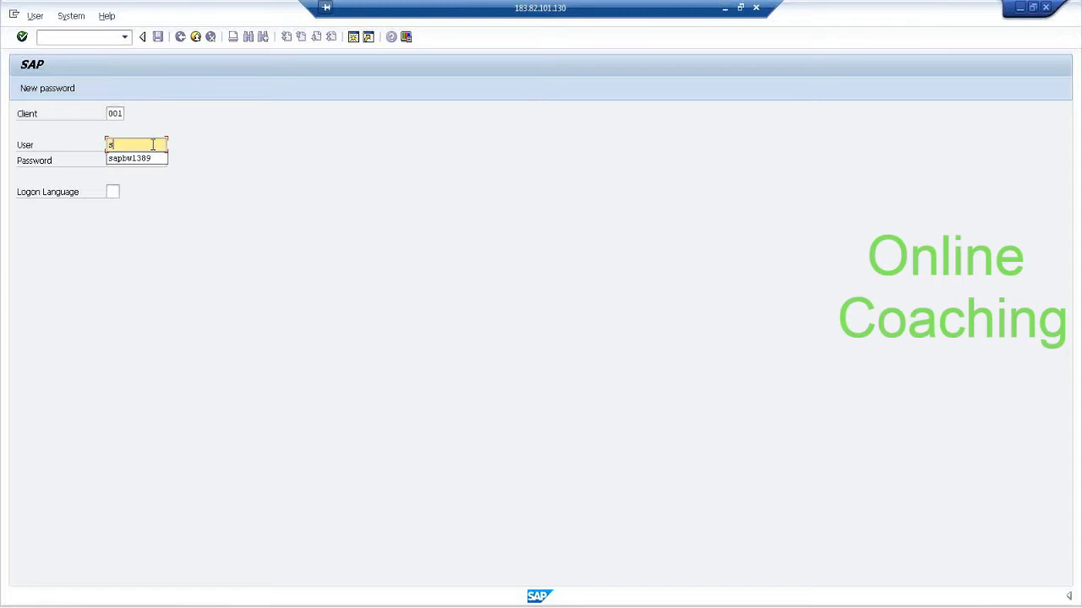
# Log on to client 001 by entering the user name and the account password.
pyautogui.press('BackSpace')
pyautogui.press('Down')
pyautogui.press('Tab')
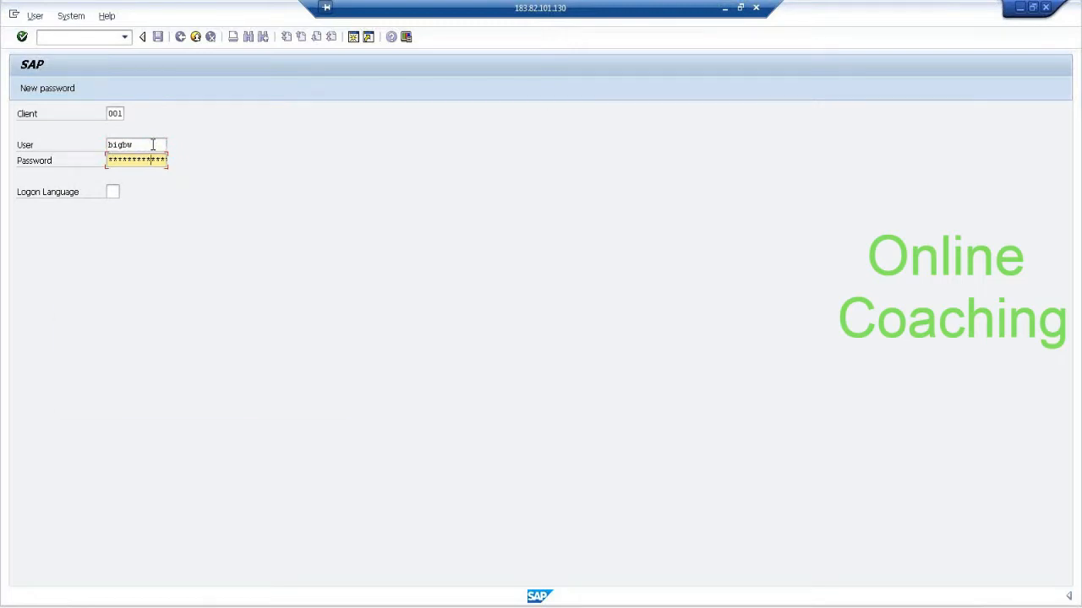
pyautogui.press('Return')
pyautogui.click(325, 398)
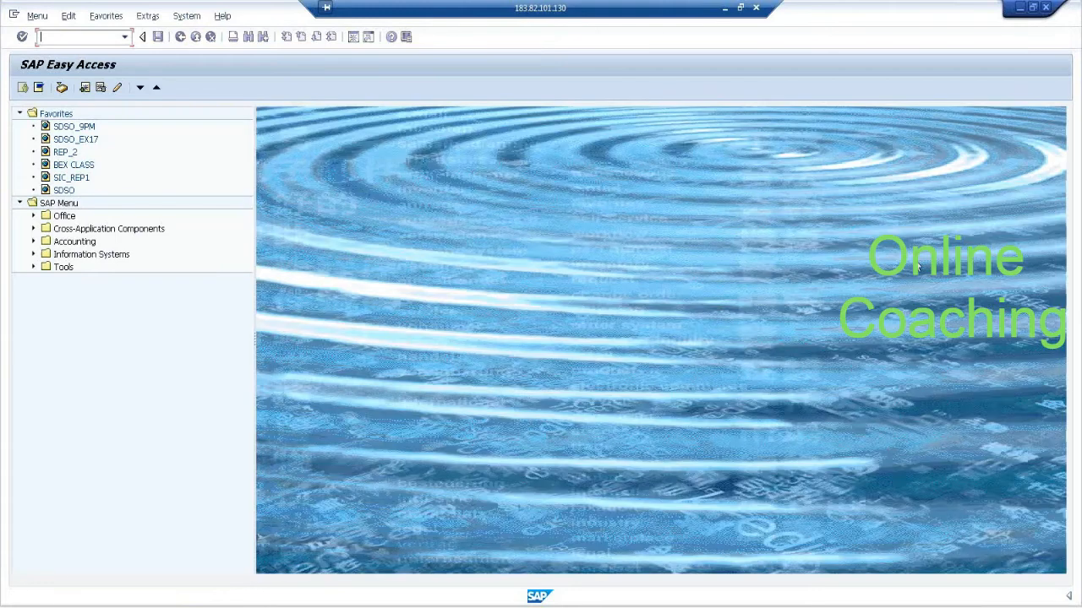
# Open the Data Warehousing Workbench for modeling through its transaction code.
pyautogui.click(124, 36)
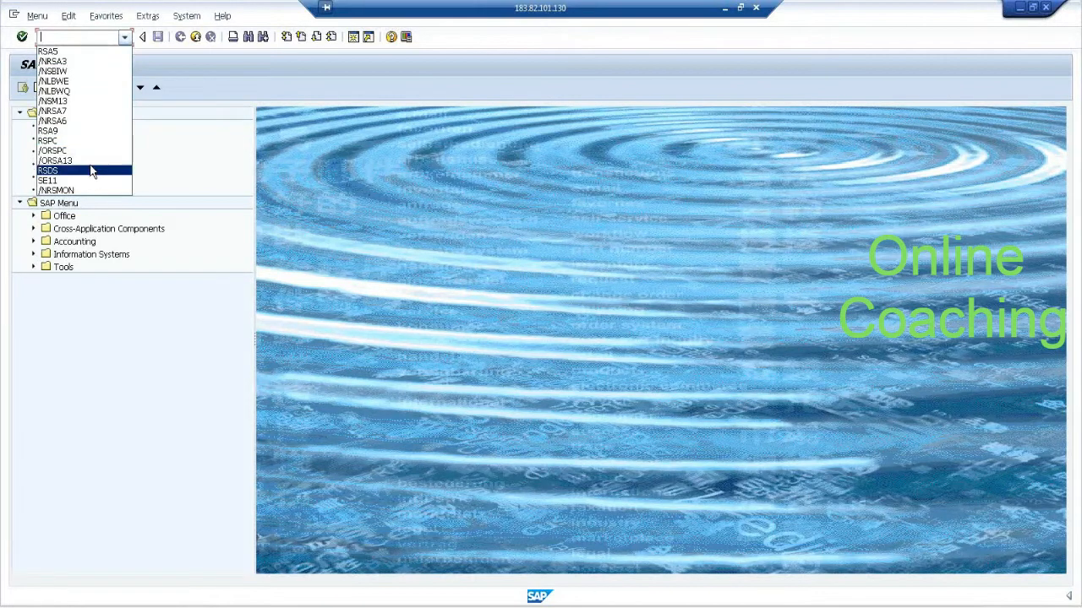
pyautogui.click(96, 37)
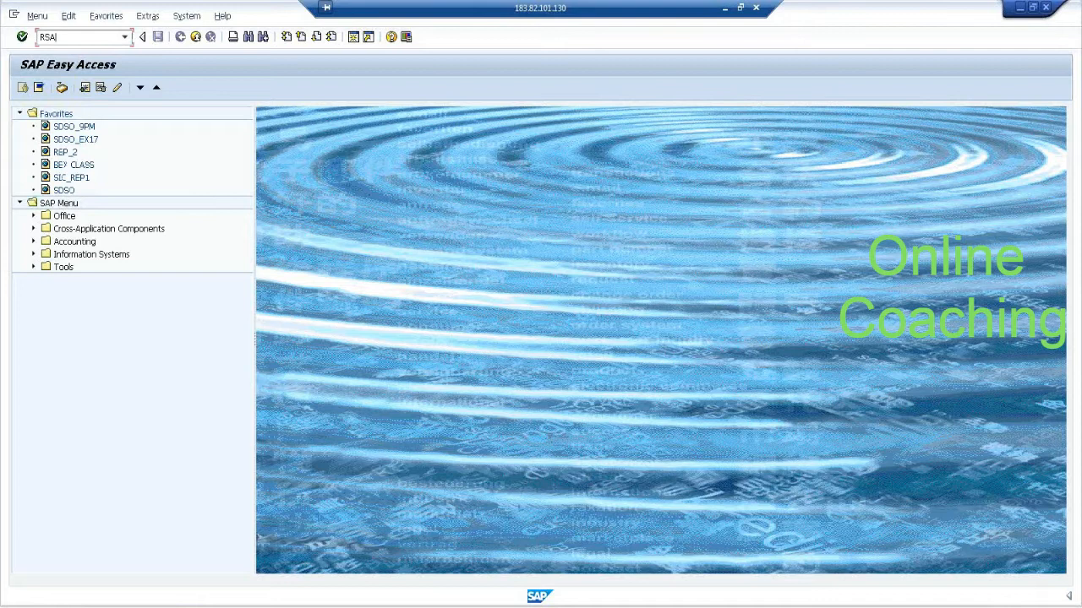
pyautogui.press('Return')
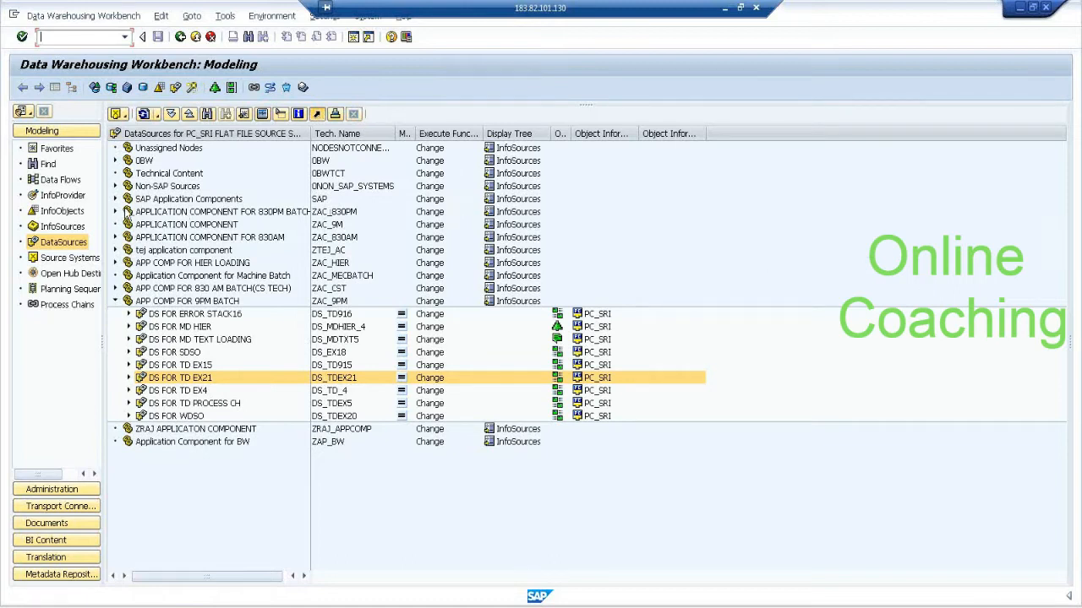
# Create the DataSource DS_DEC31 with data type Transaction Data under the application component APP COMP FOR 9PM BATCH.
pyautogui.rightClick(213, 302)
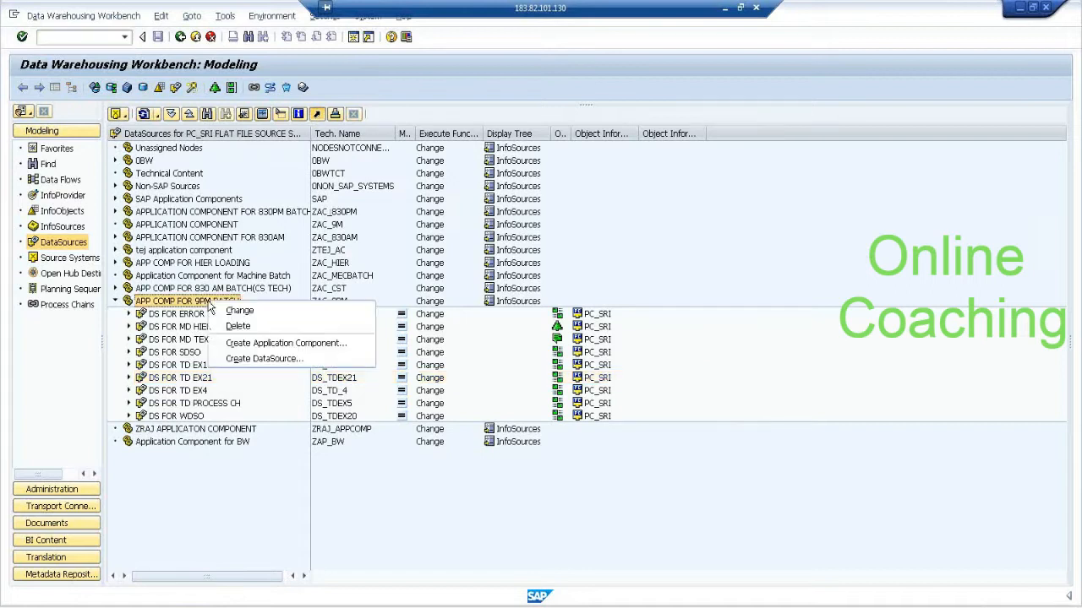
pyautogui.click(264, 358)
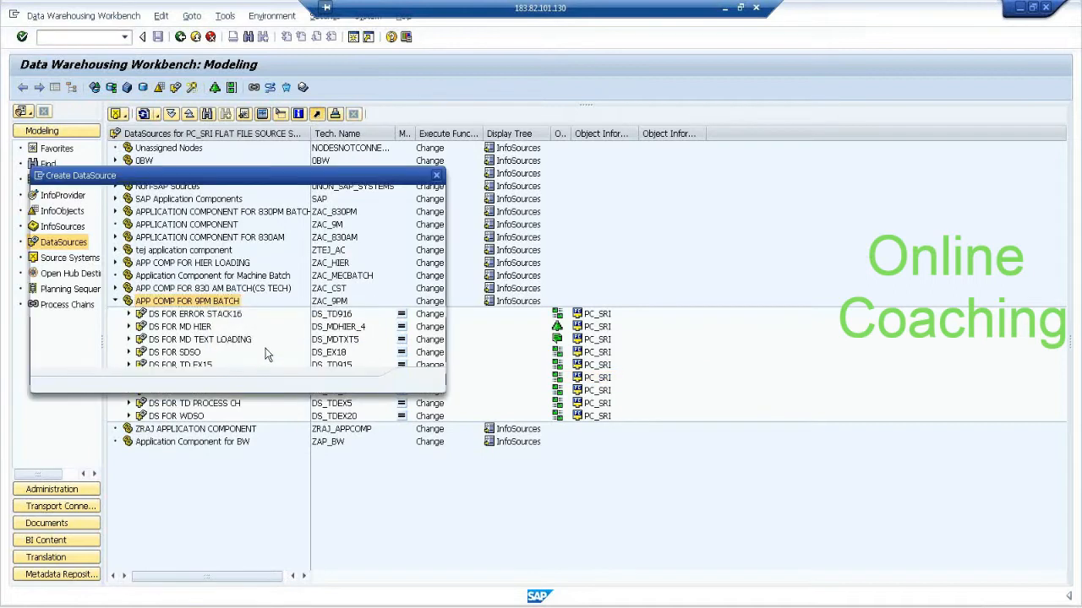
pyautogui.moveTo(313, 187); pyautogui.dragTo(541, 206)
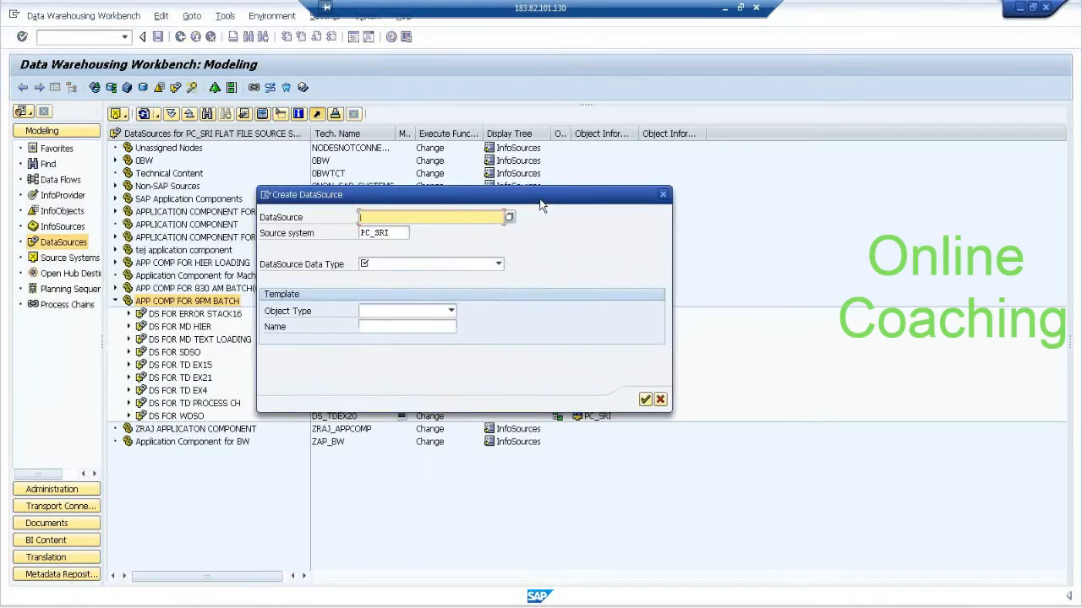
pyautogui.write('DS')
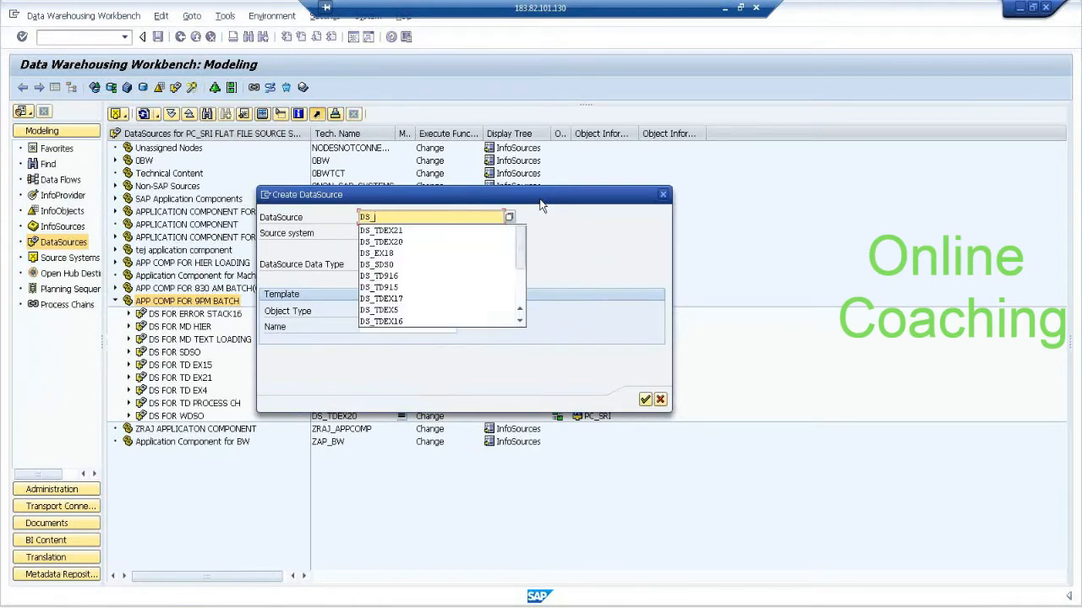
pyautogui.write('_DE')
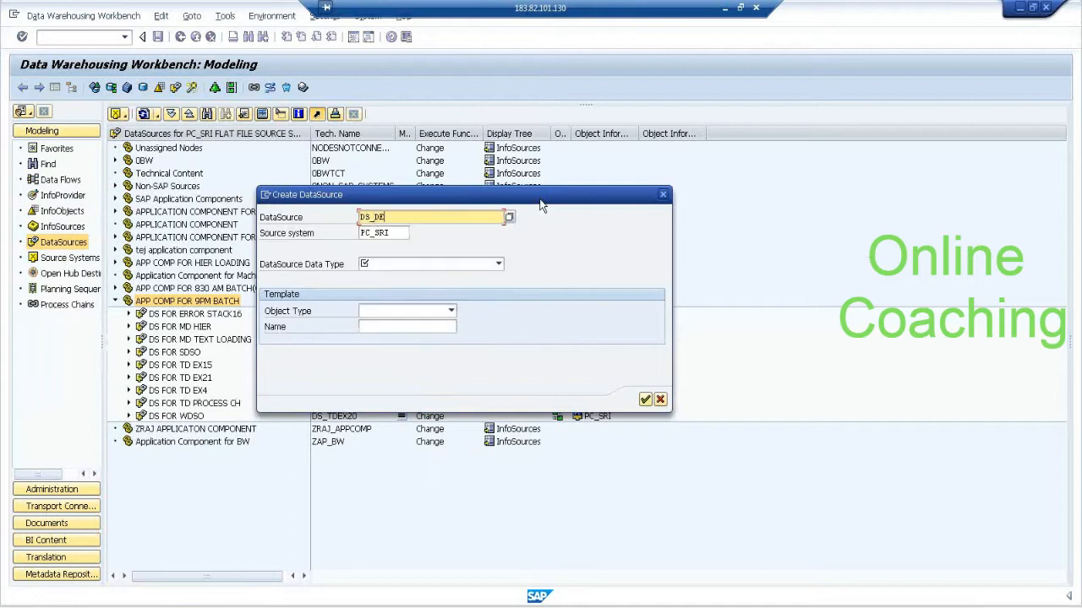
pyautogui.write('C31')
pyautogui.press('Tab')
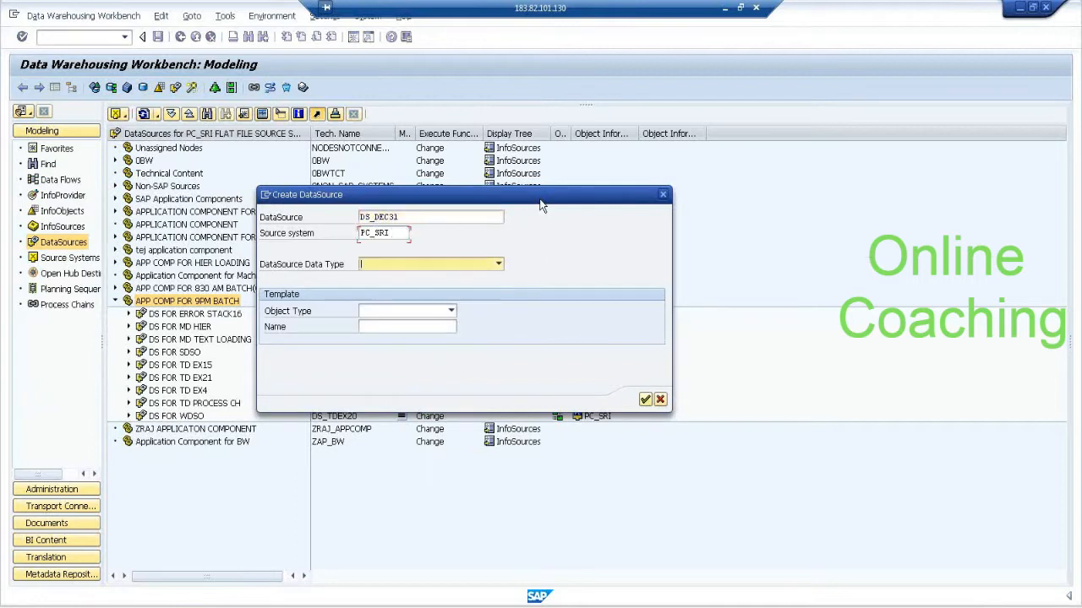
pyautogui.click(440, 265)
pyautogui.click(442, 276)
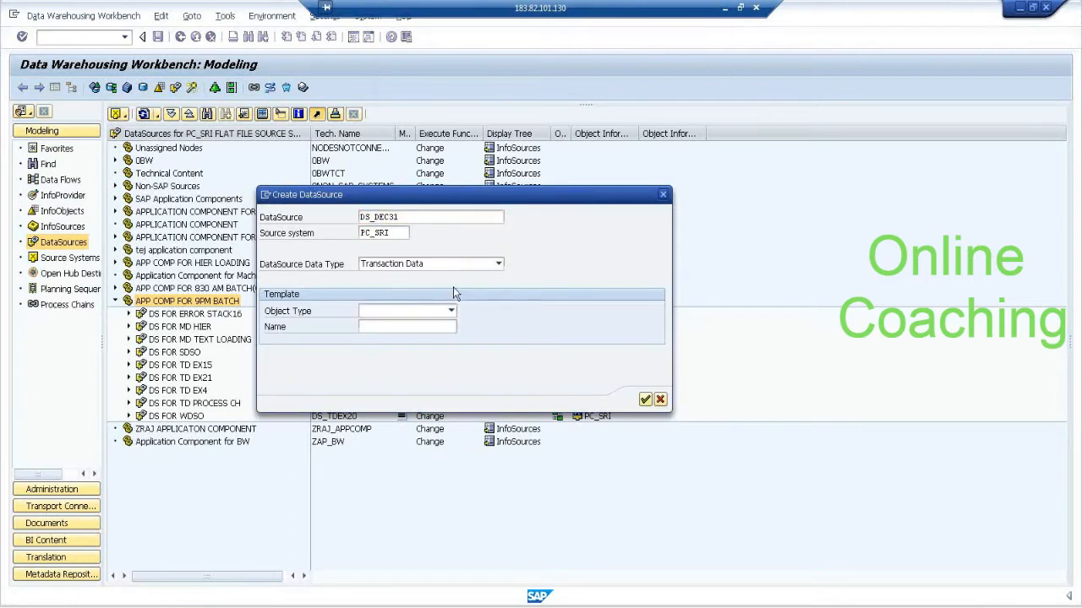
pyautogui.click(645, 399)
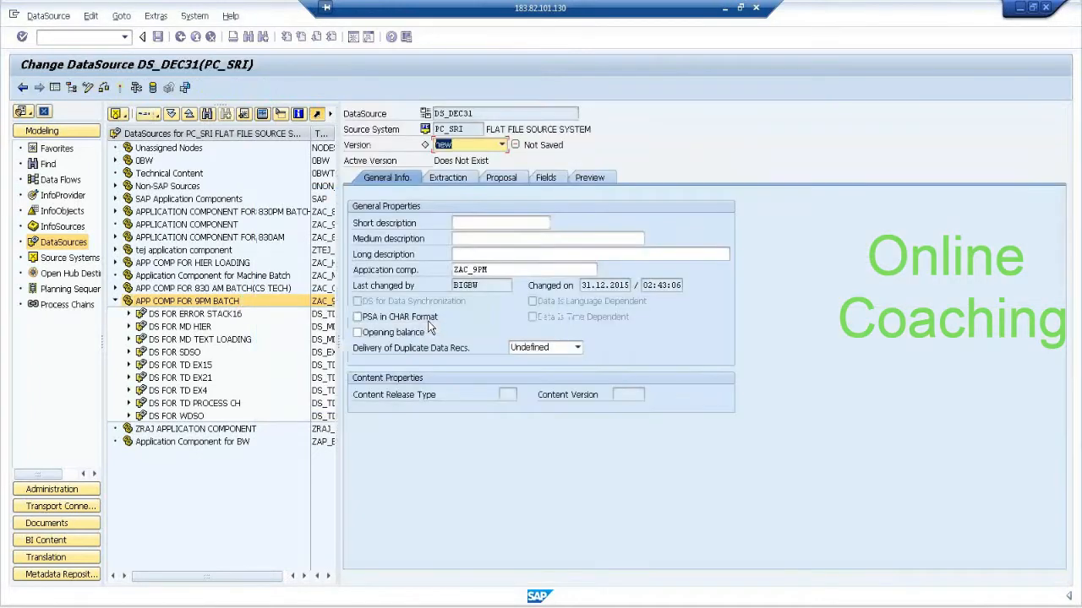
# Enter DS FOR DELTA LOAD as both the short and the medium description of the DataSource.
pyautogui.click(507, 223)
pyautogui.write('DS F')
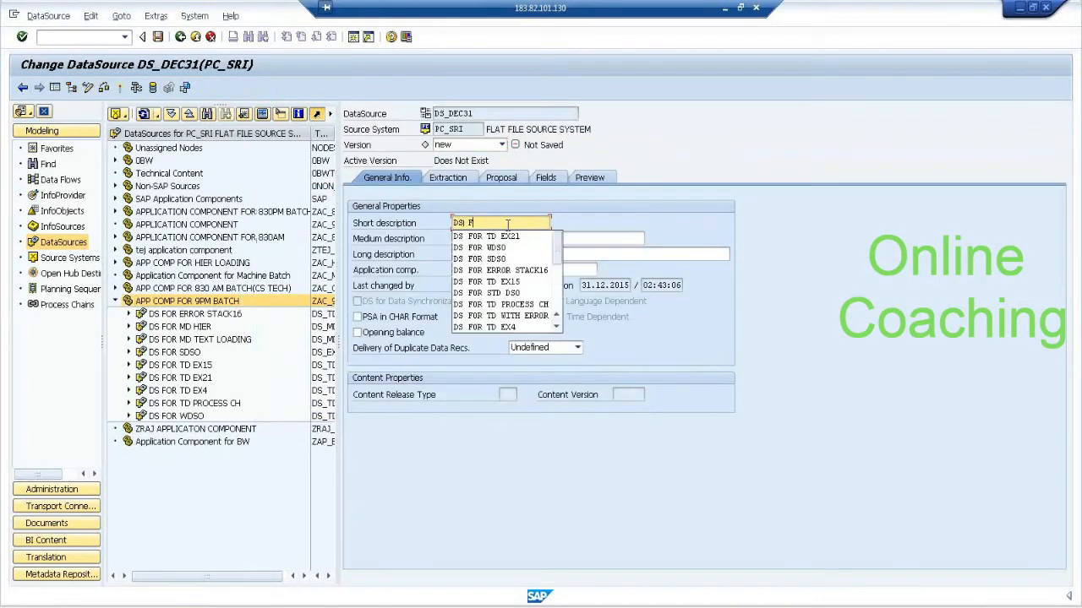
pyautogui.write('OR DELTA')
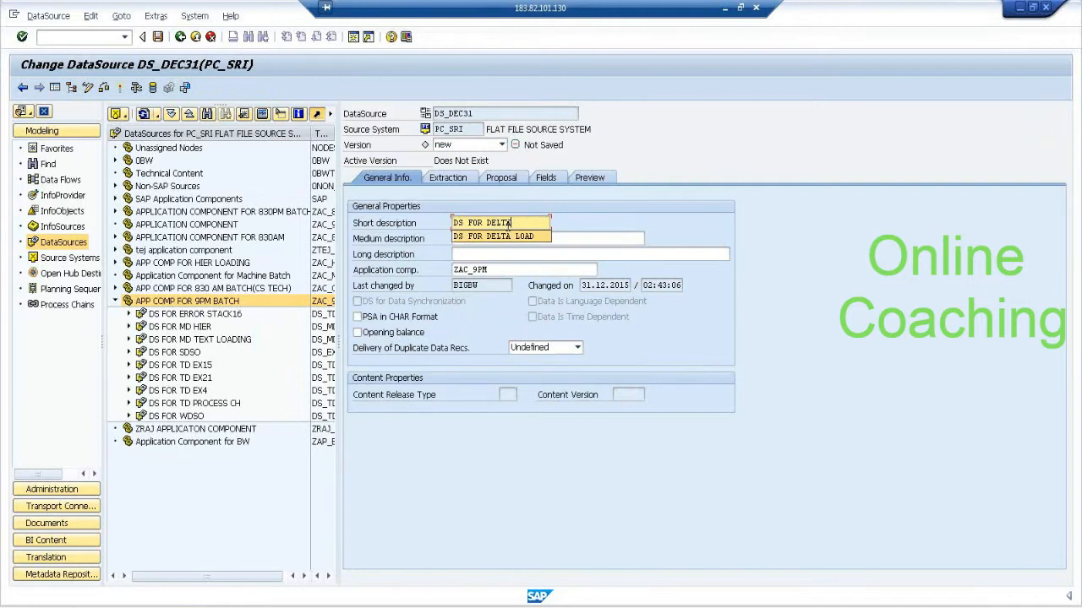
pyautogui.press('Down')
pyautogui.press('Tab')
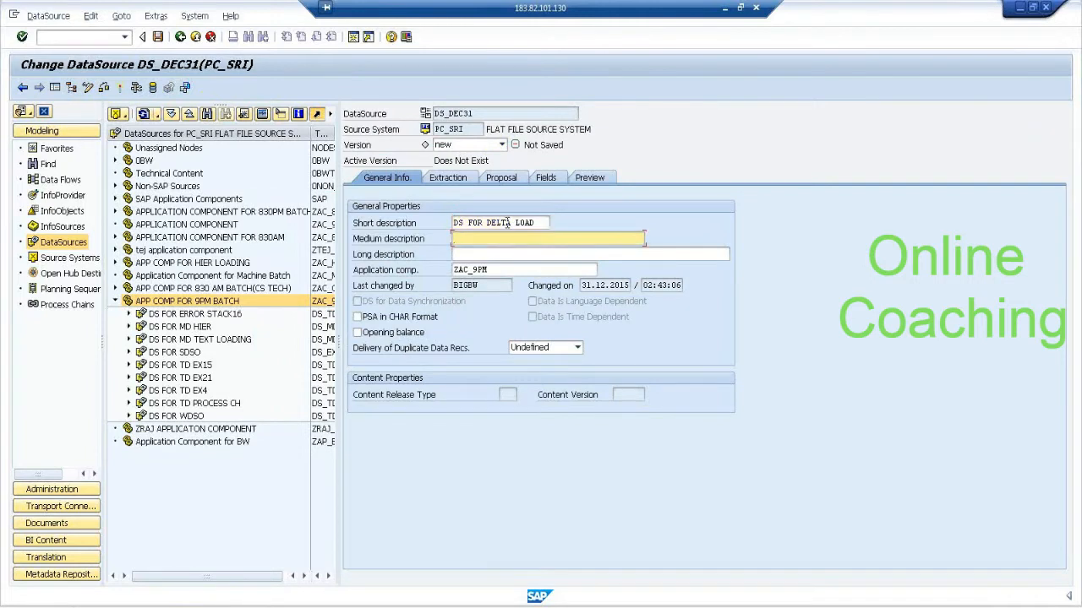
pyautogui.tripleClick(507, 222)
pyautogui.hotkey('ctrl', 'c')
pyautogui.click(511, 240)
pyautogui.hotkey('ctrl', 'v')
# In the extraction settings, choose delta process FIL0 Delta with After Images and adapter Load Text-Type File from Application Server.
pyautogui.click(453, 175)
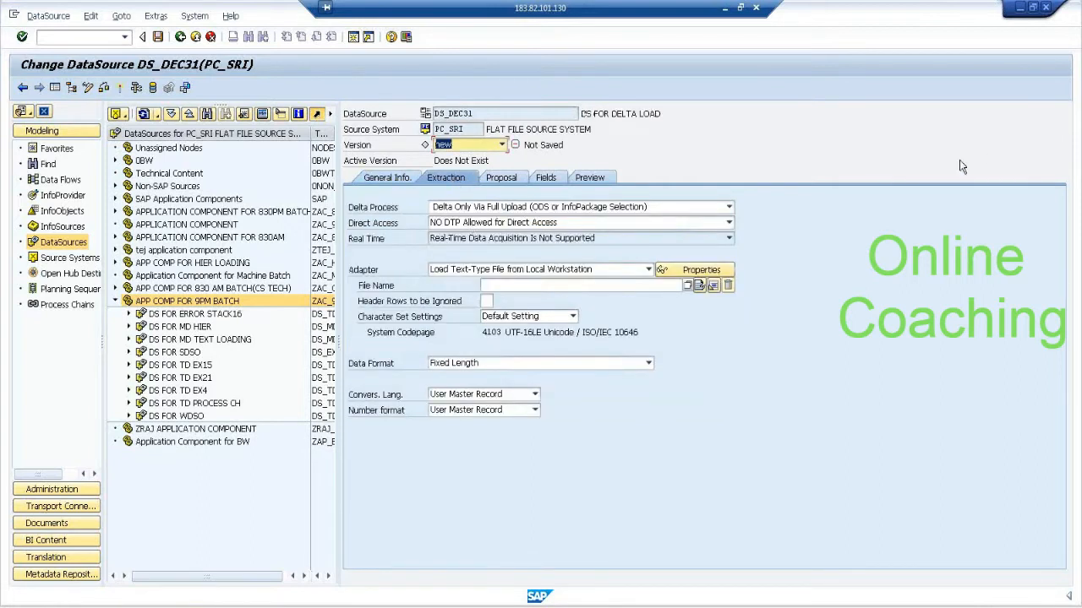
pyautogui.click(561, 207)
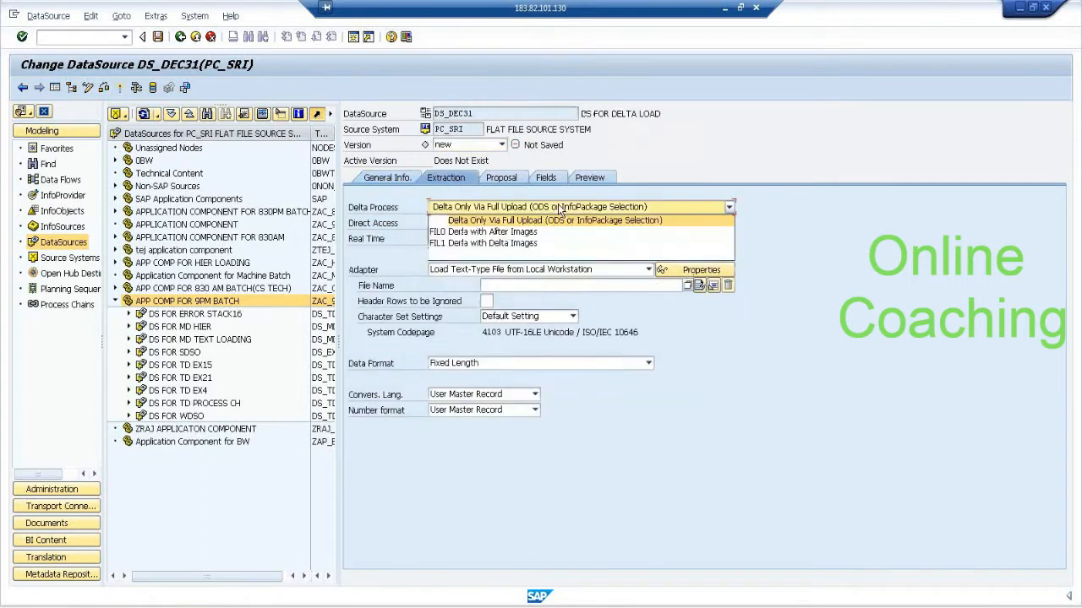
pyautogui.click(549, 231)
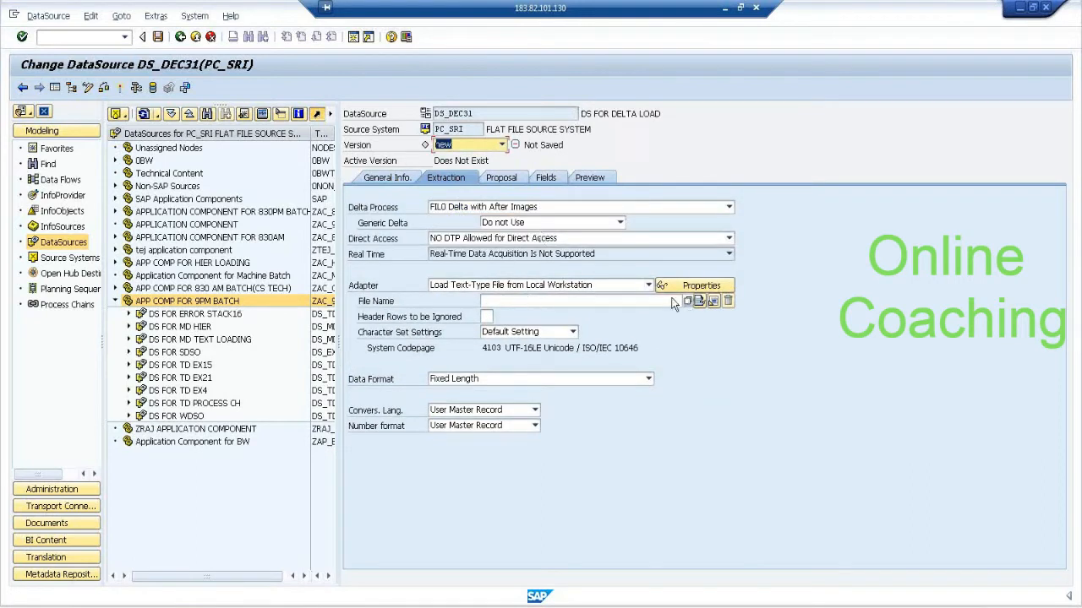
pyautogui.click(621, 286)
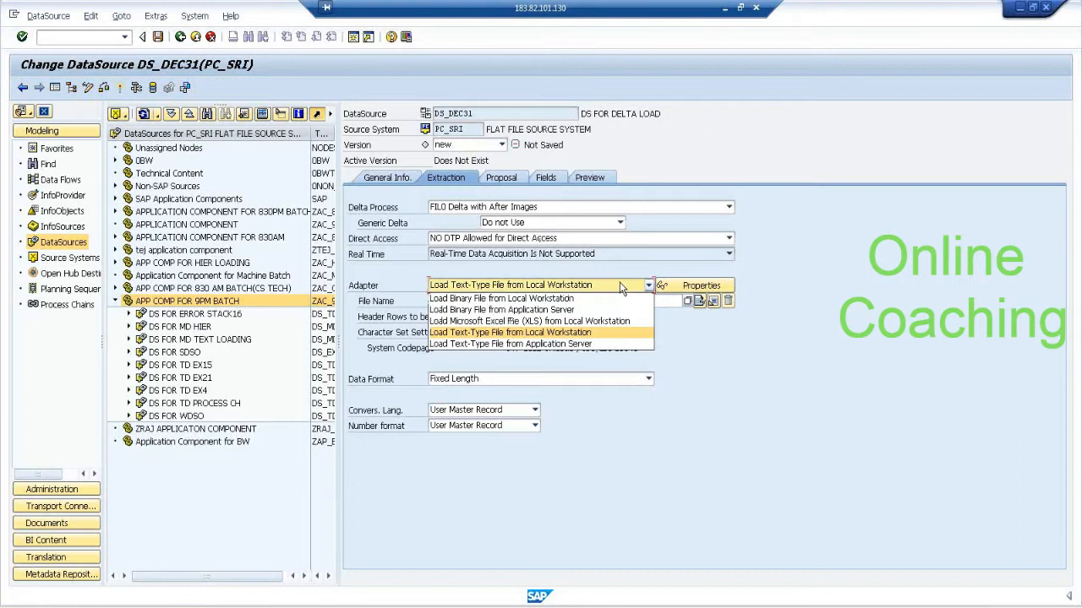
pyautogui.click(596, 346)
pyautogui.click(595, 346)
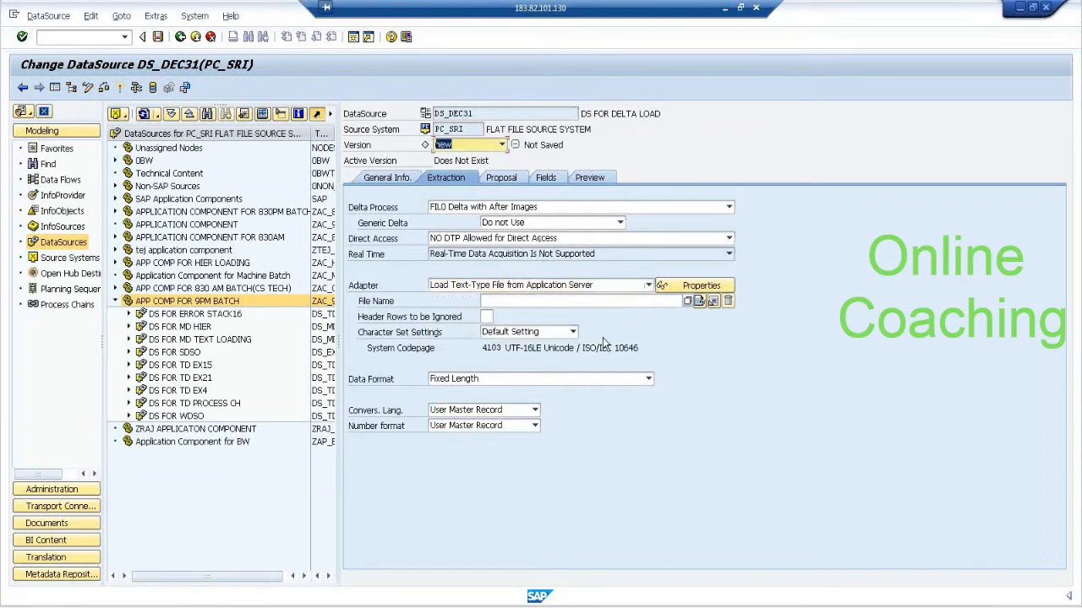
# Assign TRANSACTION DATA VARIABLE.csv from the application server directory DIR_HOME as the source file, using the AL11 file list.
pyautogui.click(688, 302)
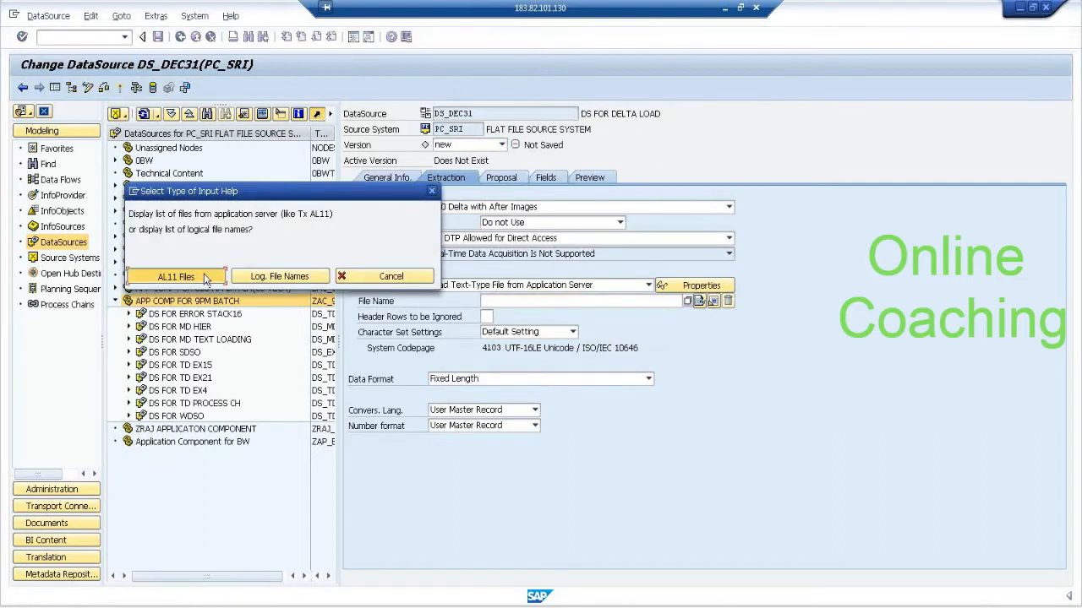
pyautogui.click(205, 280)
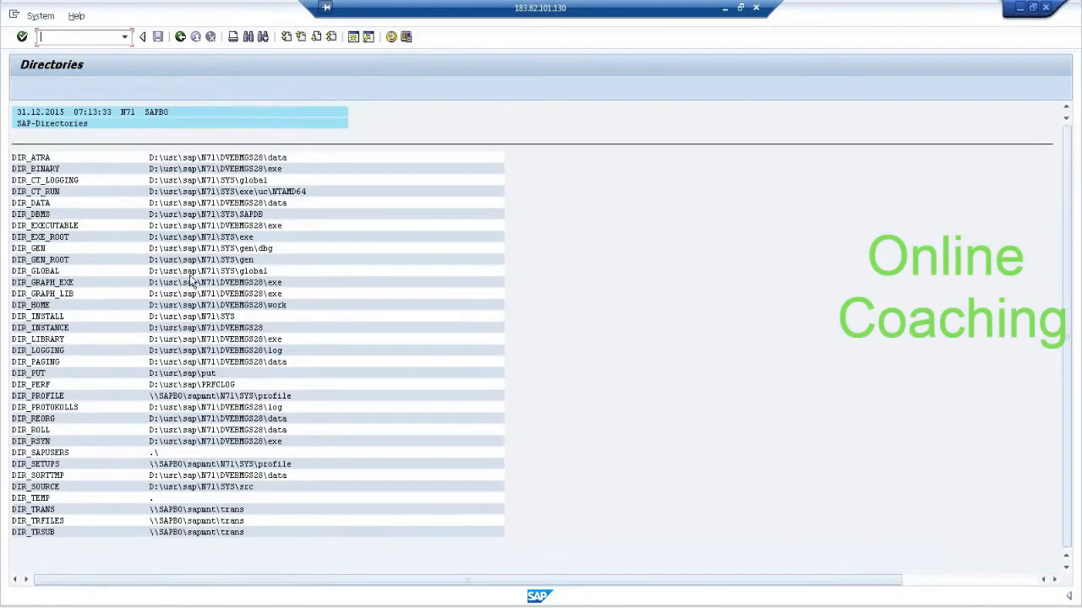
pyautogui.doubleClick(49, 305)
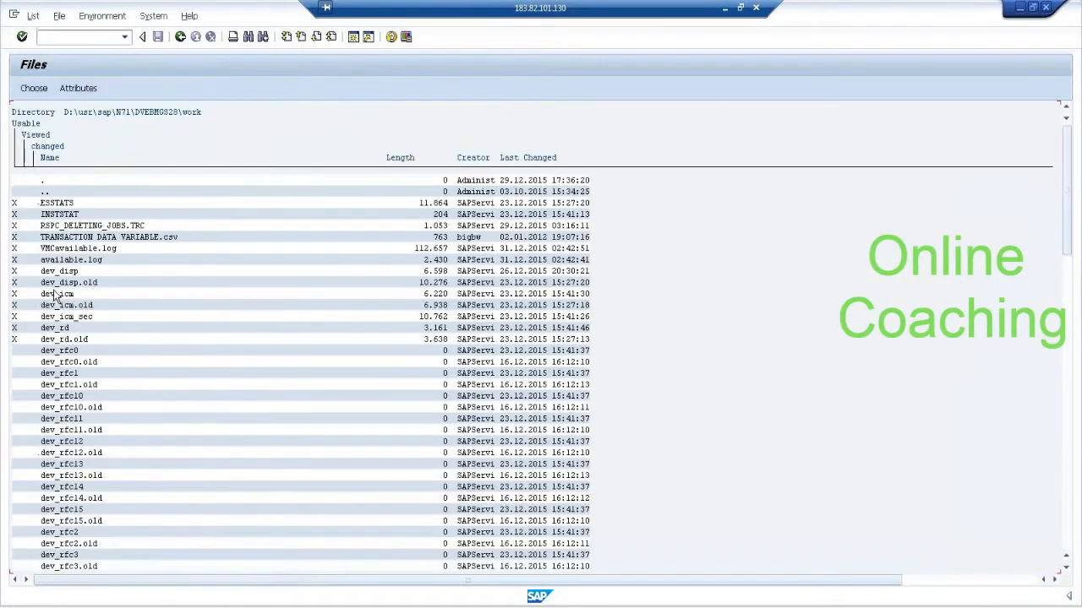
pyautogui.doubleClick(136, 239)
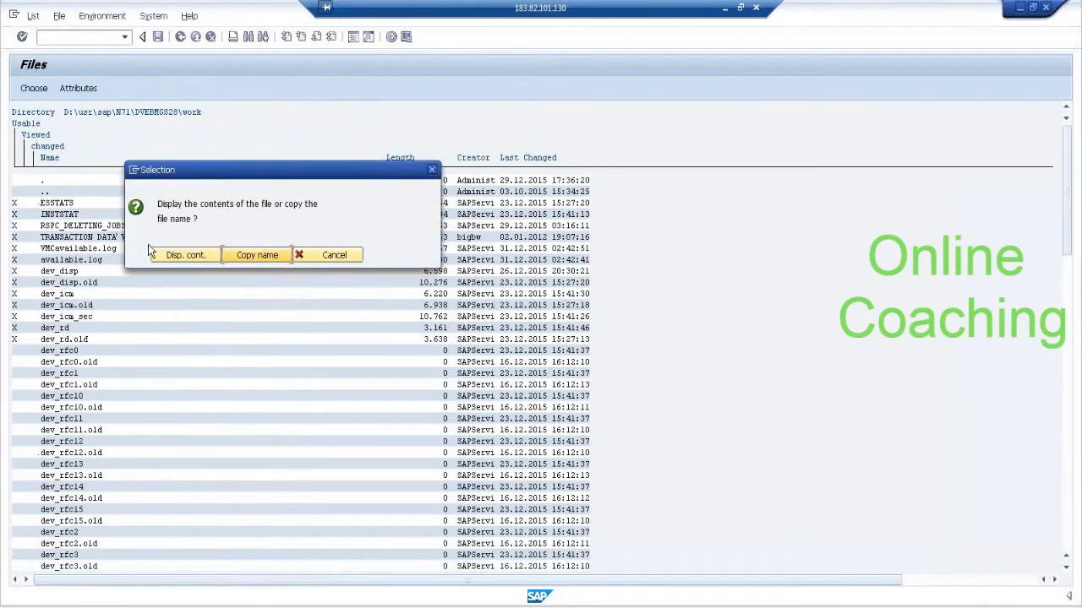
pyautogui.click(256, 259)
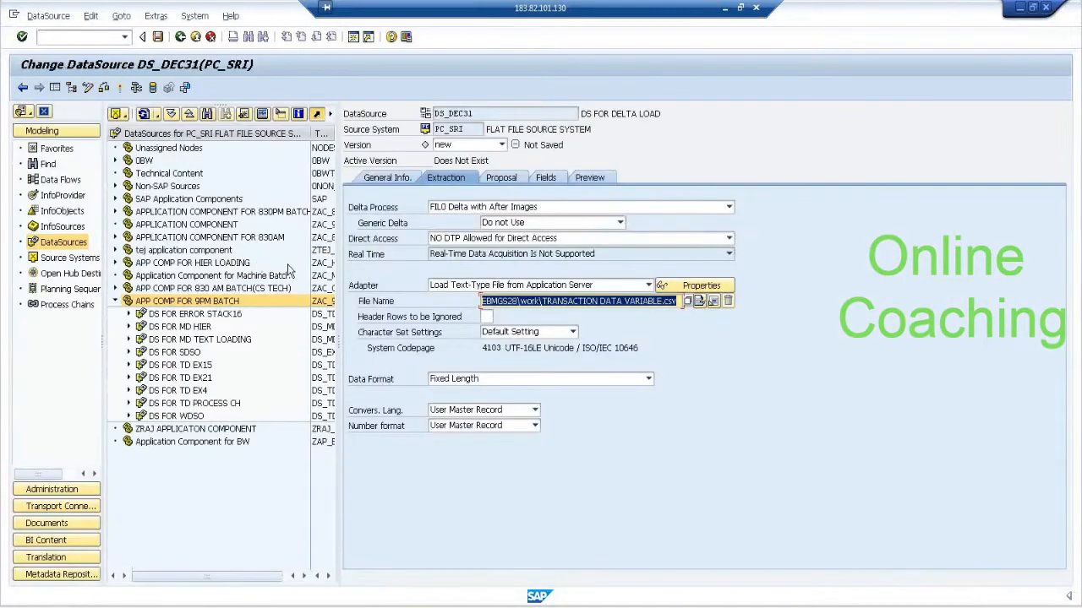
# Set header rows to be ignored to 1 and the data format to Separated with Separator (for Example, CSV).
pyautogui.click(494, 314)
pyautogui.write('1')
pyautogui.click(523, 378)
pyautogui.click(525, 401)
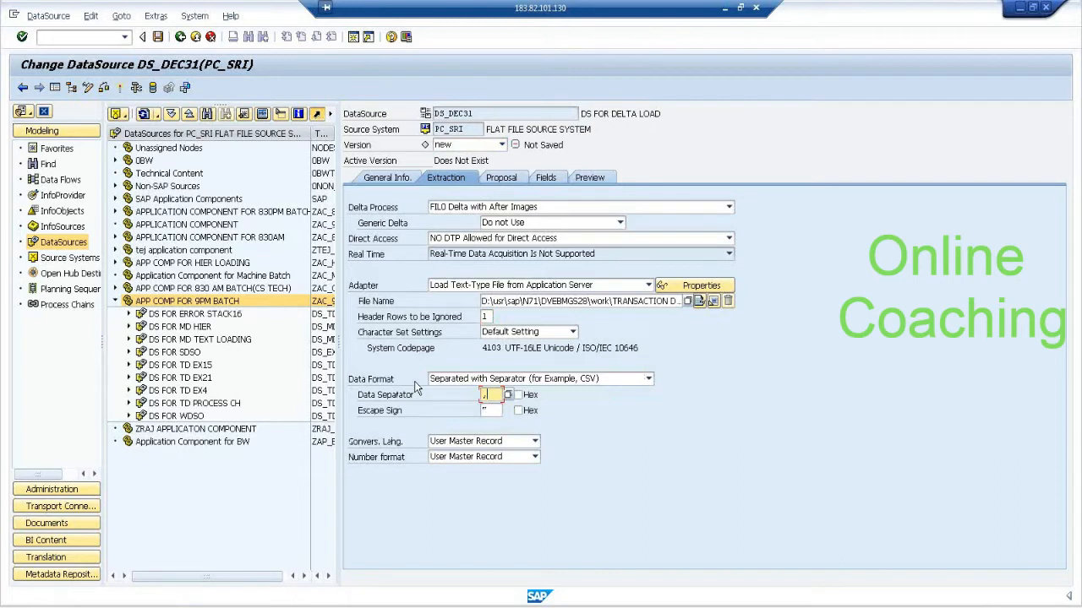
# Load the example data for the field proposal and open the DataSource's field attributes.
pyautogui.click(500, 177)
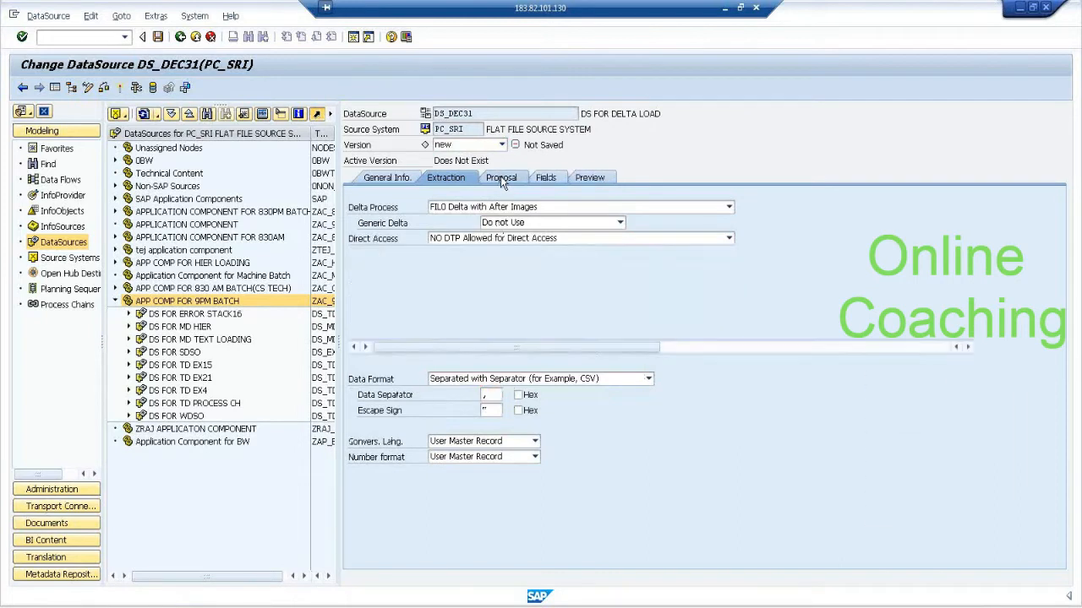
pyautogui.click(540, 224)
pyautogui.click(548, 179)
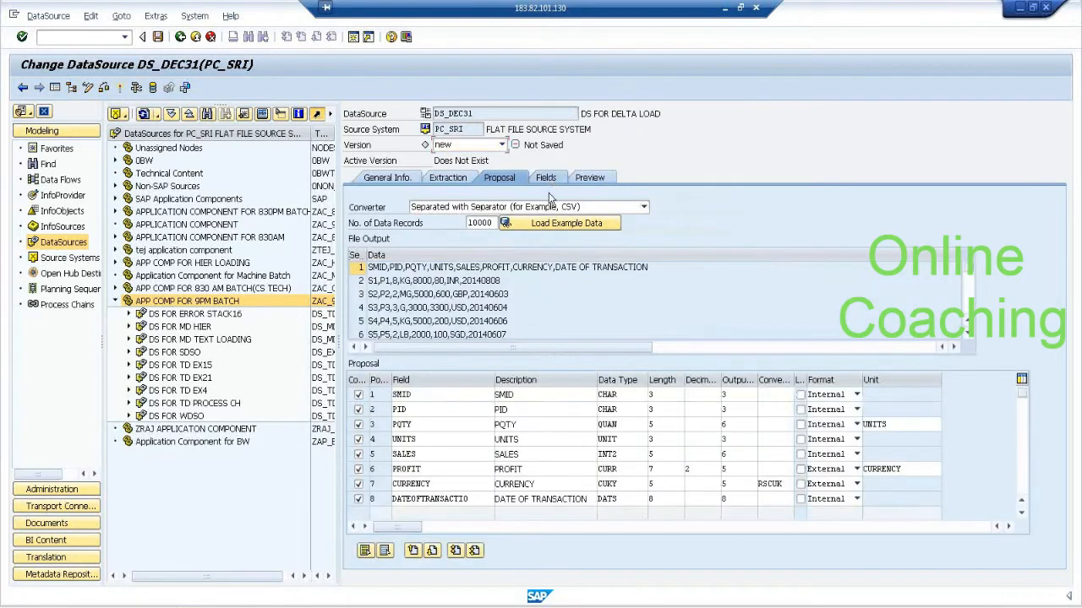
# Assign InfoObject SMID11 to the SMID field and copy the field properties from the InfoObject.
pyautogui.click(554, 237)
pyautogui.write('S')
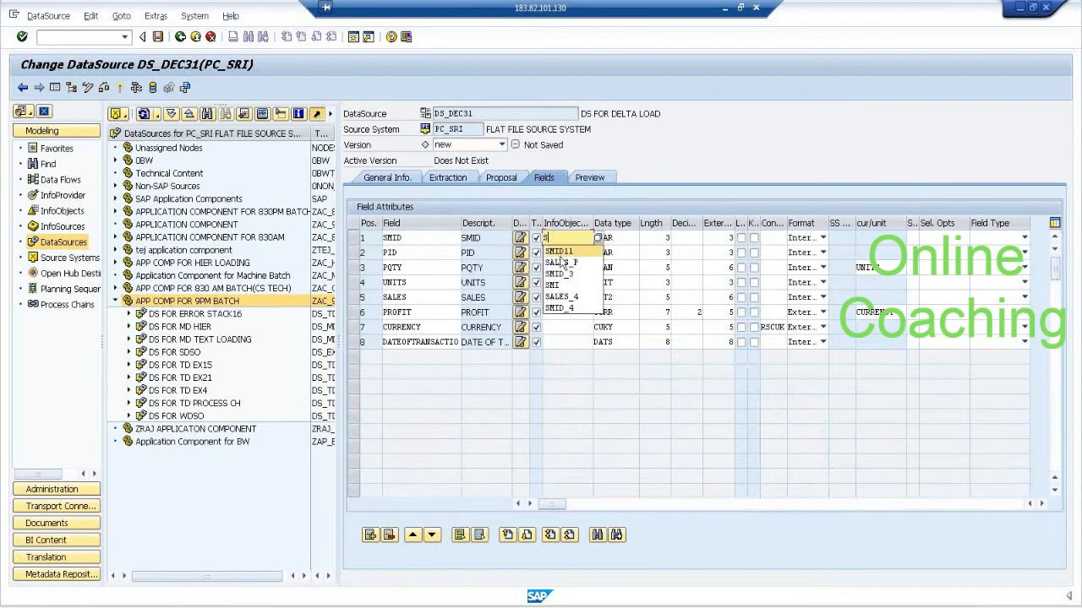
pyautogui.click(560, 252)
pyautogui.press('Return')
pyautogui.press('Return')
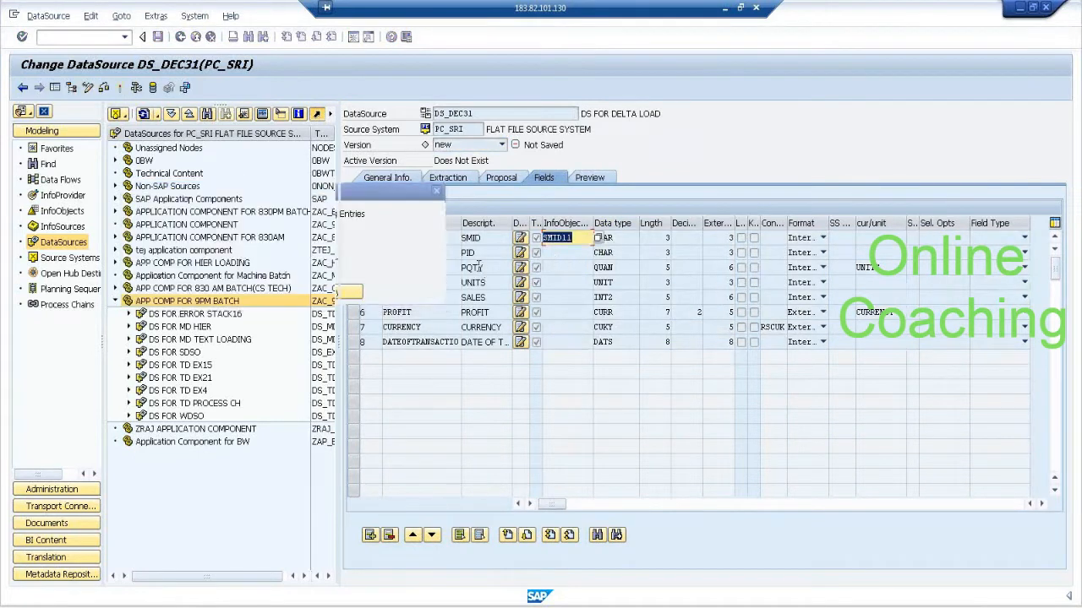
# Assign InfoObject PID13 to the PID field and copy the field properties from the InfoObject.
pyautogui.click(568, 253)
pyautogui.write('PID13')
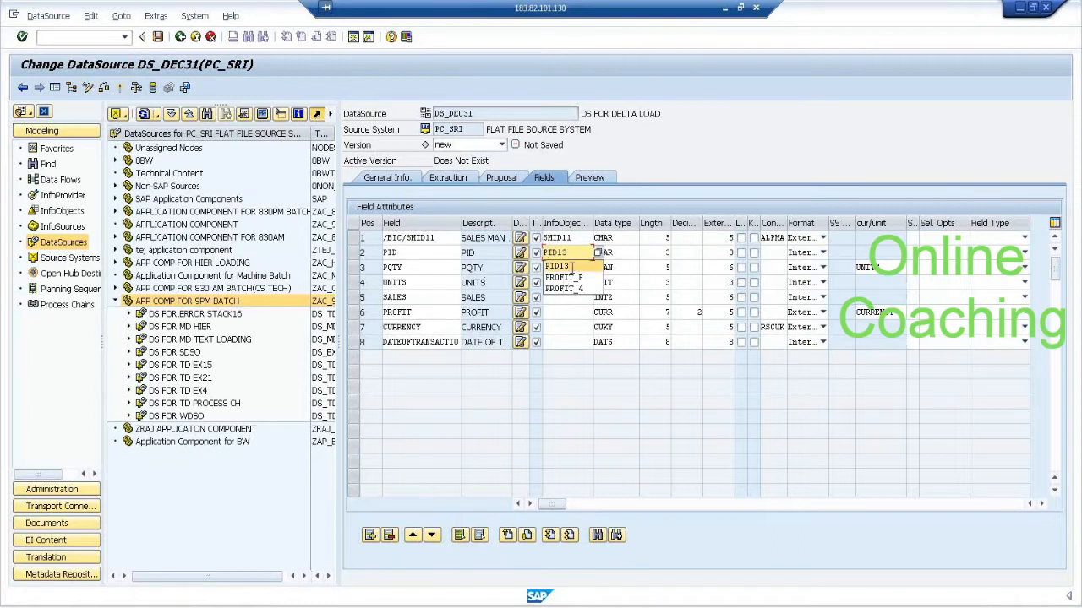
pyautogui.click(574, 266)
pyautogui.press('Return')
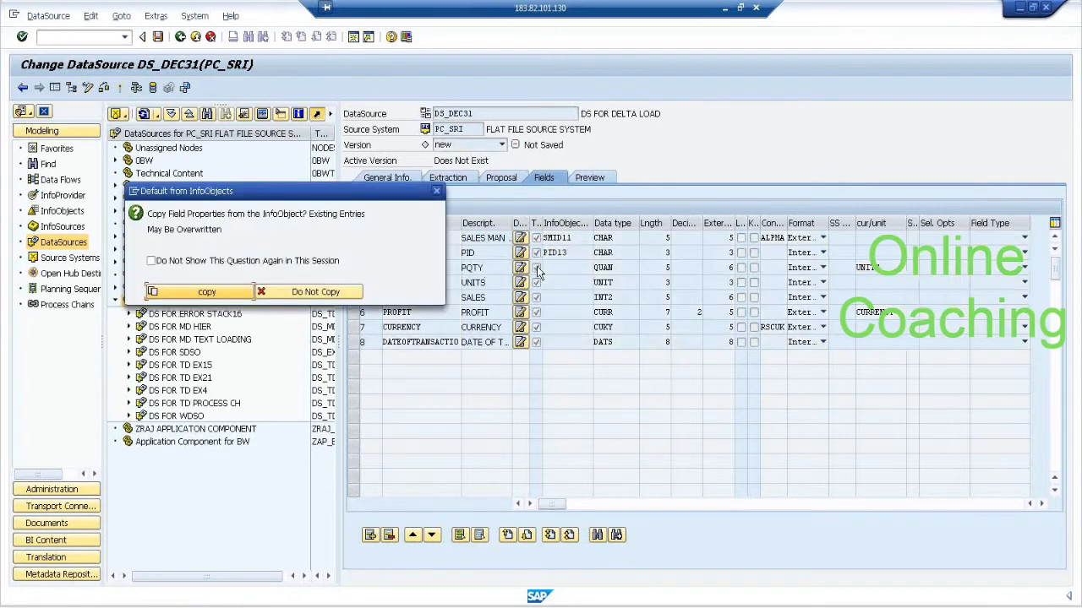
pyautogui.click(207, 291)
# Assign InfoObject VQTY to the PQTY field and copy the field properties from the InfoObject.
pyautogui.click(553, 267)
pyautogui.write('Q')
pyautogui.moveTo(568, 264); pyautogui.dragTo(511, 266)
pyautogui.write('V')
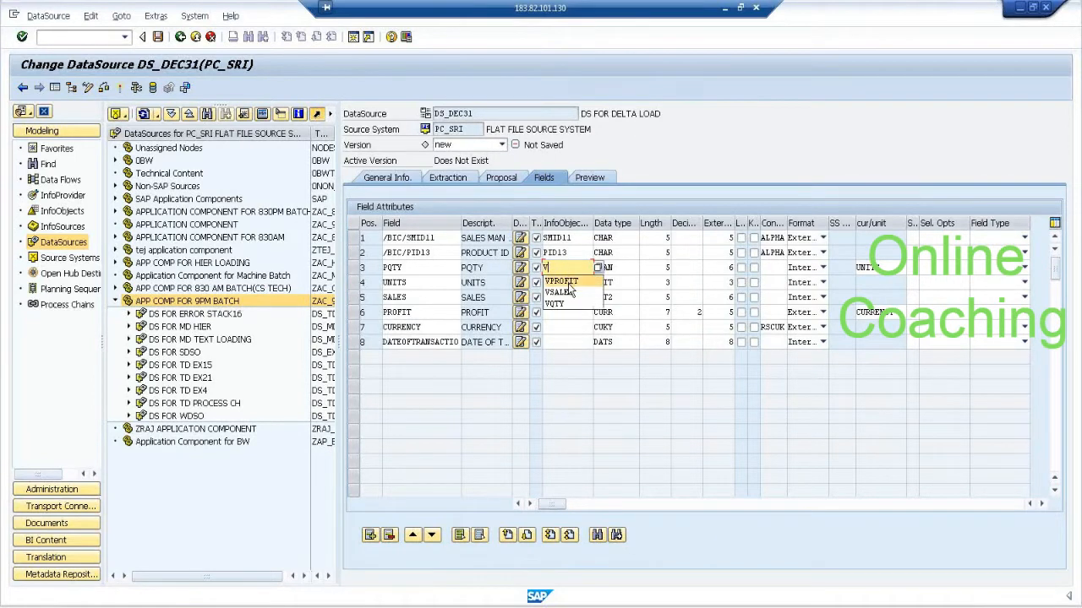
pyautogui.click(568, 304)
pyautogui.press('Return')
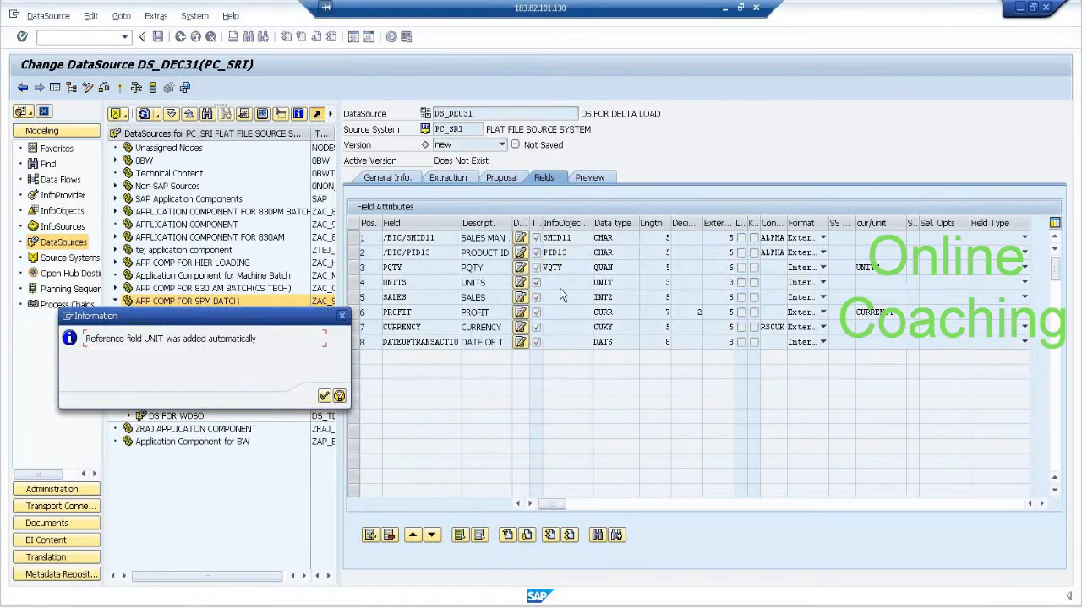
pyautogui.click(326, 397)
# Delete the redundant UNITS field from the DataSource's field attributes.
pyautogui.click(353, 298)
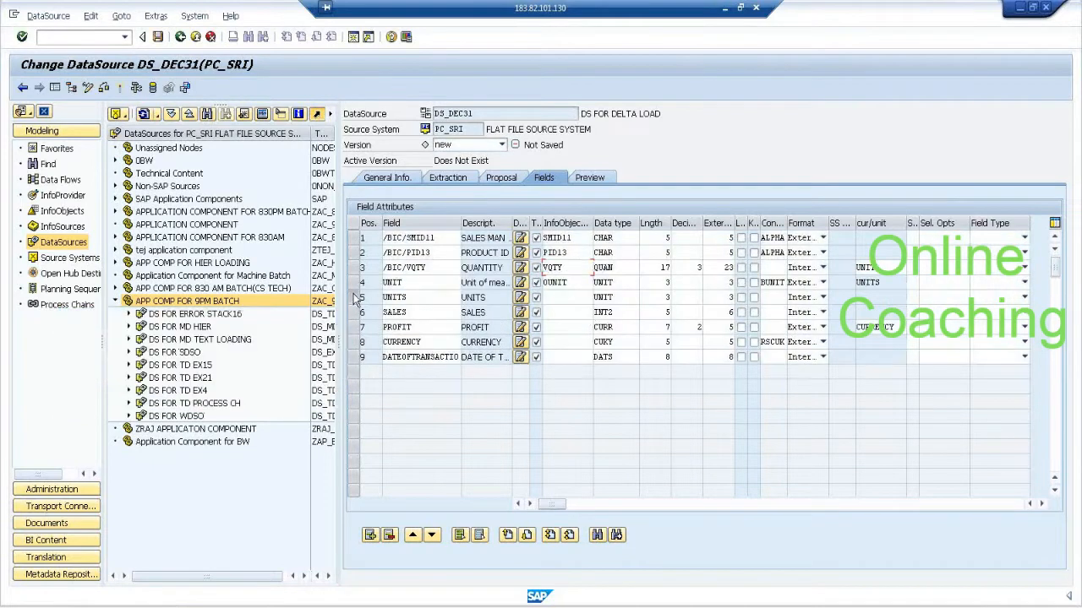
pyautogui.click(390, 535)
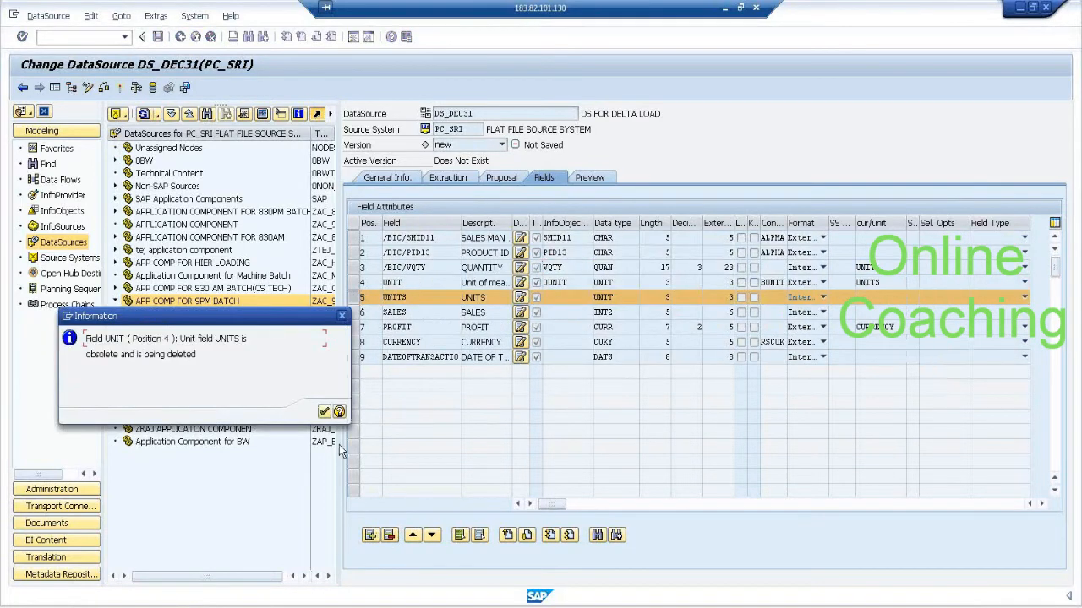
pyautogui.click(324, 412)
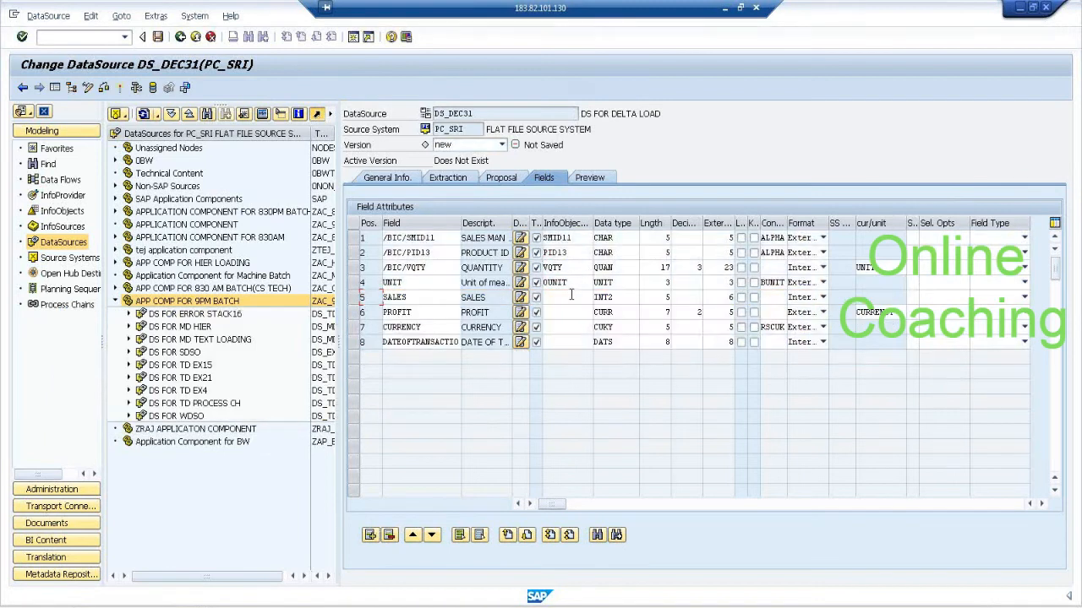
# Assign InfoObject VSALES to the SALES field and VPROFIT to the PROFIT field, copying their field properties.
pyautogui.click(570, 297)
pyautogui.write('VS')
pyautogui.click(569, 310)
pyautogui.click(569, 313)
pyautogui.write('V')
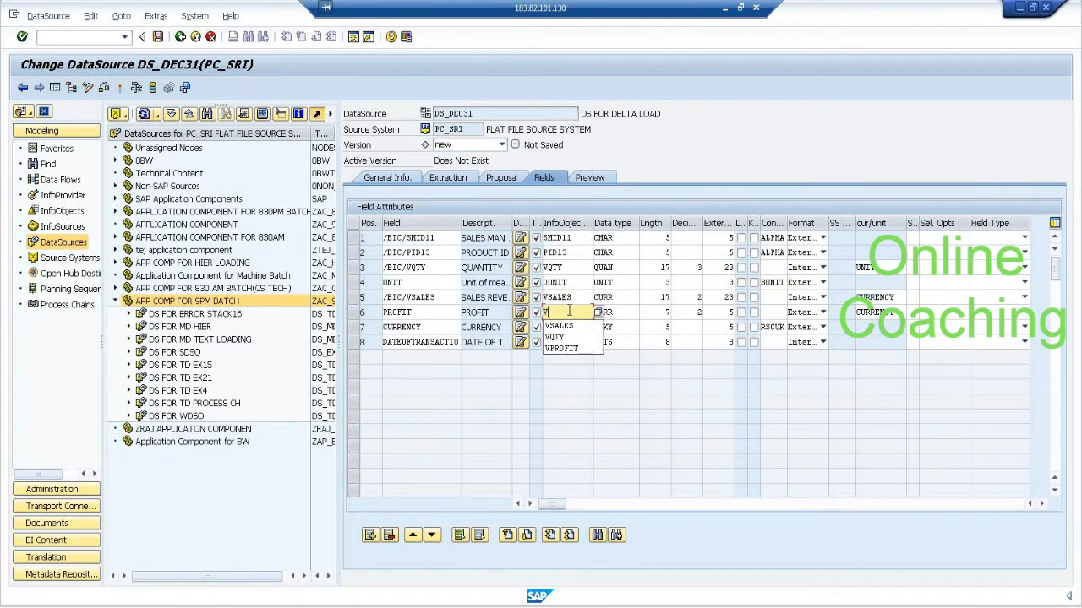
pyautogui.write('P')
pyautogui.click(571, 326)
# Assign InfoObject 0CURRENCY to the CURRENCY field and 0CALDAY to the date of transaction field.
pyautogui.click(571, 326)
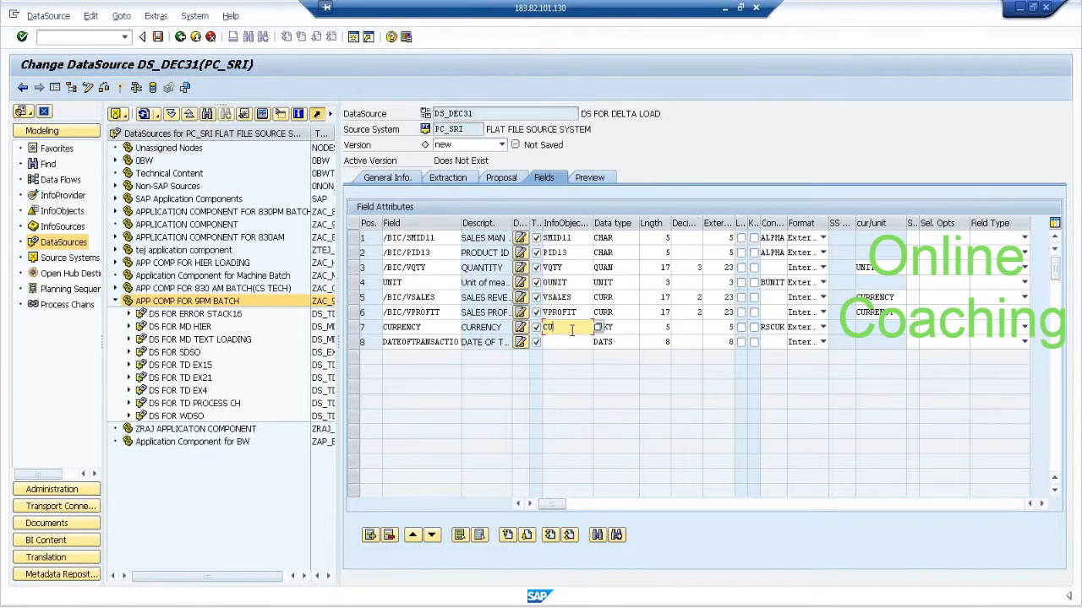
pyautogui.press('BackSpace')
pyautogui.press('BackSpace')
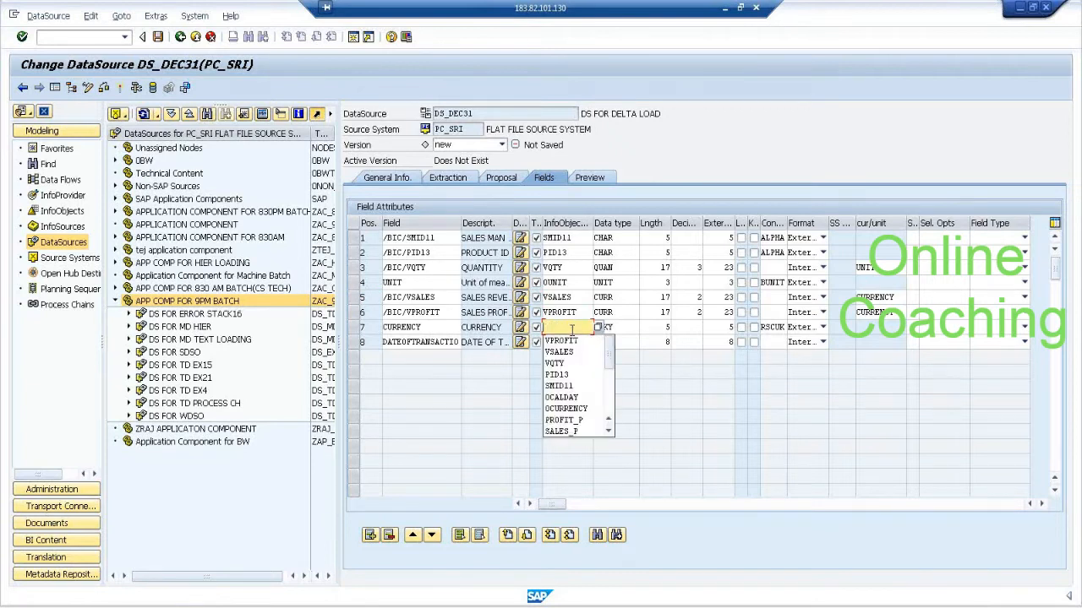
pyautogui.write('0CURRENCY')
pyautogui.click(567, 350)
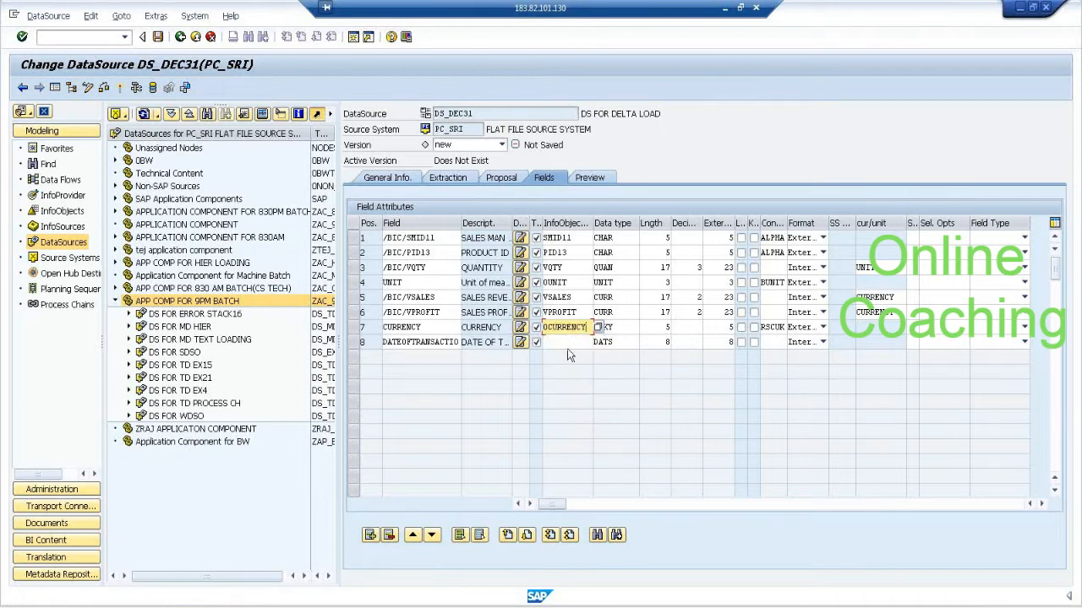
pyautogui.click(569, 342)
pyautogui.write('0')
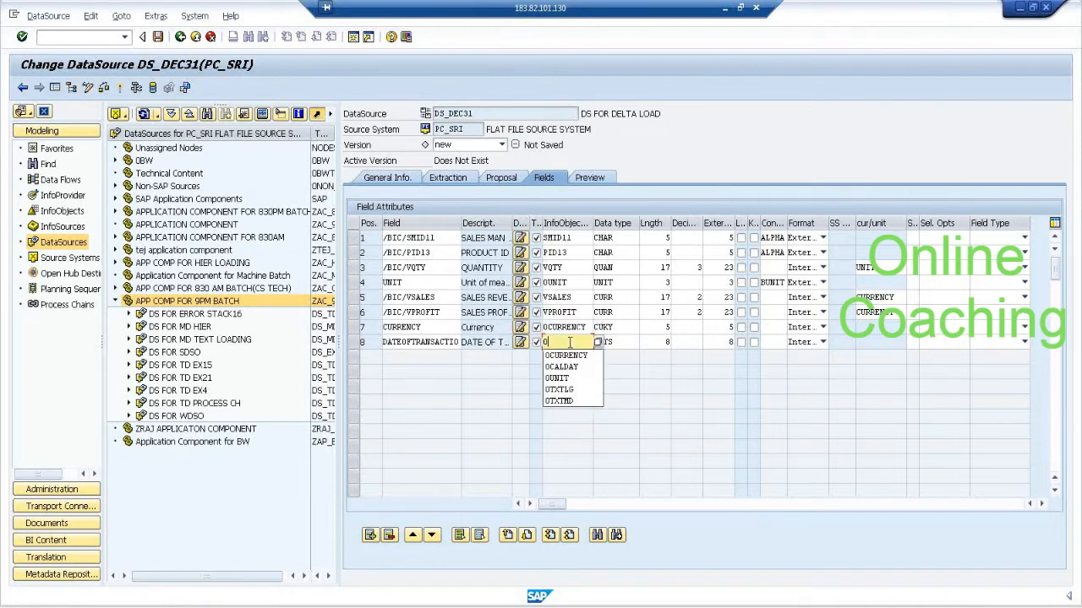
pyautogui.write('CA')
pyautogui.click(571, 355)
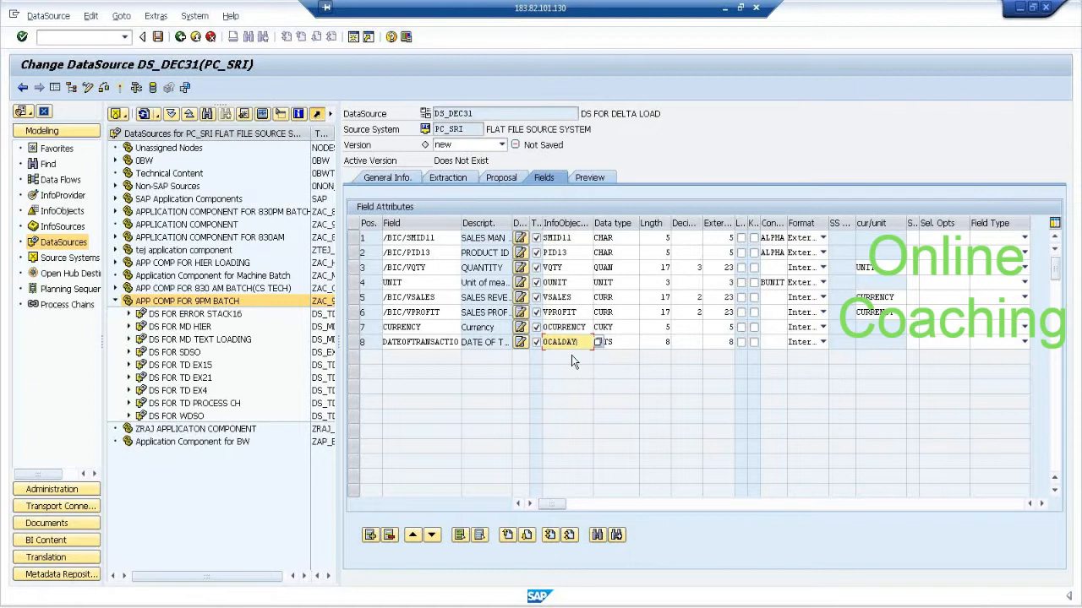
# Activate DataSource DS_DEC31 while reading its preview data, and return to the DataSource tree.
pyautogui.click(589, 178)
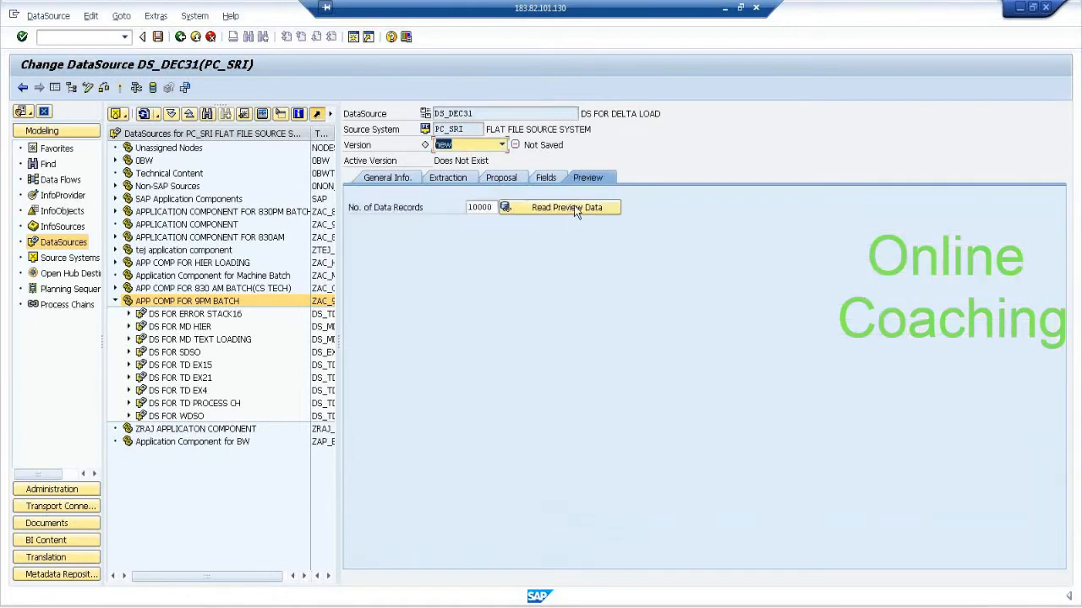
pyautogui.click(574, 207)
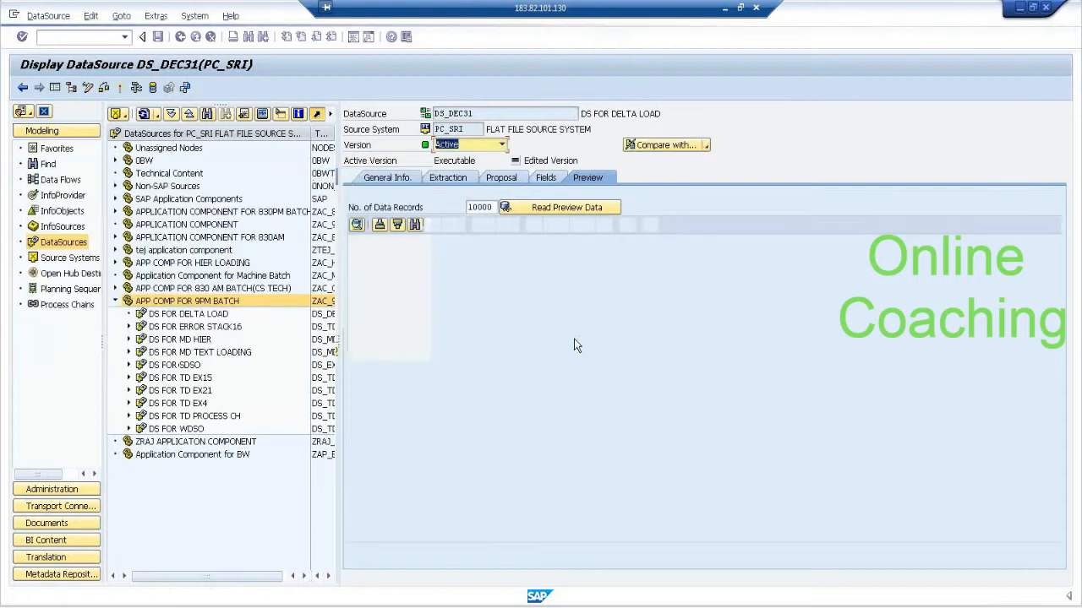
pyautogui.click(180, 36)
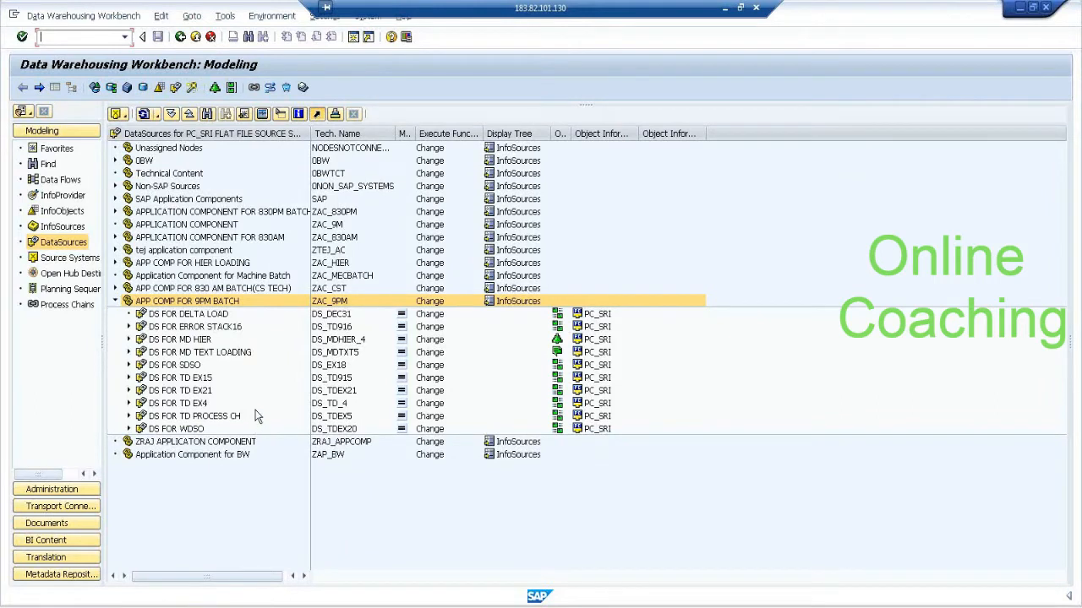
pyautogui.click(207, 315)
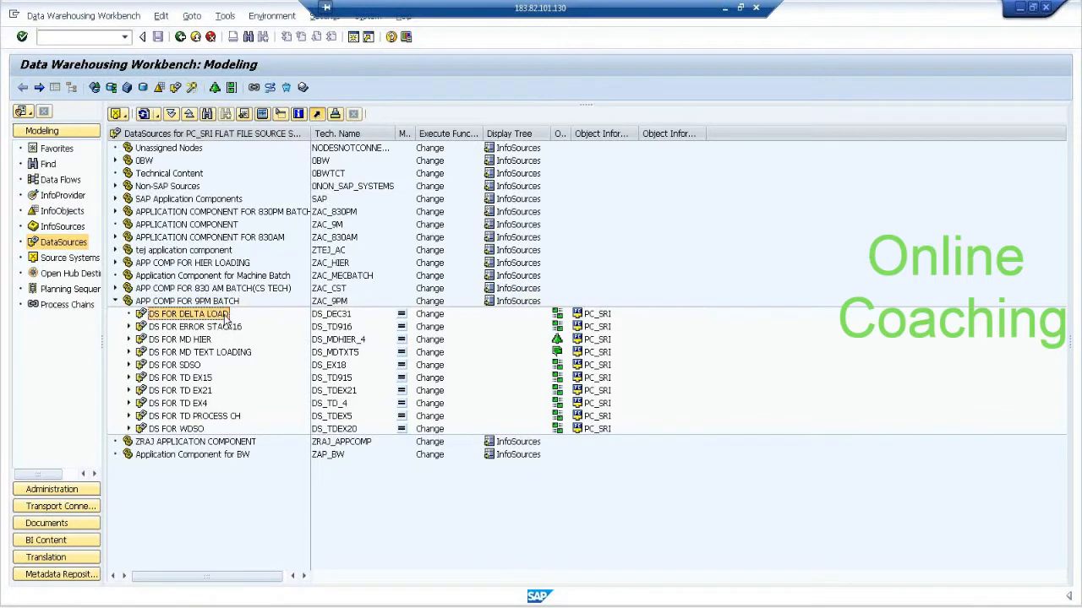
# Start a new DataStore Object under INFOAREA FOR 9PM CLASS with name DSO_DEC21 and description DSO FRO DEC31.
pyautogui.click(62, 195)
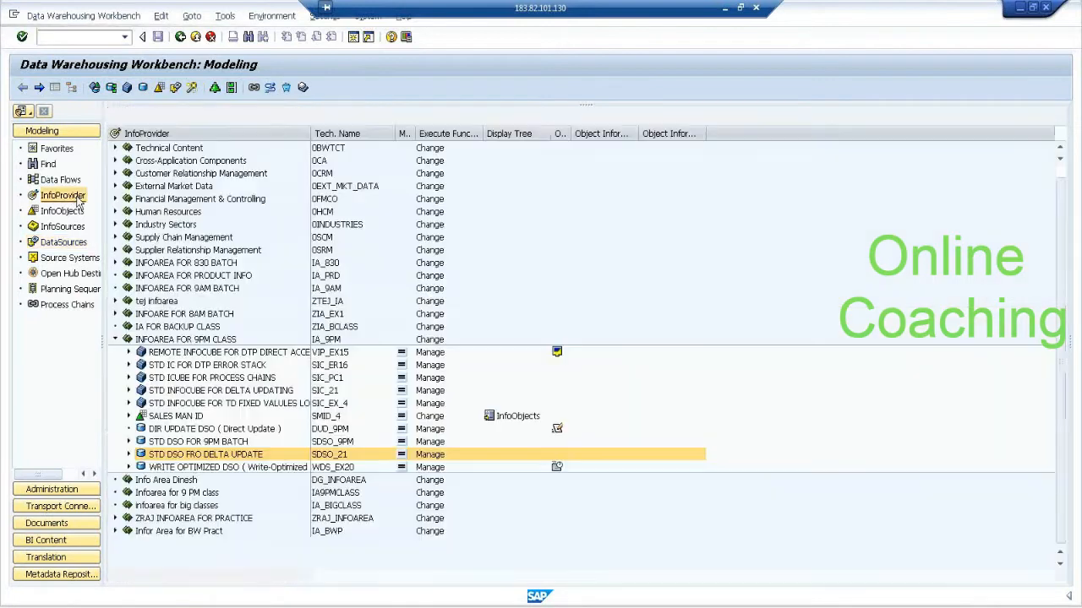
pyautogui.rightClick(220, 340)
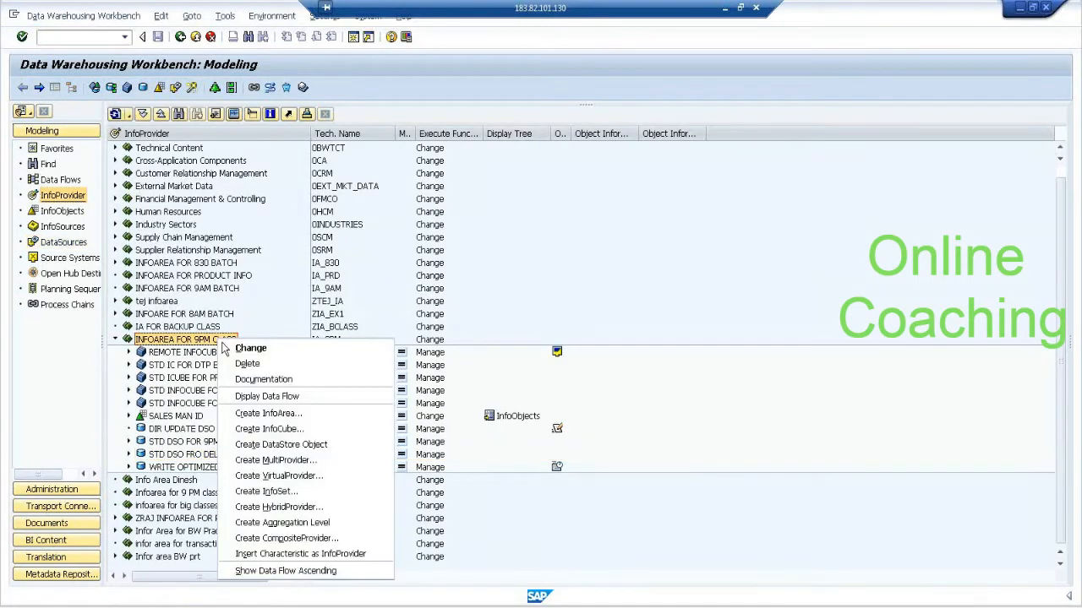
pyautogui.click(318, 444)
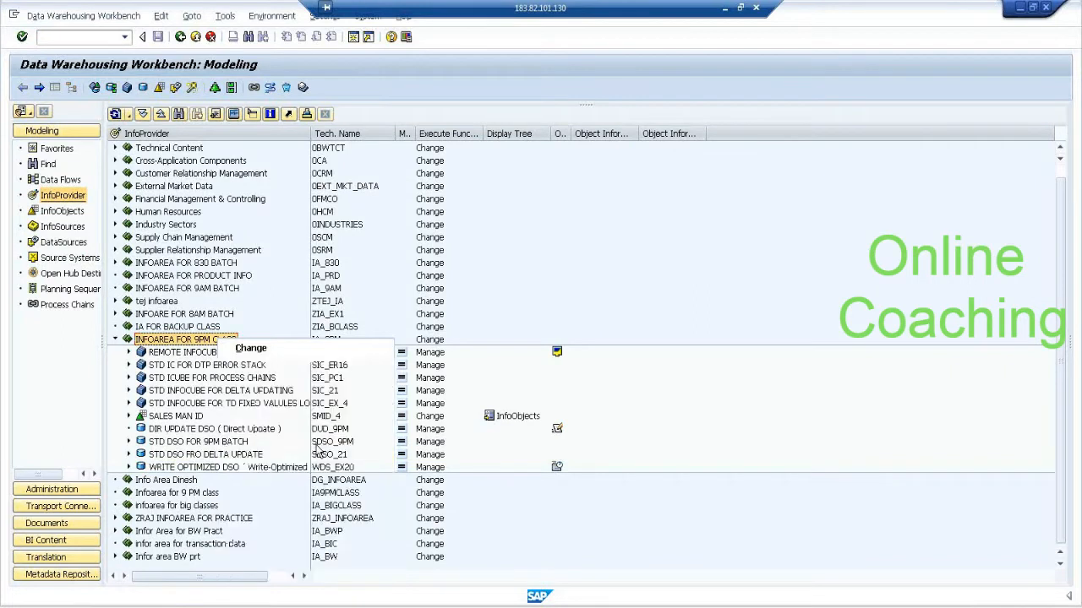
pyautogui.write('DSO')
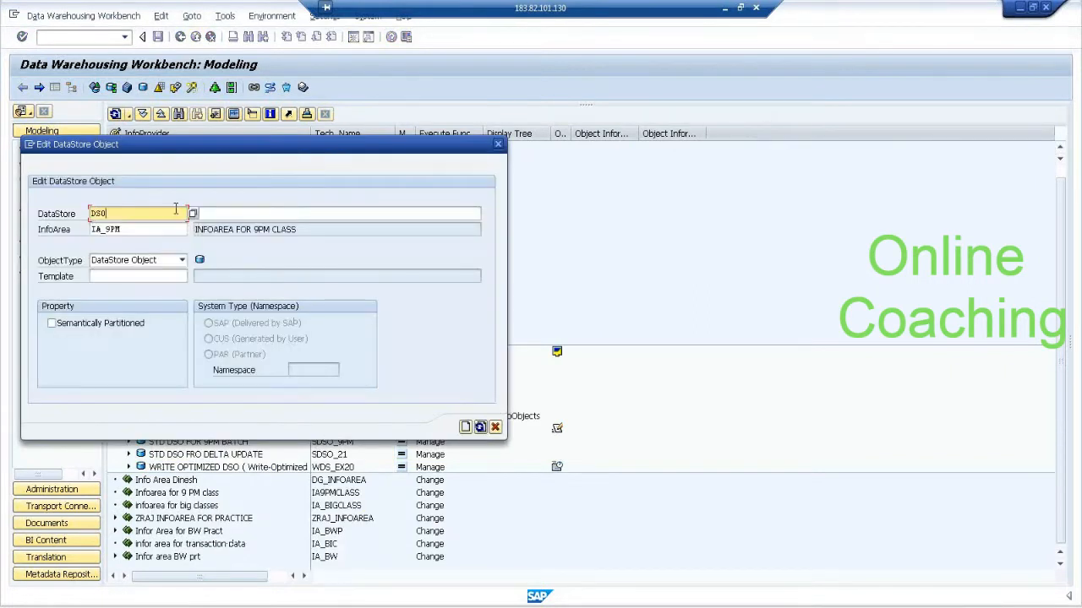
pyautogui.write('_DEC21')
pyautogui.press('Tab')
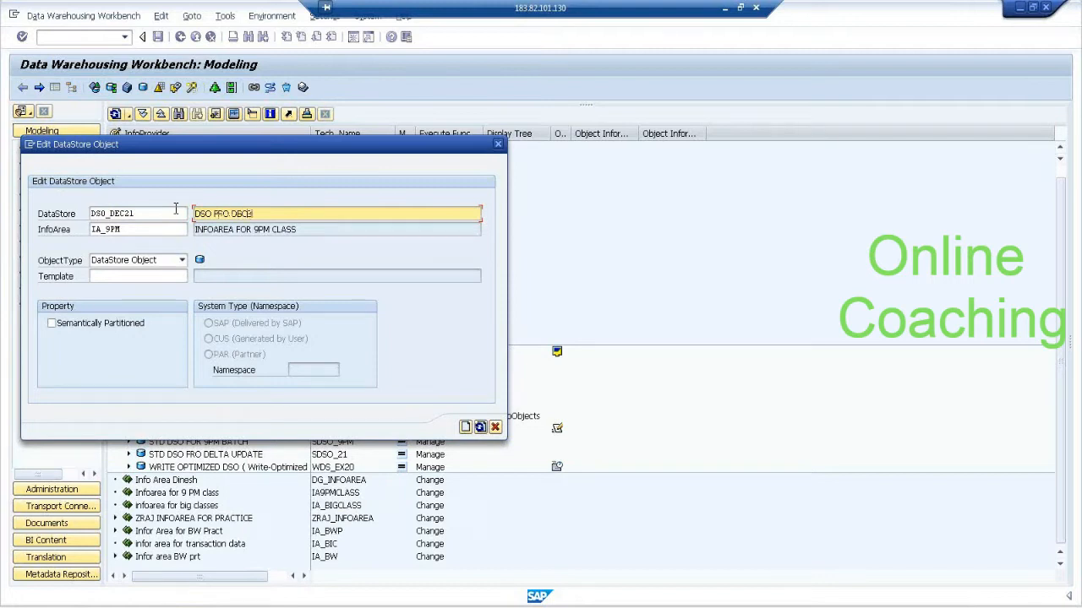
pyautogui.press('Return')
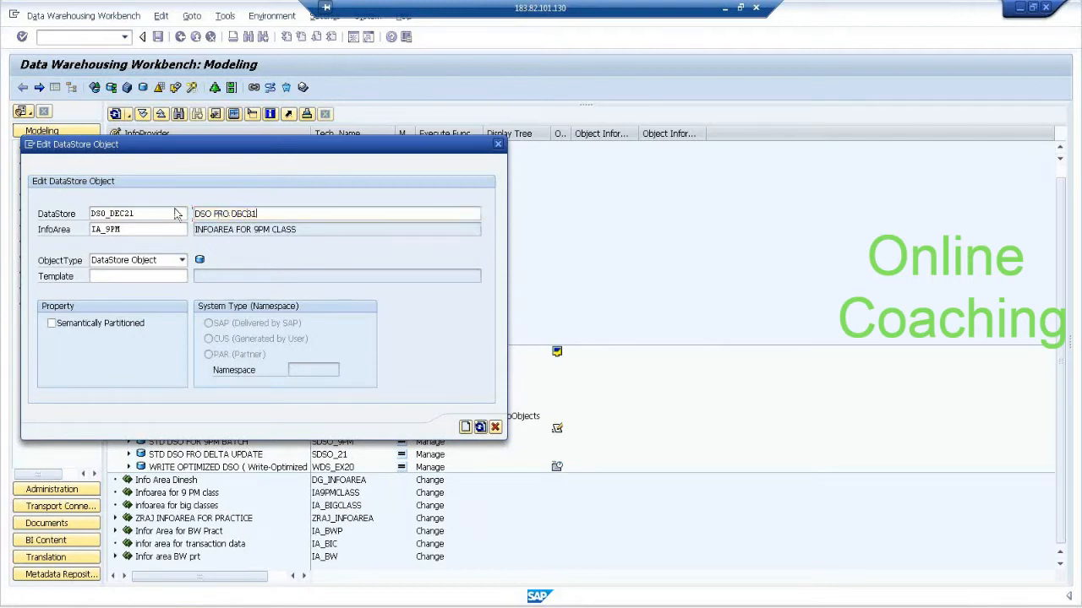
pyautogui.click(324, 412)
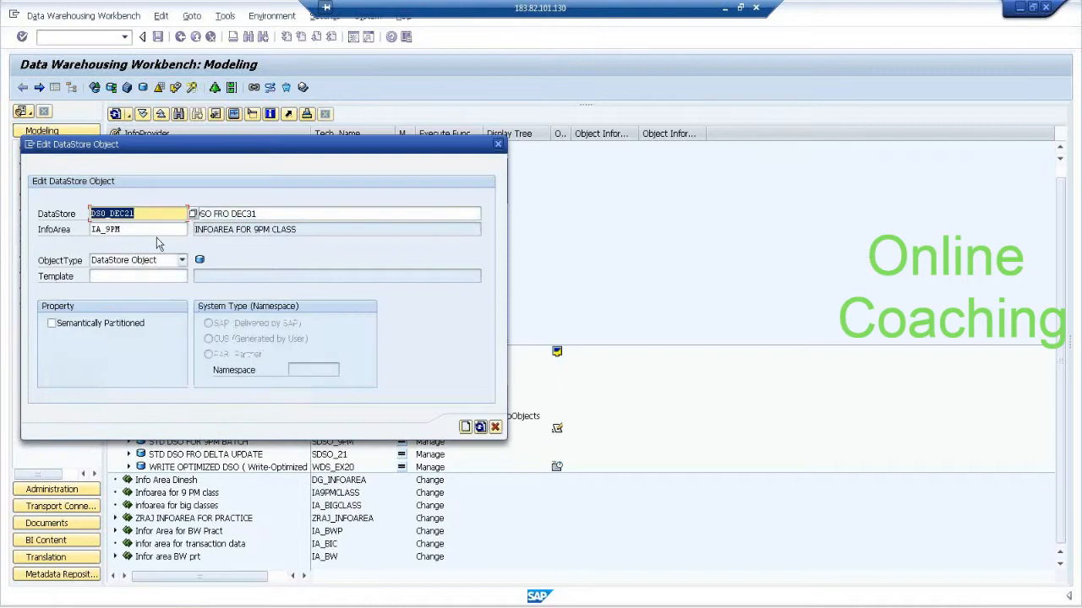
# Change the DataStore Object's technical name to DSO_31 and create it.
pyautogui.moveTo(137, 214); pyautogui.dragTo(112, 214)
pyautogui.write('D')
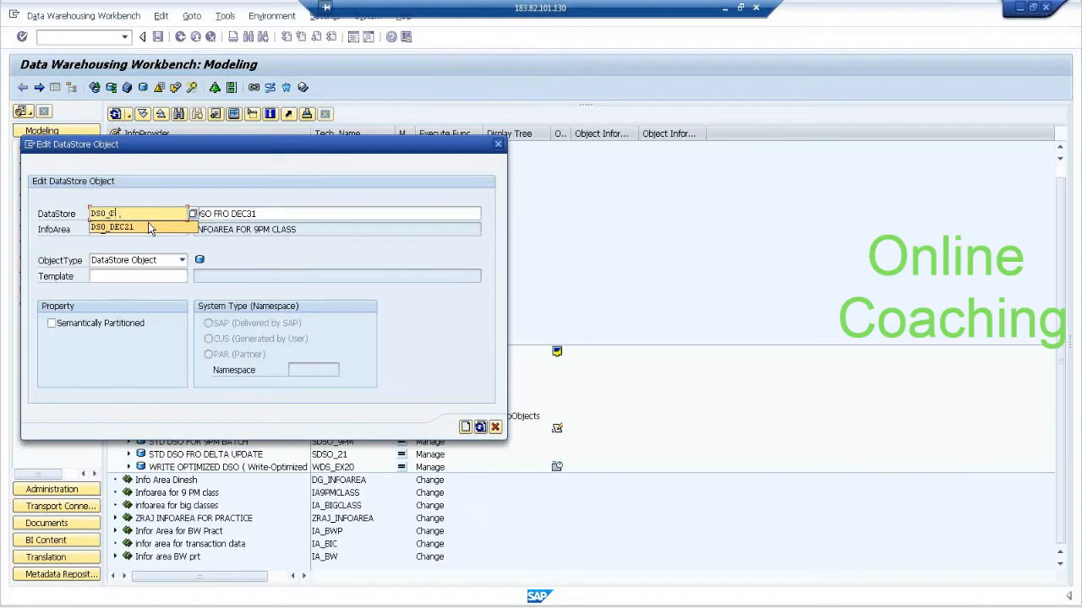
pyautogui.press('BackSpace')
pyautogui.write('31')
pyautogui.click(466, 428)
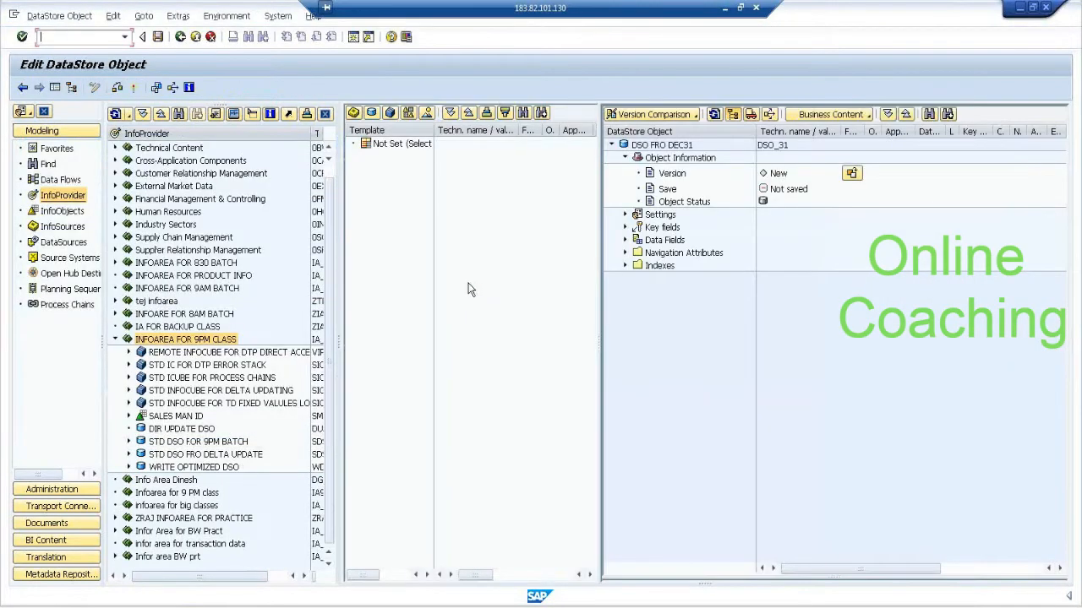
# Hide the navigation area and enter InfoObjects SMID11 and PID13 for direct insertion into the key fields.
pyautogui.click(56, 88)
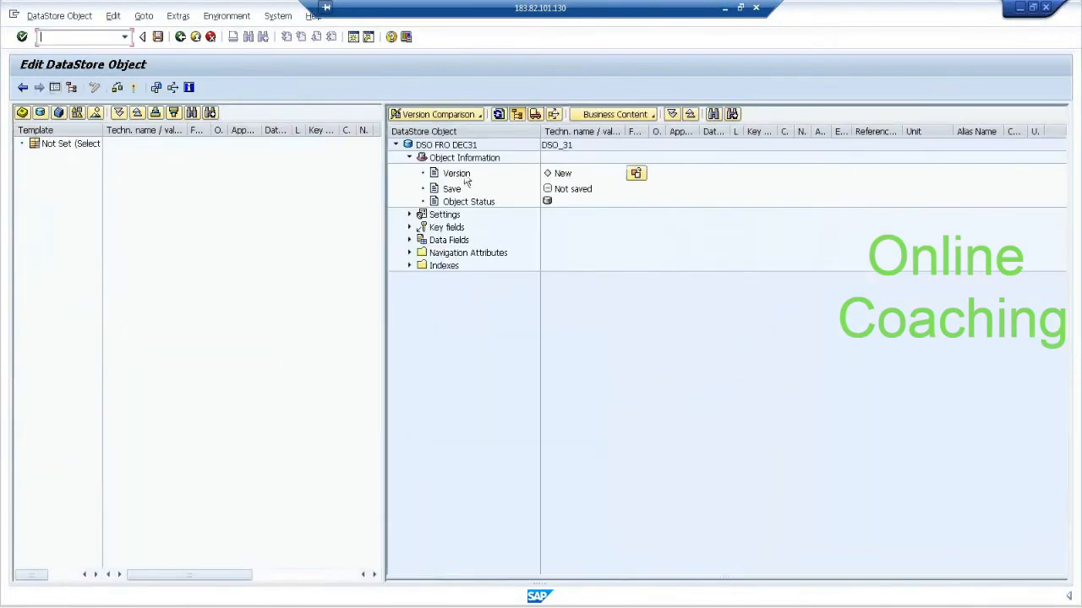
pyautogui.rightClick(441, 231)
pyautogui.click(481, 265)
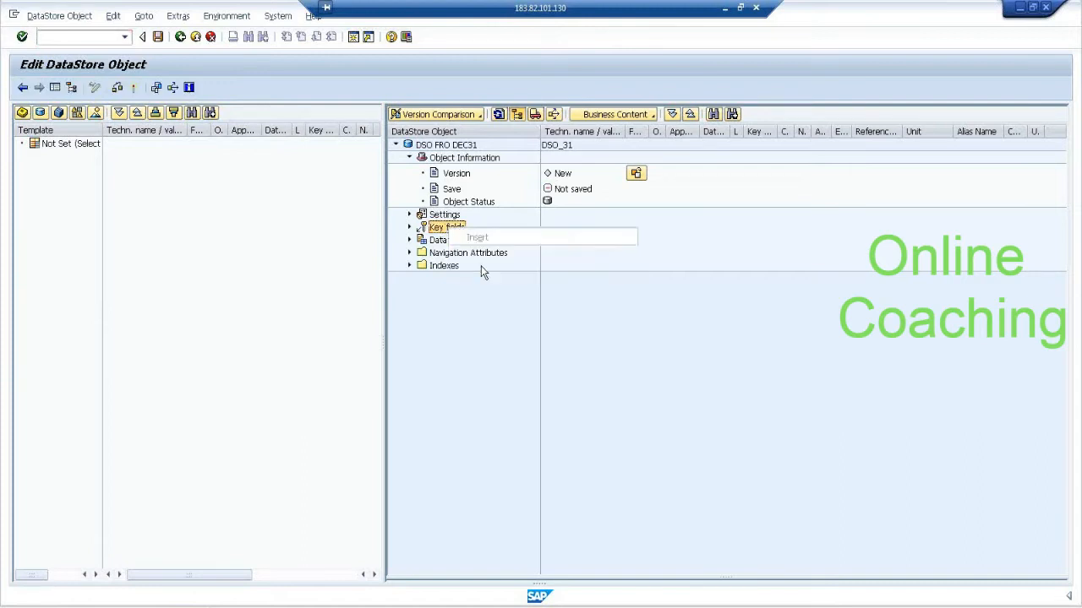
pyautogui.write('SMID11')
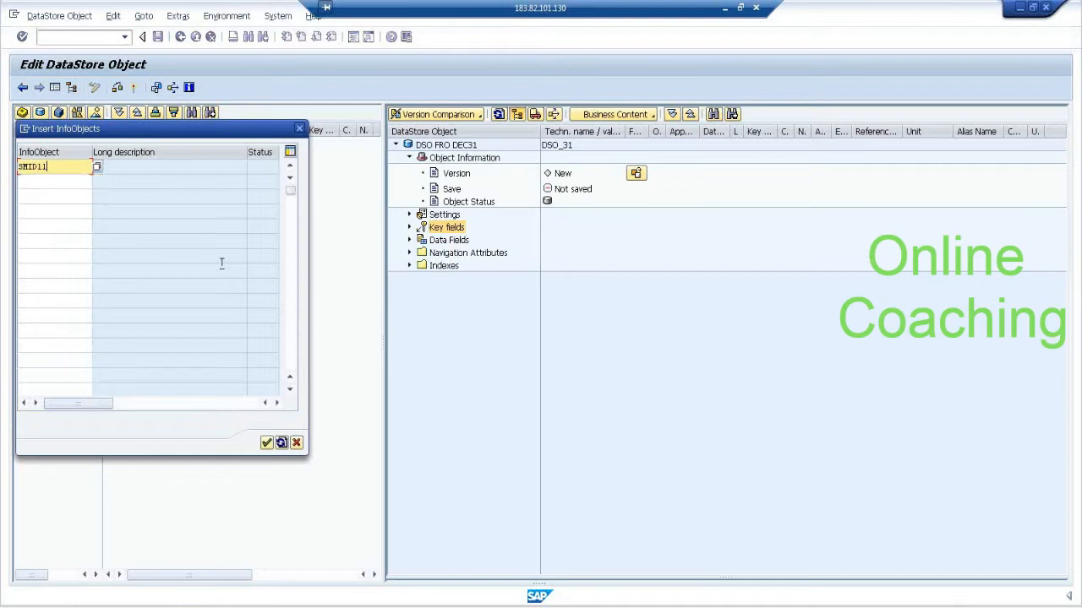
pyautogui.press('Return')
pyautogui.press('Down')
pyautogui.write('P')
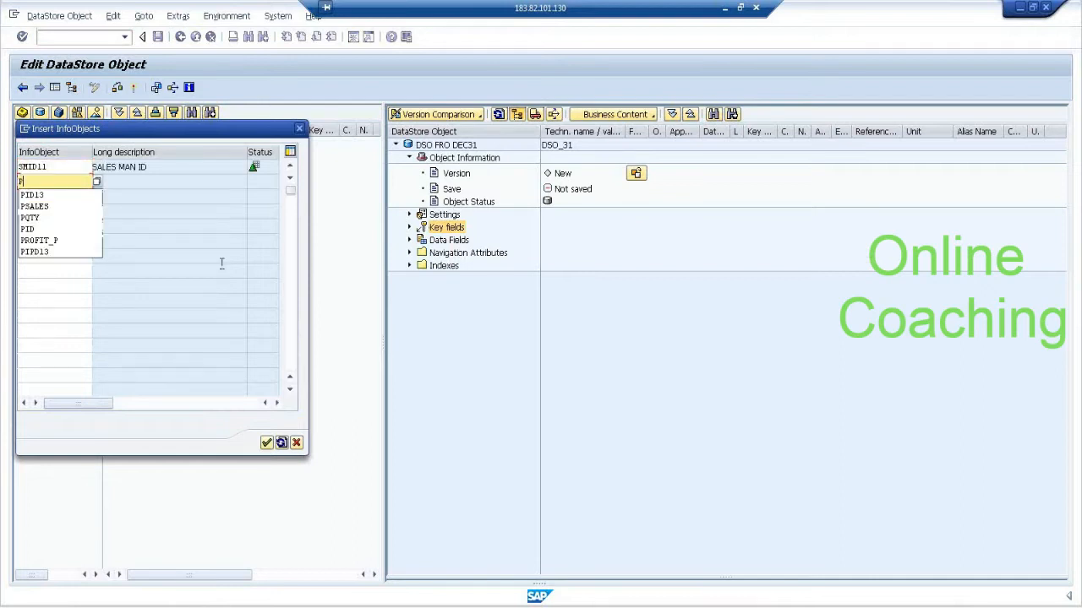
pyautogui.press('Down')
pyautogui.press('Return')
# Add 0CALDAY to the list of key field InfoObjects and insert them all into the DataStore Object.
pyautogui.press('Return')
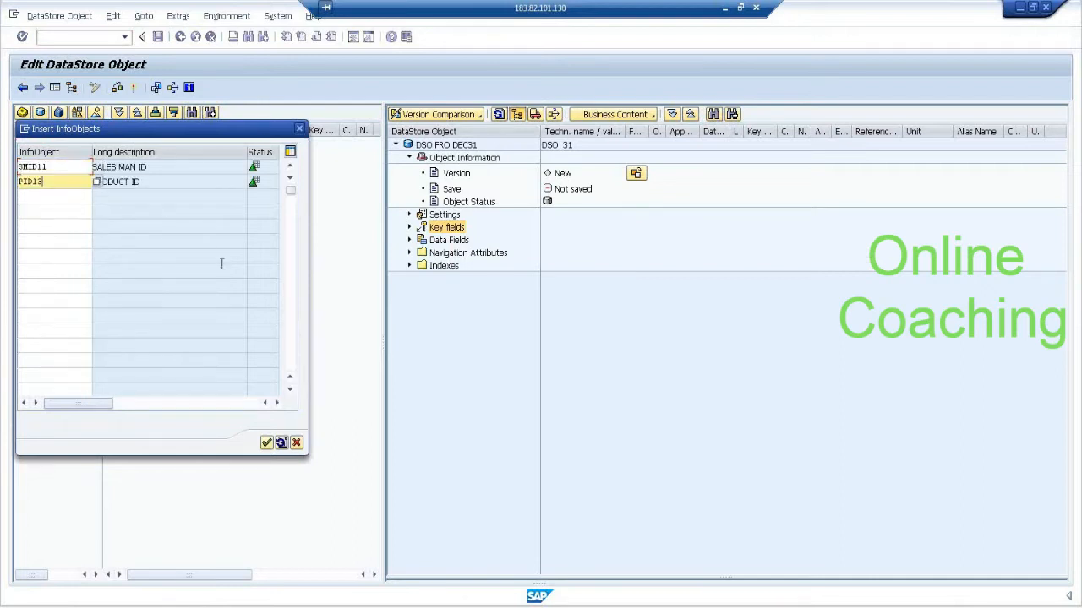
pyautogui.press('Down')
pyautogui.write('0CA')
pyautogui.press('Down')
pyautogui.press('Return')
pyautogui.press('Return')
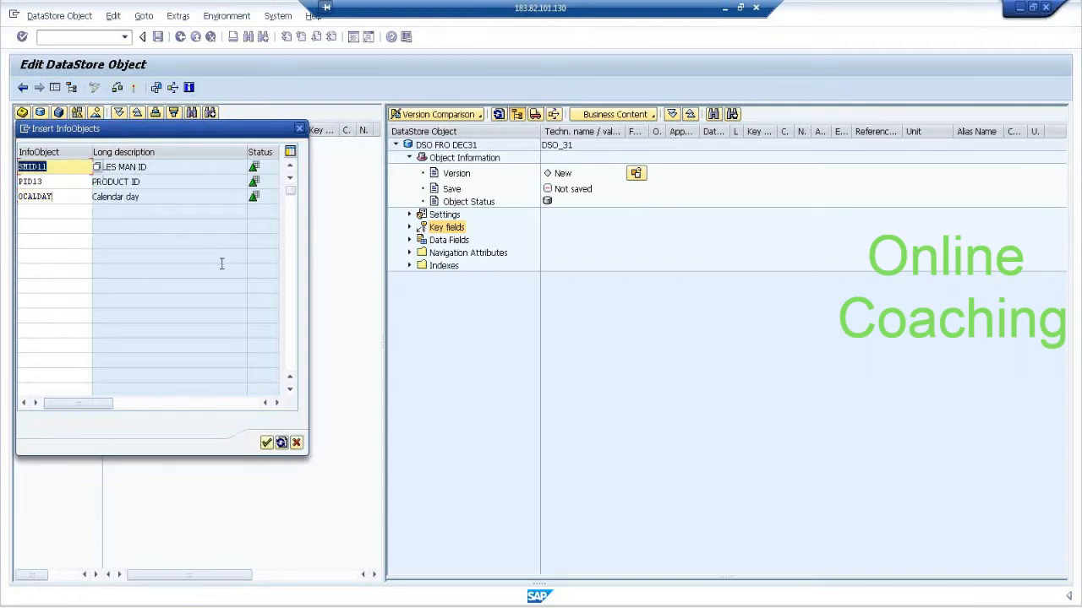
pyautogui.click(265, 443)
# Open the direct InfoObject input for the data fields and enter key figure VQTY.
pyautogui.rightClick(448, 240)
pyautogui.click(502, 315)
pyautogui.write('V')
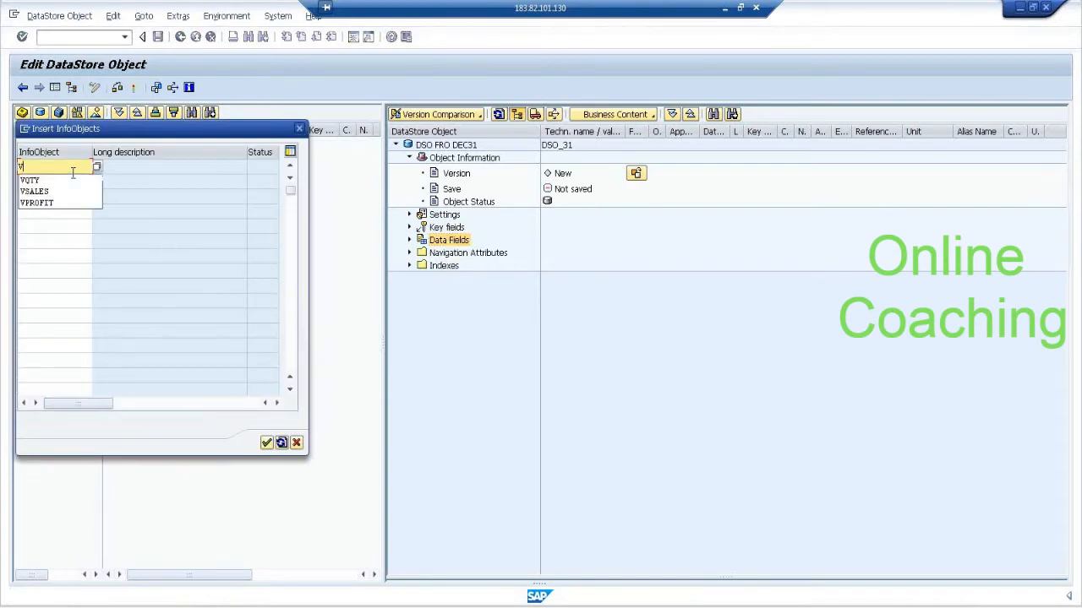
pyautogui.press('Down')
pyautogui.press('Return')
# Add VSALES and VPROFIT to the list, insert the key figures as data fields, and expand Data Fields.
pyautogui.press('Return')
pyautogui.write('V')
pyautogui.press('Down')
pyautogui.press('Return')
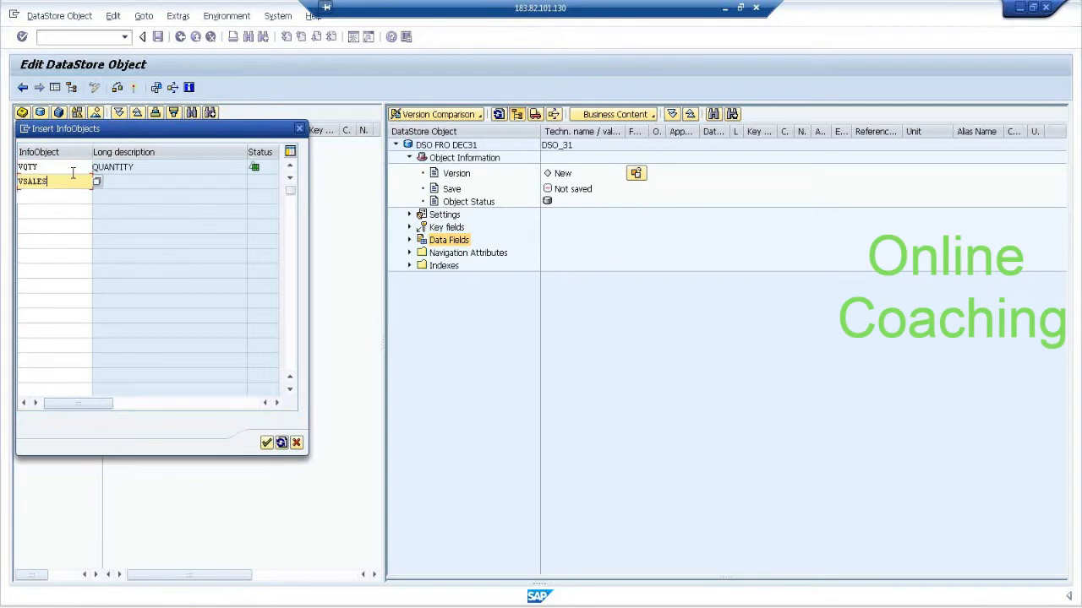
pyautogui.press('Return')
pyautogui.write('V')
pyautogui.press('Down')
pyautogui.press('Return')
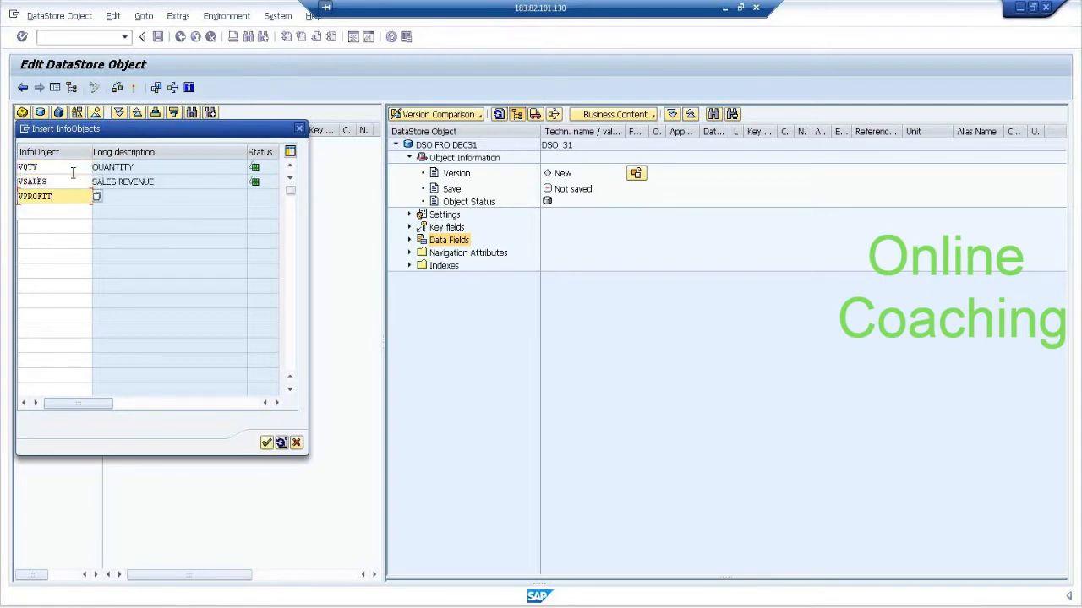
pyautogui.press('Return')
pyautogui.click(278, 444)
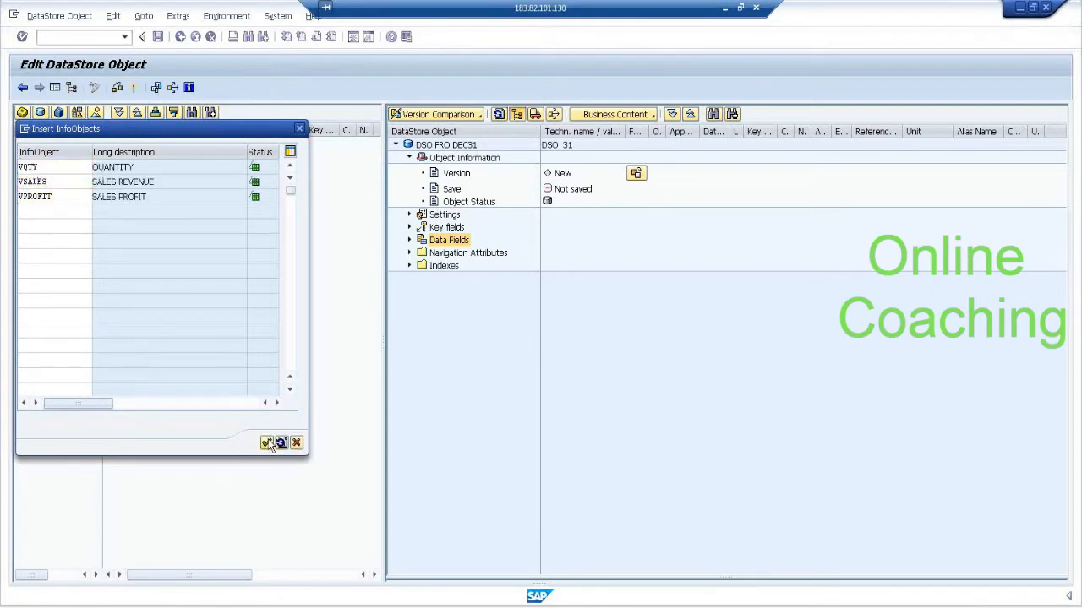
pyautogui.click(409, 240)
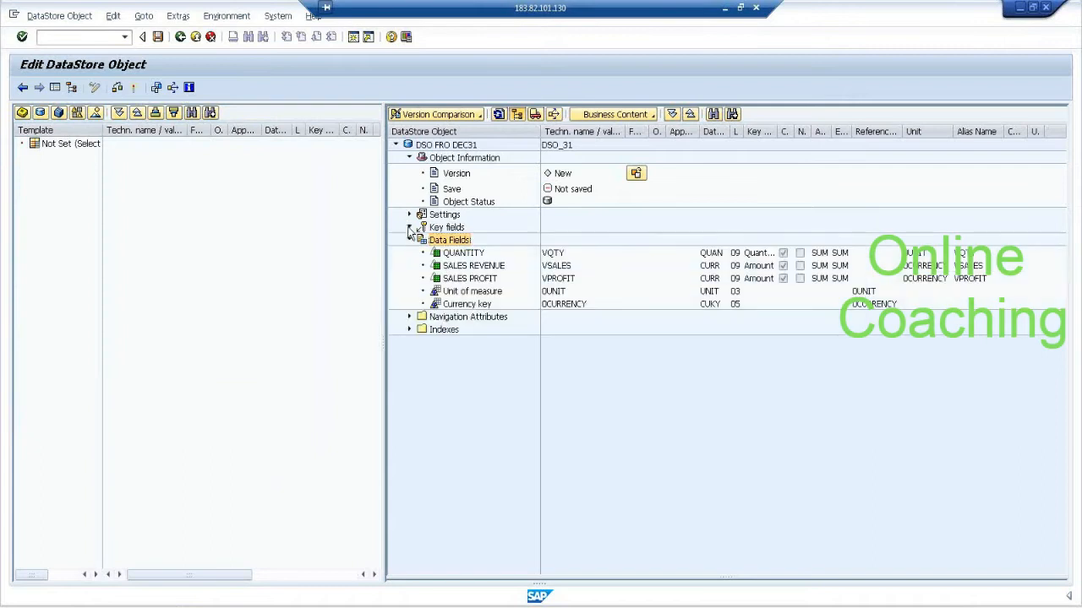
# Expand the DataStore Object's key fields and settings, and try the Unique Data Records option.
pyautogui.click(409, 227)
pyautogui.click(409, 215)
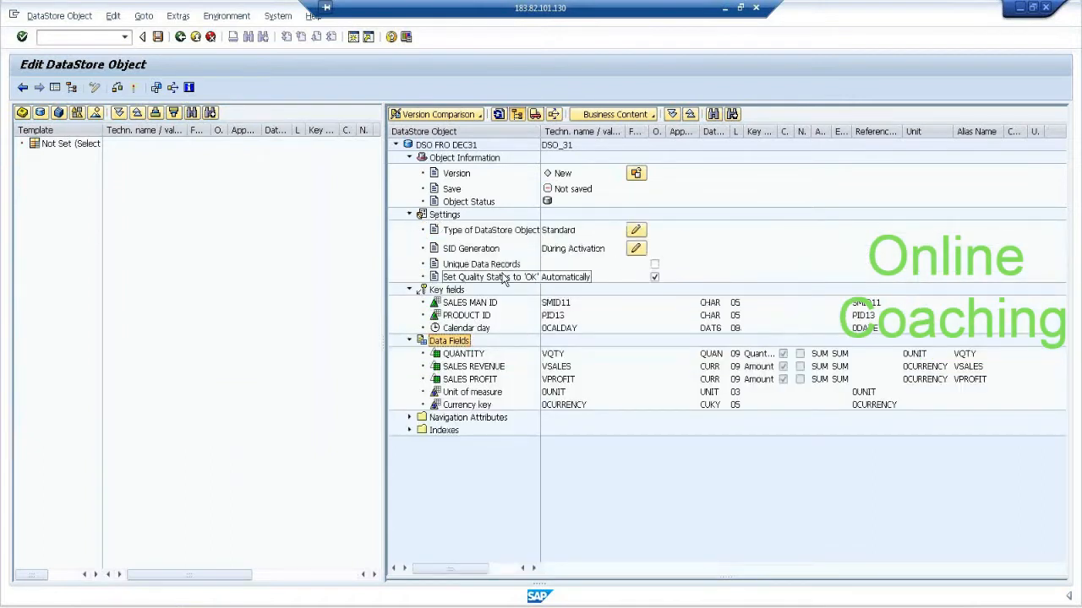
pyautogui.click(654, 264)
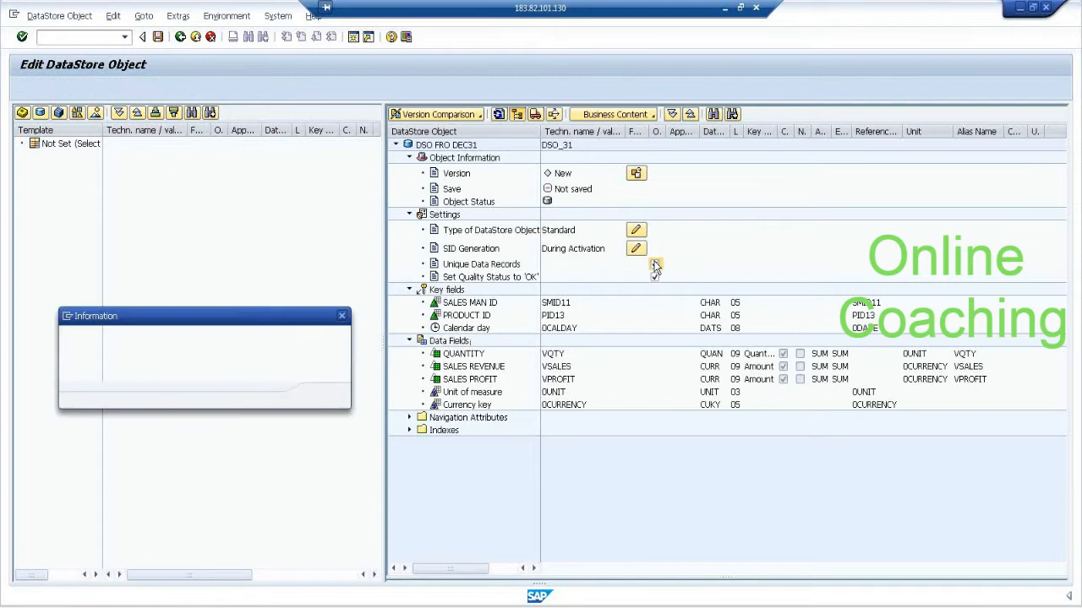
pyautogui.click(324, 398)
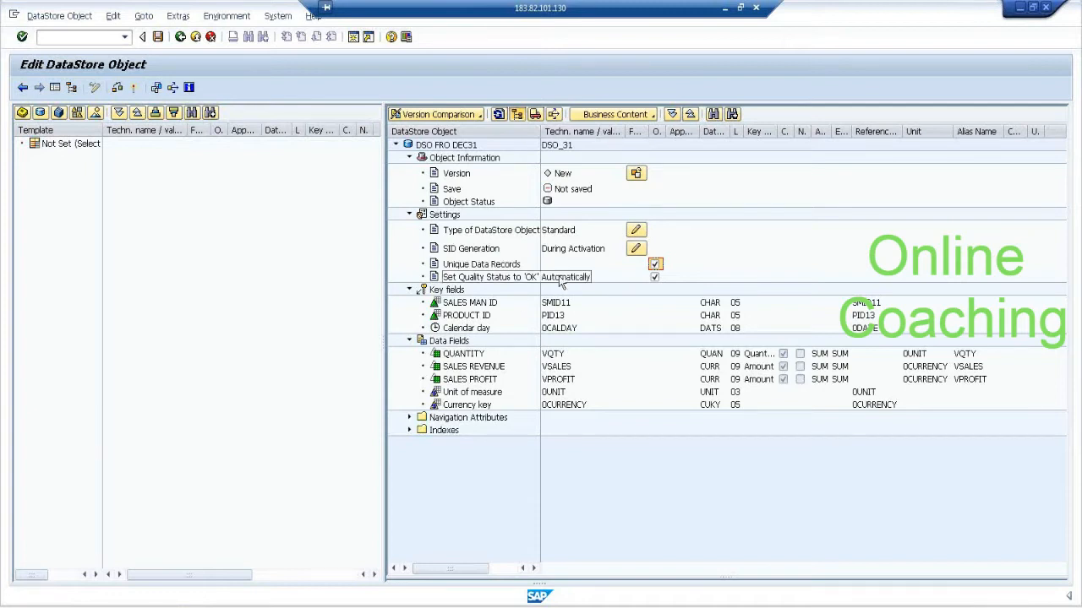
pyautogui.click(656, 265)
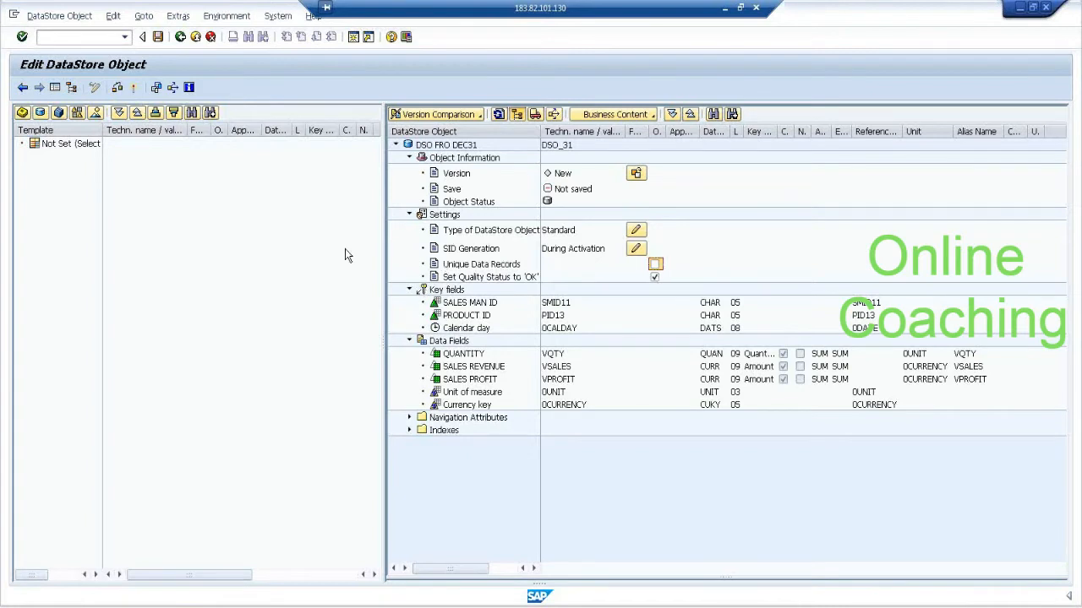
# Activate DataStore Object DSO_31 and expand the activation log down to the internal activation's post-processing entries.
pyautogui.click(133, 89)
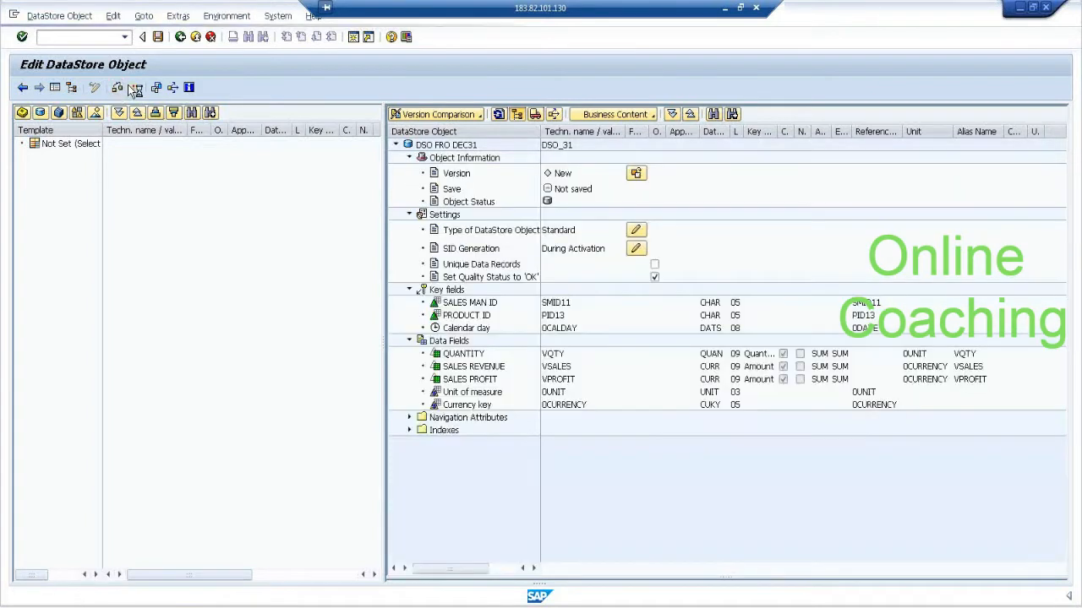
pyautogui.click(134, 88)
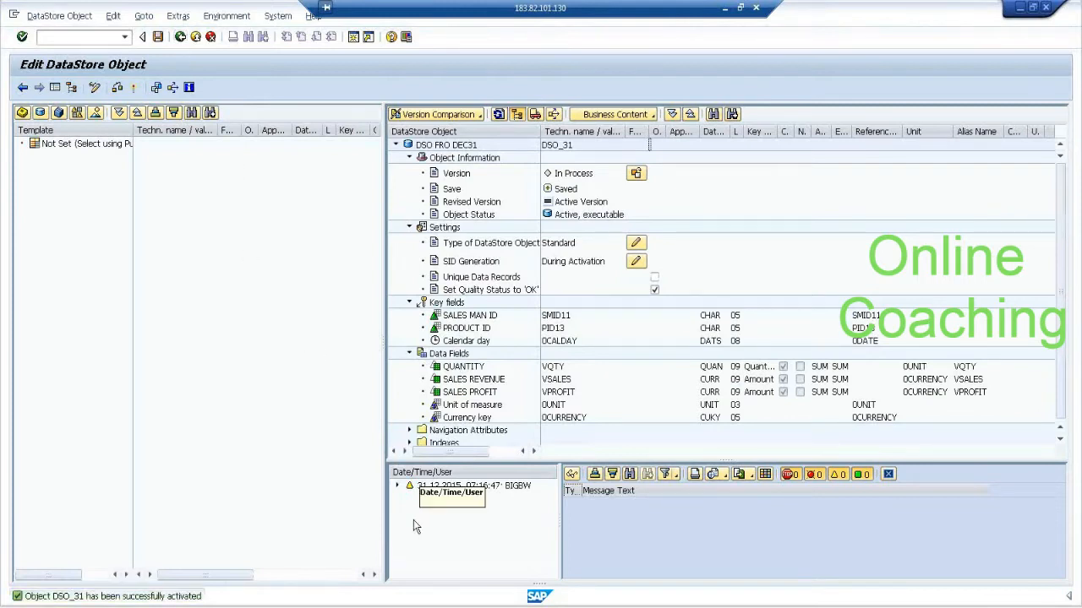
pyautogui.click(399, 487)
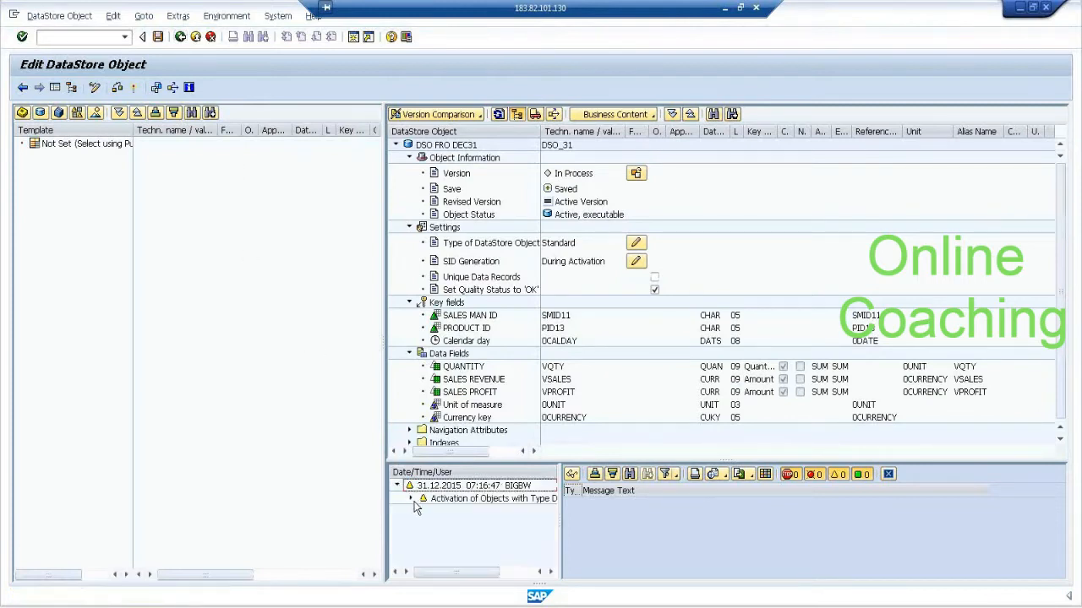
pyautogui.click(411, 500)
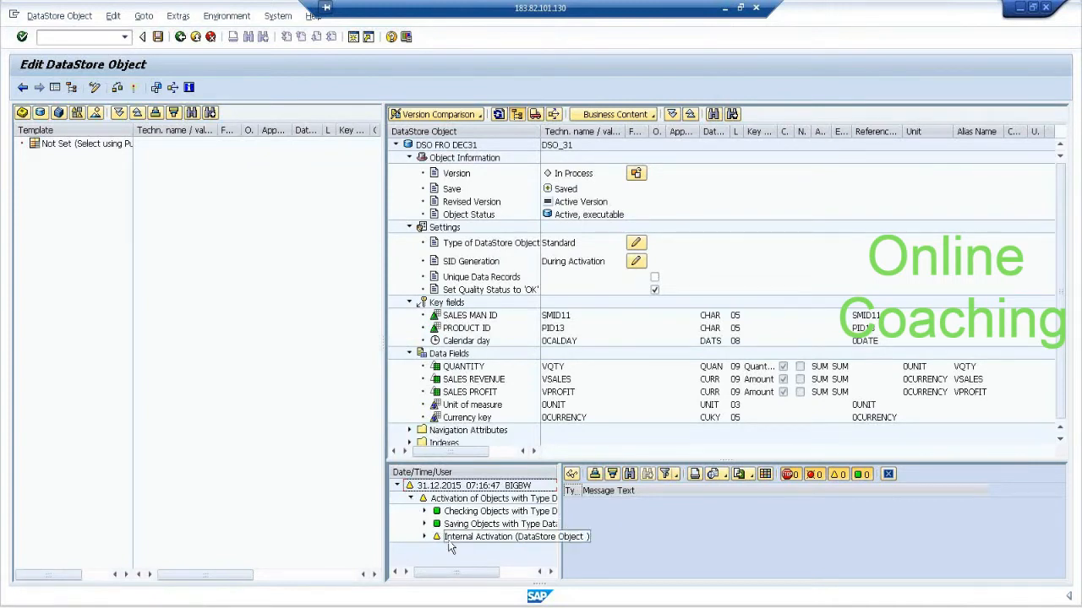
pyautogui.click(428, 538)
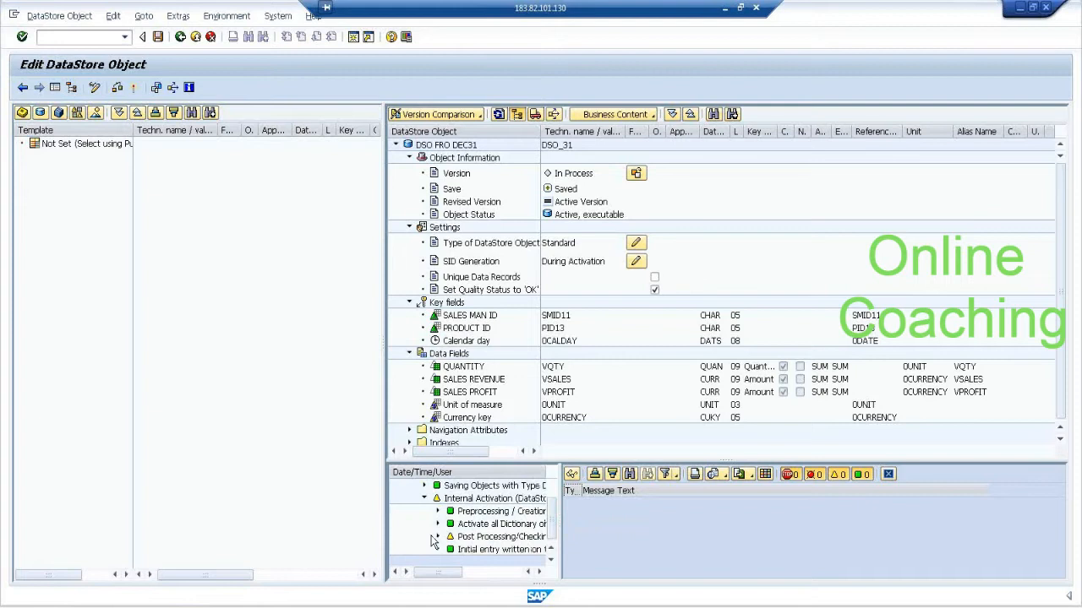
pyautogui.click(437, 537)
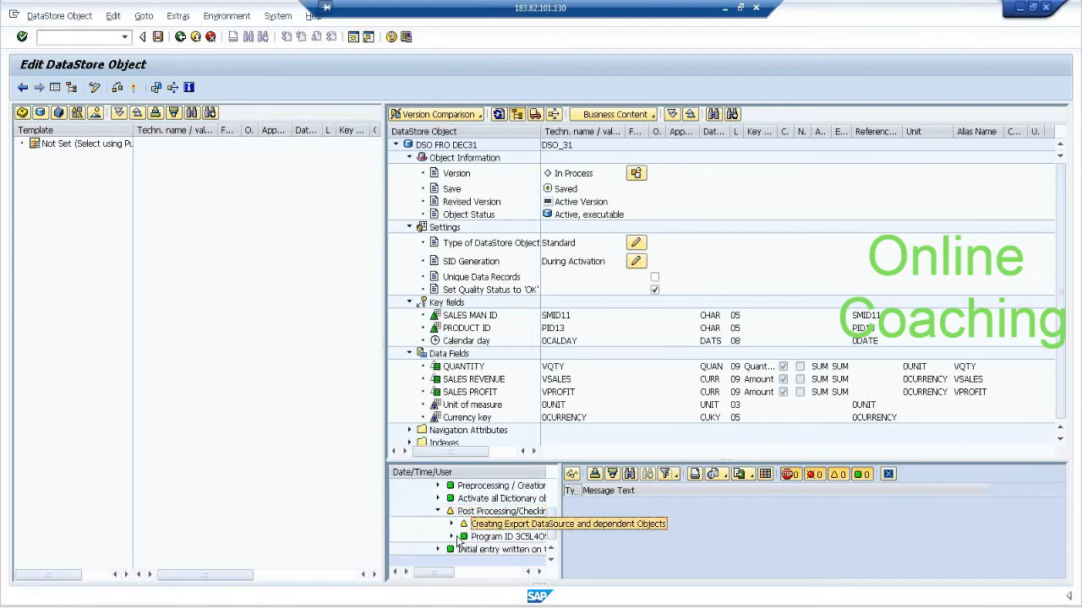
pyautogui.click(451, 525)
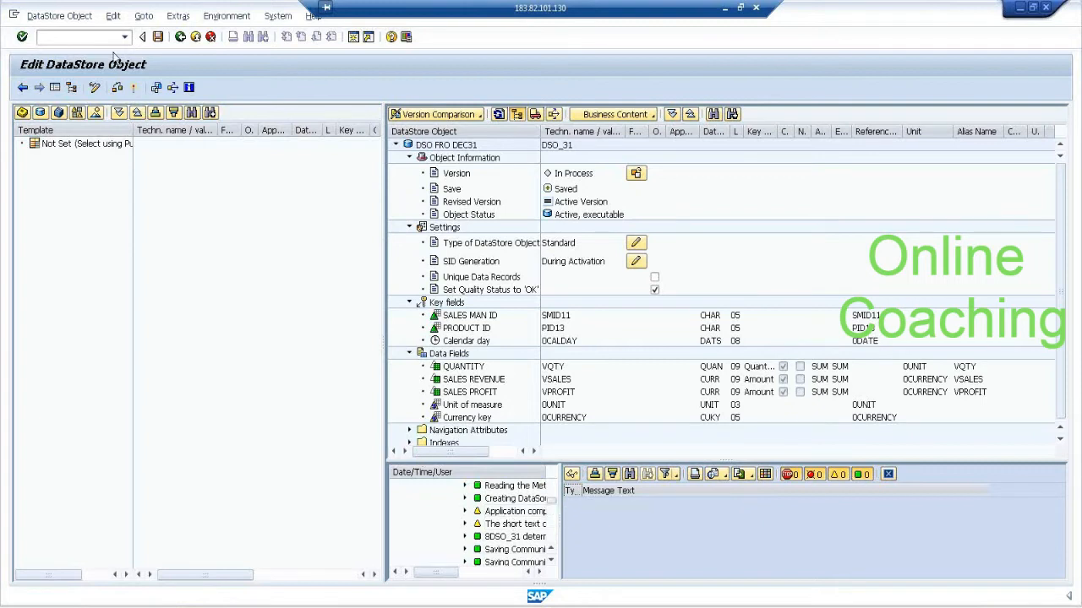
# Return to the InfoProvider tree and create standard InfoCube SIC_31 with description STD FOR DEC31 under INFOAREA FOR 9PM CLASS.
pyautogui.click(180, 37)
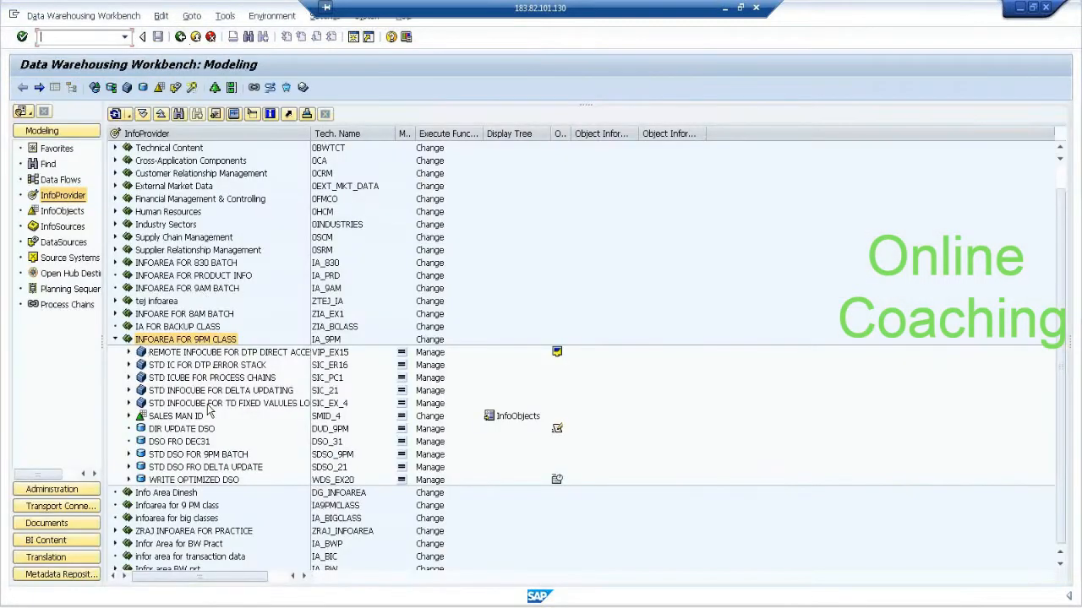
pyautogui.click(210, 441)
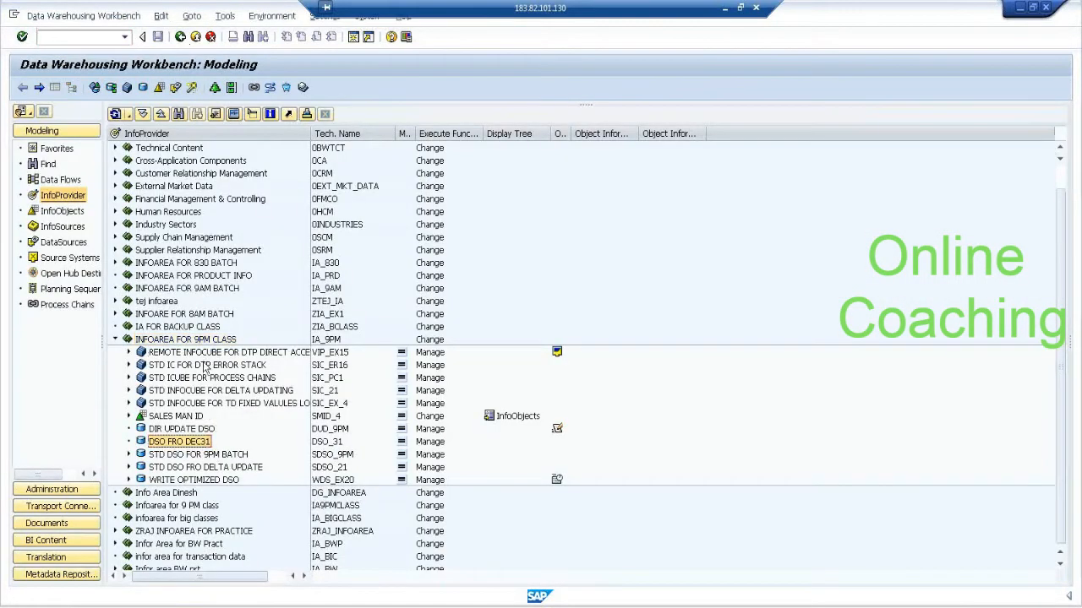
pyautogui.rightClick(207, 340)
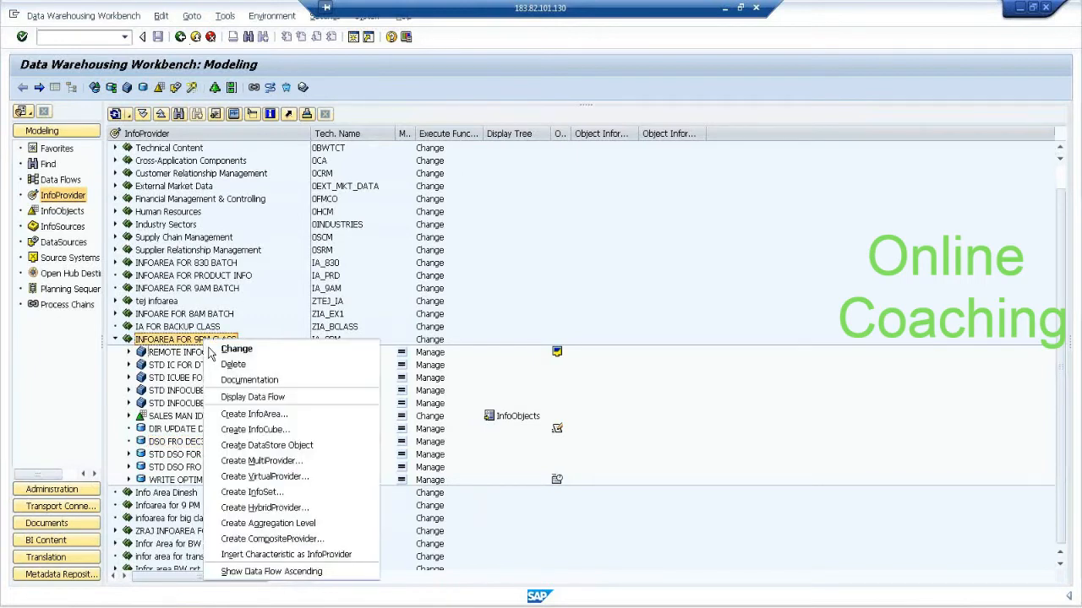
pyautogui.click(254, 429)
pyautogui.write('S')
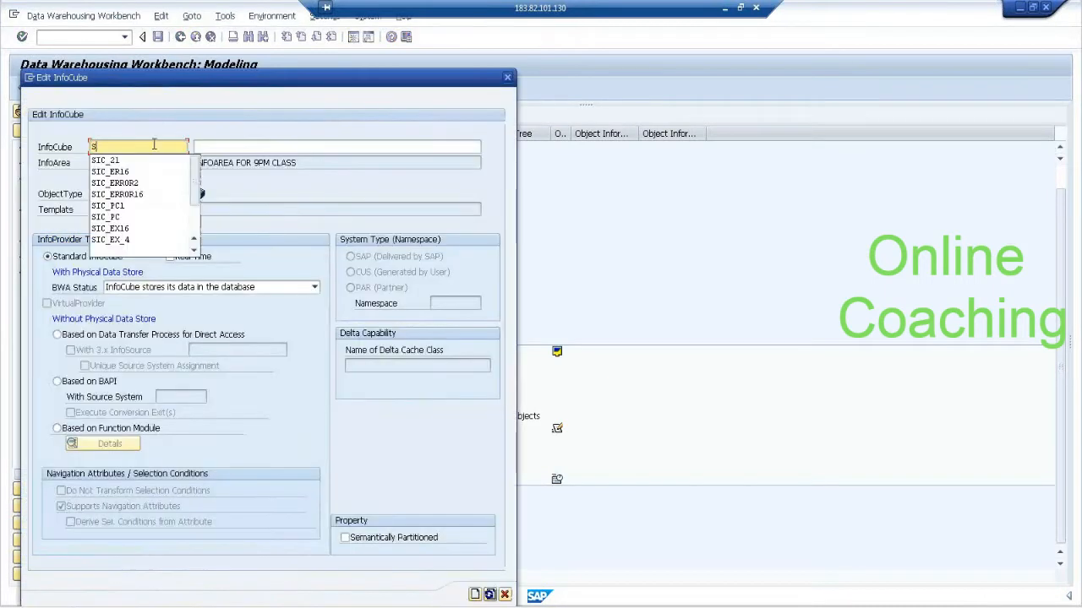
pyautogui.write('IC_31')
pyautogui.press('Tab')
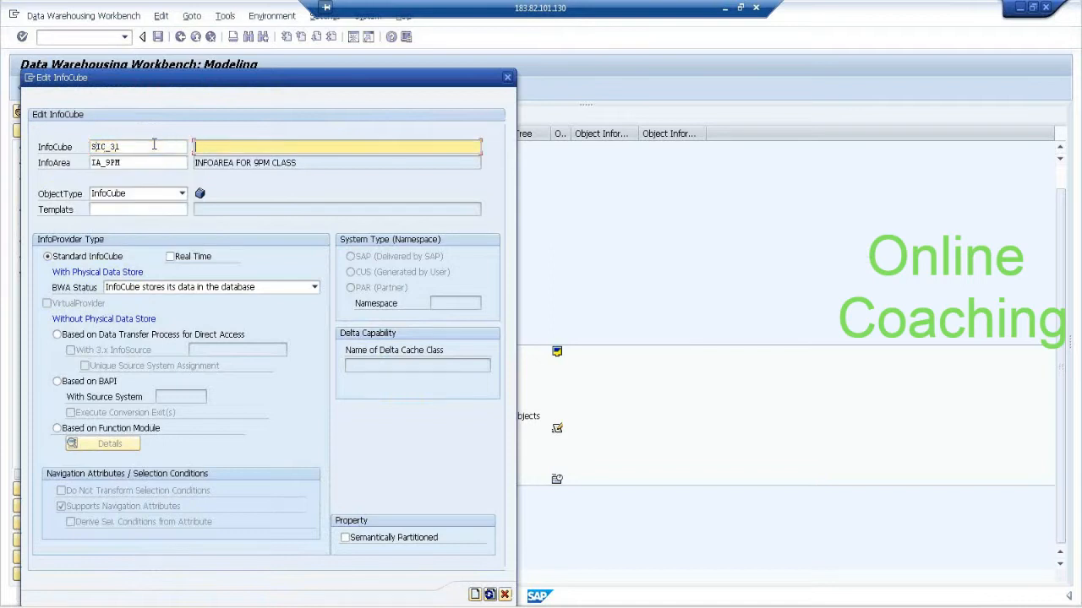
pyautogui.write('STD FOR DEC31')
pyautogui.press('Return')
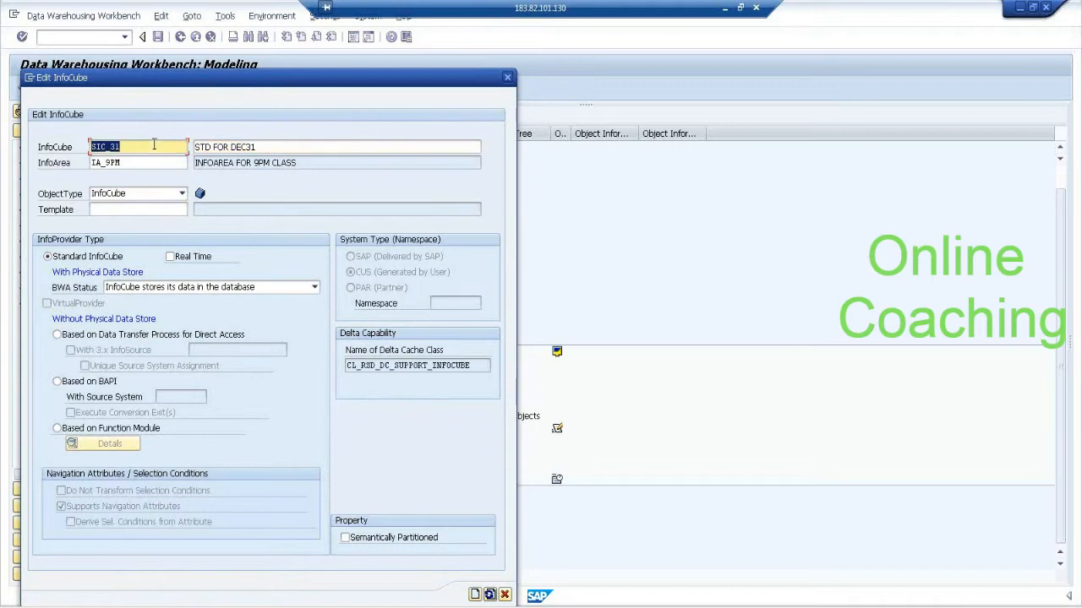
pyautogui.click(474, 595)
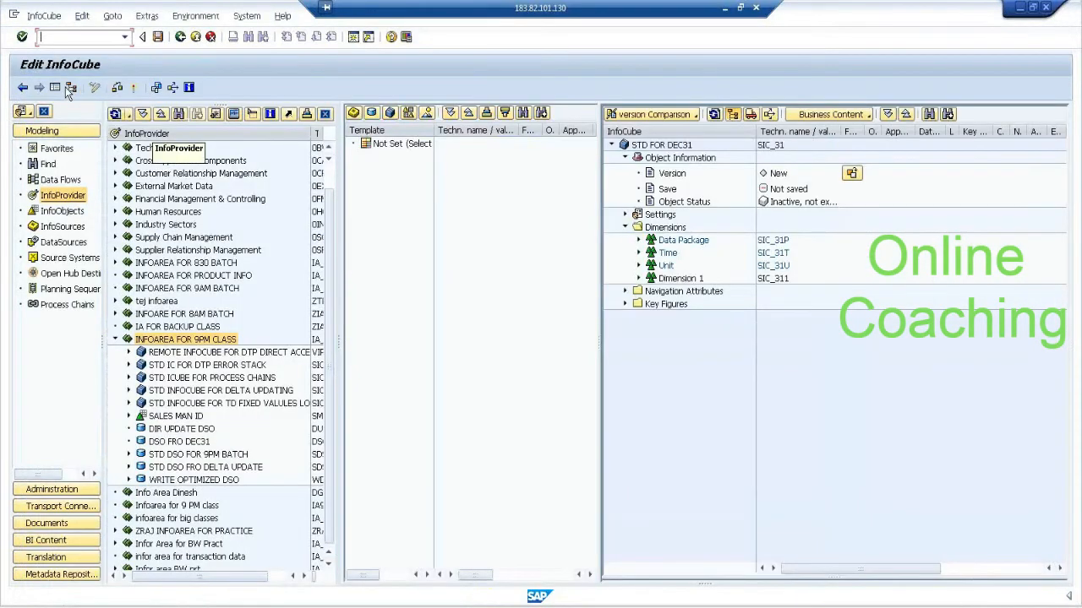
# Hide the navigation area and check the new InfoCube's settings.
pyautogui.click(55, 87)
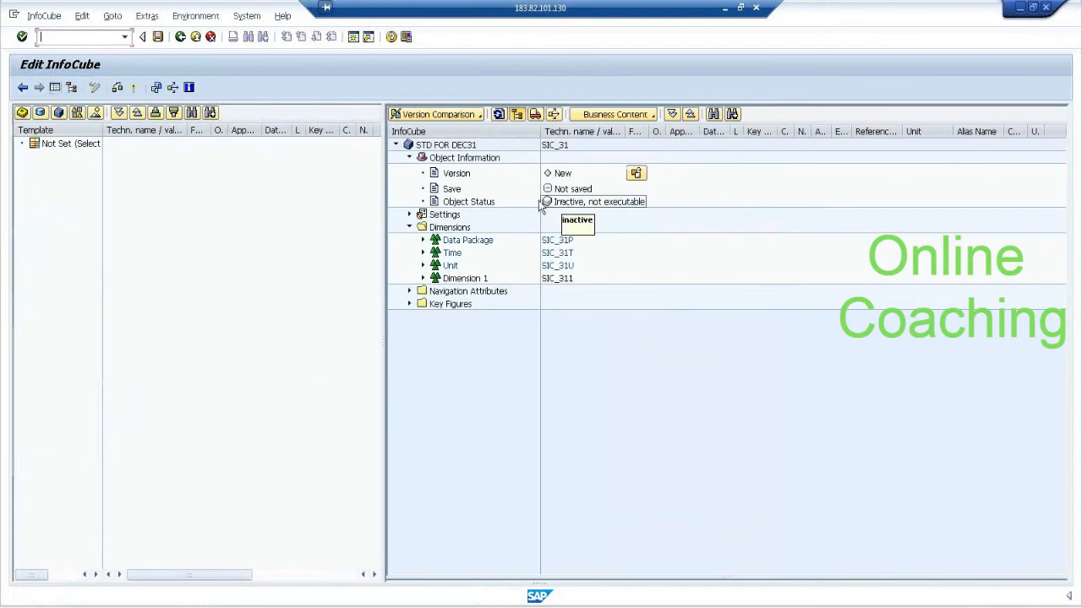
pyautogui.click(409, 215)
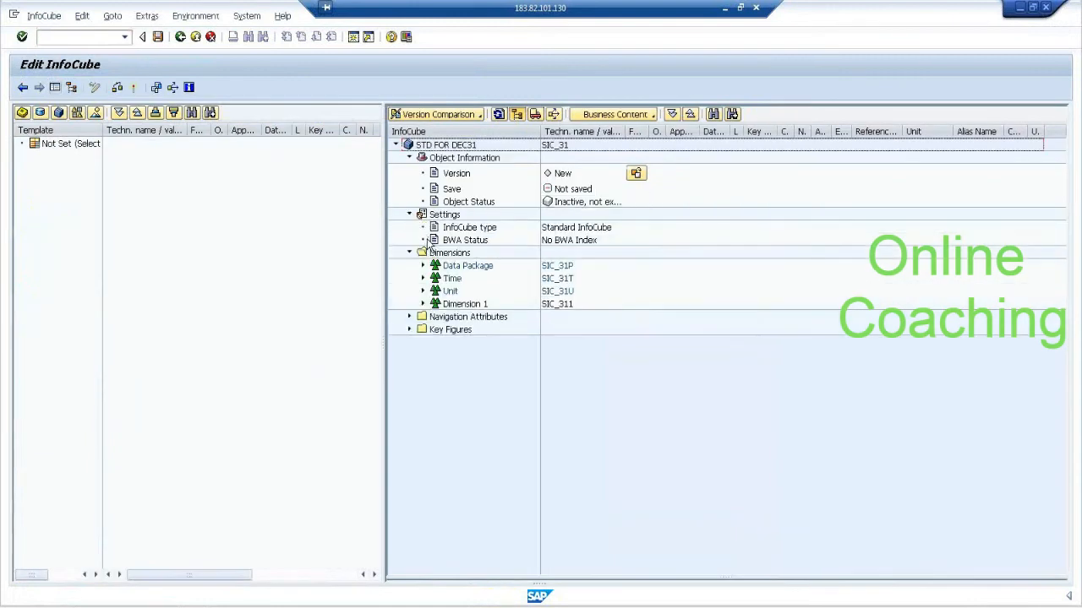
pyautogui.click(409, 215)
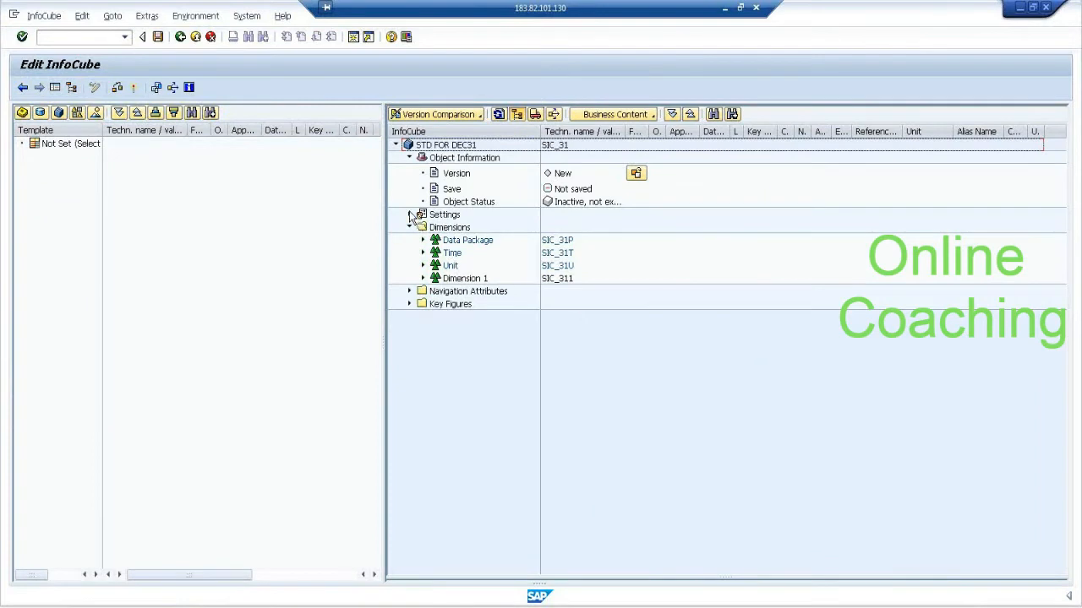
# Rename Dimension 1 of the InfoCube as SALES DIM.
pyautogui.rightClick(471, 280)
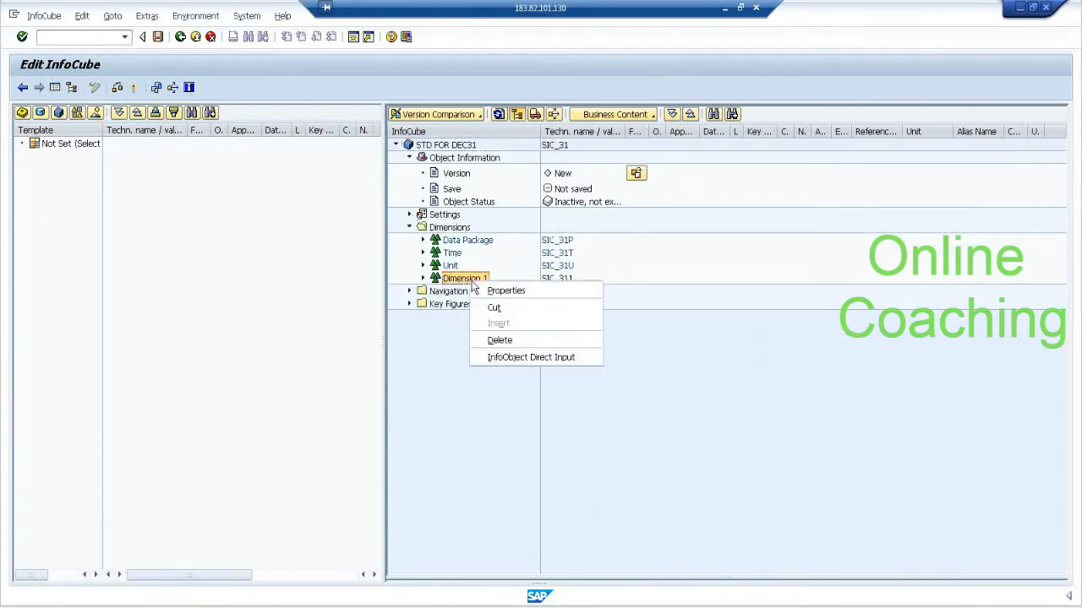
pyautogui.click(516, 291)
pyautogui.write('SALES DIM')
pyautogui.press('Return')
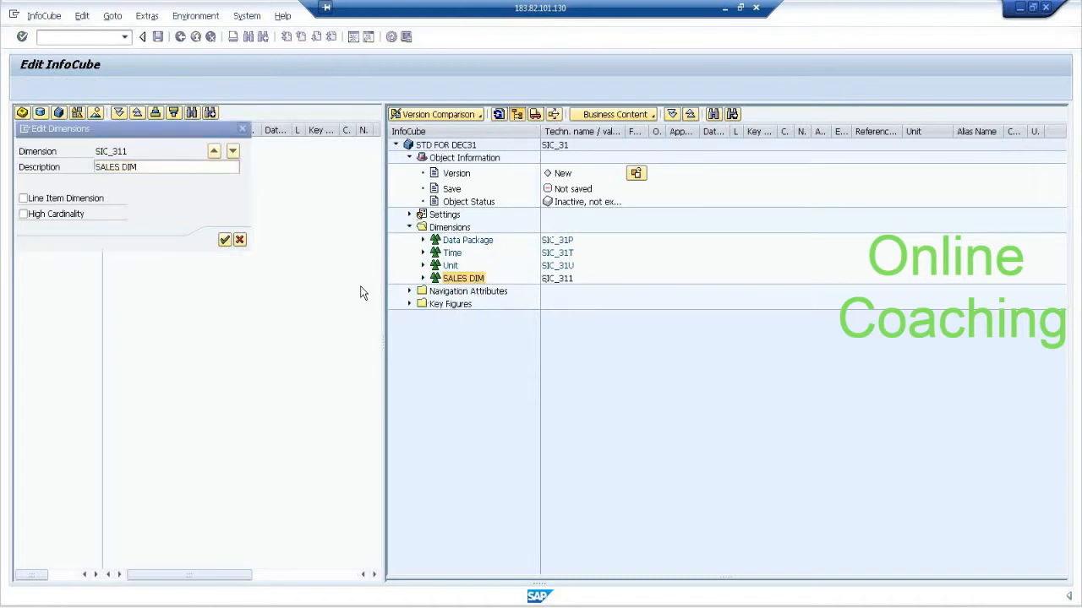
# Create a second dimension with the description PROD DIM in the InfoCube.
pyautogui.rightClick(463, 228)
pyautogui.click(507, 257)
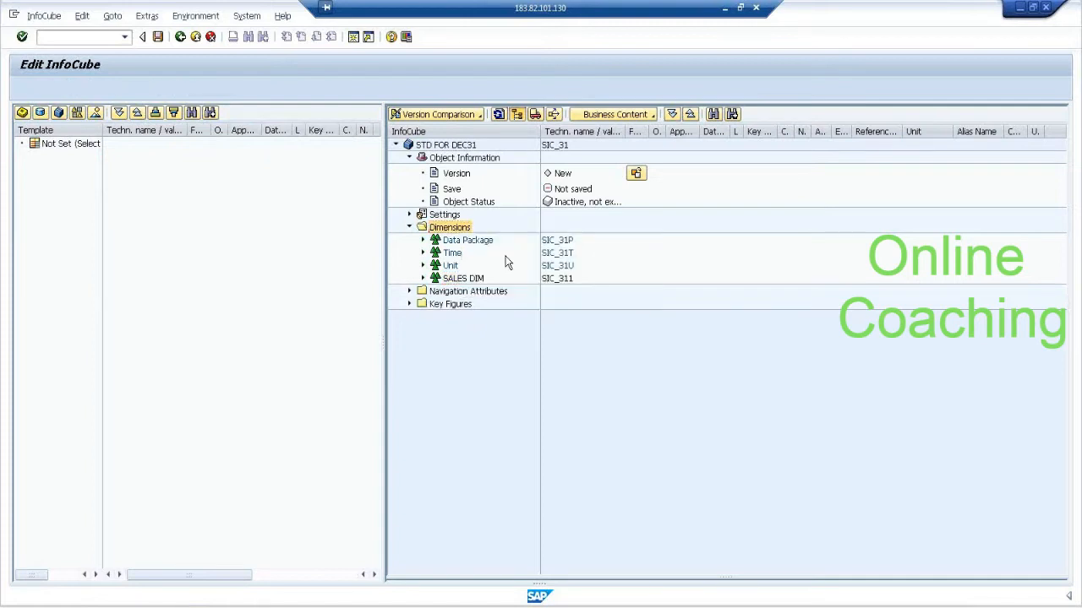
pyautogui.write('PROD DIM')
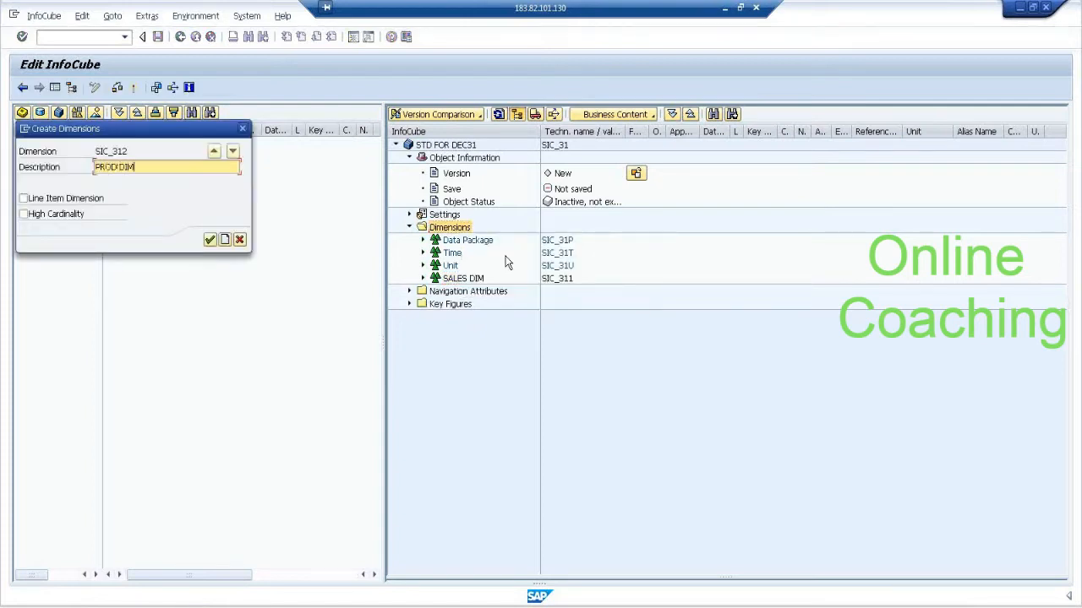
pyautogui.press('Return')
# Insert InfoObject SMID11 into the SALES DIM dimension by direct input.
pyautogui.rightClick(478, 282)
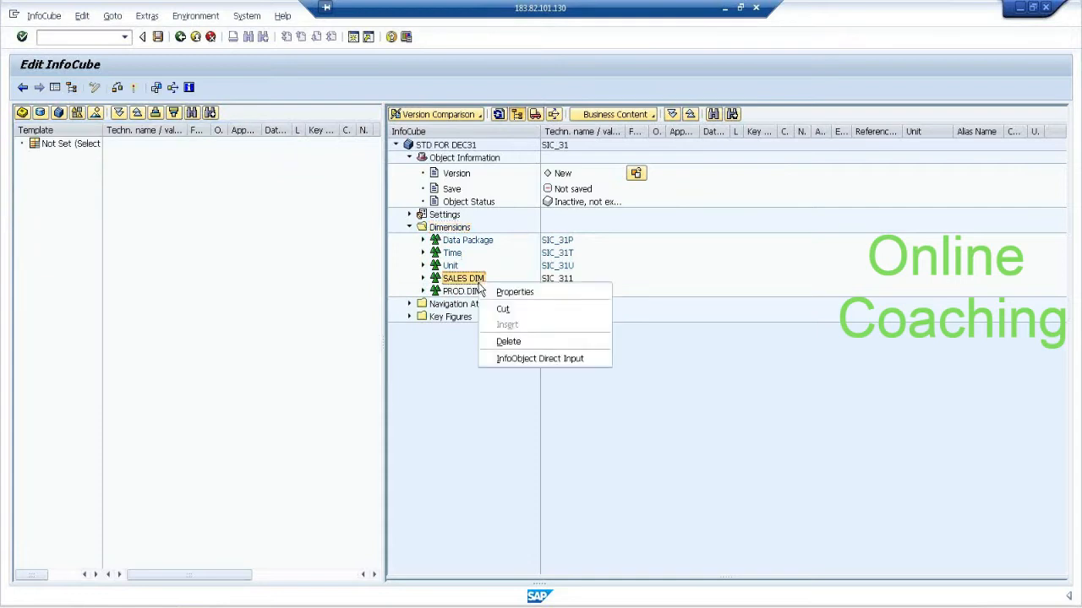
pyautogui.click(524, 359)
pyautogui.write('SMID')
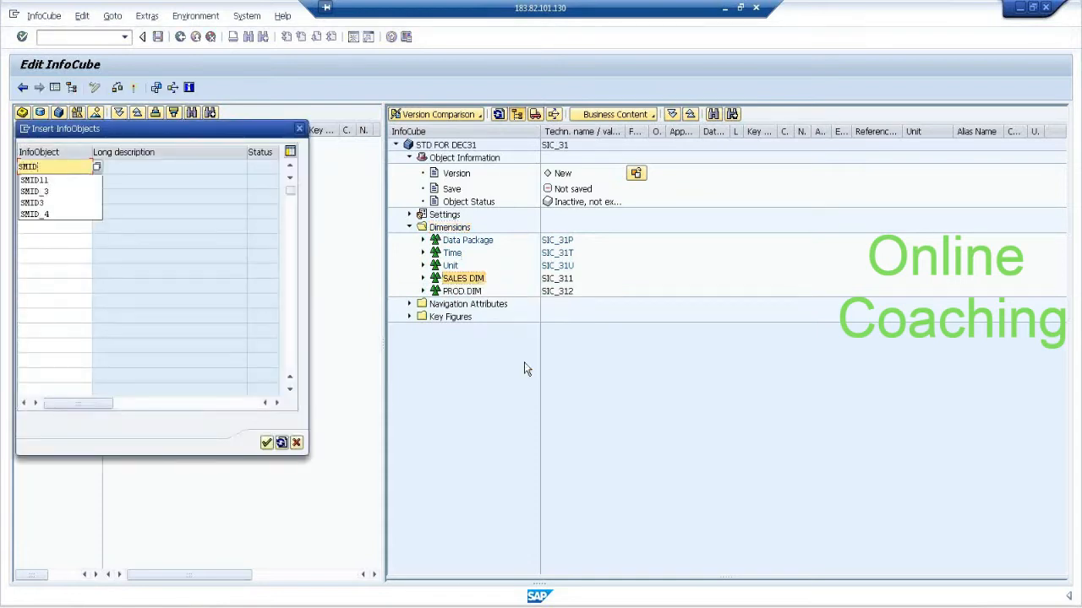
pyautogui.write('11')
pyautogui.press('Return')
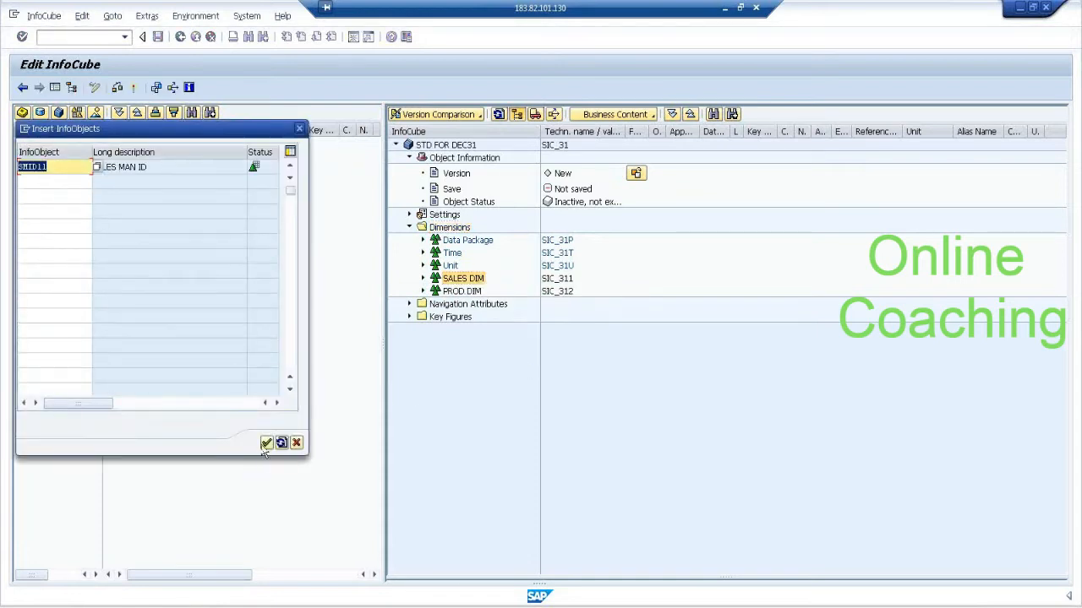
pyautogui.click(267, 443)
# Insert InfoObject PID13 into the PROD DIM dimension by direct input.
pyautogui.click(456, 293)
pyautogui.rightClick(456, 293)
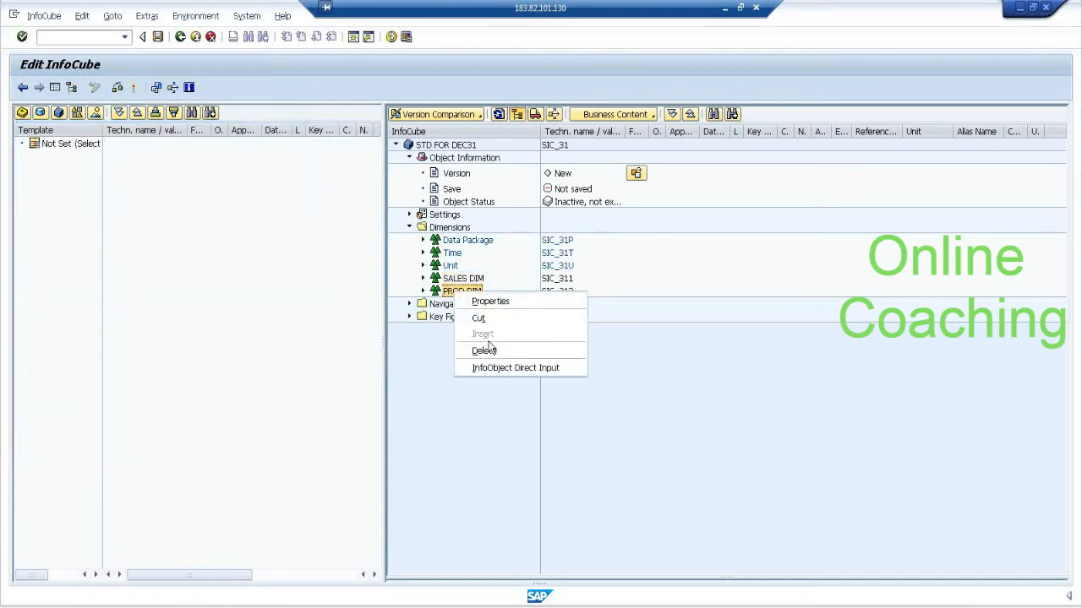
pyautogui.click(498, 367)
pyautogui.write('P')
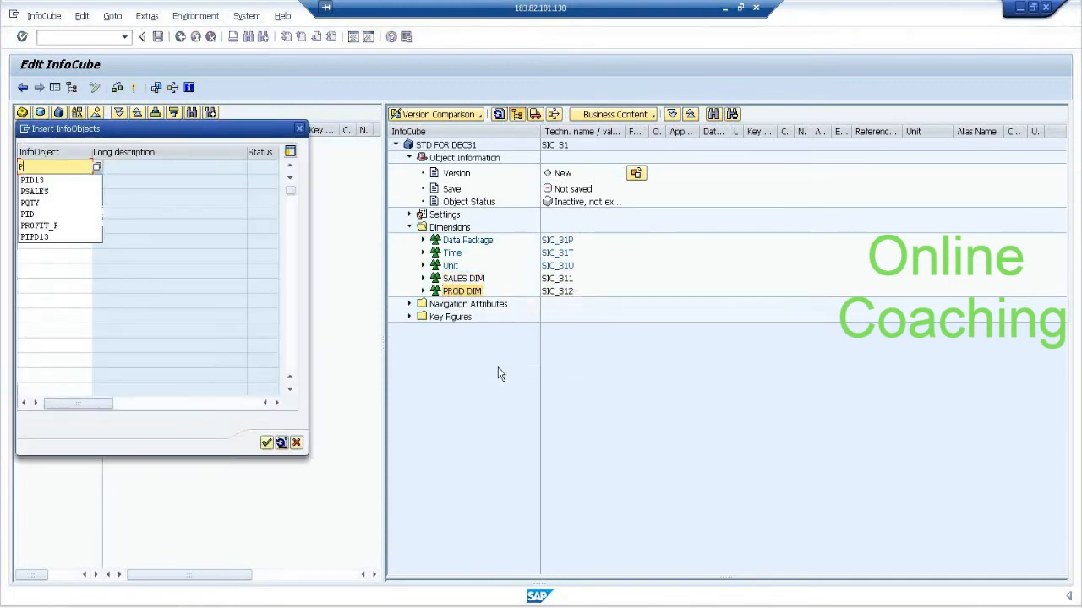
pyautogui.write('ID')
pyautogui.press('Return')
pyautogui.press('Return')
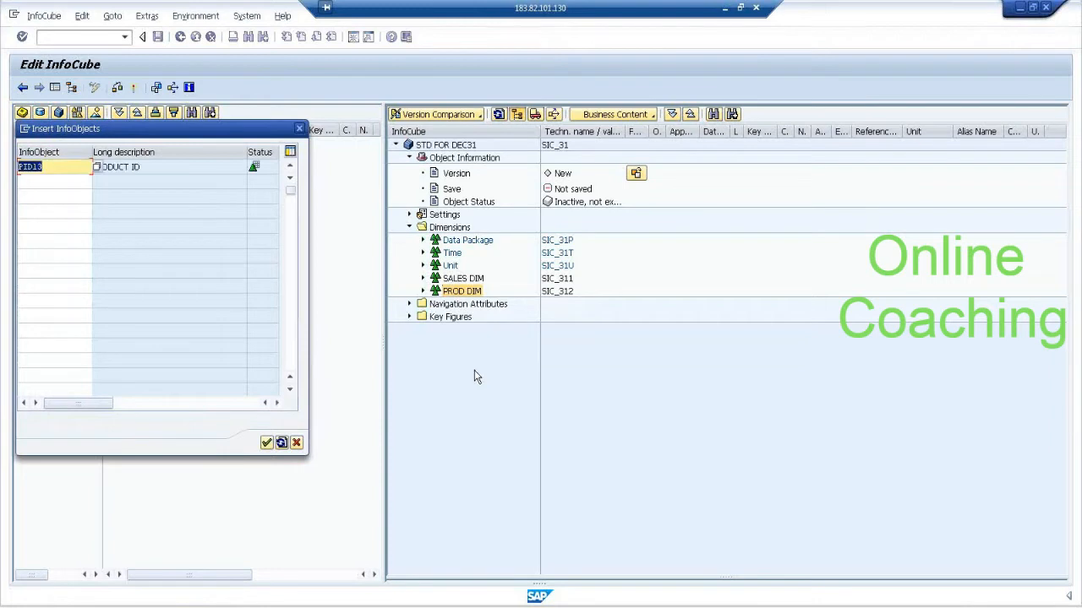
pyautogui.press('Return')
# Open direct InfoObject input for the InfoCube's key figures and enter VPROFIT.
pyautogui.rightClick(451, 318)
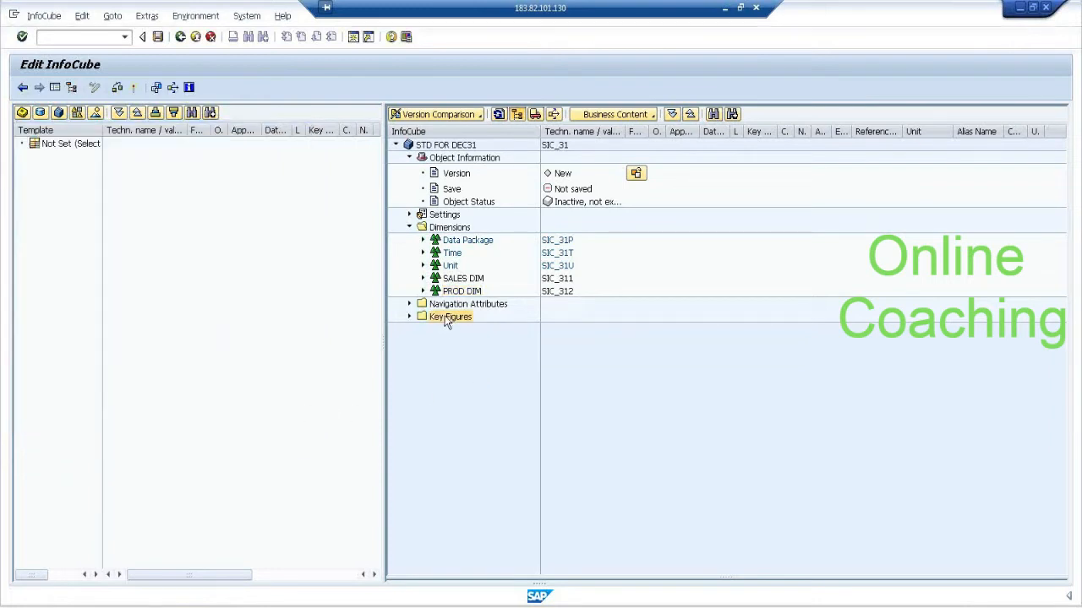
pyautogui.click(488, 391)
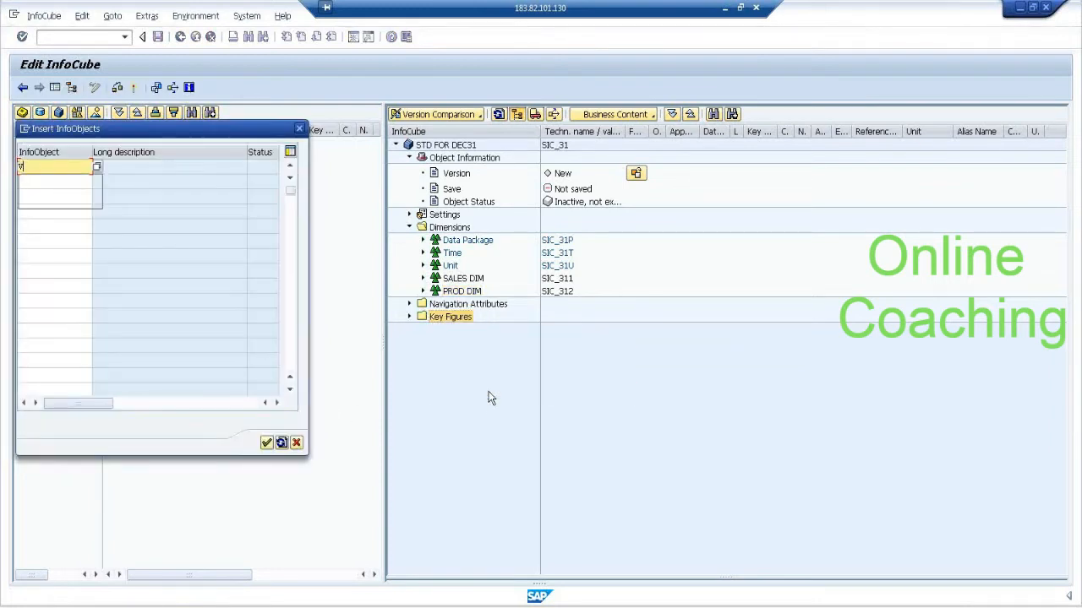
pyautogui.write('V')
pyautogui.press('Down')
pyautogui.press('Return')
pyautogui.press('Return')
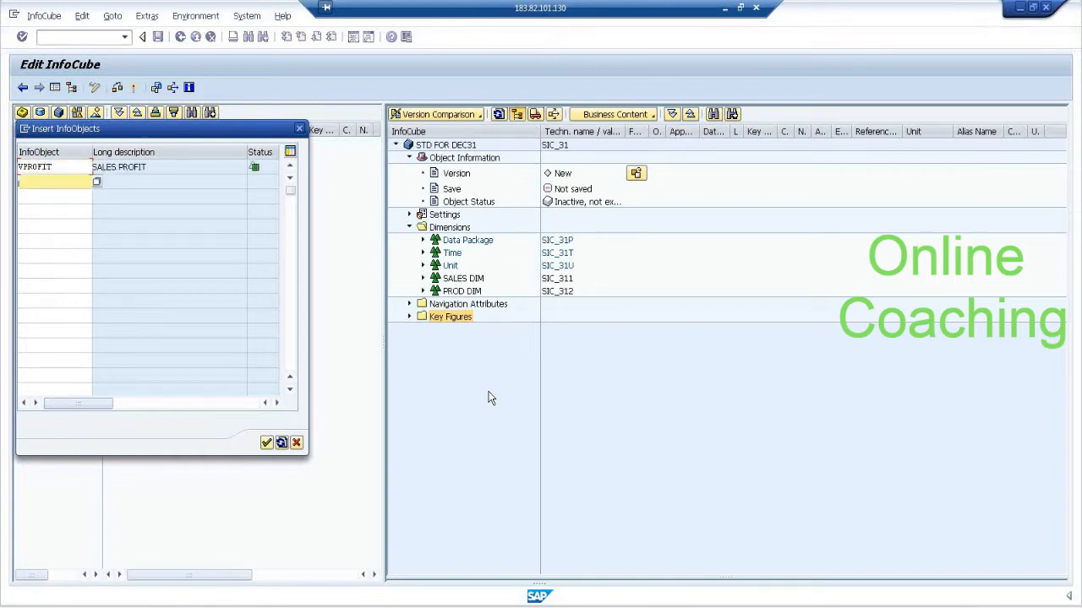
# Add VSALES and VQTY to the list of key figures for the InfoCube.
pyautogui.write('V')
pyautogui.press('Down')
pyautogui.press('Down')
pyautogui.press('Return')
pyautogui.press('Return')
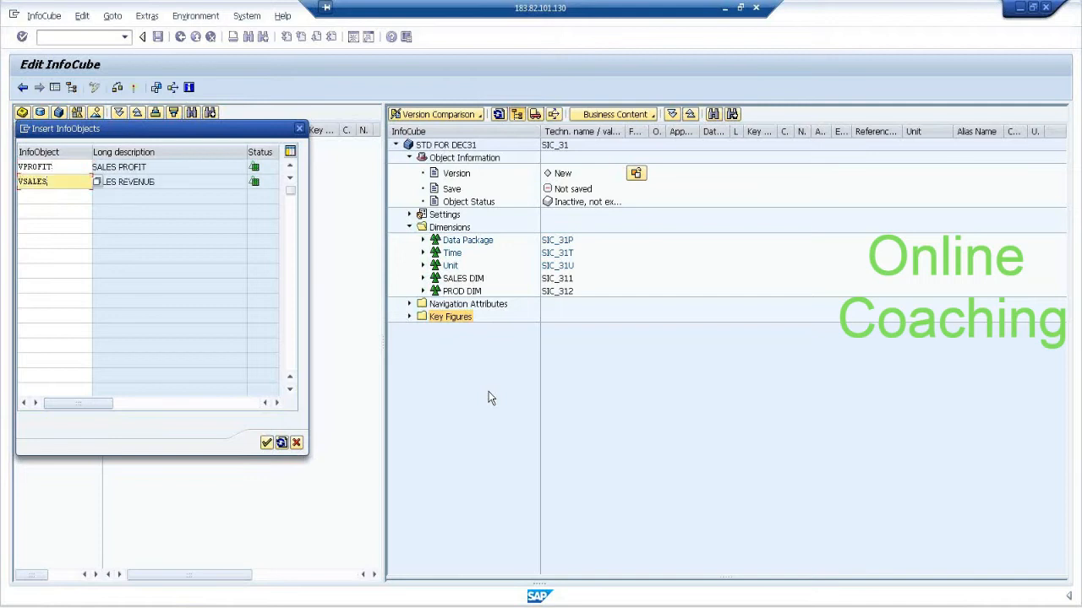
pyautogui.write('V')
pyautogui.press('Down')
pyautogui.press('Down')
pyautogui.press('Down')
pyautogui.press('Return')
pyautogui.press('Return')
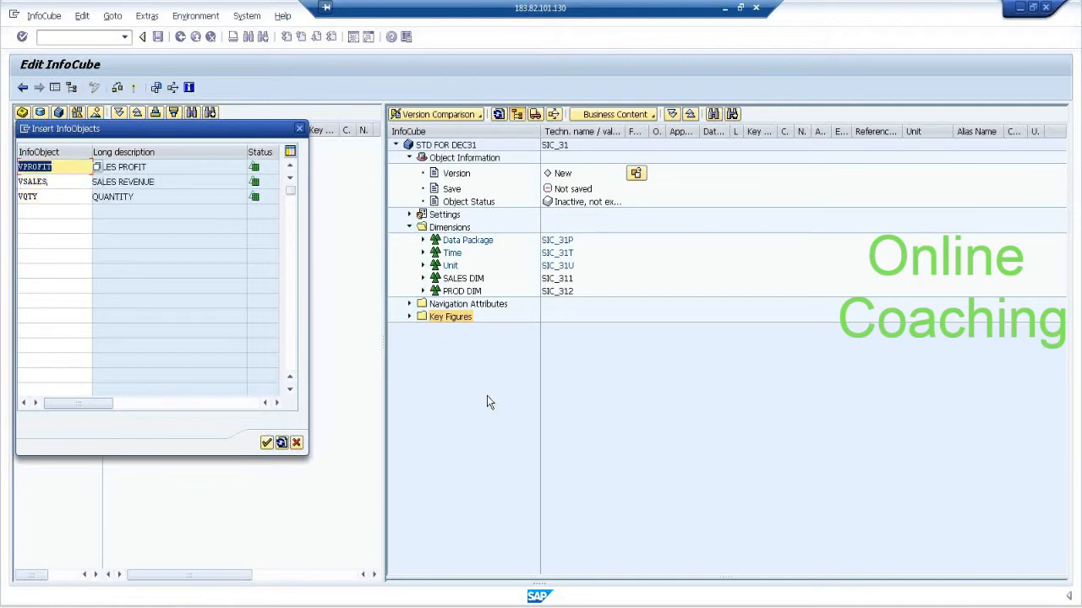
# Accept the entered key figures and insert InfoObject 0CALDAY into the InfoCube's Time dimension by direct input.
pyautogui.click(266, 444)
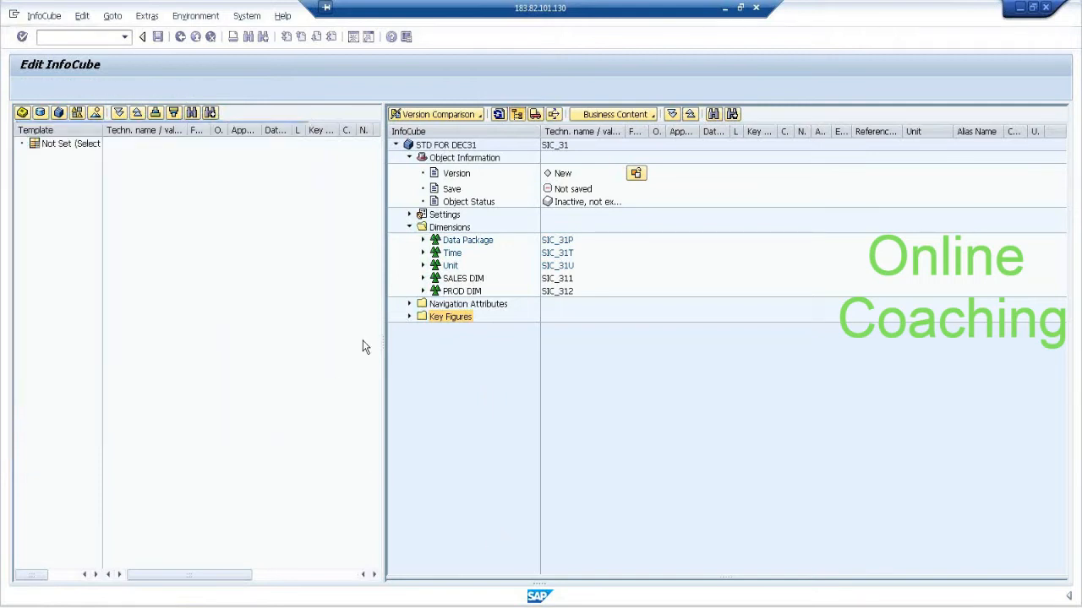
pyautogui.click(409, 317)
pyautogui.rightClick(452, 254)
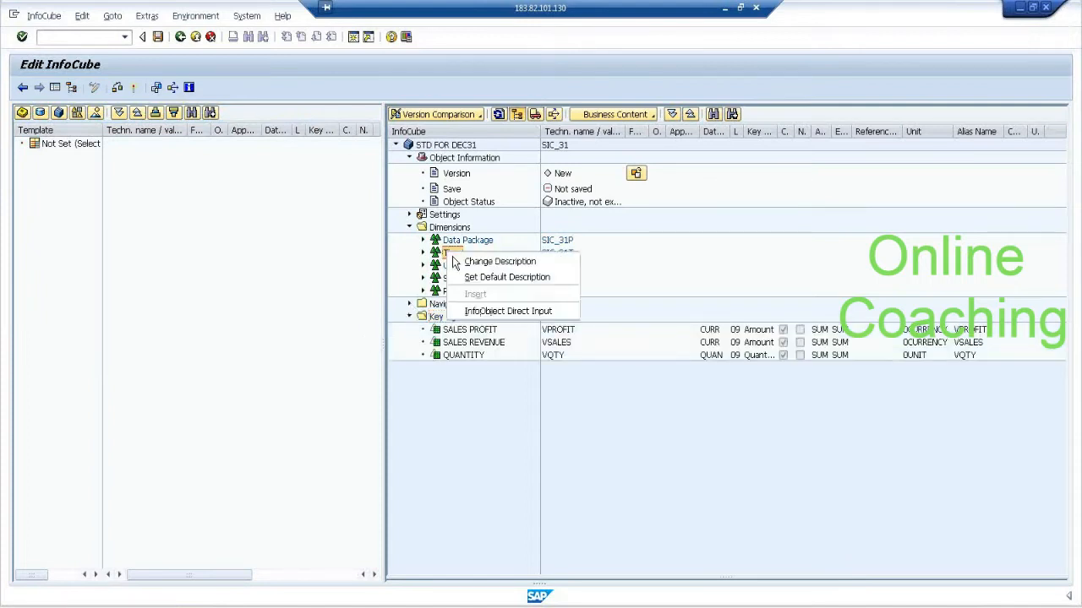
pyautogui.click(505, 311)
pyautogui.write('0')
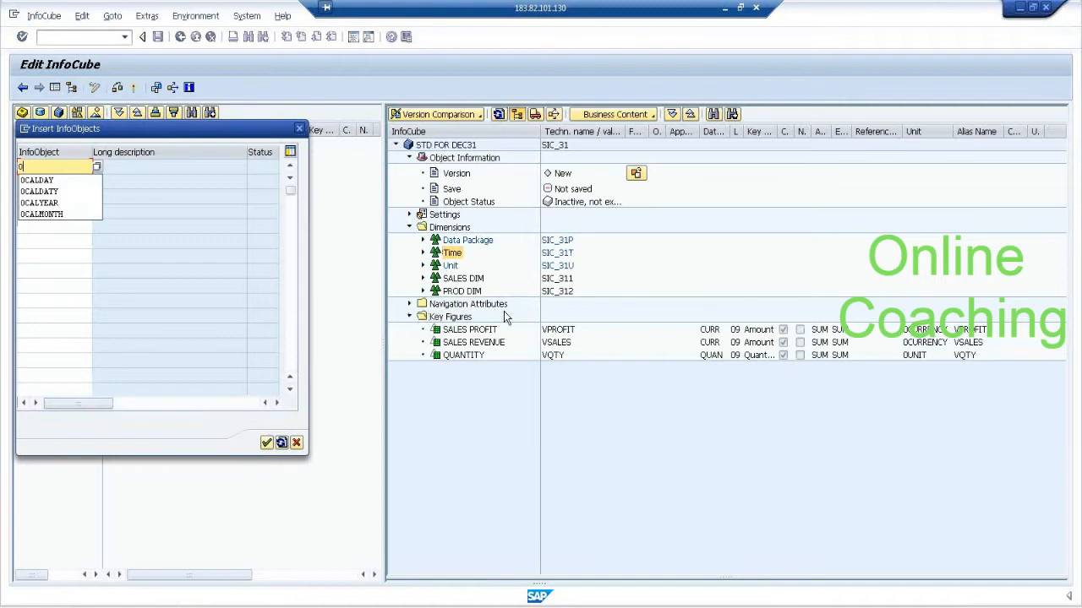
pyautogui.write('CA')
pyautogui.press('Return')
pyautogui.press('Return')
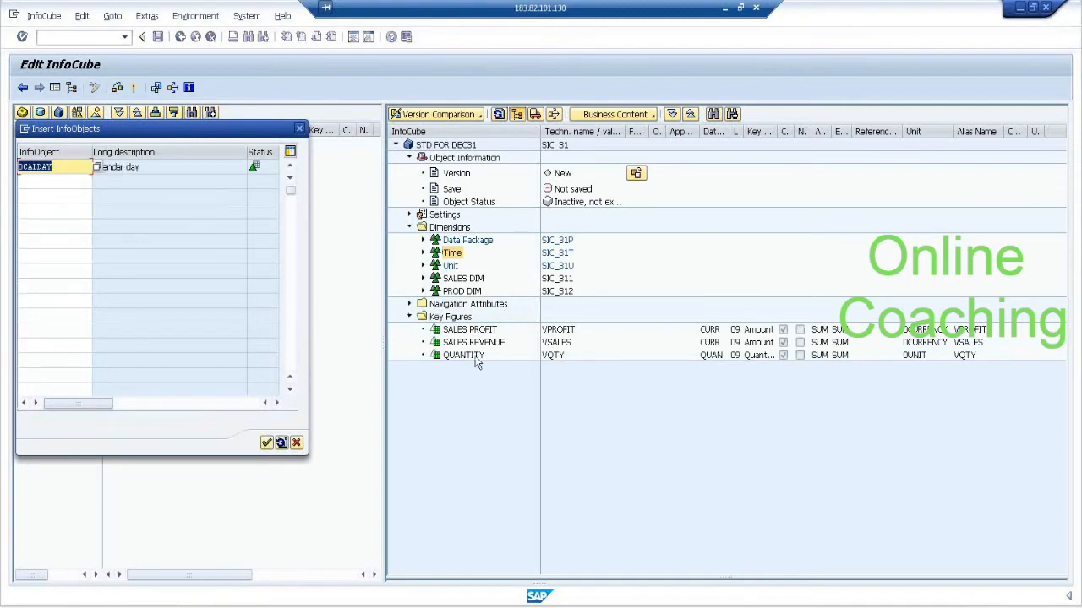
pyautogui.click(267, 442)
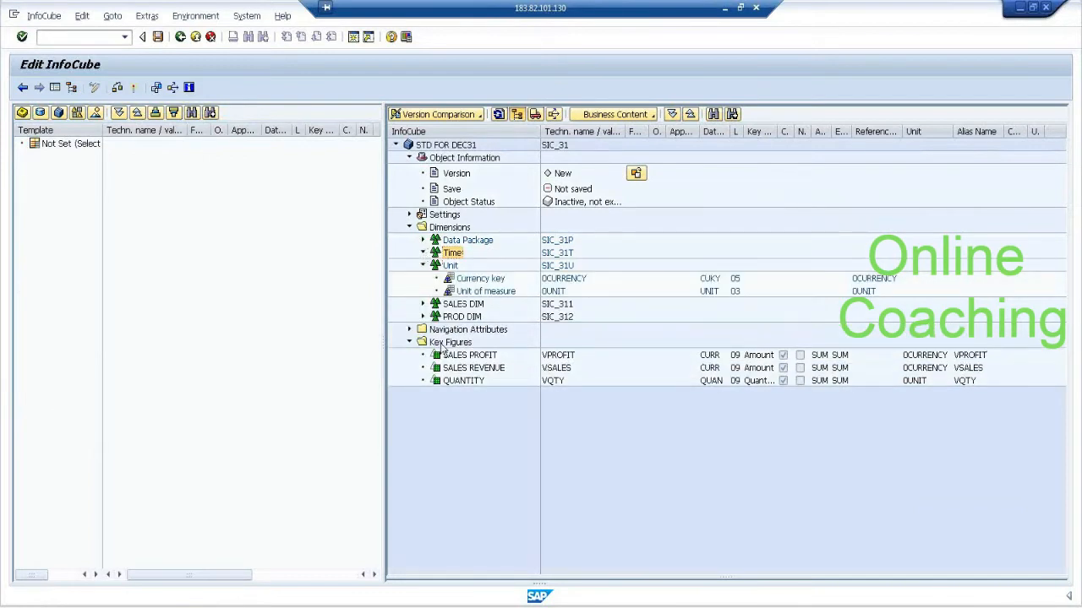
# Check the InfoObjects in the Time, SALES DIM and PROD DIM dimensions, and activate InfoCube SIC_31.
pyautogui.click(423, 253)
pyautogui.click(423, 316)
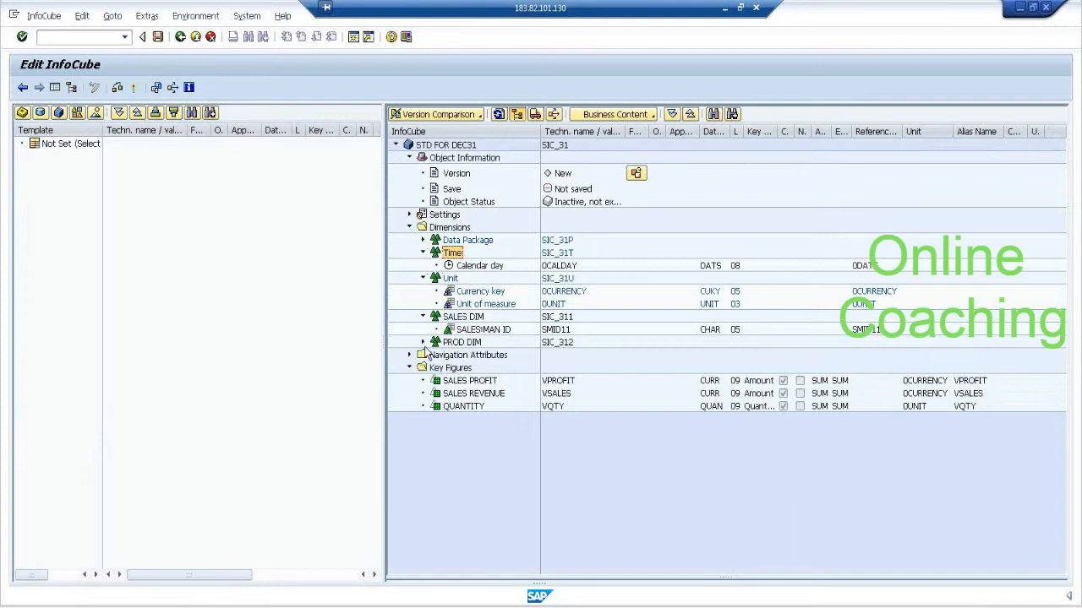
pyautogui.click(423, 342)
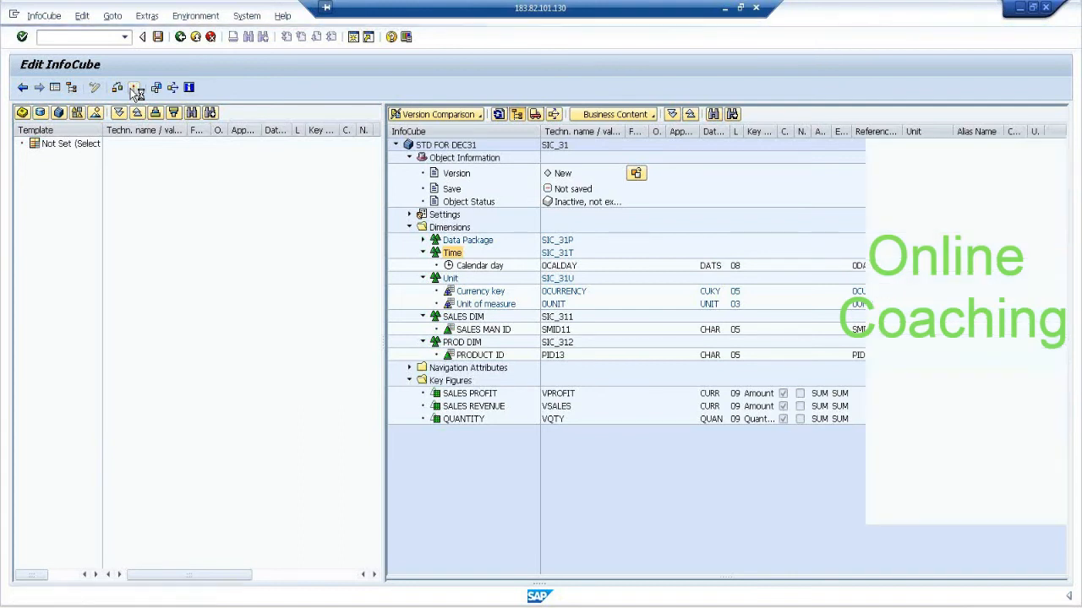
pyautogui.click(180, 36)
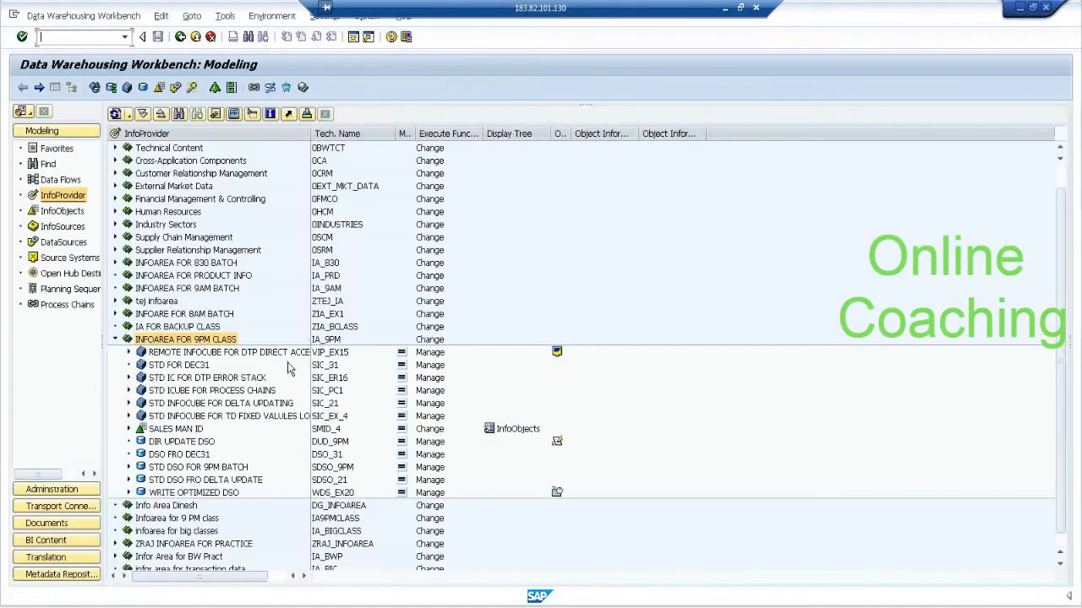
# Create and activate a transformation into InfoCube SIC_31 with DataStore Object DSO_31 as its source.
pyautogui.rightClick(197, 369)
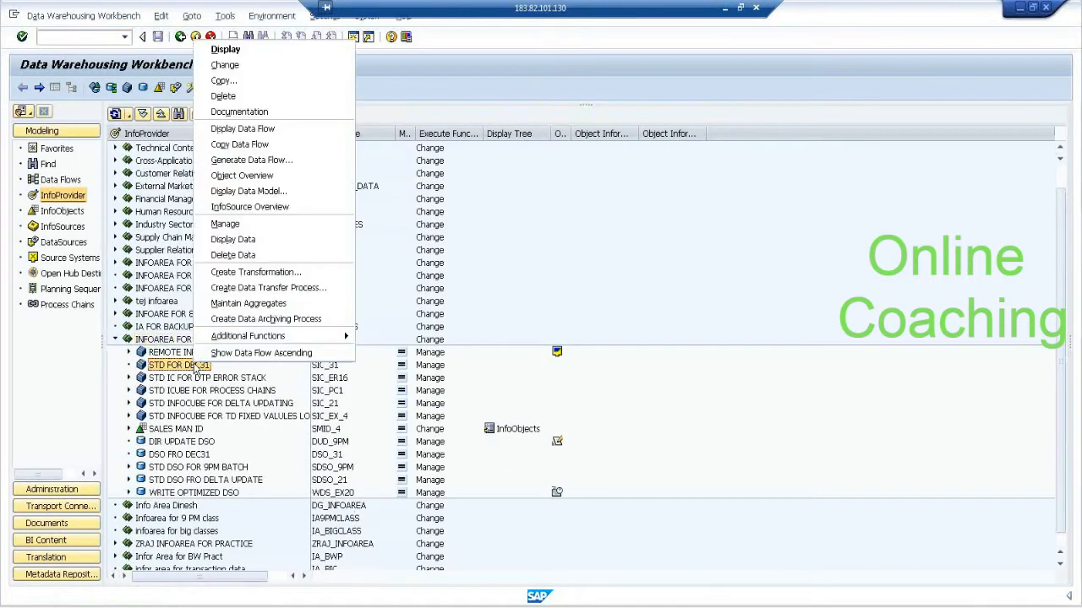
pyautogui.click(263, 274)
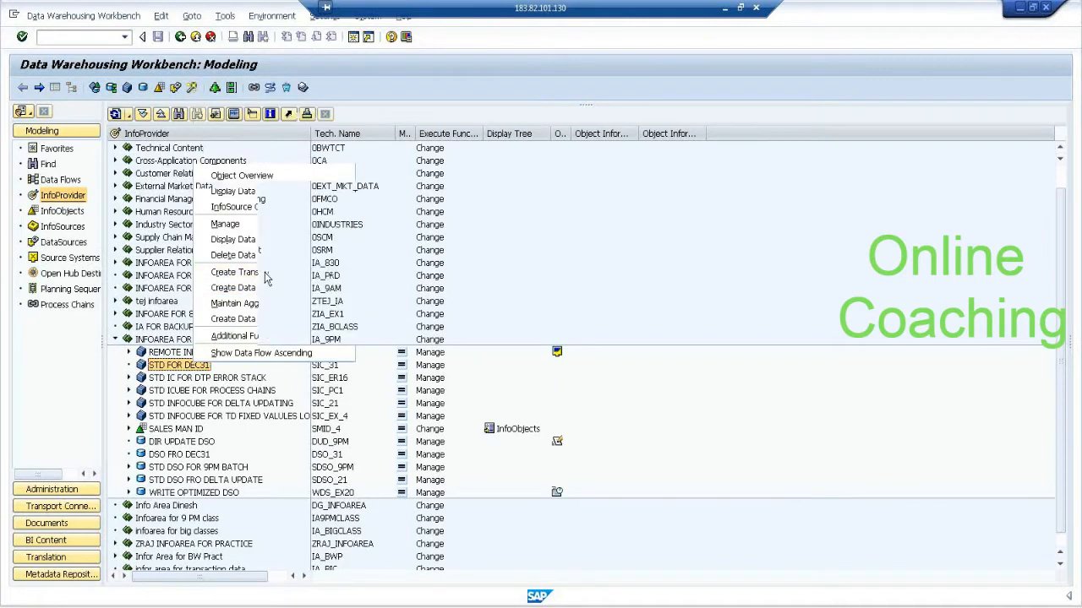
pyautogui.click(209, 356)
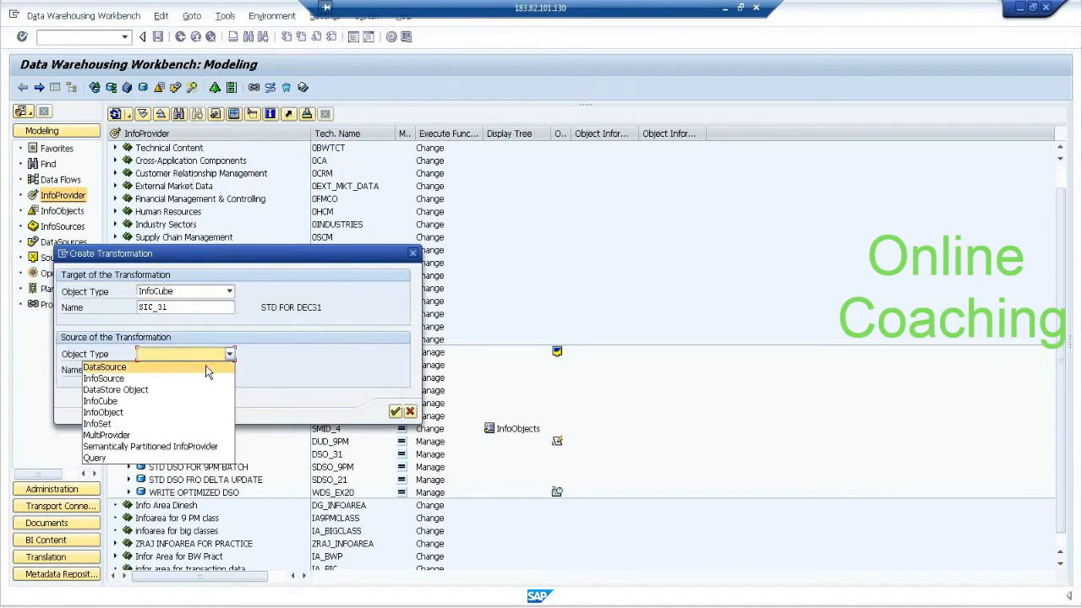
pyautogui.click(203, 393)
pyautogui.click(202, 372)
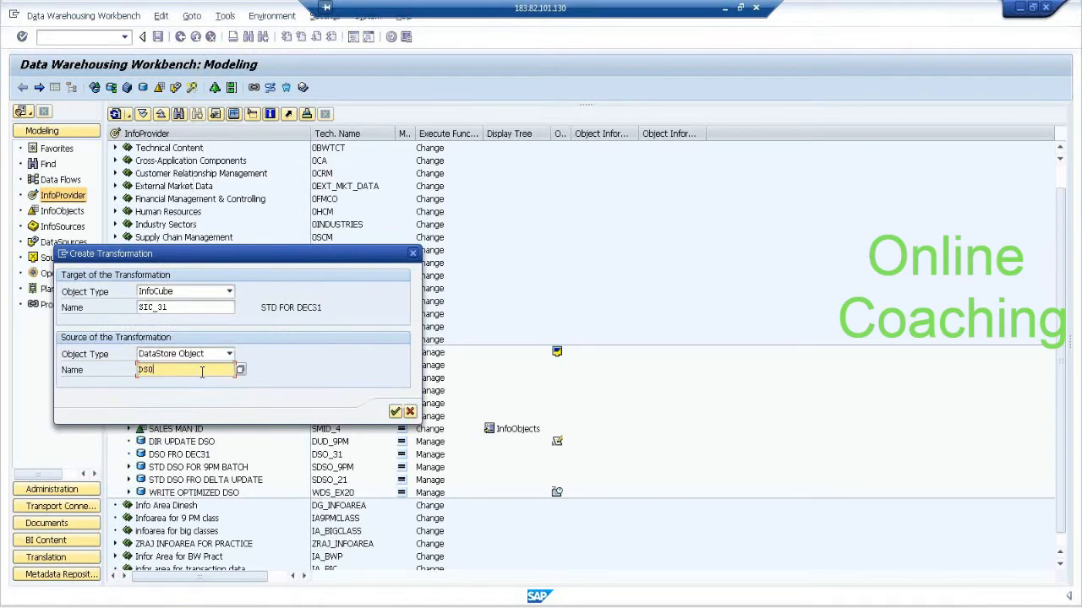
pyautogui.write('DSO_31')
pyautogui.click(395, 411)
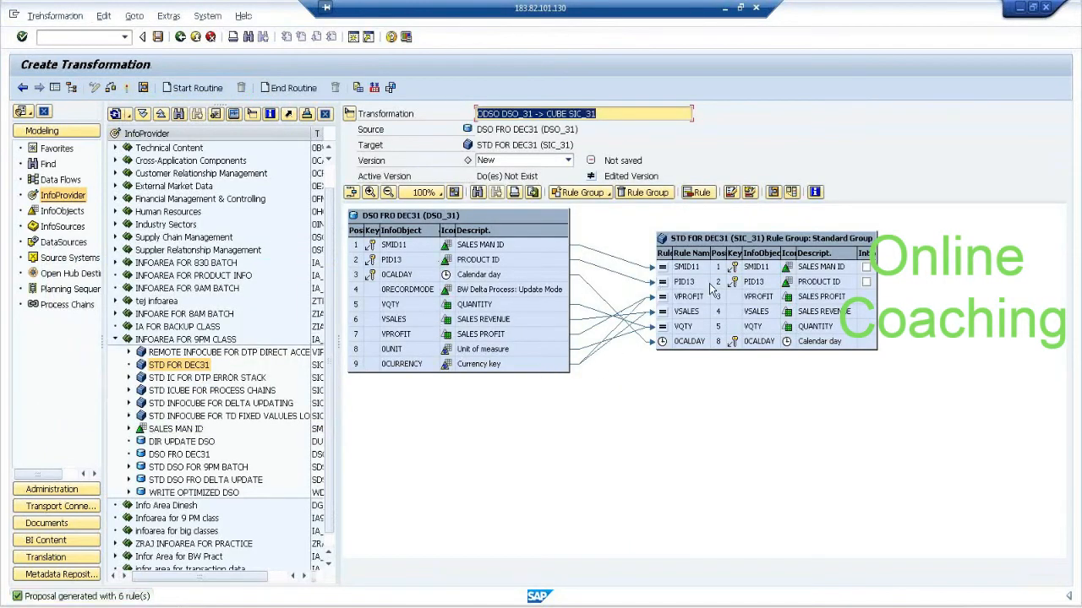
pyautogui.click(126, 89)
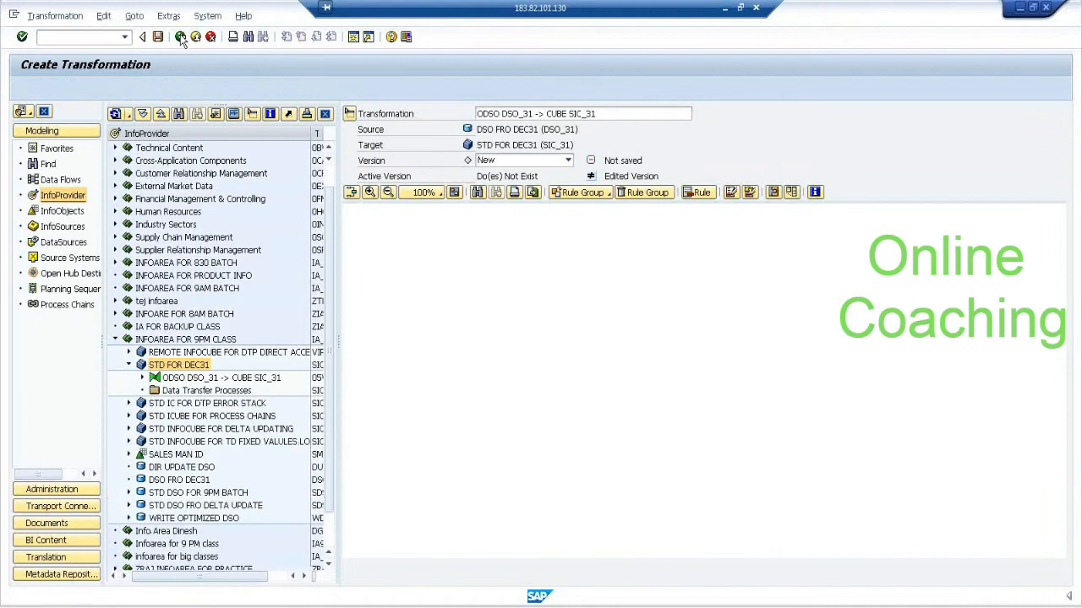
pyautogui.click(181, 37)
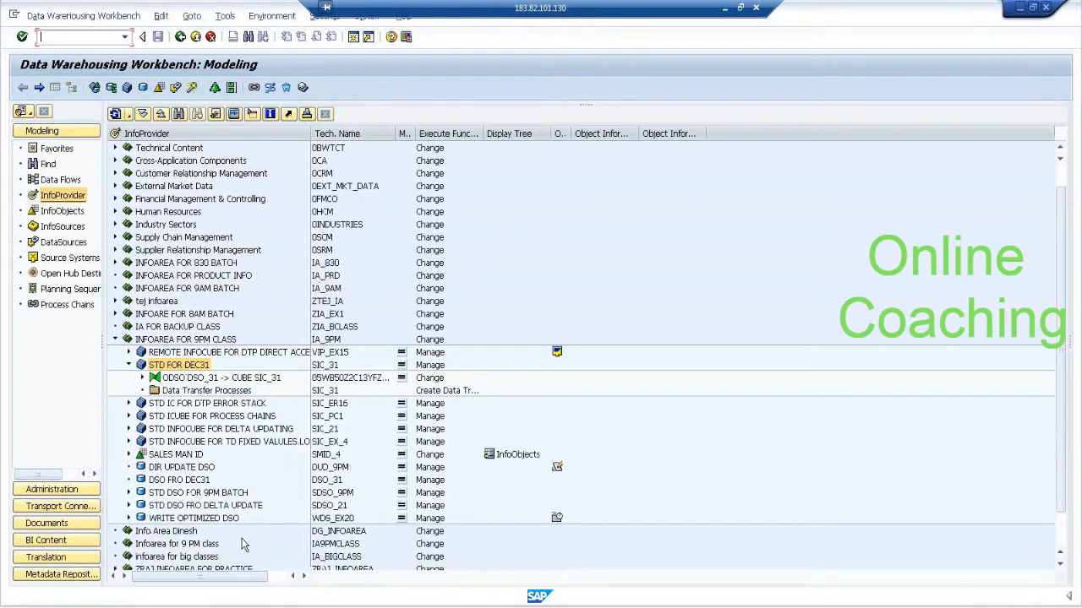
# Copy the technical name of the DS FOR DELTA LOAD DataSource and return to the InfoProvider tree.
pyautogui.rightClick(201, 480)
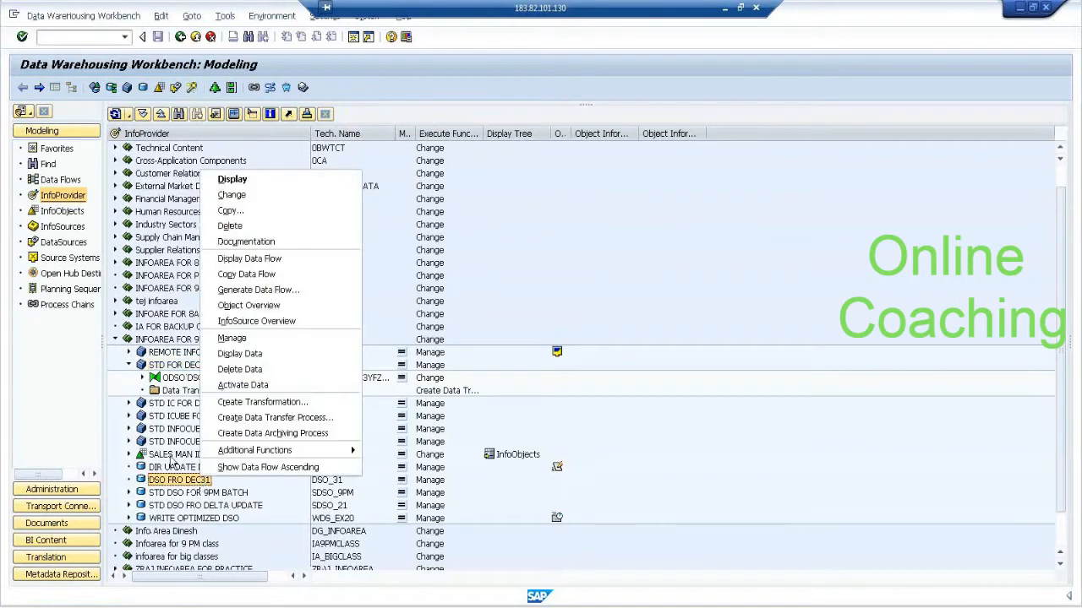
pyautogui.click(64, 242)
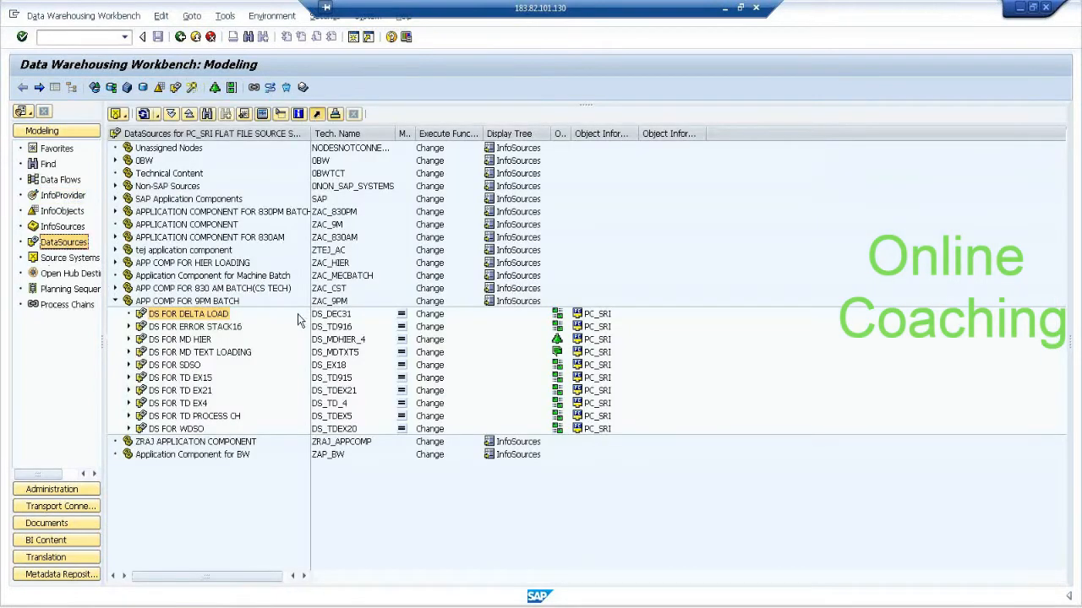
pyautogui.click(330, 315)
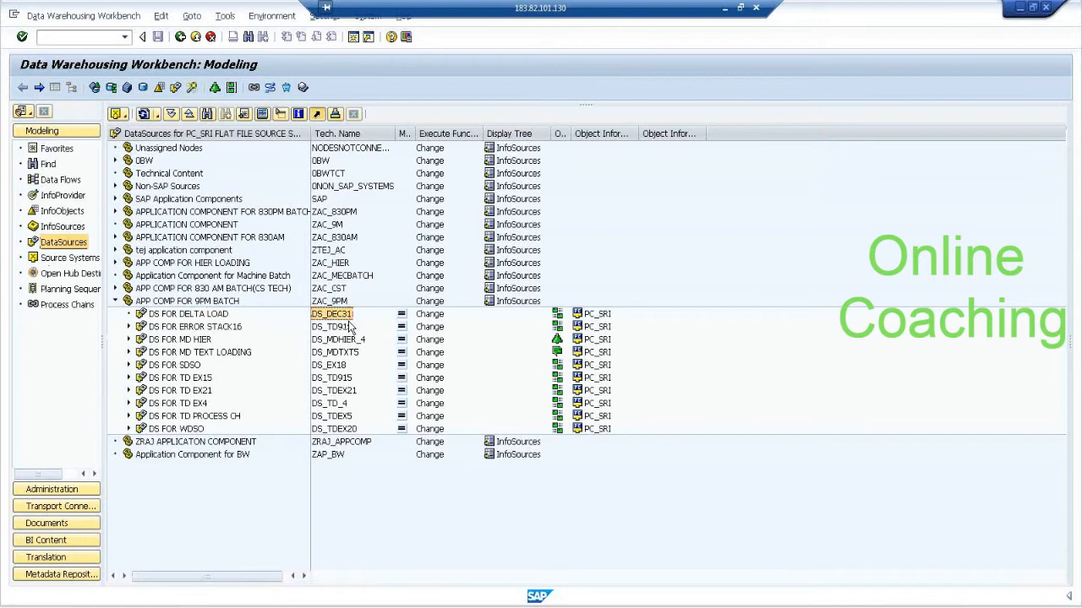
pyautogui.click(63, 195)
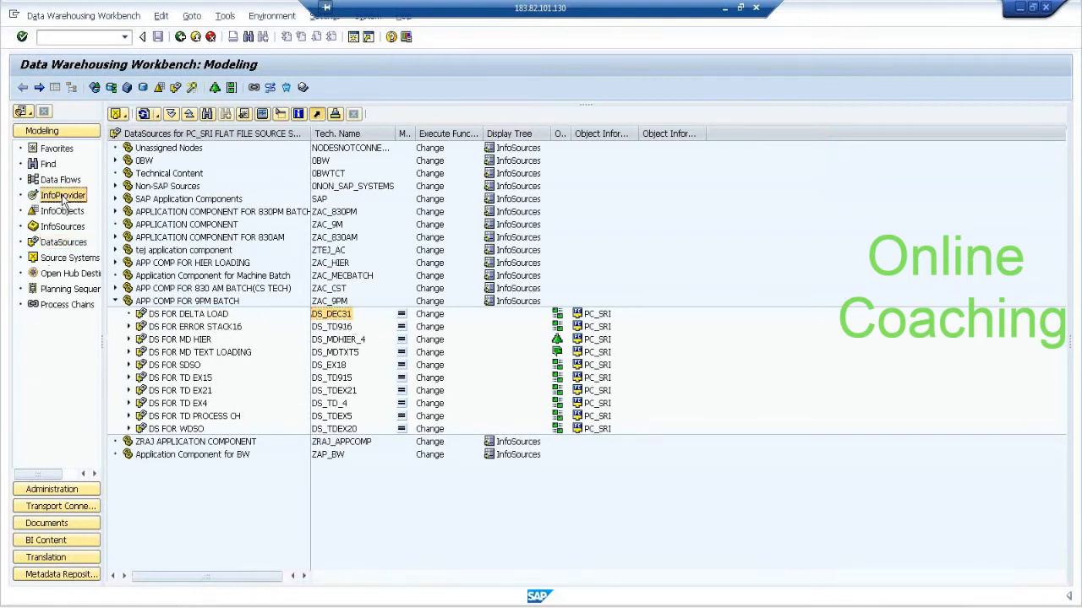
# Create a transformation into DataStore Object DSO_31 from DataSource DS_DEC31 in source system PC_SRI.
pyautogui.rightClick(196, 483)
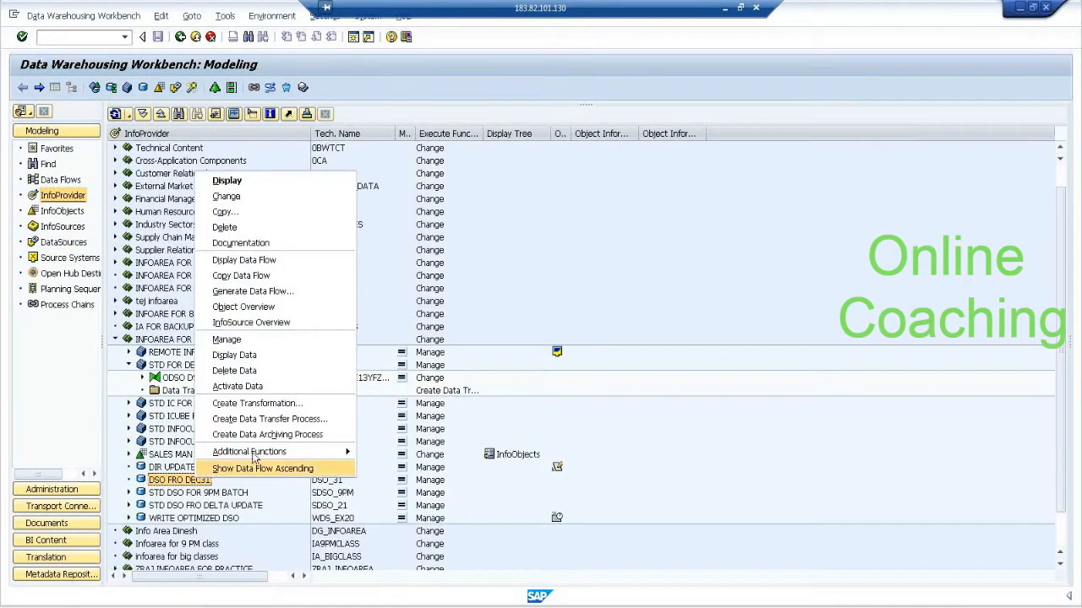
pyautogui.click(285, 403)
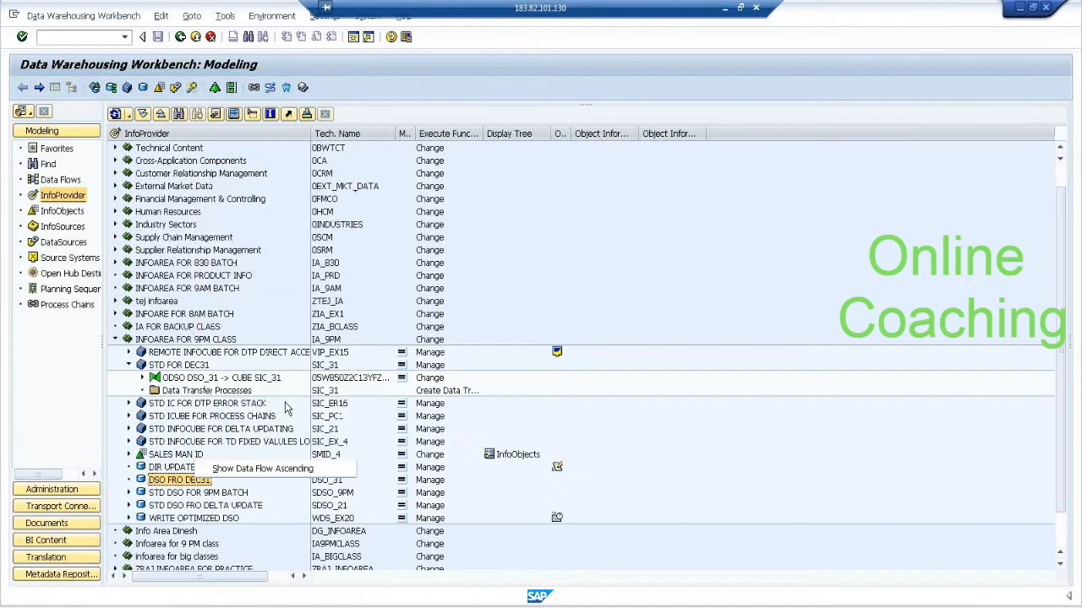
pyautogui.click(216, 358)
pyautogui.click(200, 364)
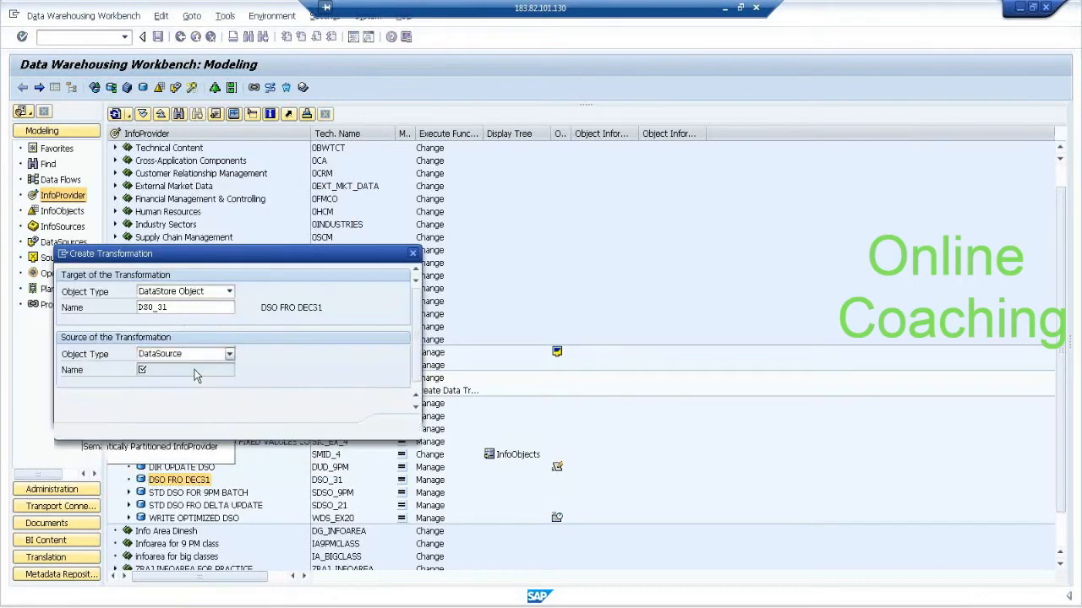
pyautogui.write('DS_DEC31')
pyautogui.click(176, 386)
pyautogui.write('P')
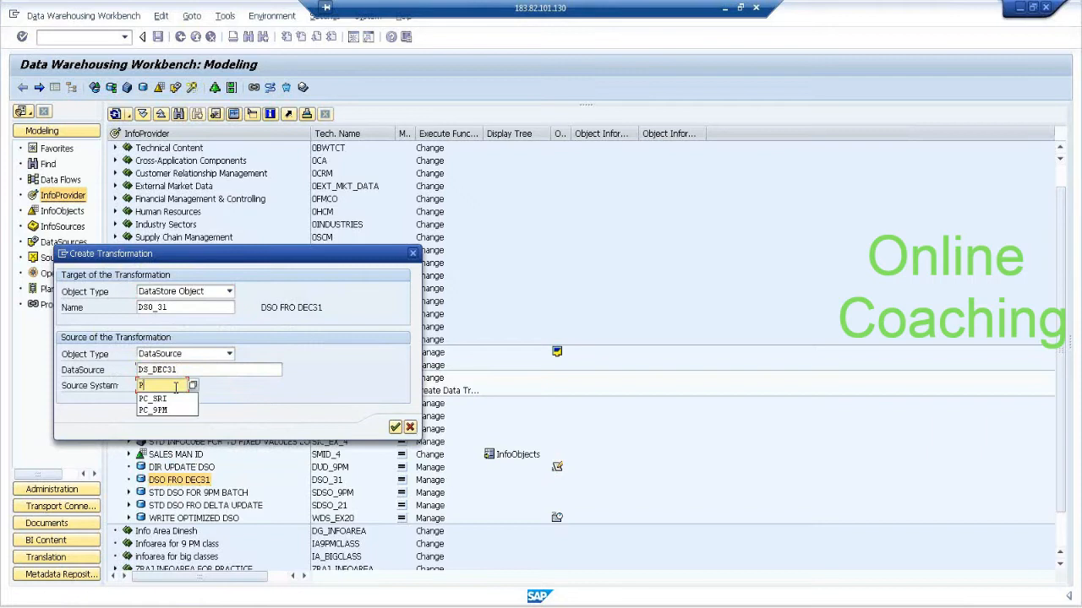
pyautogui.click(395, 428)
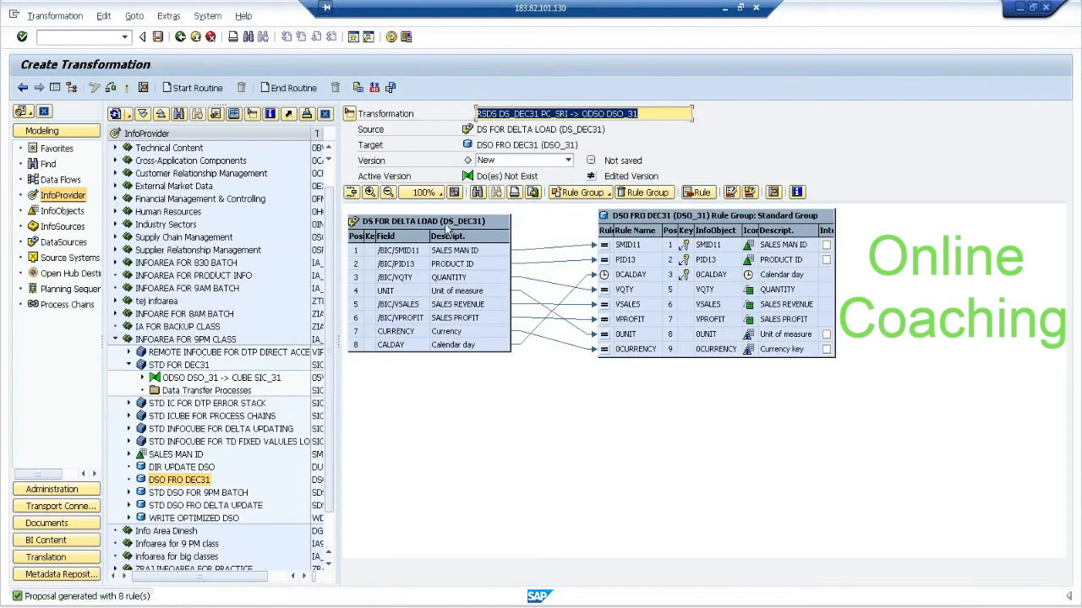
# Activate the transformation from DS_DEC31 to DSO_31 and return to the modeling overview.
pyautogui.click(126, 88)
pyautogui.click(244, 271)
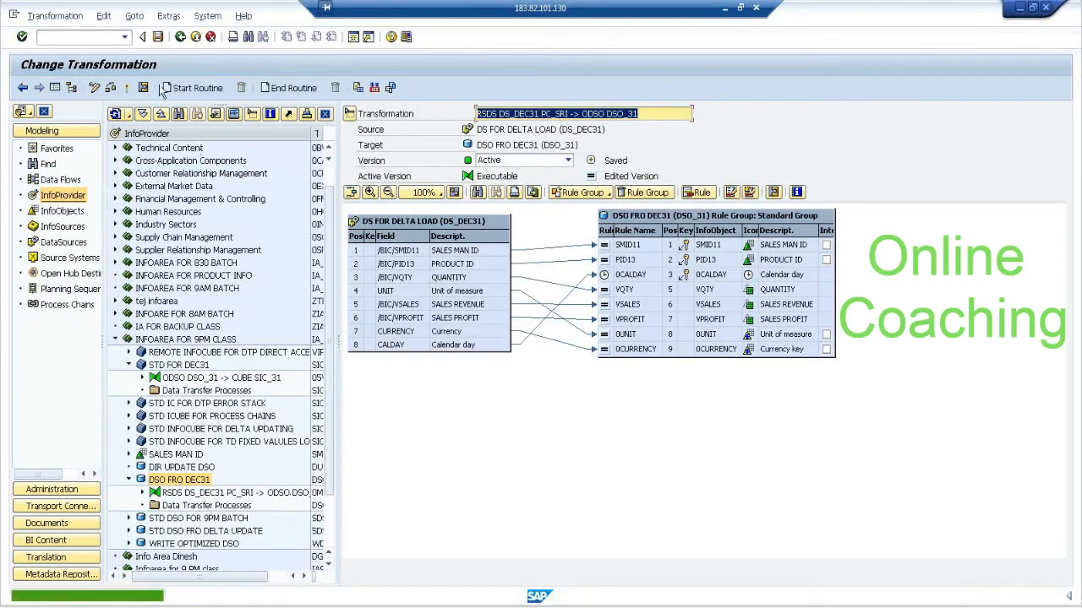
pyautogui.click(180, 37)
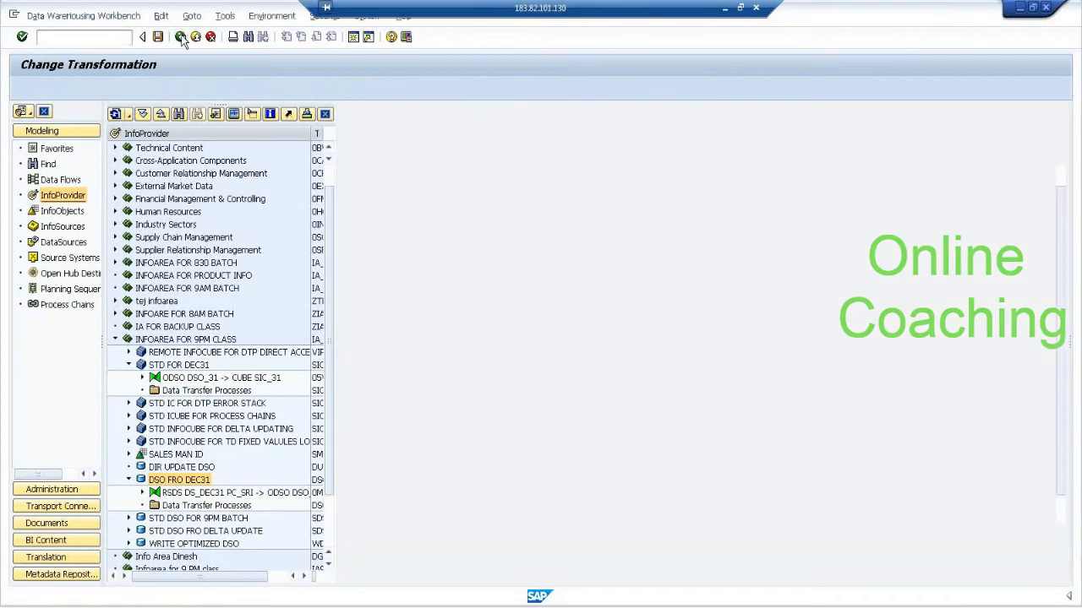
# Refresh the DataSource tree and create an InfoPackage described as IPAK FOR INT DELTA for DataSource DS_DEC31.
pyautogui.click(74, 244)
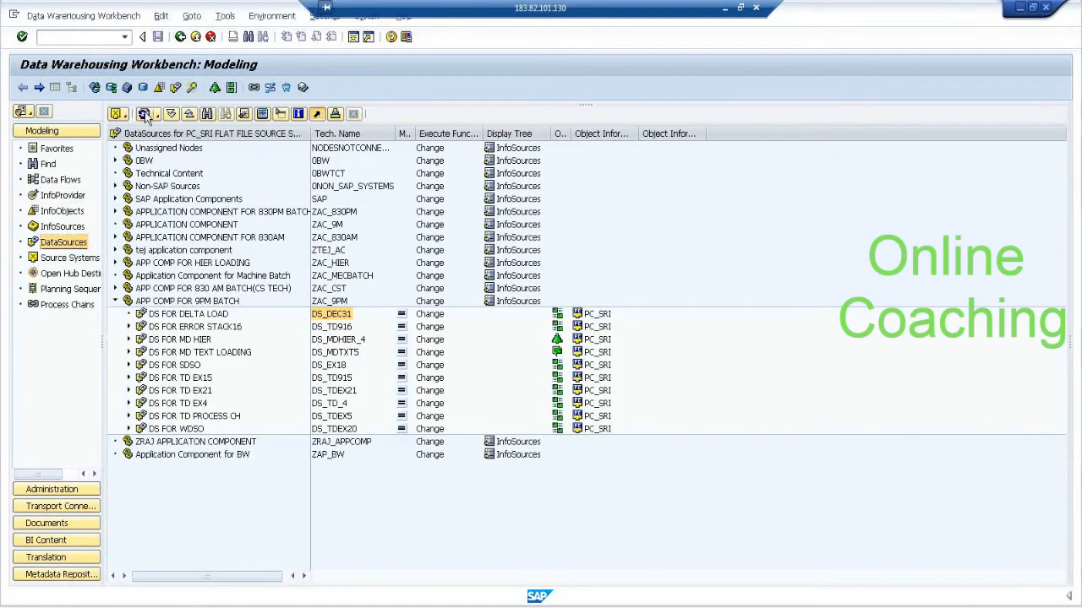
pyautogui.click(191, 314)
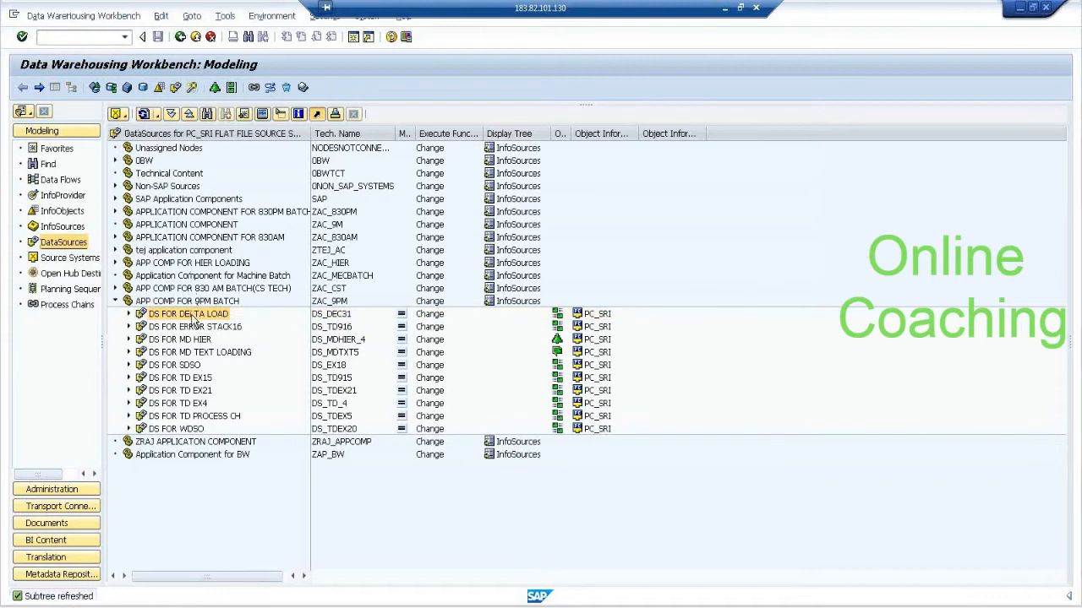
pyautogui.rightClick(193, 318)
pyautogui.click(281, 499)
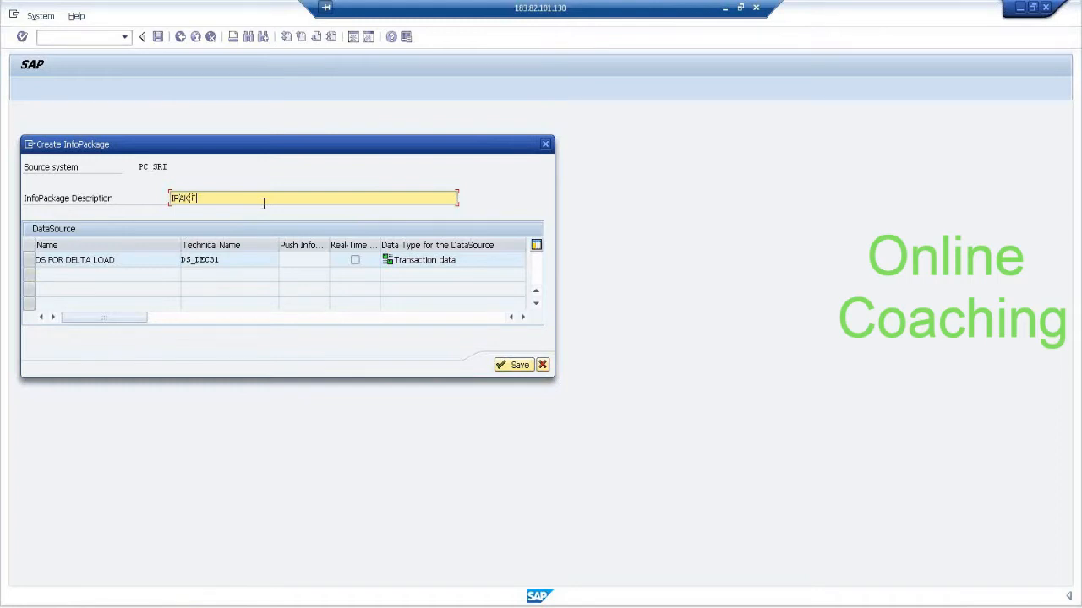
pyautogui.write('IPAK FOR INT DELTA')
pyautogui.press('Return')
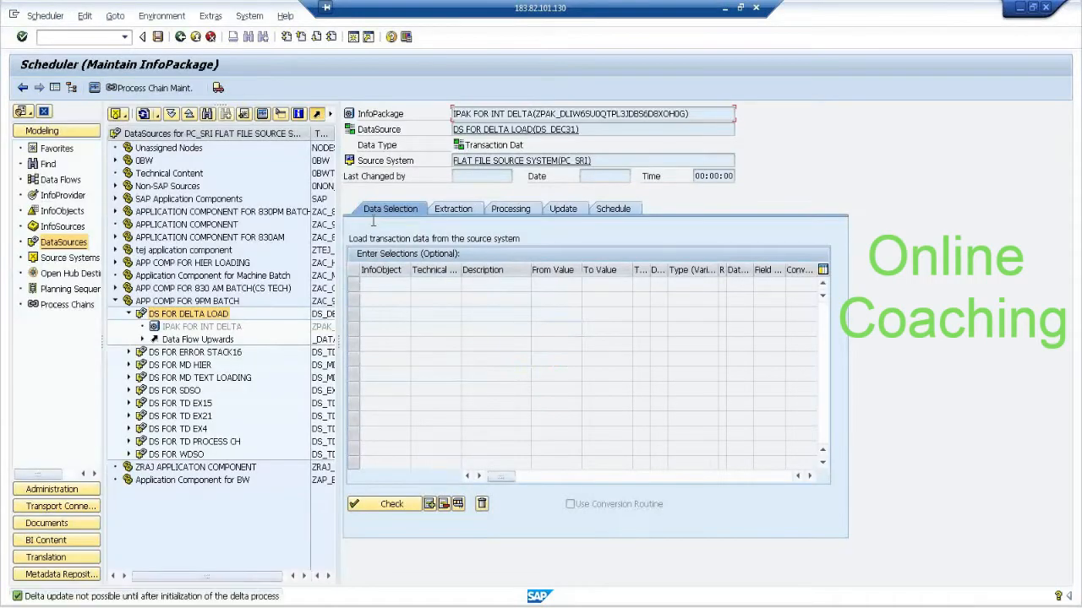
# Set the InfoPackage's update mode to Initialize Delta Process and start the data load immediately.
pyautogui.click(560, 212)
pyautogui.click(423, 272)
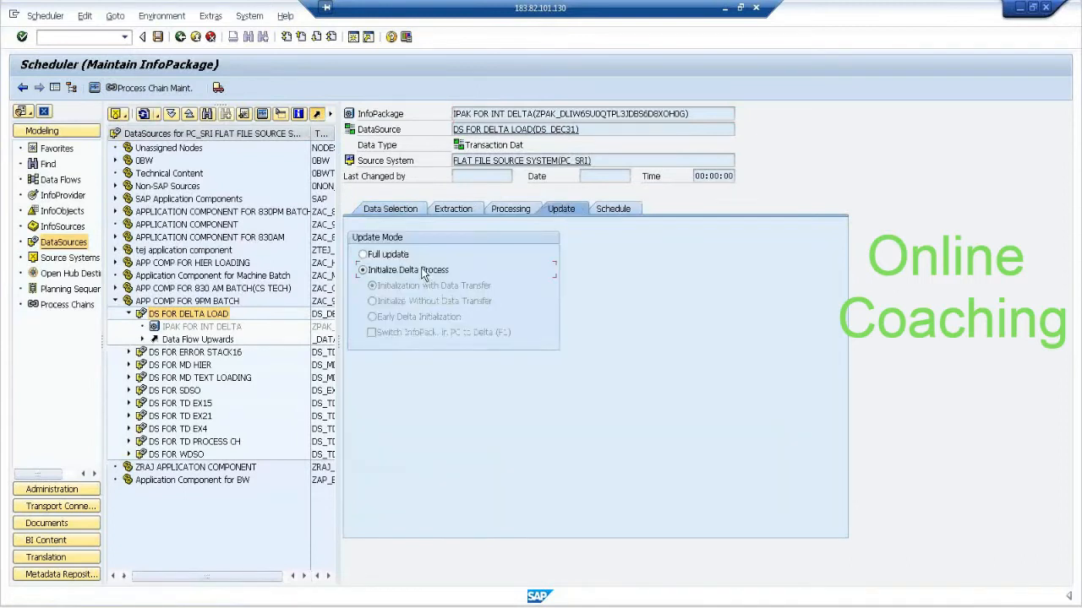
pyautogui.click(628, 207)
pyautogui.click(431, 348)
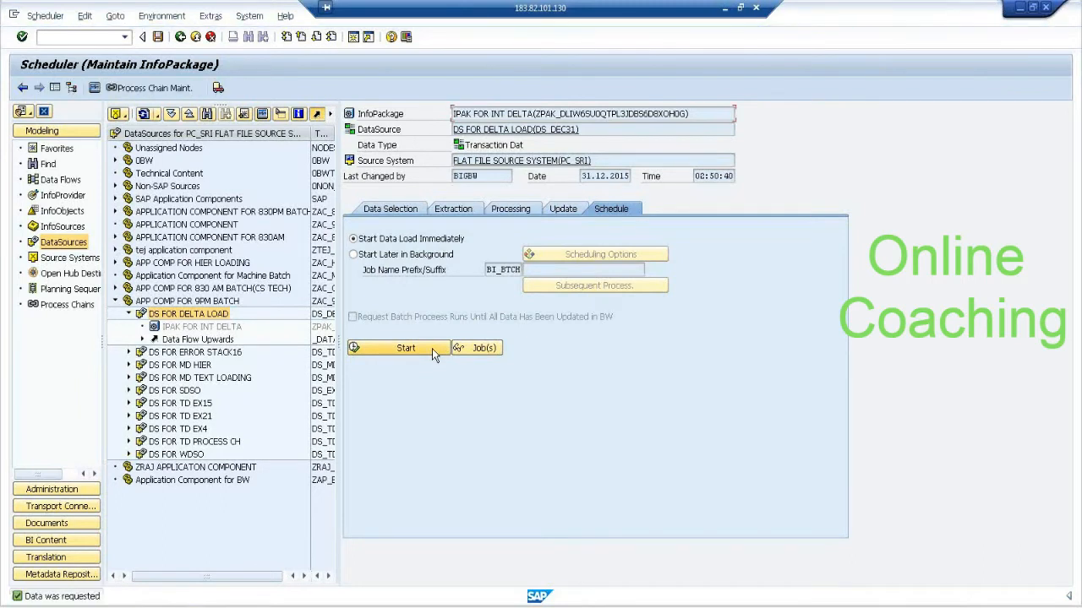
# Check the load request in the InfoPackage monitor and display its PSA records.
pyautogui.click(95, 88)
pyautogui.click(179, 175)
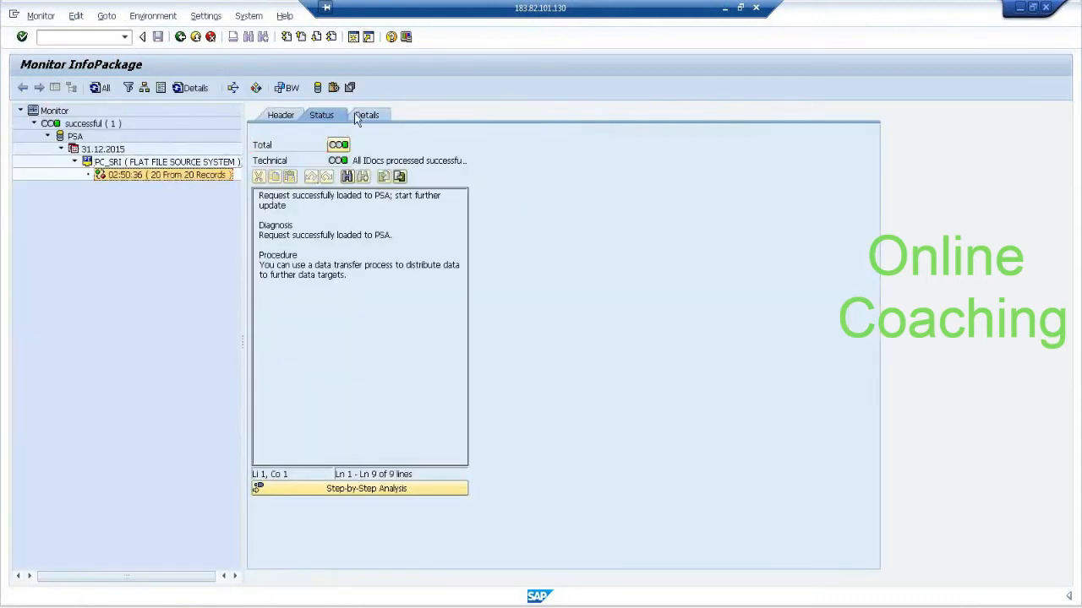
pyautogui.click(317, 87)
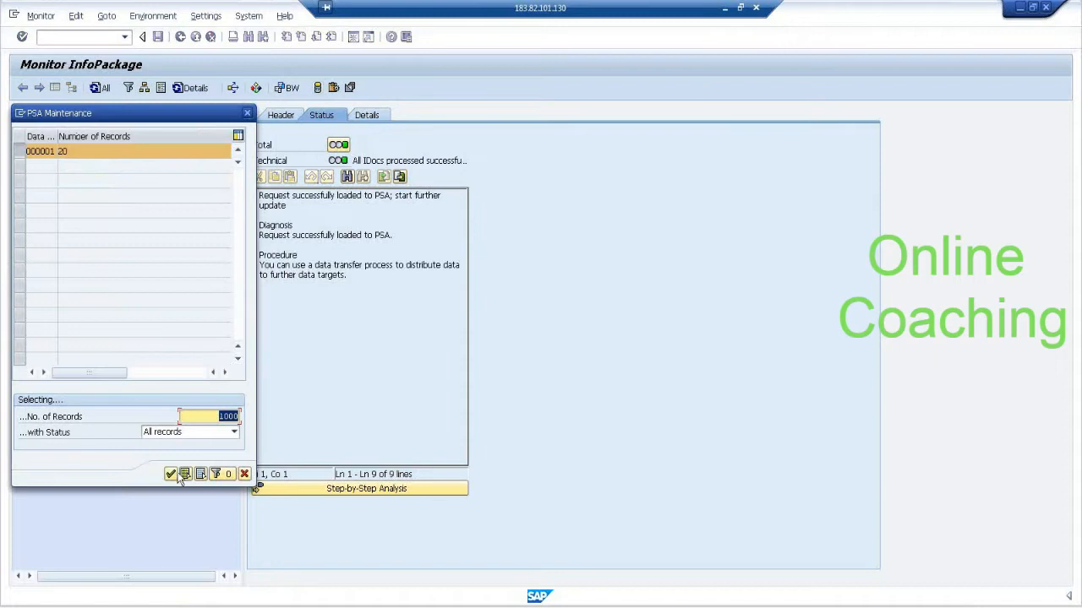
pyautogui.click(179, 475)
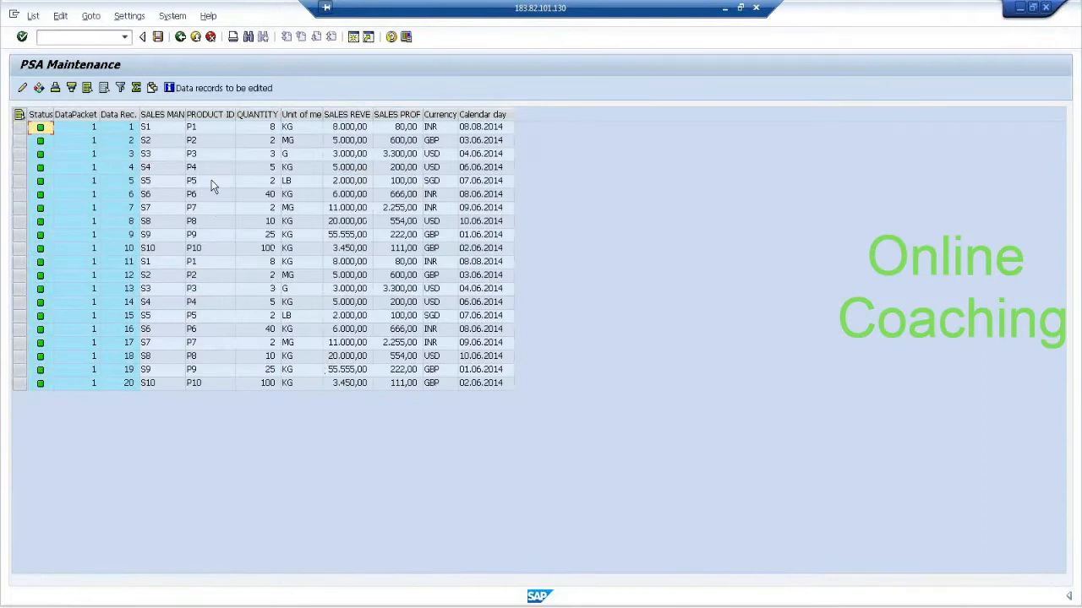
# Return to the modeling overview and create a standard data transfer process from DataSource DS_DEC31 to DSO_31.
pyautogui.click(181, 37)
pyautogui.click(180, 37)
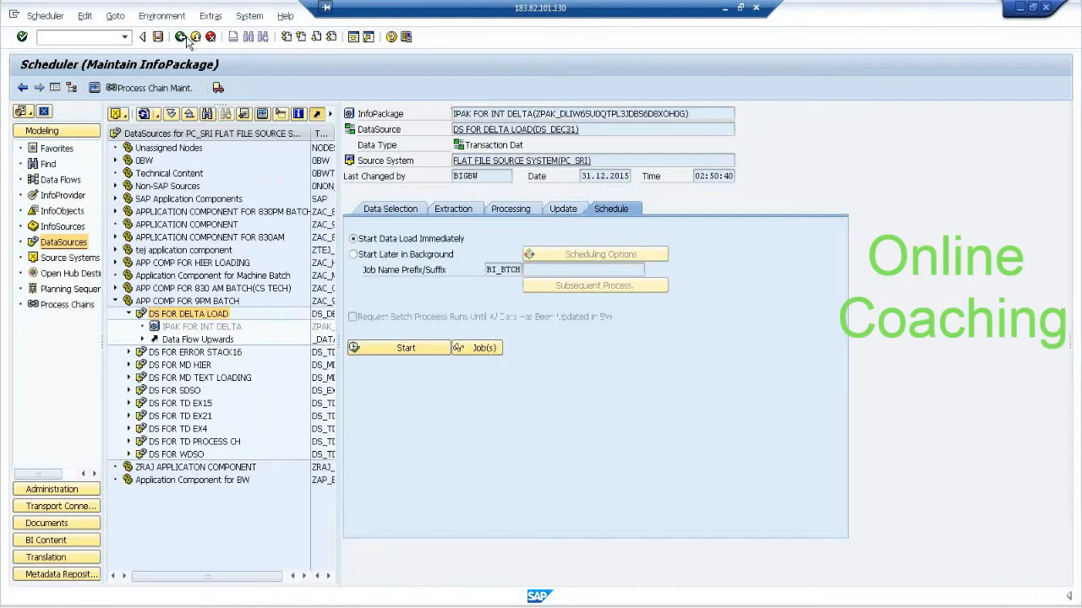
pyautogui.click(181, 37)
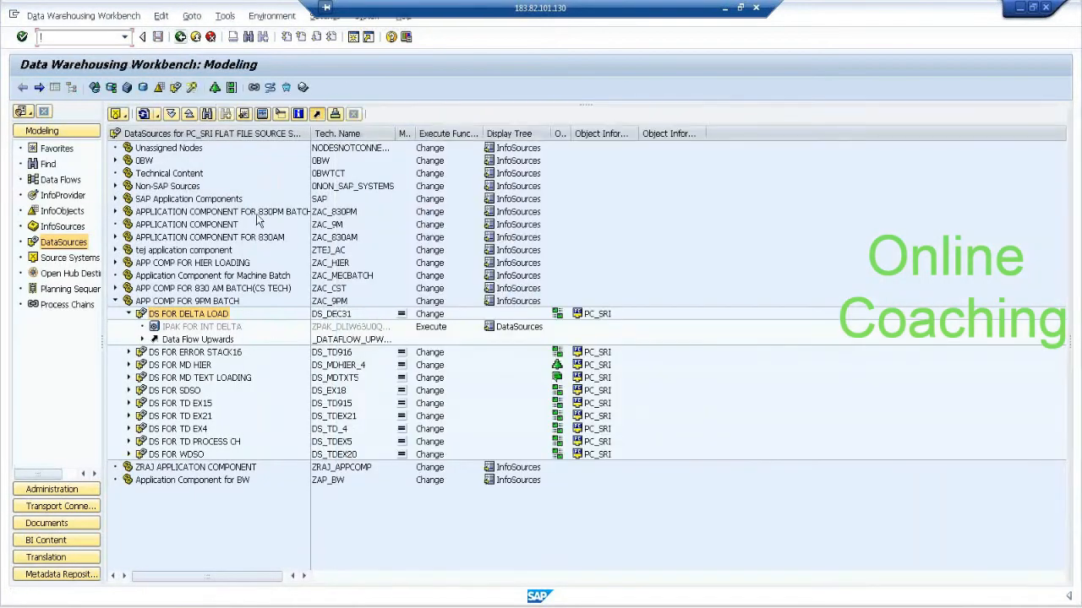
pyautogui.rightClick(219, 316)
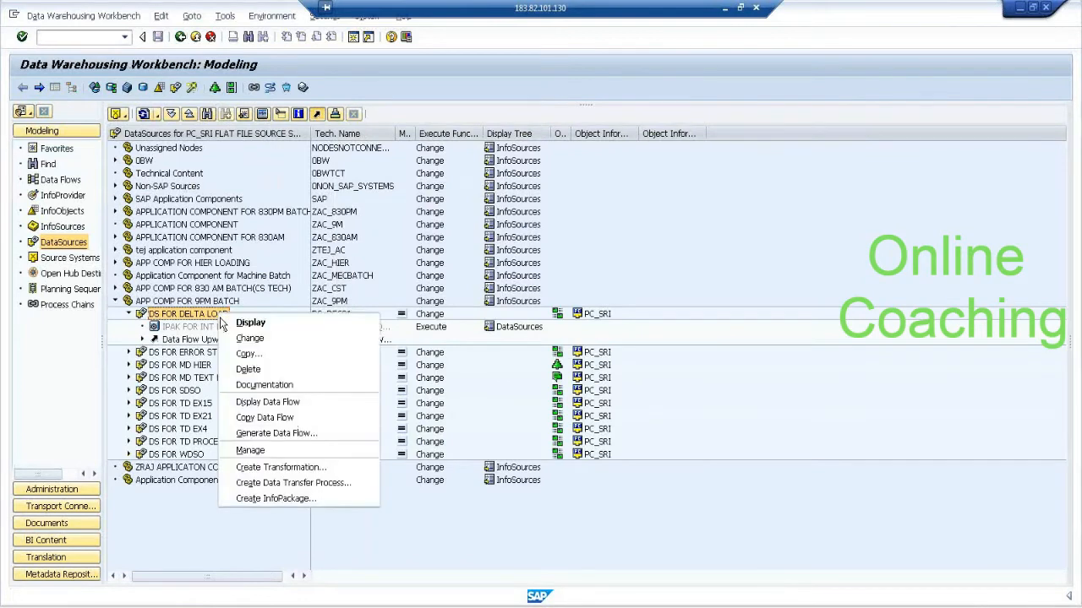
pyautogui.click(293, 482)
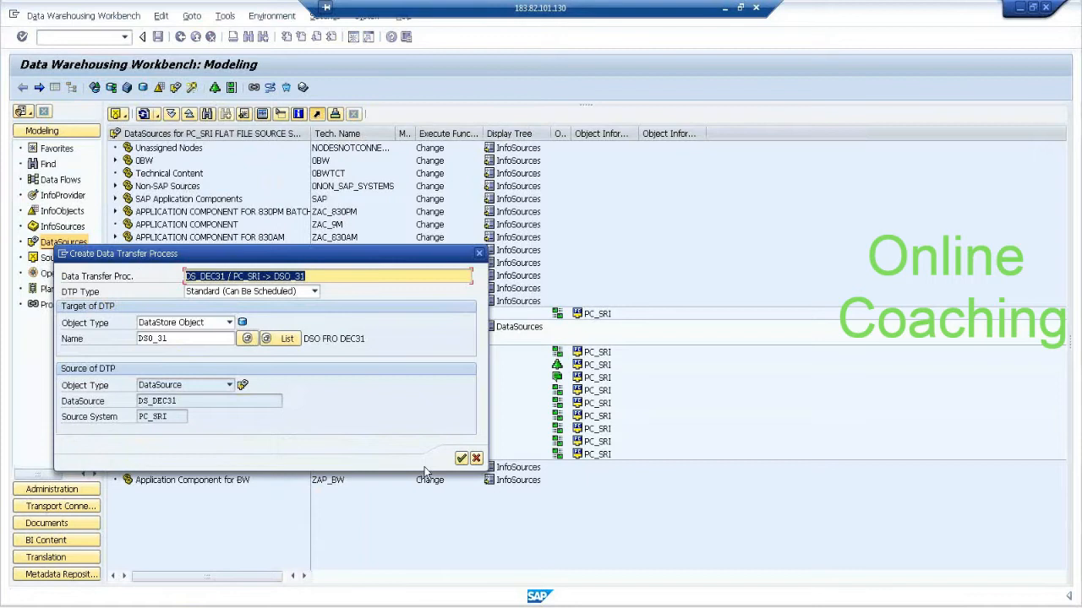
pyautogui.click(462, 459)
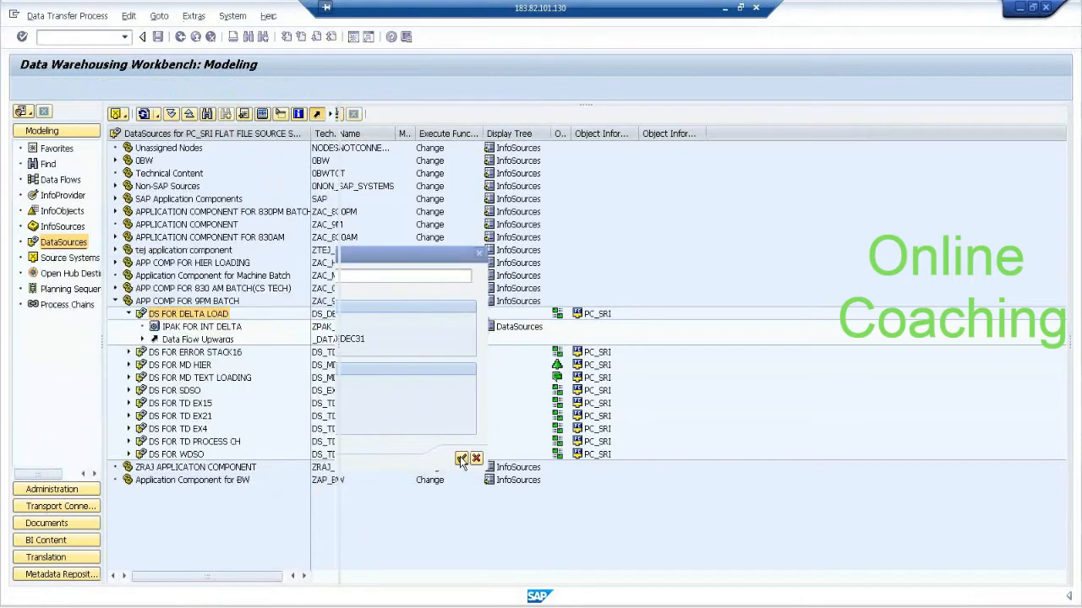
# Set the extraction mode of the DS_DEC31 to DSO_31 data transfer process to Full and activate the process.
pyautogui.click(507, 272)
pyautogui.click(511, 284)
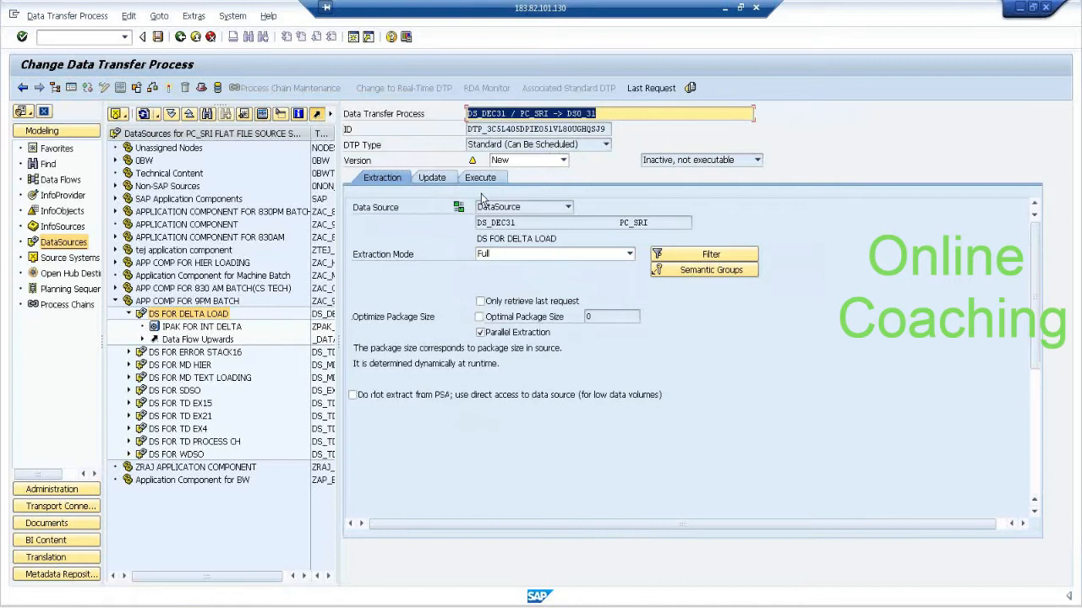
pyautogui.click(169, 88)
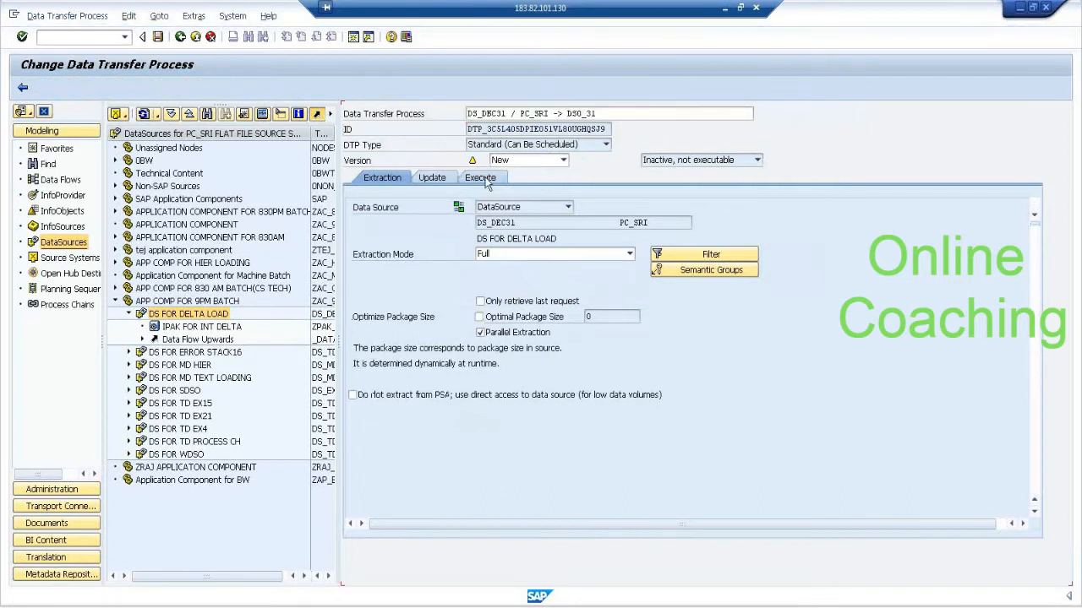
# Execute the data transfer process to DSO_31, dismiss the browser security notice and open the request monitor.
pyautogui.click(485, 180)
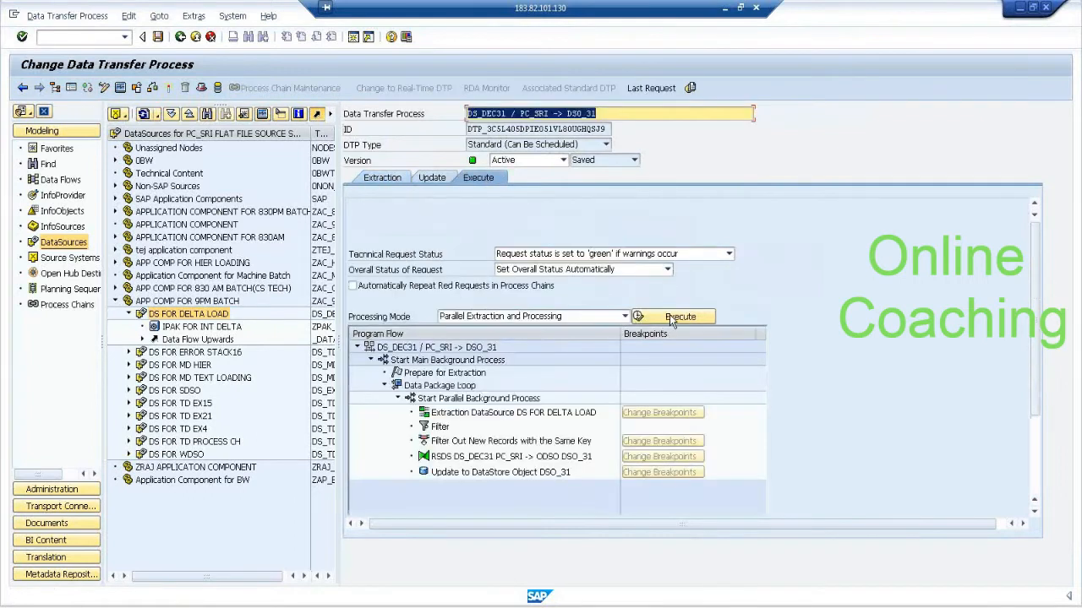
pyautogui.click(671, 317)
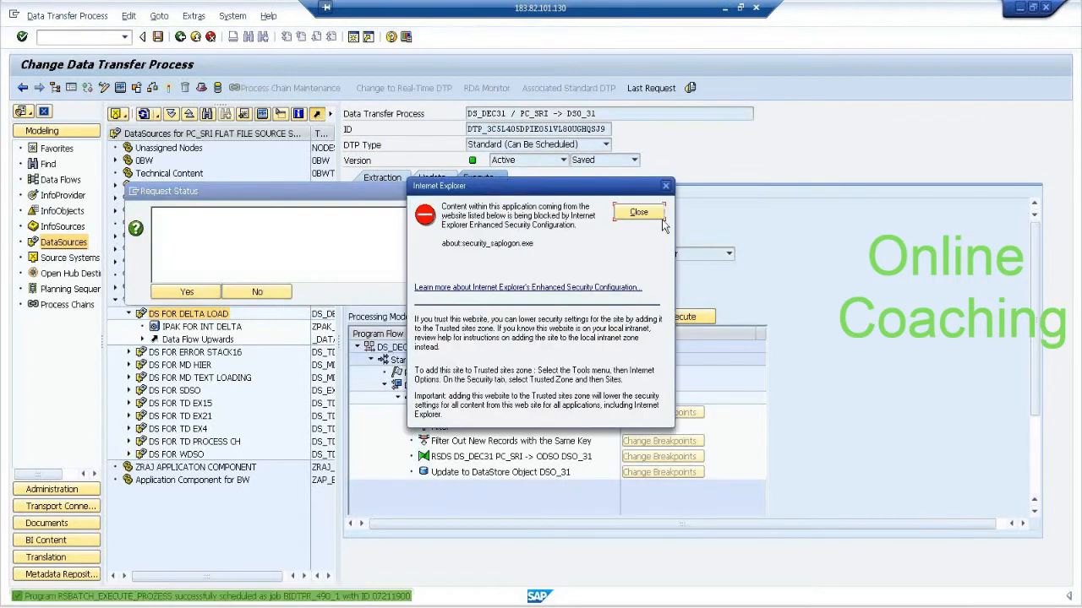
pyautogui.click(662, 218)
pyautogui.click(210, 291)
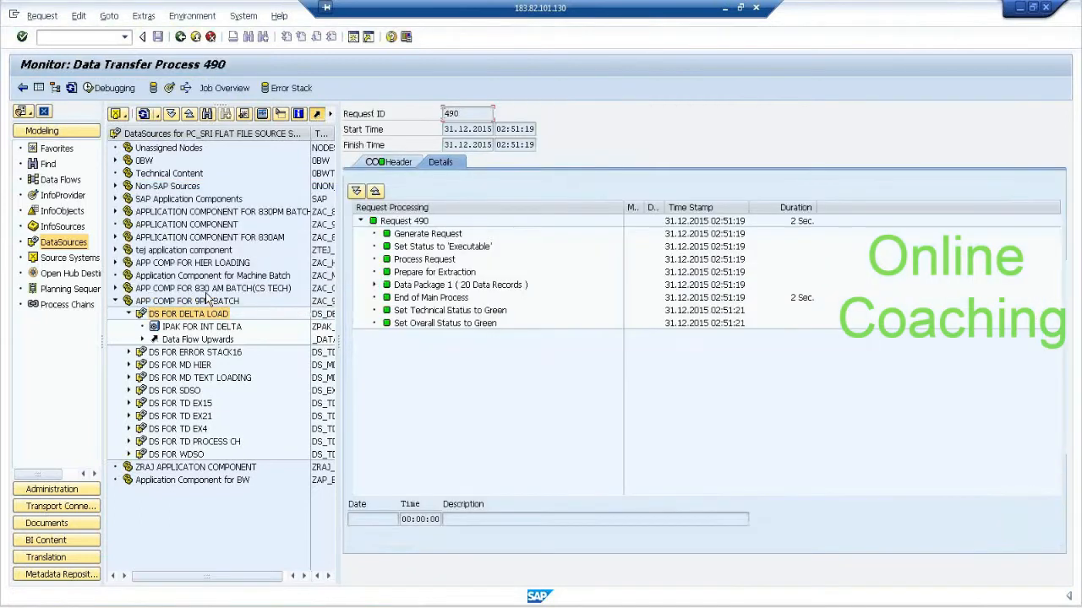
# Manage DSO_31 and start activating its loaded request with the job name suffix DEC31FULL.
pyautogui.click(170, 89)
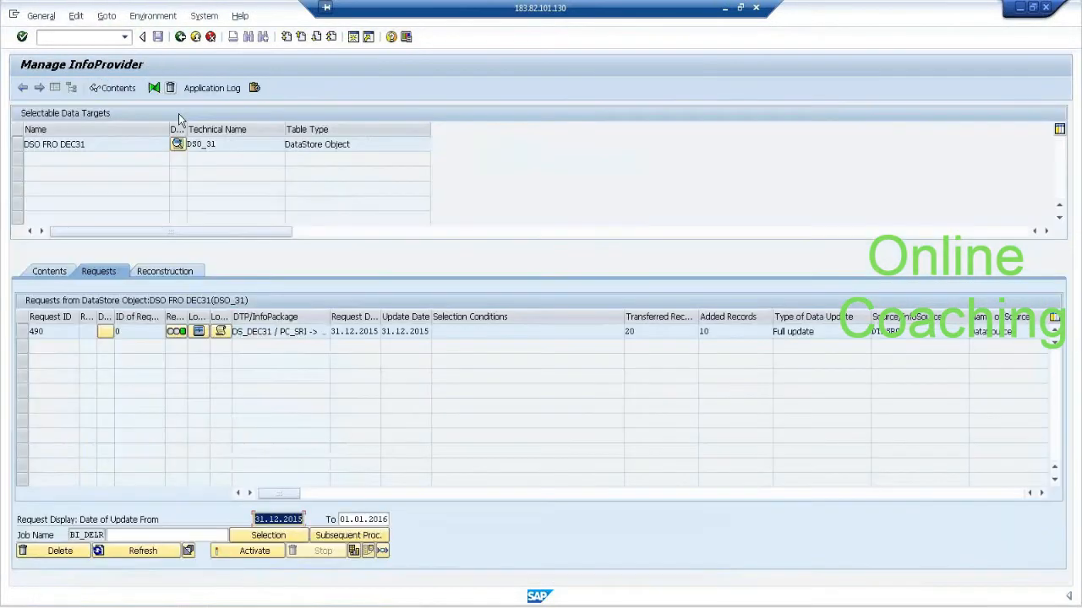
pyautogui.click(253, 559)
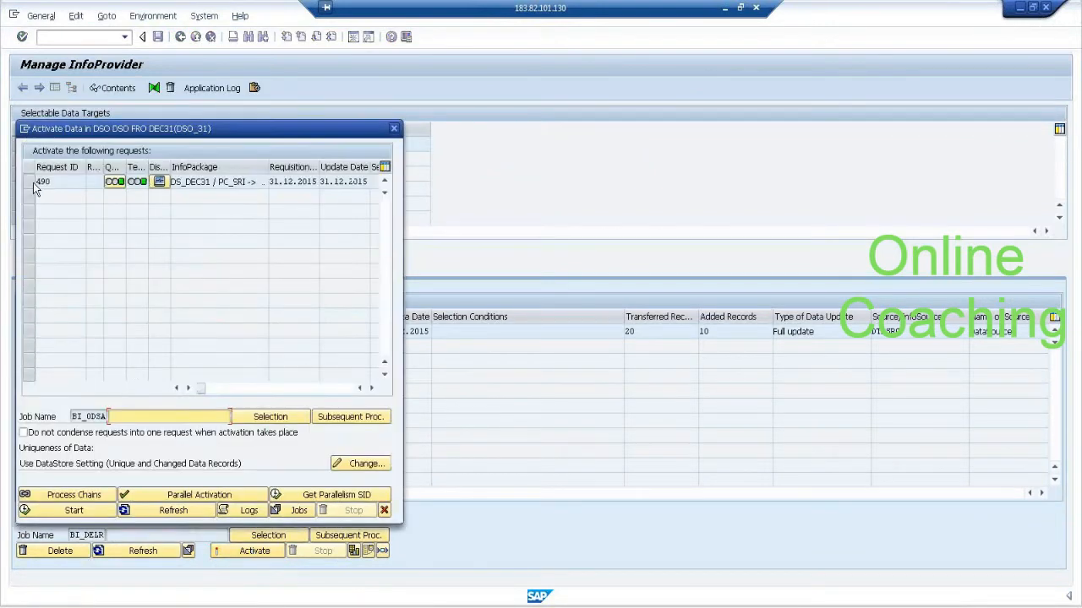
pyautogui.click(32, 182)
pyautogui.click(142, 416)
pyautogui.write('D')
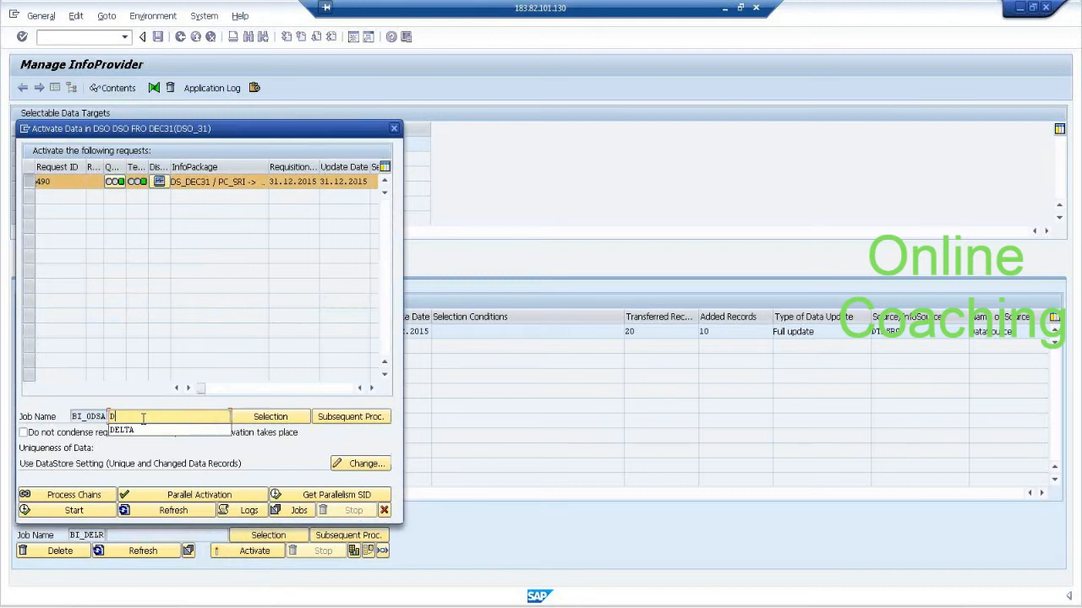
pyautogui.write('EC31FULL')
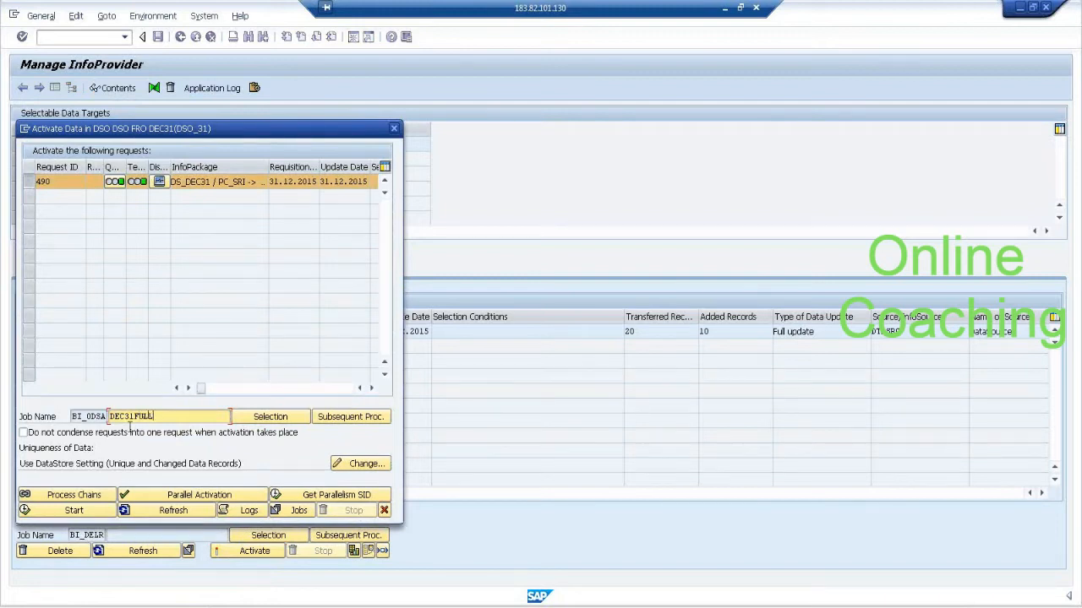
pyautogui.click(99, 512)
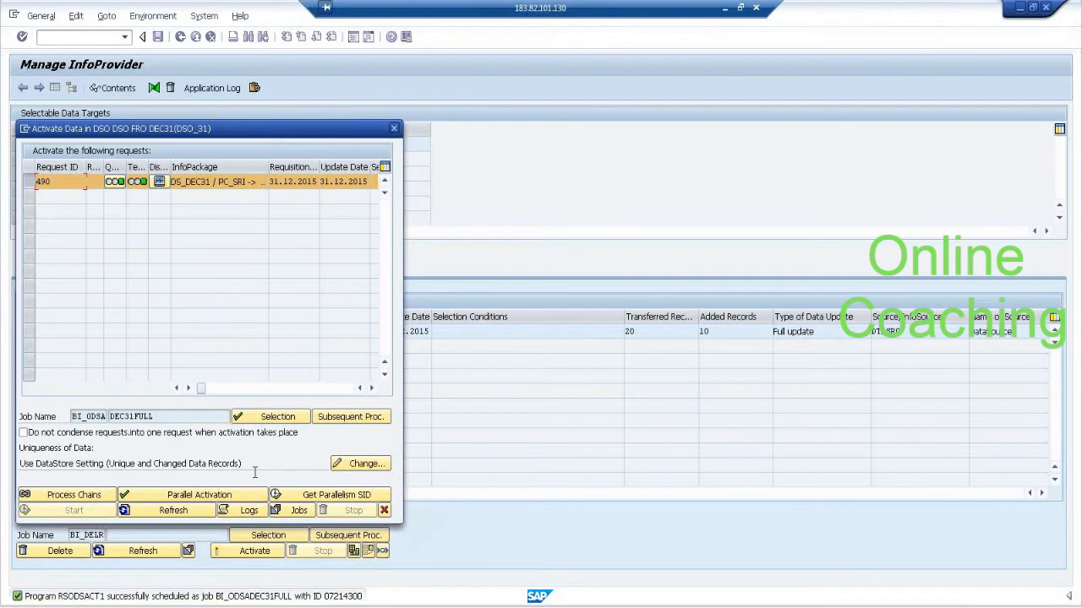
# Check the status of activation job BI_ODSADEC31FULL in the job overview and return to the activation dialog.
pyautogui.click(279, 512)
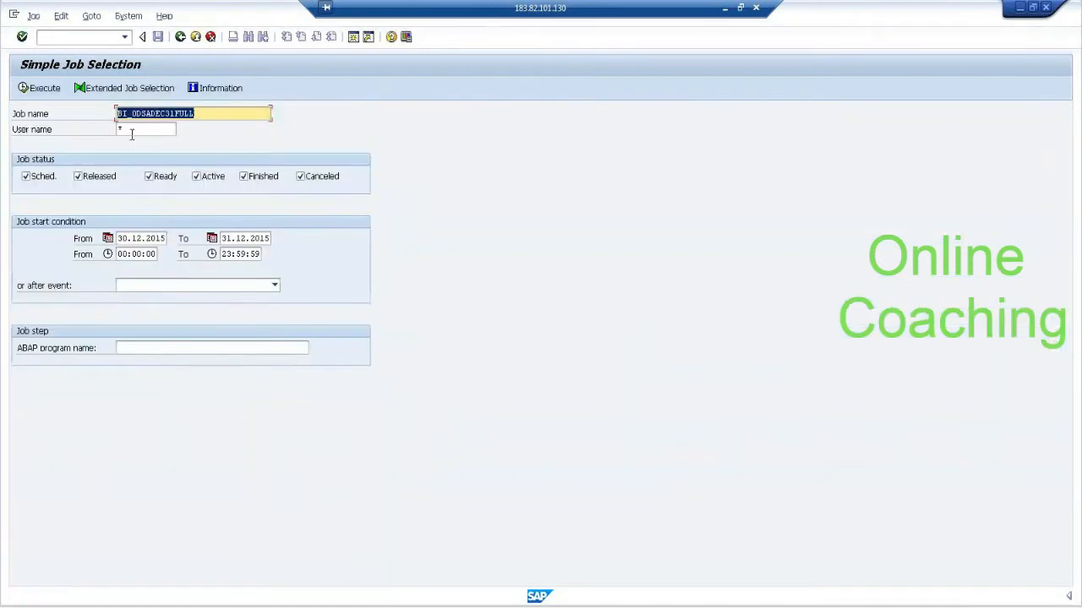
pyautogui.click(176, 115)
pyautogui.moveTo(205, 112); pyautogui.dragTo(42, 105)
pyautogui.click(31, 91)
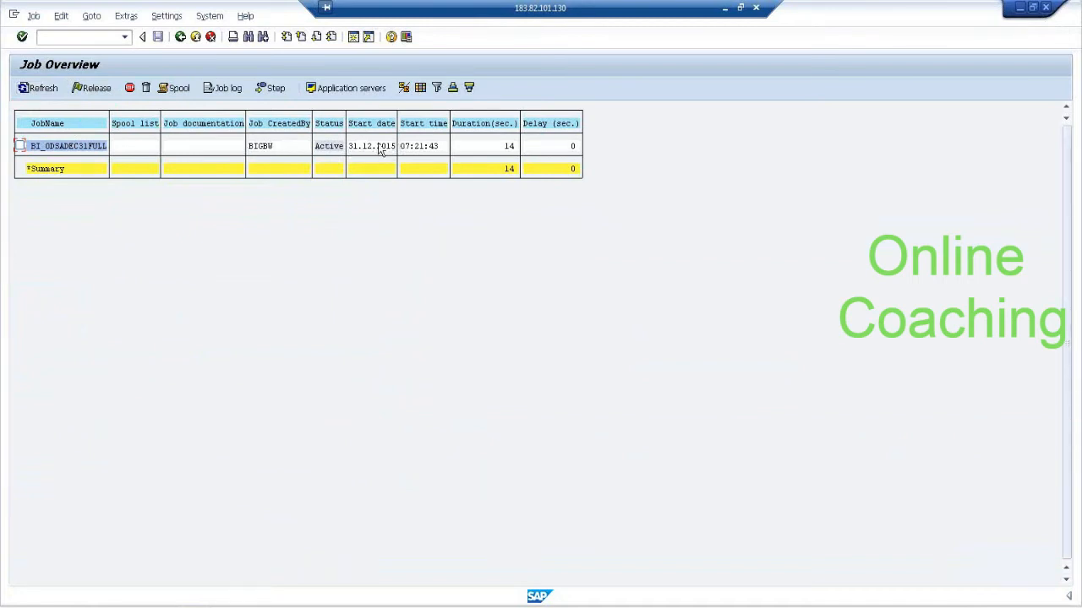
pyautogui.click(181, 39)
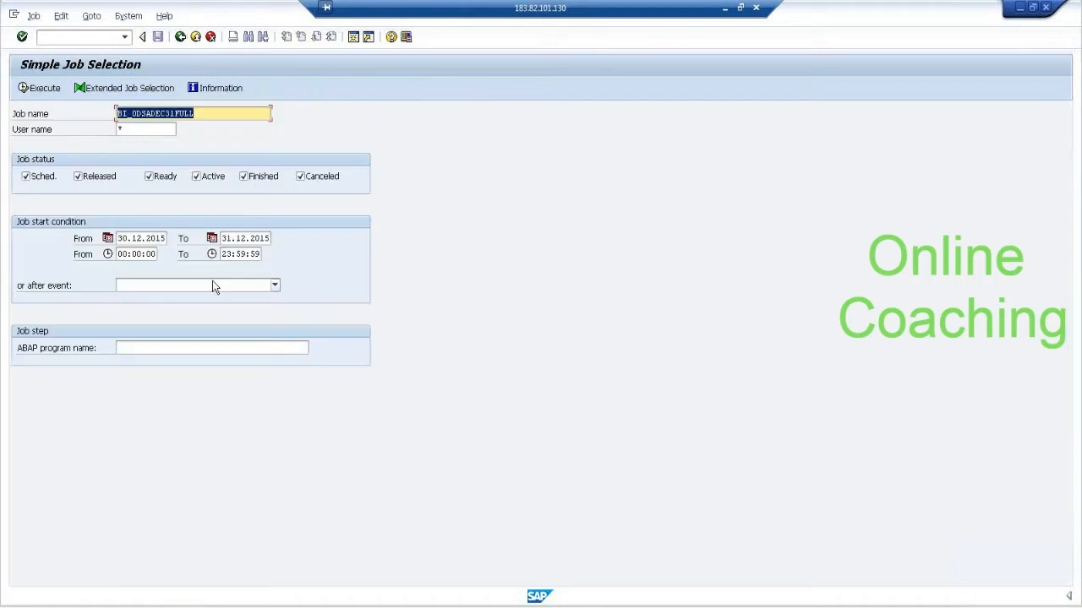
pyautogui.click(180, 38)
# Refresh the DSO_31 activation list repeatedly until the request is processed.
pyautogui.click(174, 511)
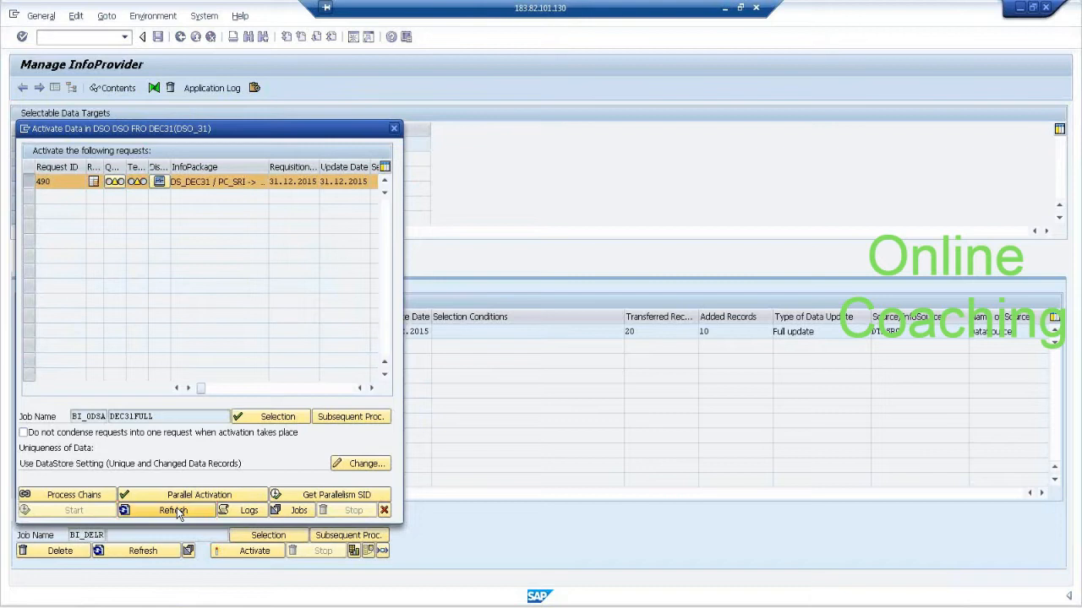
pyautogui.click(178, 513)
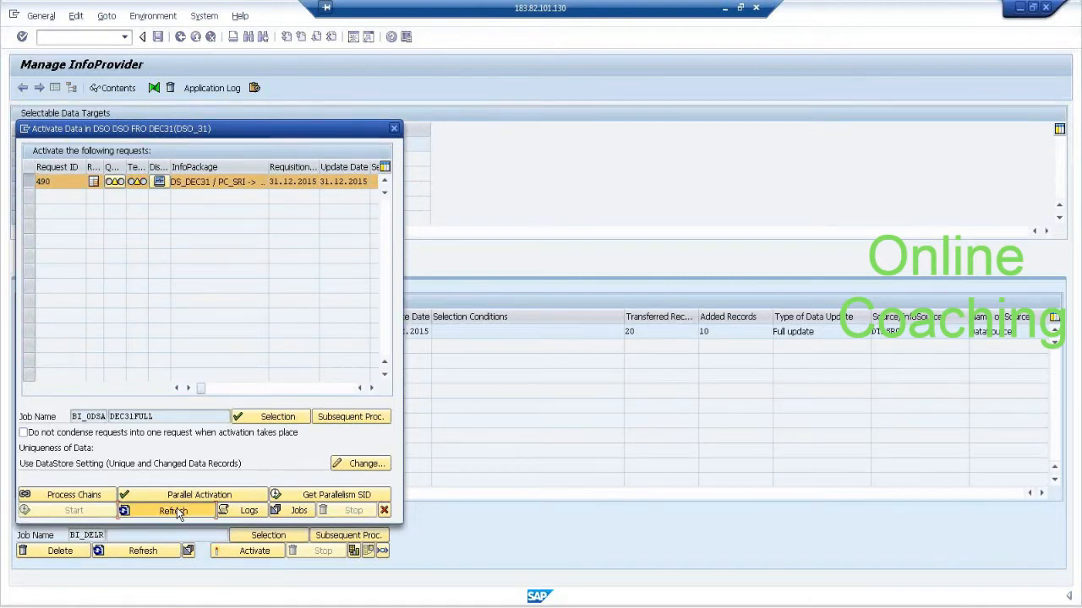
pyautogui.click(178, 514)
pyautogui.click(176, 509)
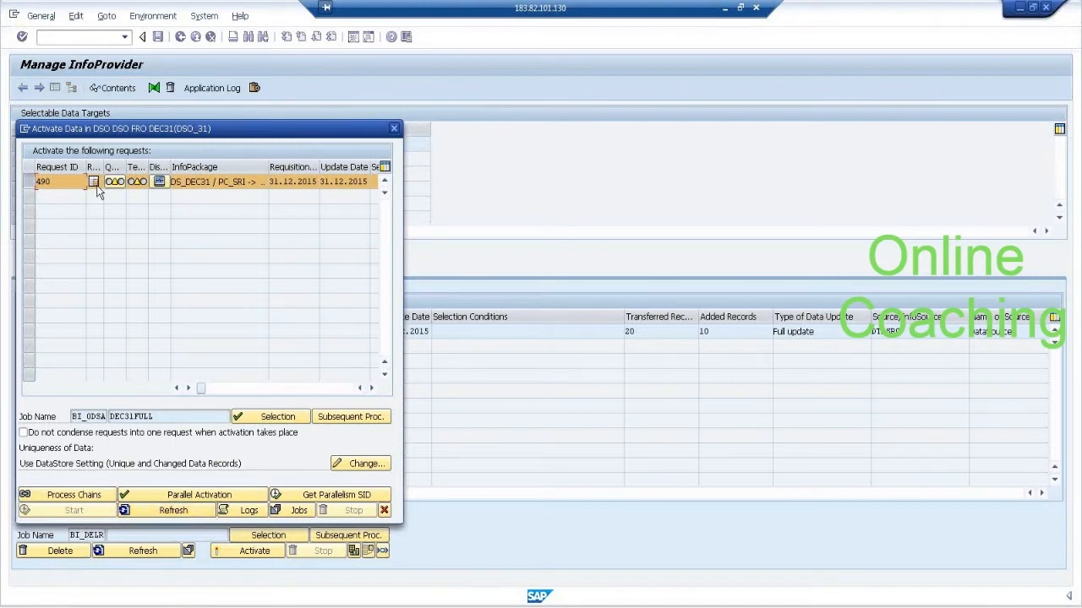
pyautogui.click(186, 514)
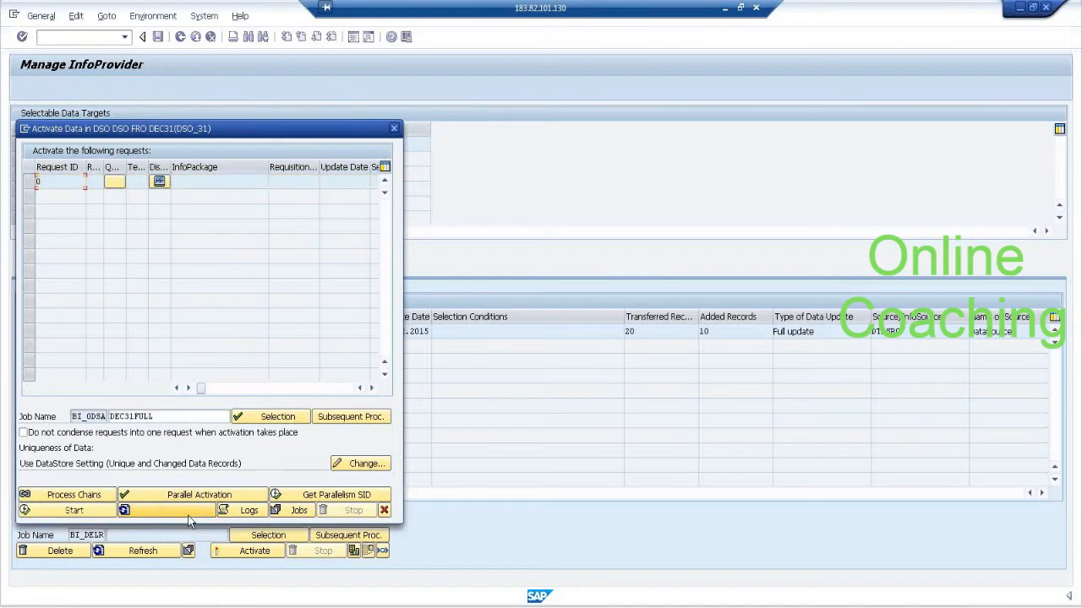
# Recheck the activation job in the job overview, close the activation dialog and refresh the DSO_31 request list.
pyautogui.click(277, 512)
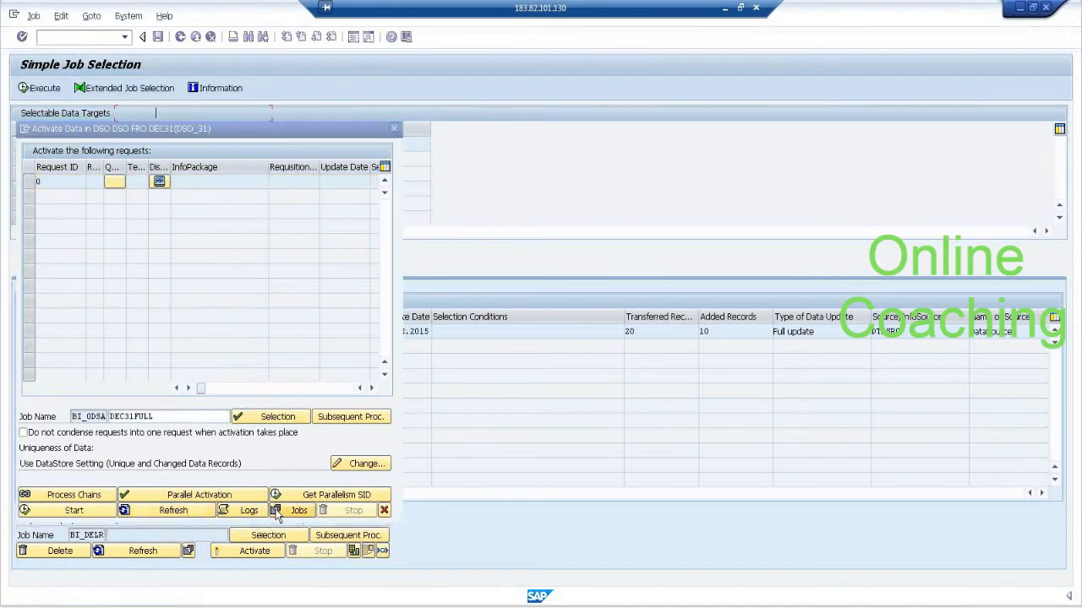
pyautogui.click(34, 89)
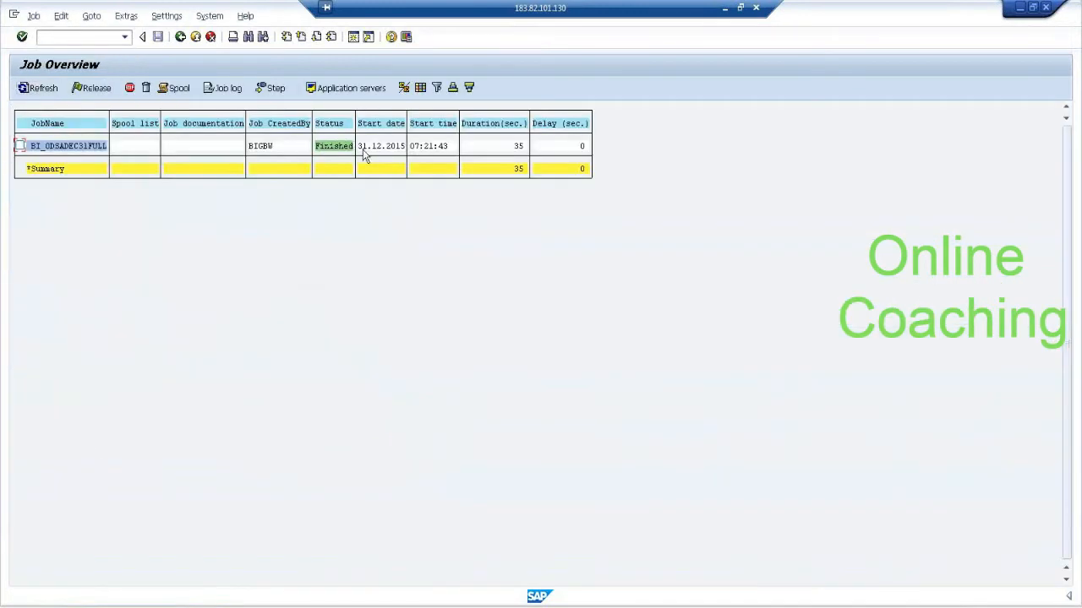
pyautogui.click(180, 37)
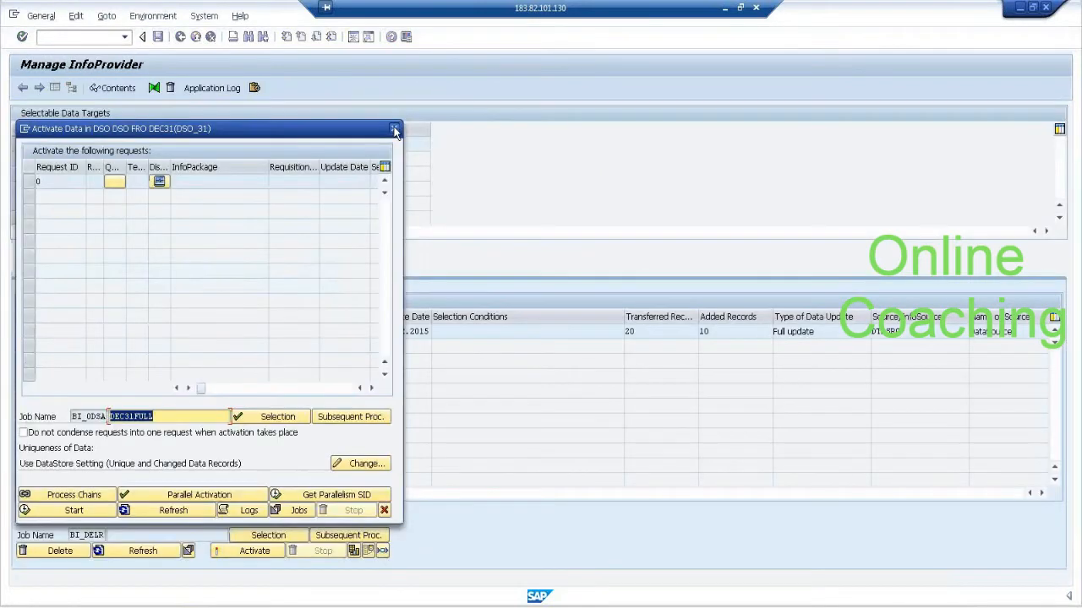
pyautogui.click(393, 128)
pyautogui.click(146, 548)
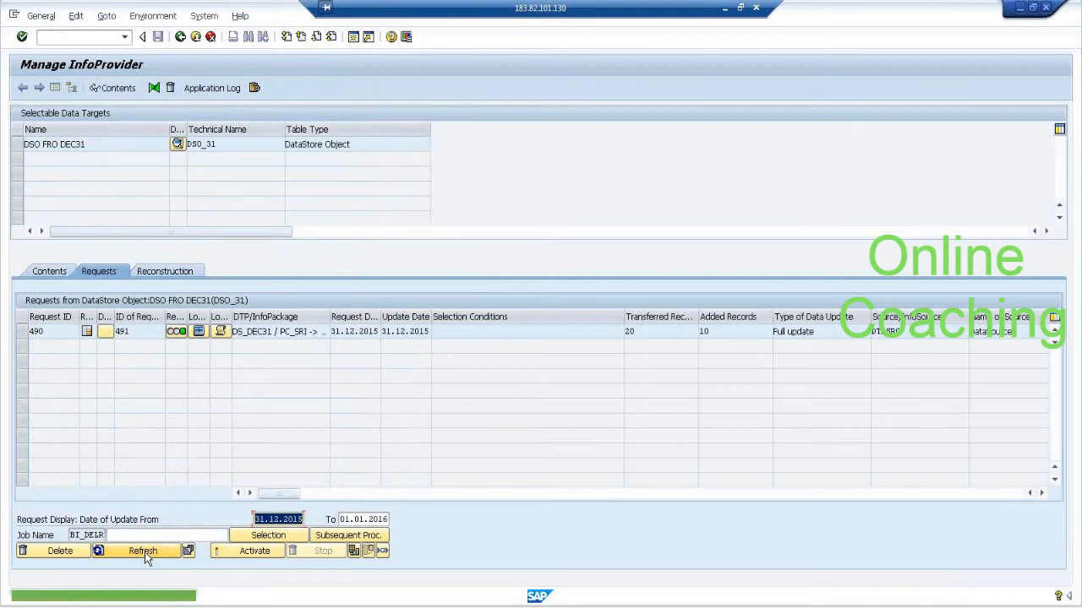
# Display the contents of DSO_31 with Calendar day, PRODUCT ID and SALES MAN ID included among the output fields.
pyautogui.click(18, 147)
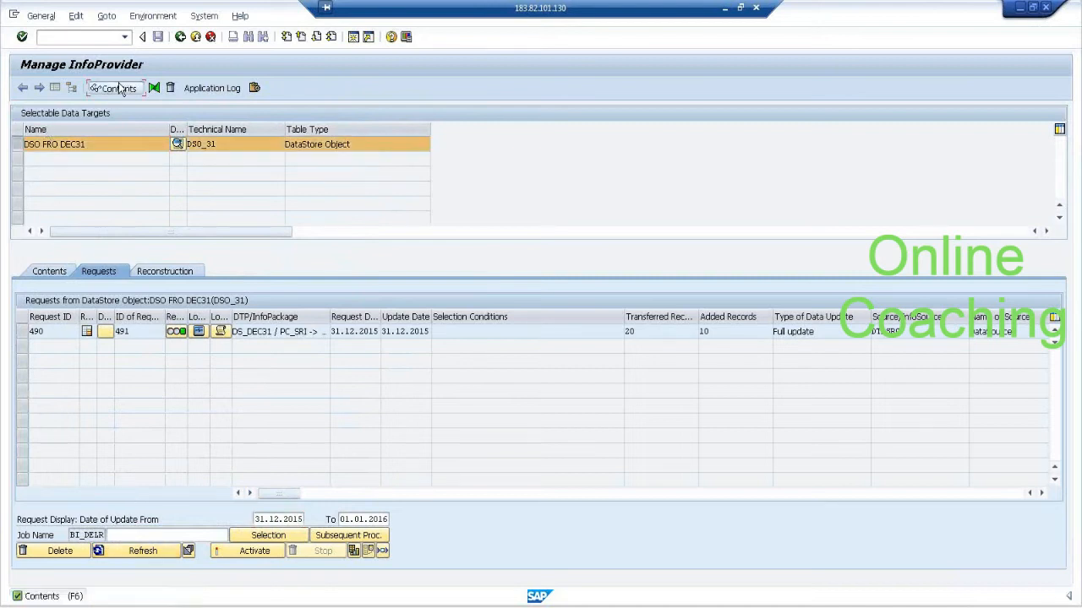
pyautogui.click(119, 88)
pyautogui.click(65, 88)
pyautogui.click(68, 287)
pyautogui.click(71, 302)
pyautogui.click(69, 269)
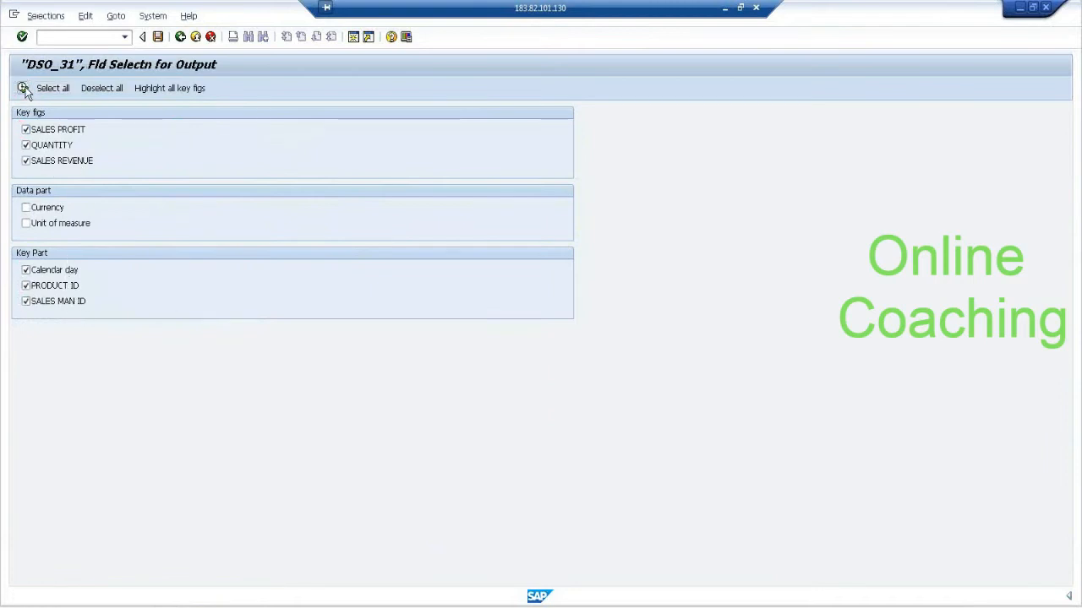
pyautogui.click(22, 88)
pyautogui.click(23, 88)
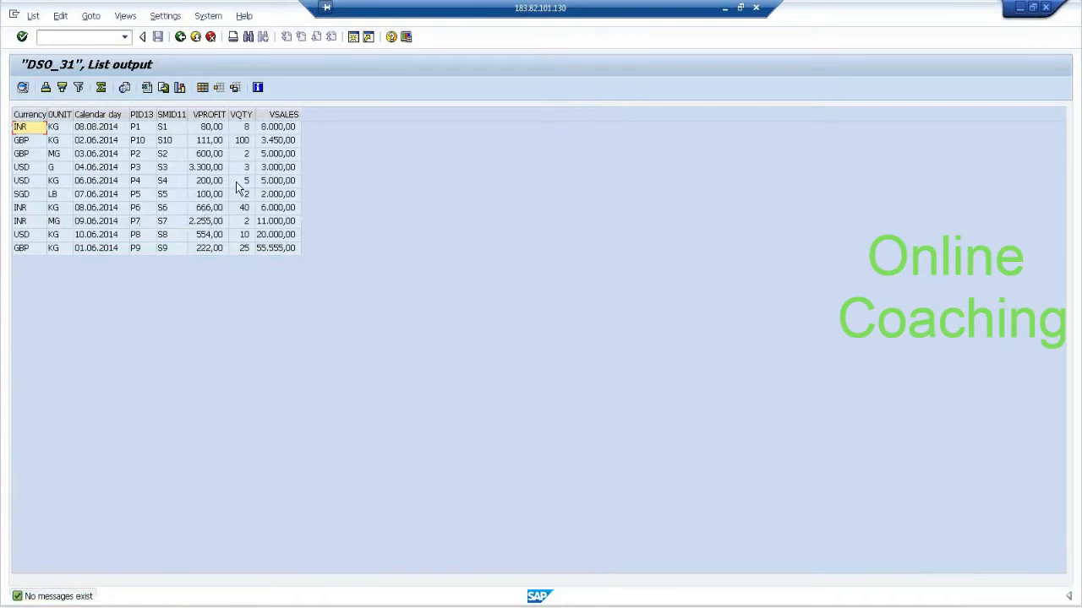
# Leave the DSO_31 data list and go back to the Data Warehousing Workbench modeling overview.
pyautogui.click(180, 36)
pyautogui.click(180, 37)
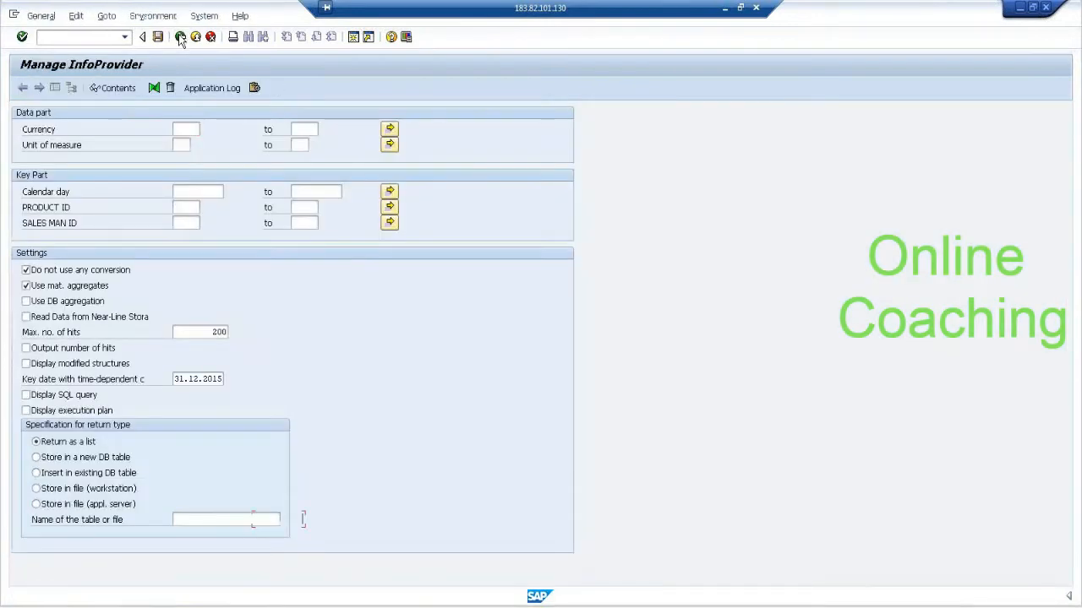
pyautogui.click(180, 37)
pyautogui.click(180, 36)
pyautogui.click(180, 36)
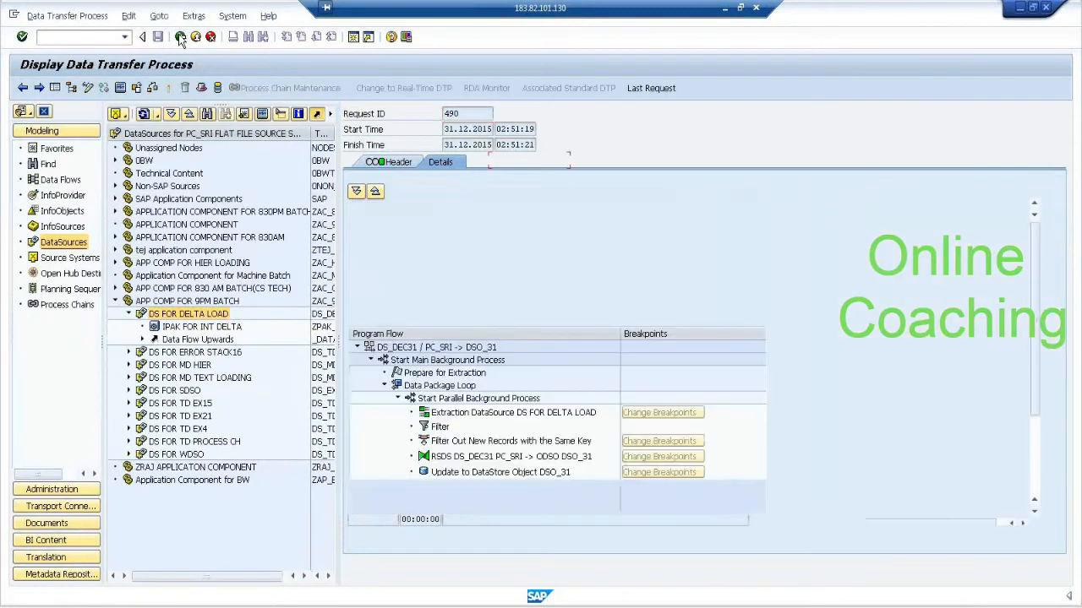
pyautogui.click(180, 36)
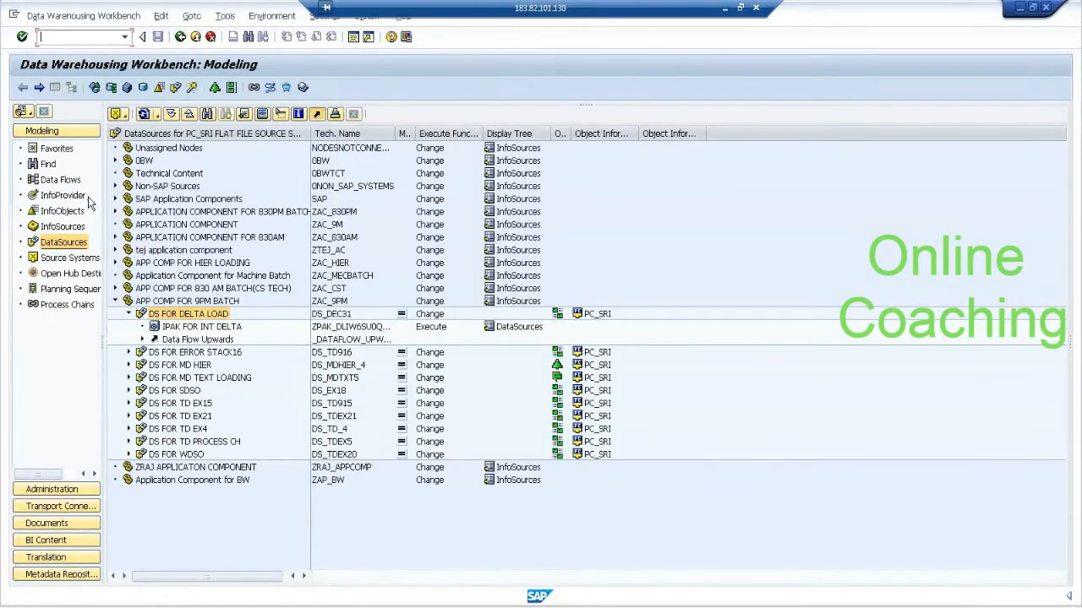
# Create a standard data transfer process under InfoCube SIC_31 with DataStore Object DSO_31 as its source.
pyautogui.click(85, 197)
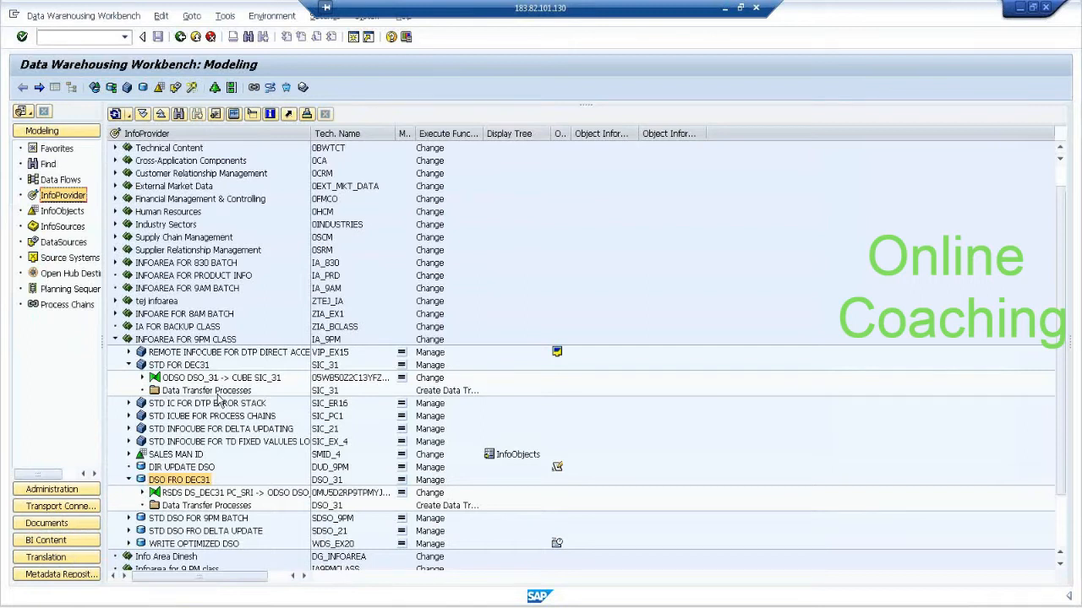
pyautogui.rightClick(218, 393)
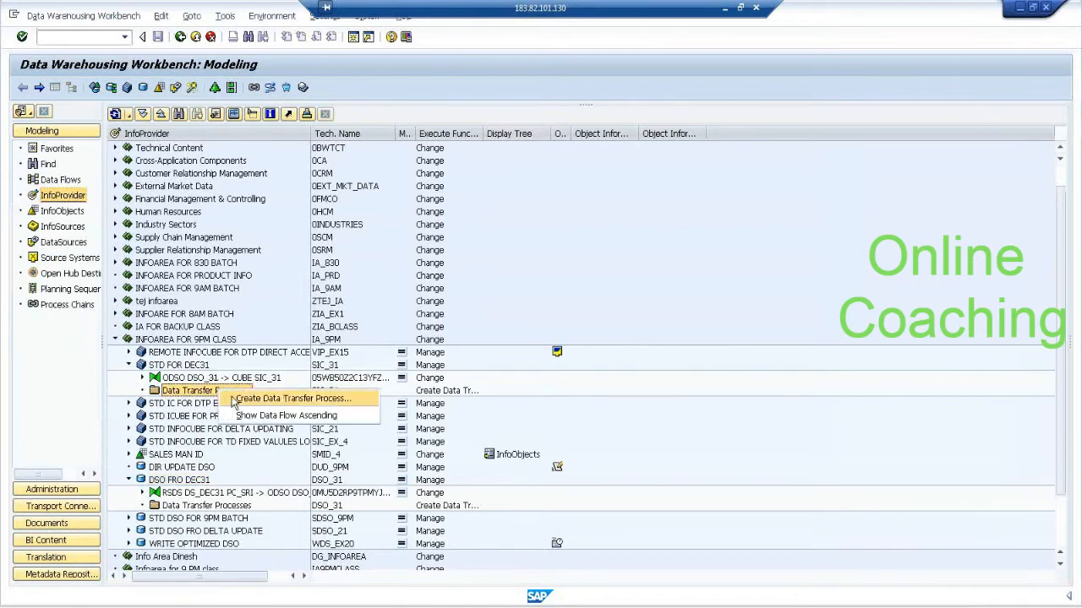
pyautogui.click(234, 402)
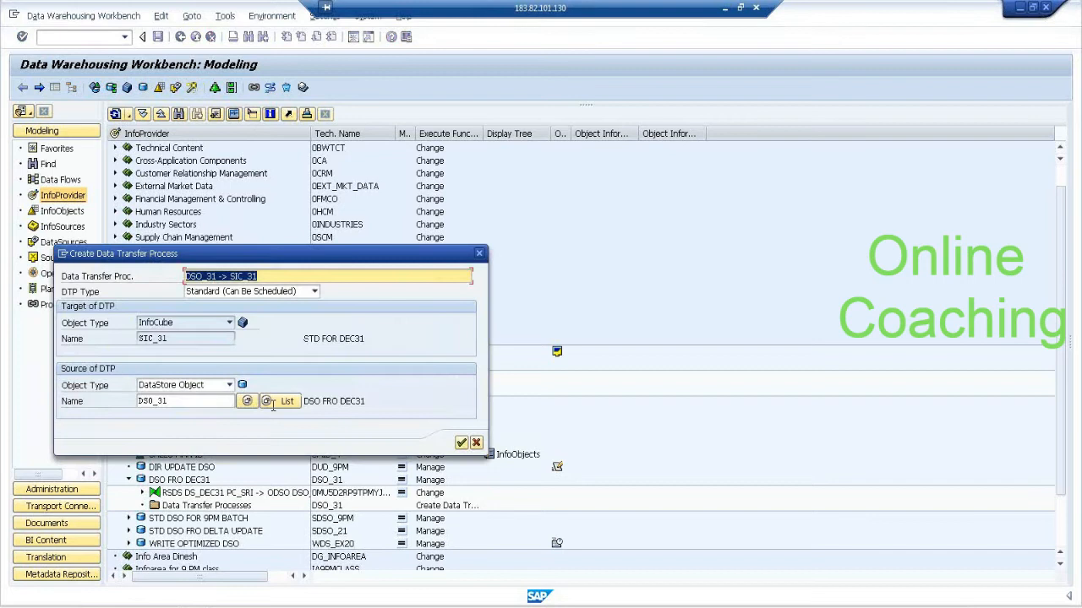
pyautogui.click(462, 443)
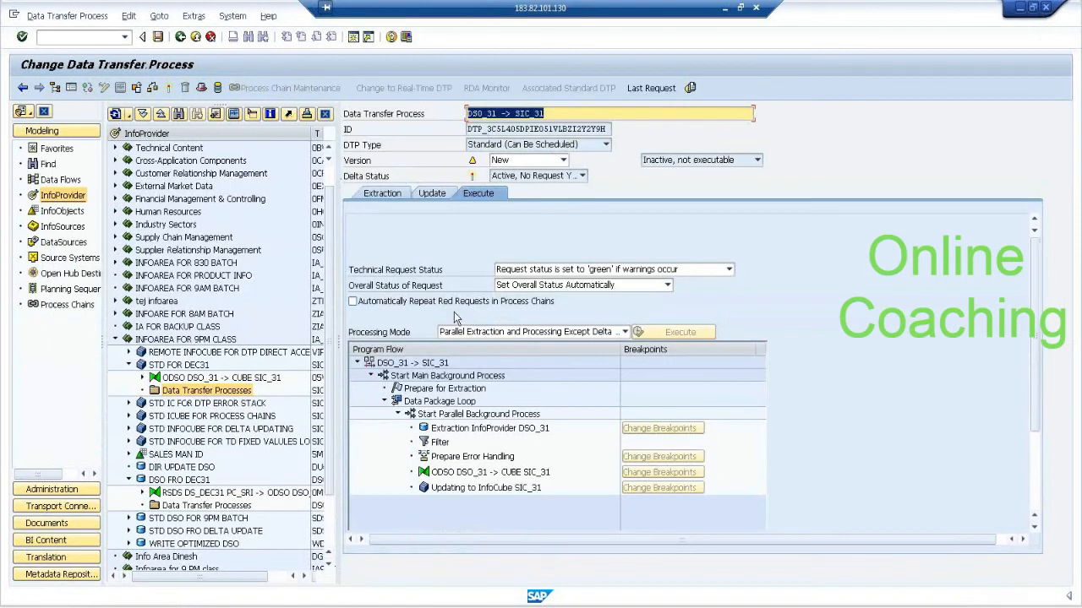
# Check the extraction settings of the DSO_31 -> SIC_31 data transfer process and activate it.
pyautogui.click(382, 194)
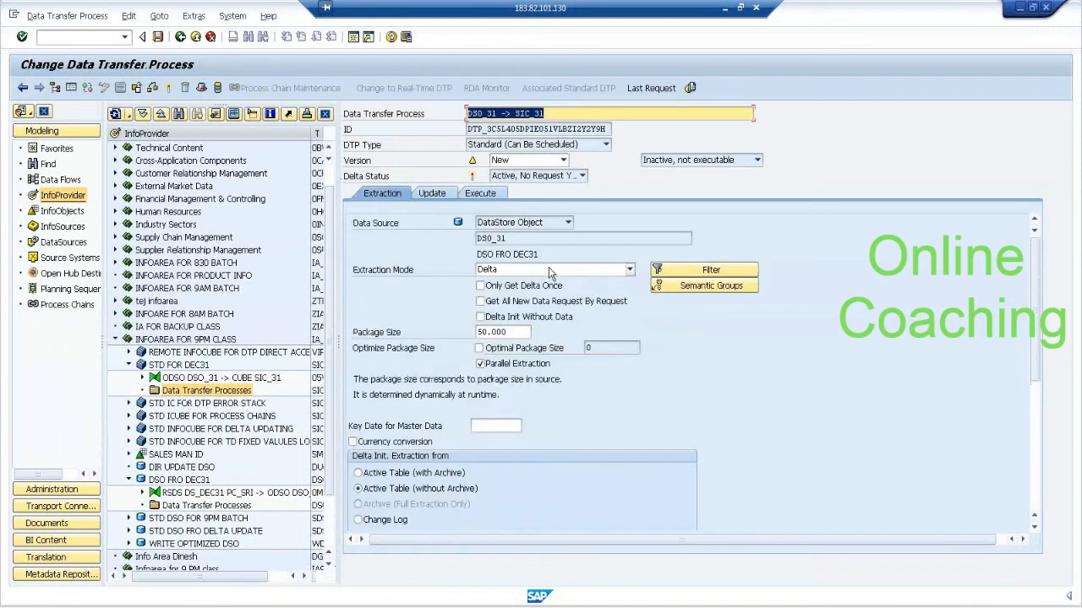
pyautogui.click(480, 194)
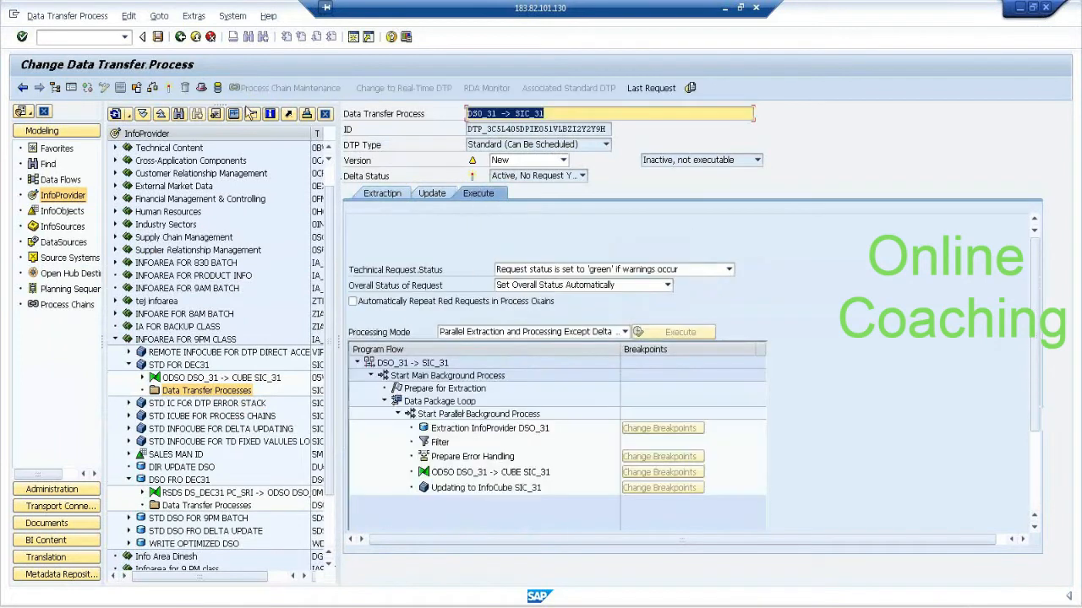
pyautogui.click(169, 88)
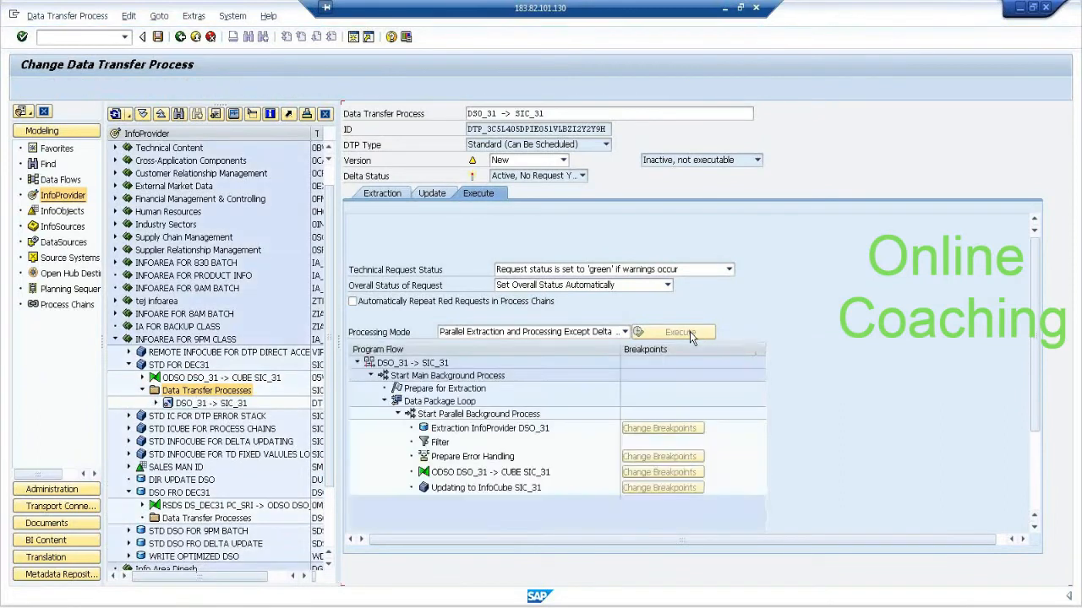
# Execute the DSO_31 -> SIC_31 data transfer process in the background and open its request monitor.
pyautogui.click(688, 331)
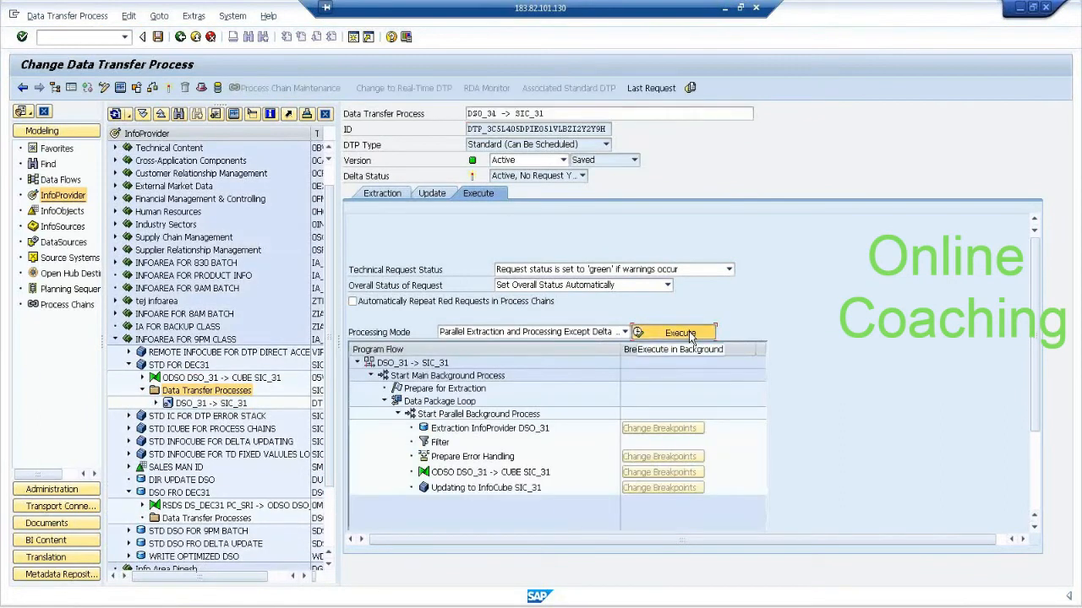
pyautogui.click(689, 331)
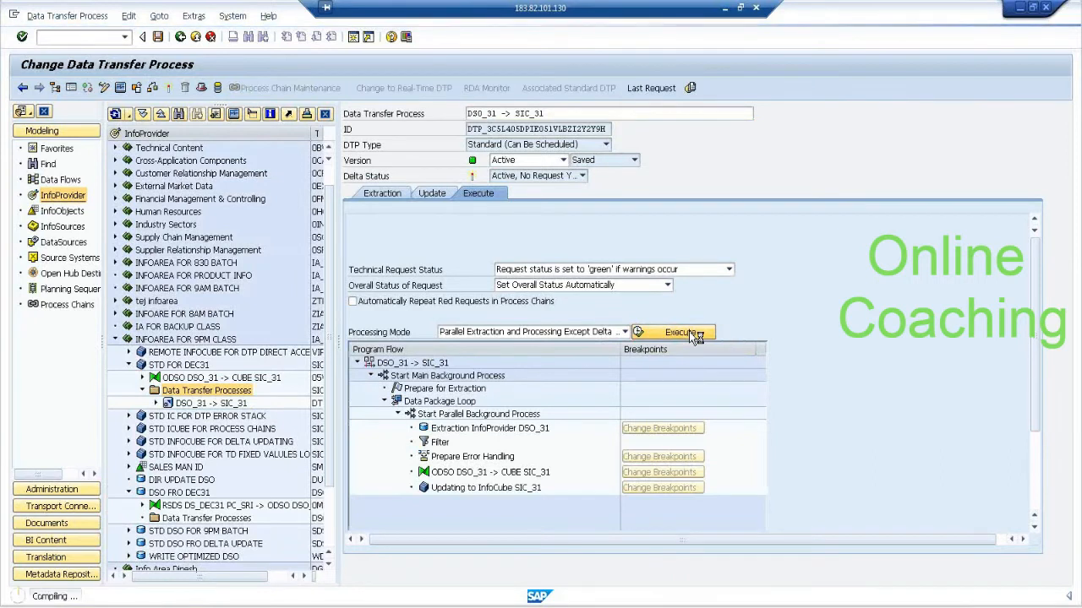
pyautogui.click(661, 217)
pyautogui.click(201, 294)
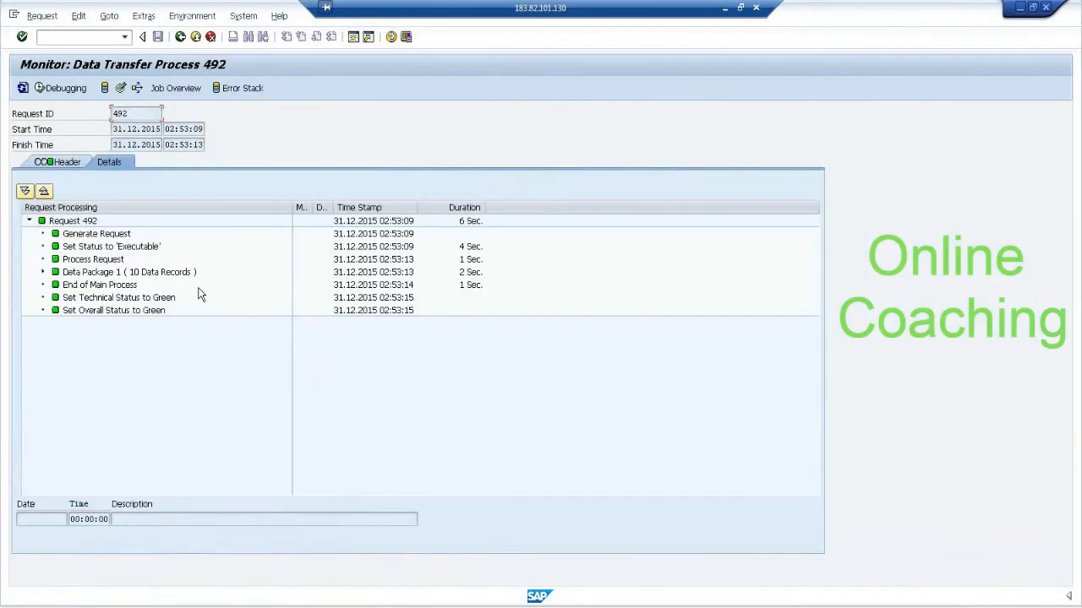
# Display the contents of InfoCube SIC_31 with SALES MAN ID and PRODUCT ID included among the output fields.
pyautogui.click(120, 88)
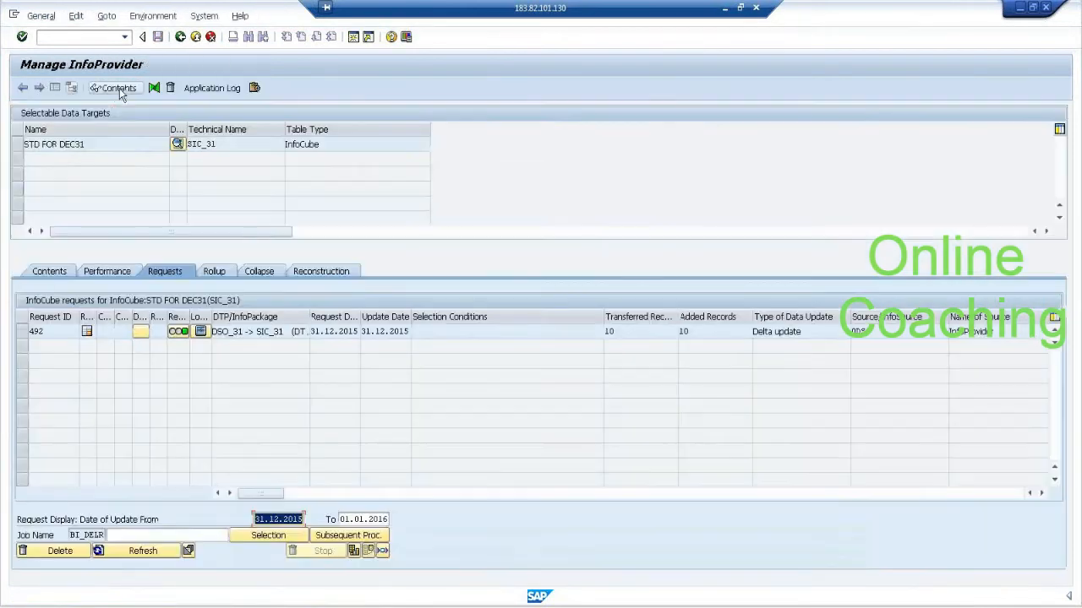
pyautogui.click(17, 143)
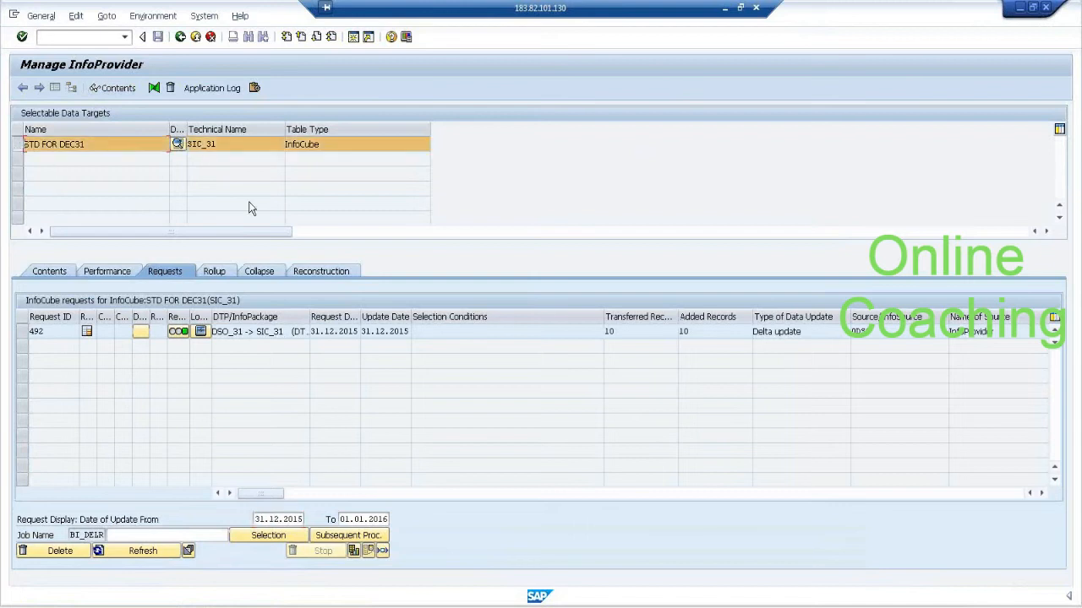
pyautogui.click(124, 90)
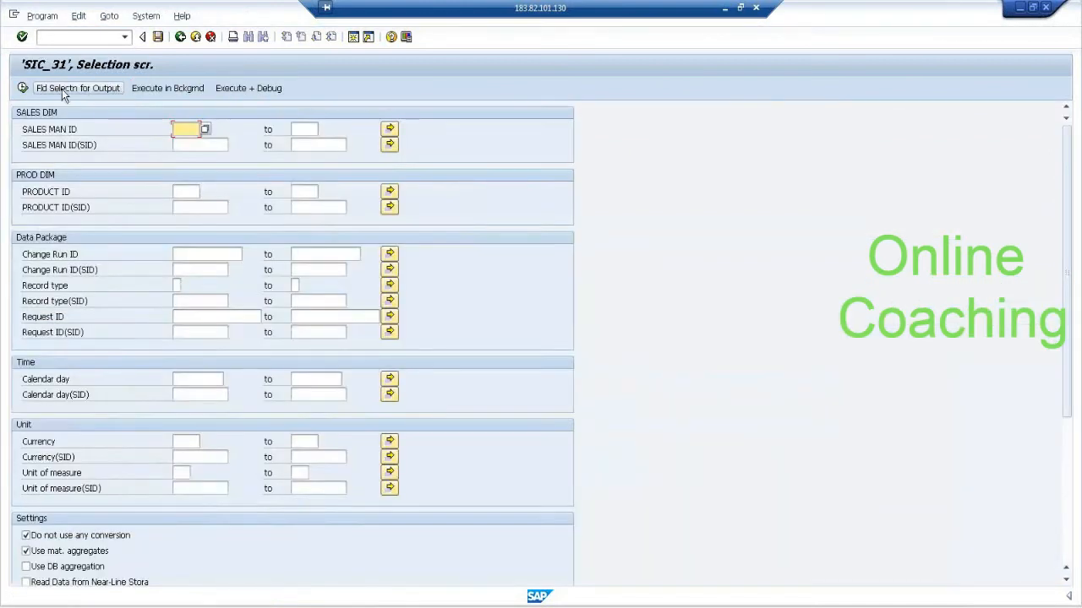
pyautogui.click(62, 89)
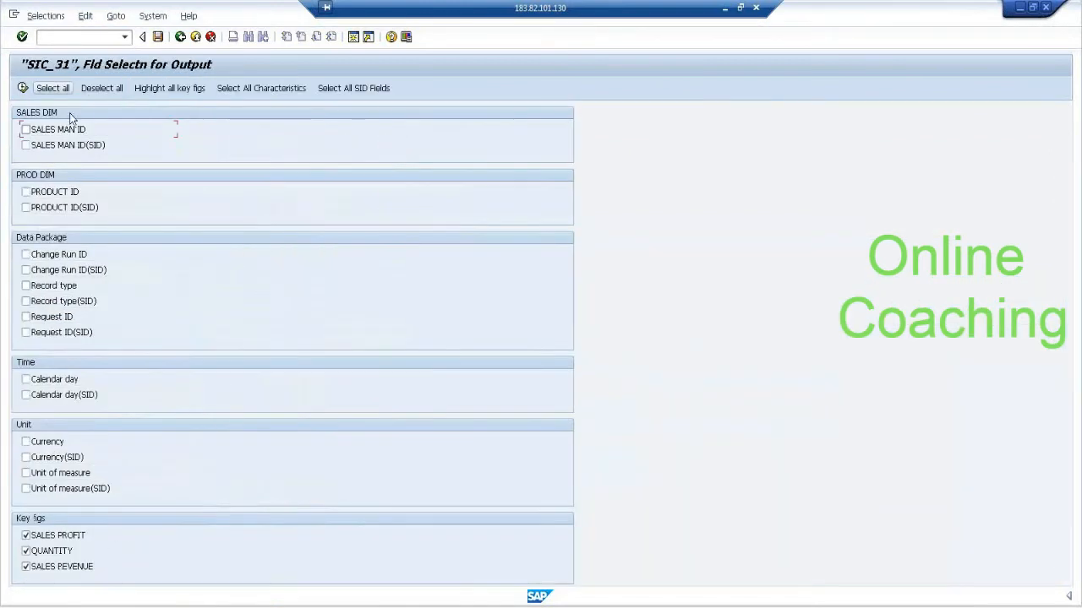
pyautogui.click(66, 192)
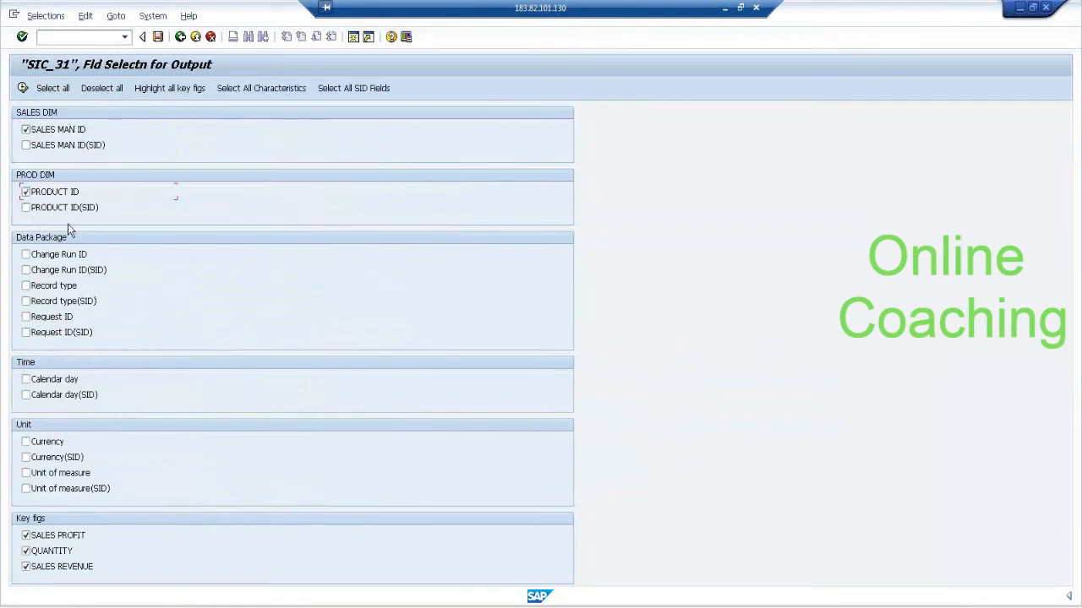
pyautogui.click(23, 88)
pyautogui.click(23, 88)
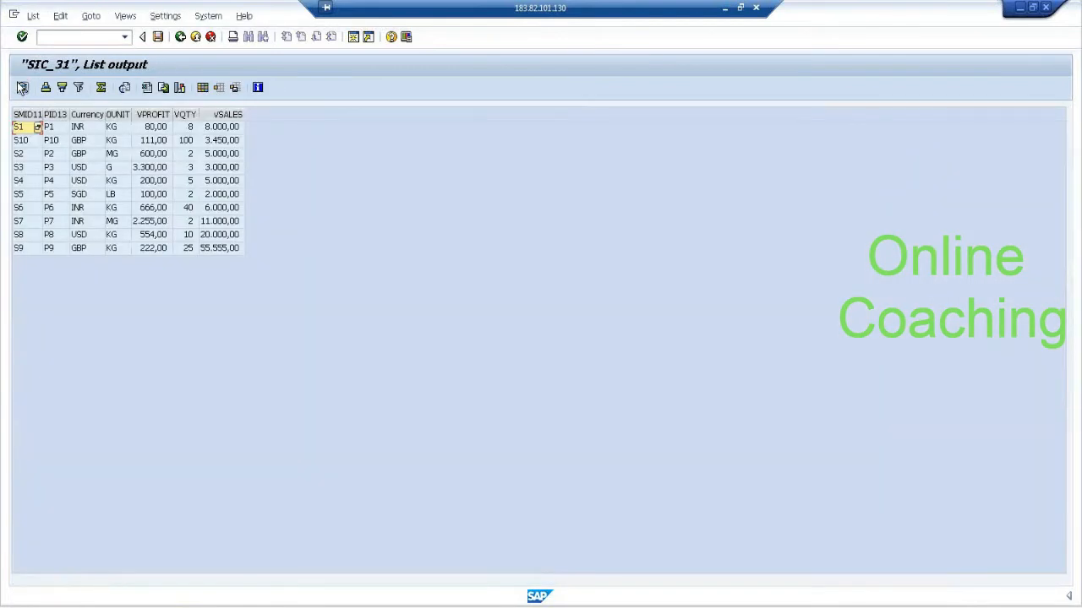
# Leave the SIC_31 data list and the request monitor and go back to the Data Warehousing Workbench modeling overview.
pyautogui.click(182, 38)
pyautogui.click(182, 38)
pyautogui.click(183, 38)
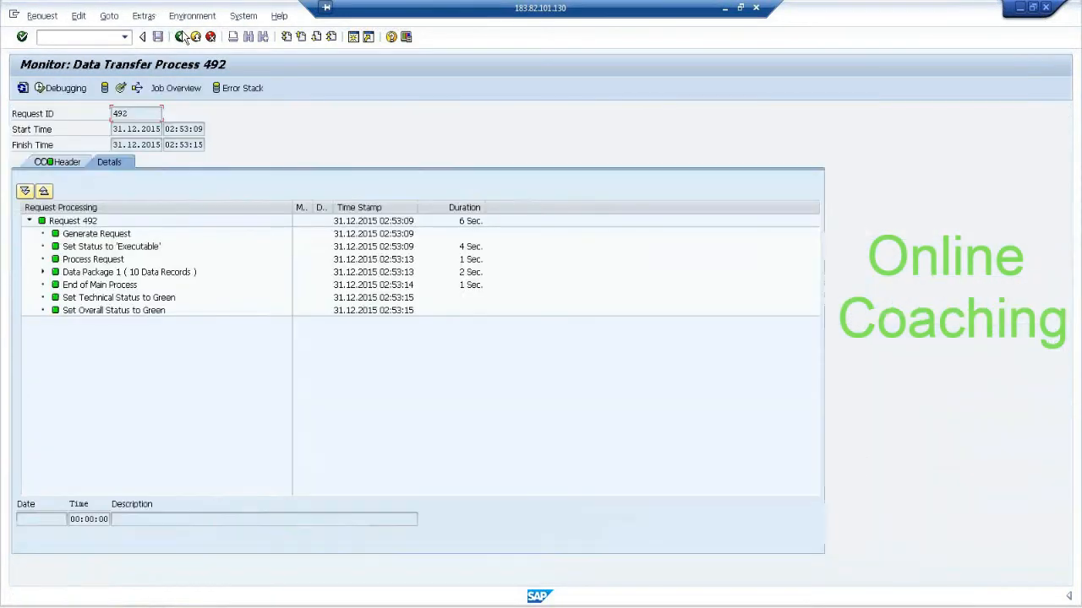
pyautogui.click(183, 38)
pyautogui.click(182, 38)
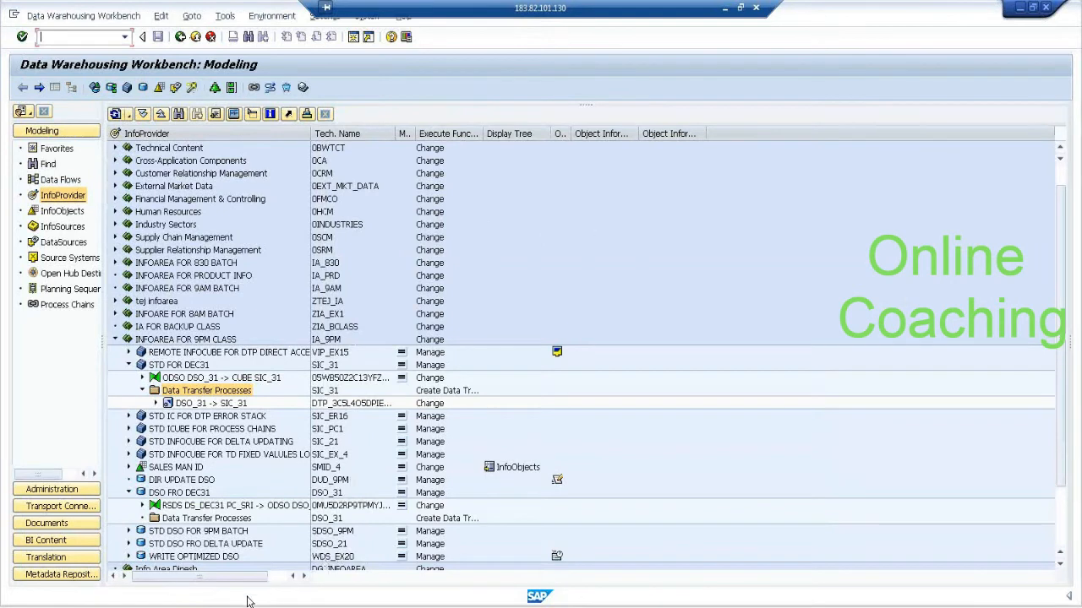
# Switch to the remote desktop and open Local Disk (D:) in Windows Explorer.
pyautogui.click(169, 606)
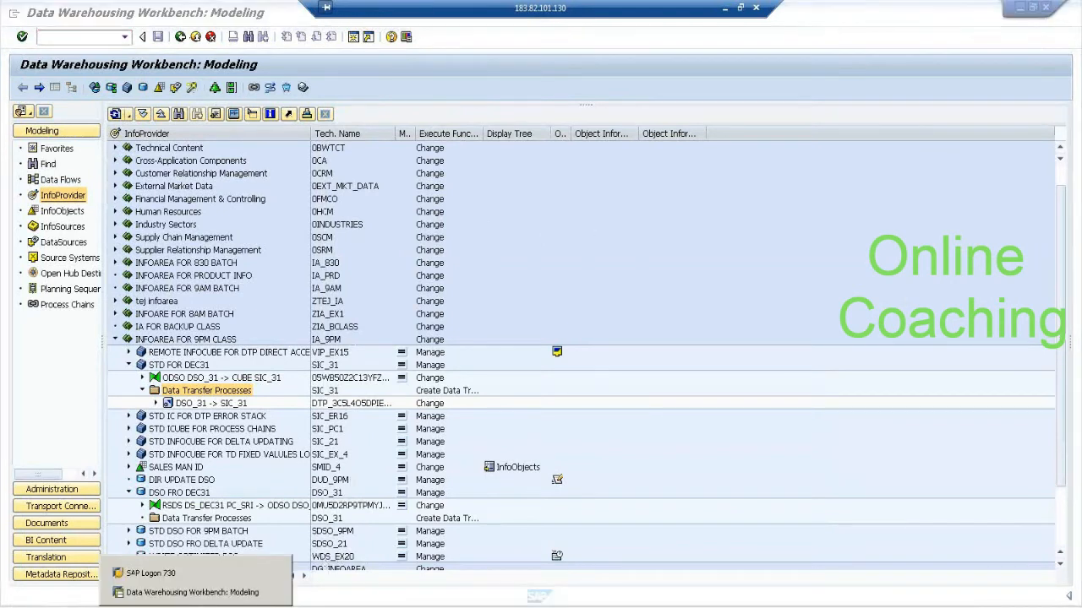
pyautogui.press('super+d')
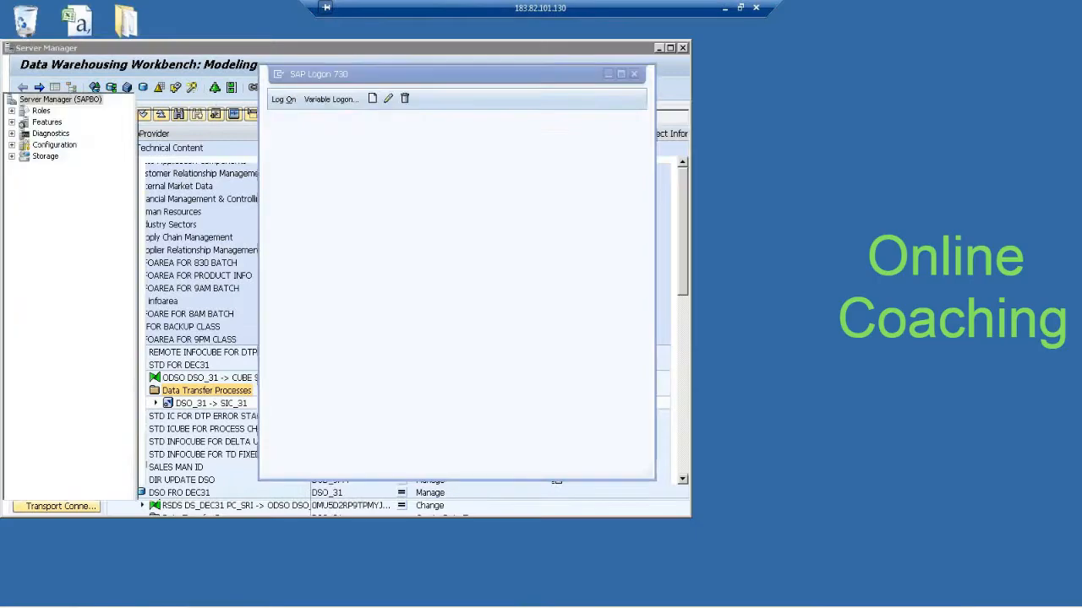
pyautogui.click(192, 493)
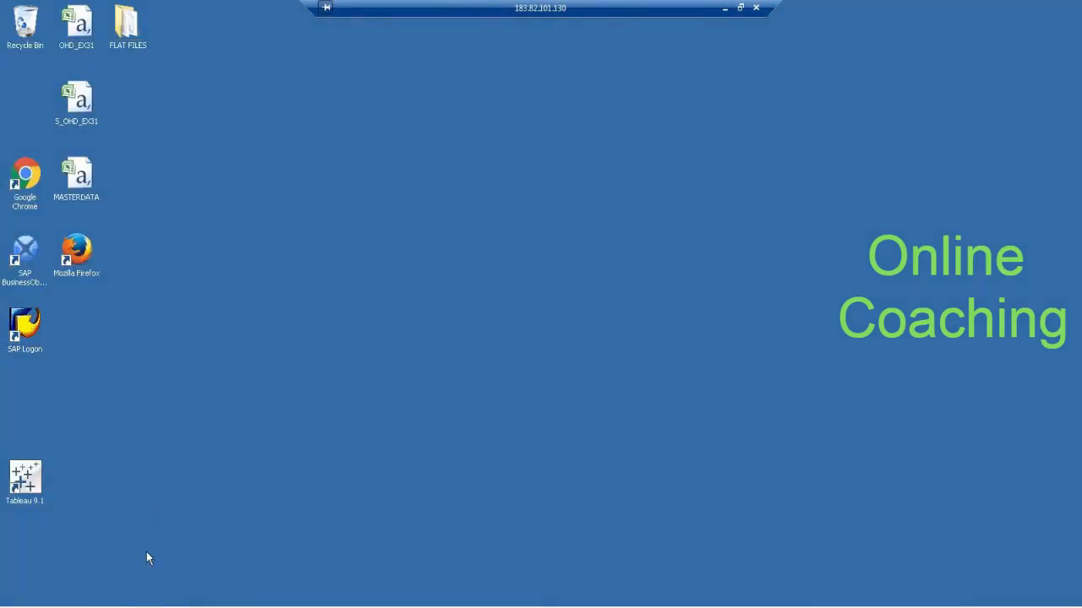
pyautogui.press('super+e')
pyautogui.click(74, 290)
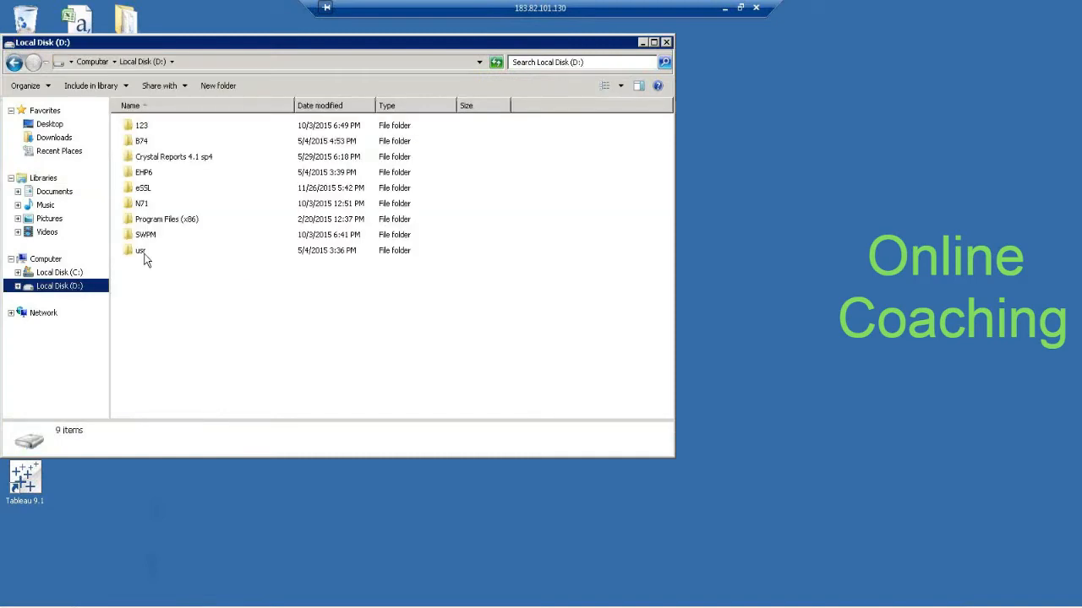
# Open the folder usr\sap\B74\DVEBMGS27\work on drive D.
pyautogui.doubleClick(142, 251)
pyautogui.doubleClick(142, 128)
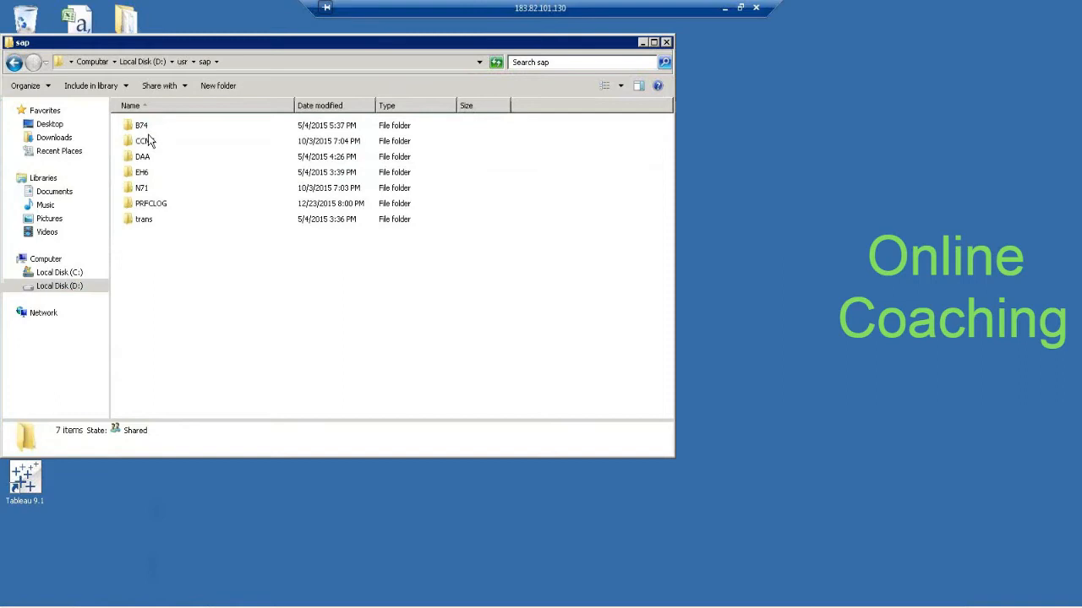
pyautogui.doubleClick(142, 127)
pyautogui.doubleClick(162, 142)
pyautogui.doubleClick(142, 204)
# Find the TRANSACTION DATA VARIABLE file in the work folder and open it in Excel.
pyautogui.click(179, 296)
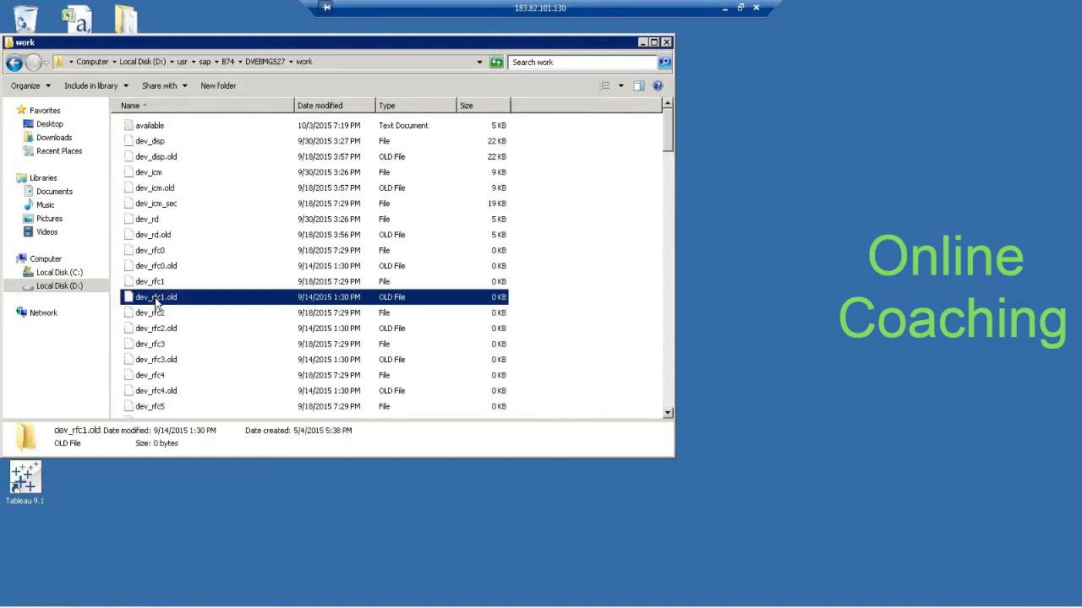
pyautogui.scroll(-15, 160, 300)
pyautogui.scroll(-10, 157, 303)
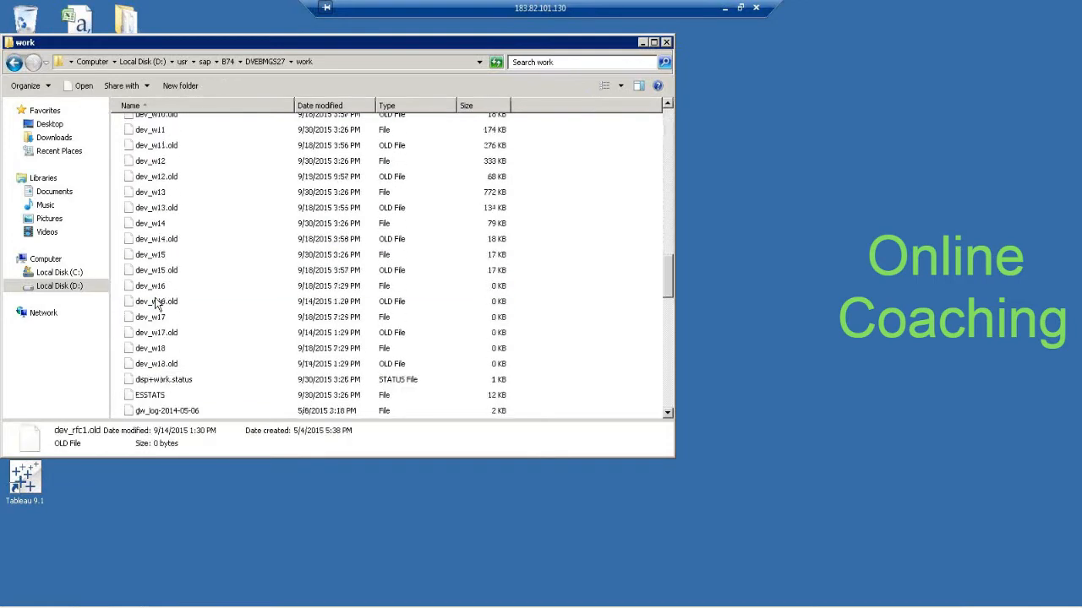
pyautogui.scroll(-6, 157, 303)
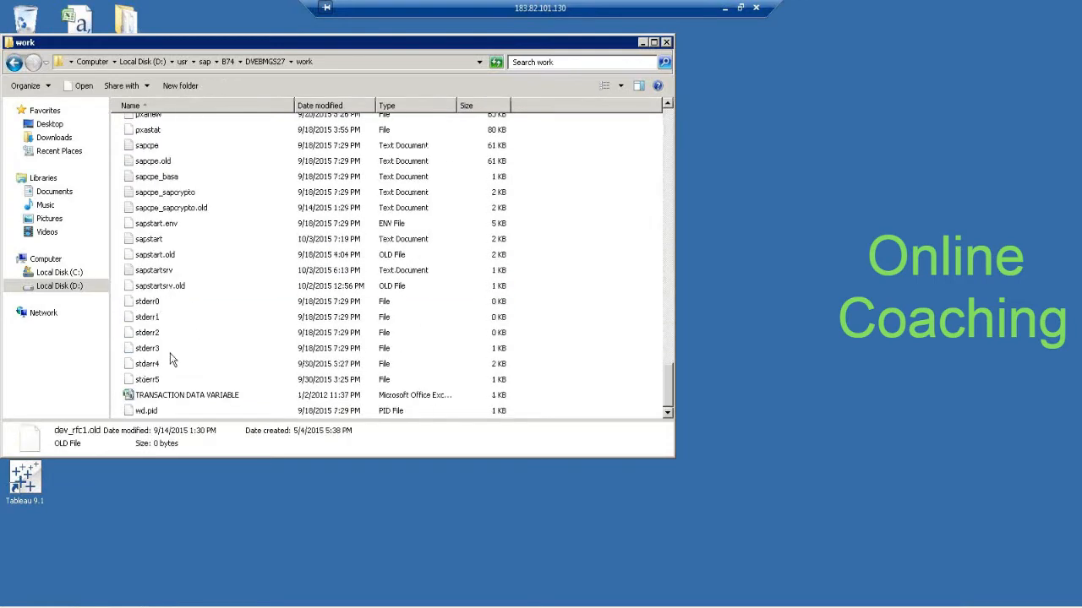
pyautogui.click(215, 398)
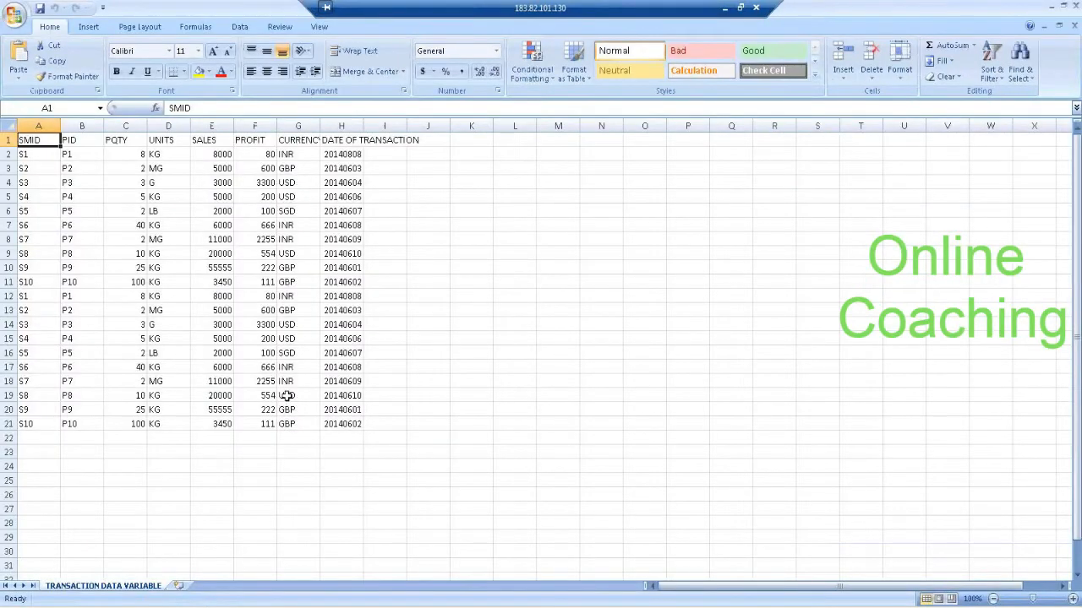
# In the first S1 record (row 2), set PQTY to 2, SALES to 2222 and PROFIT to 22.
pyautogui.click(118, 154)
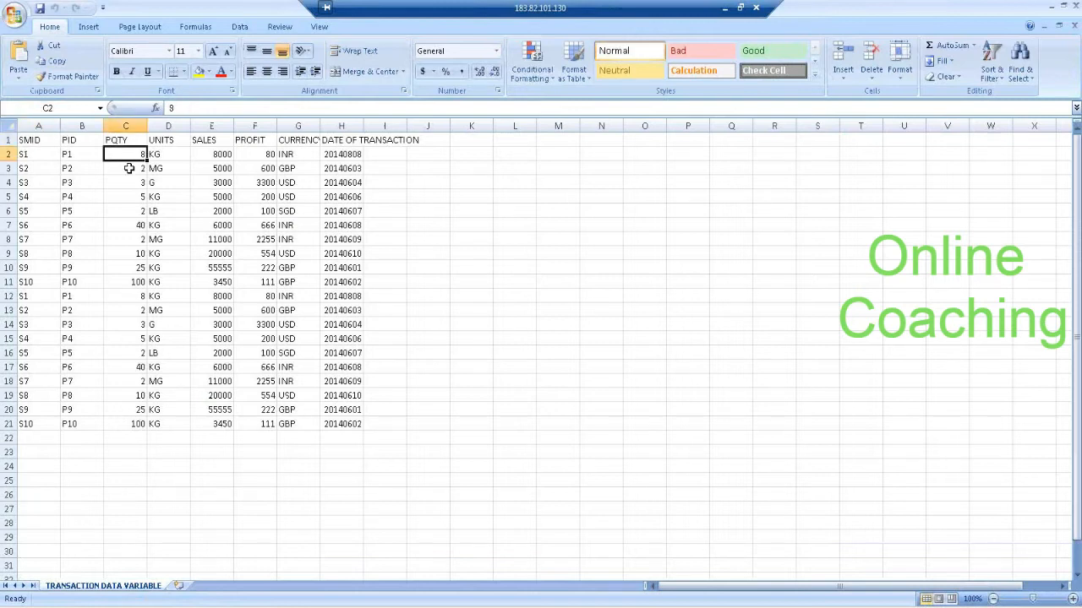
pyautogui.write('2')
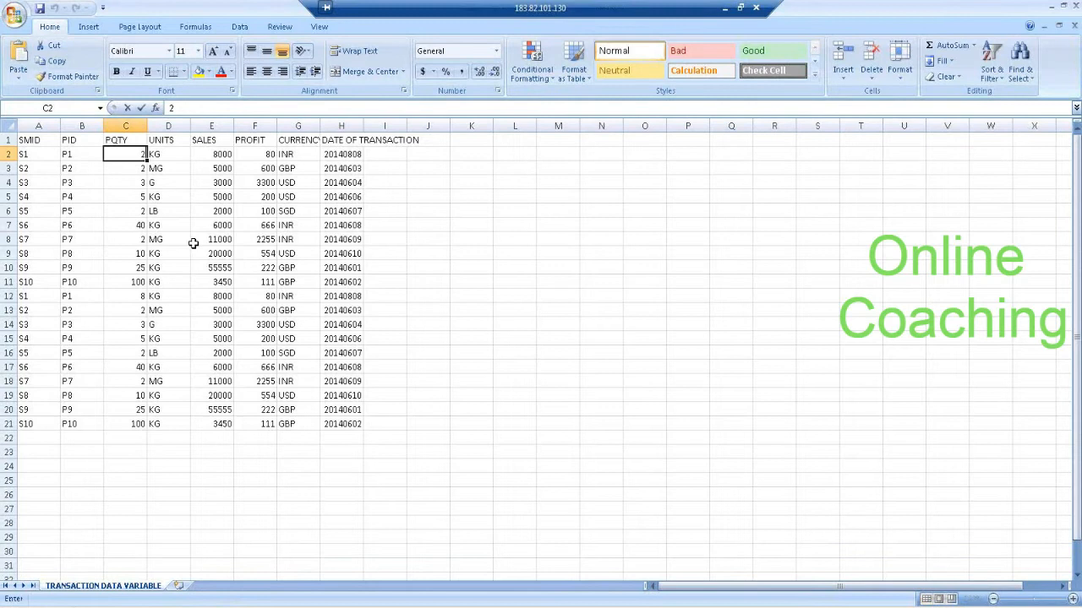
pyautogui.press('Return')
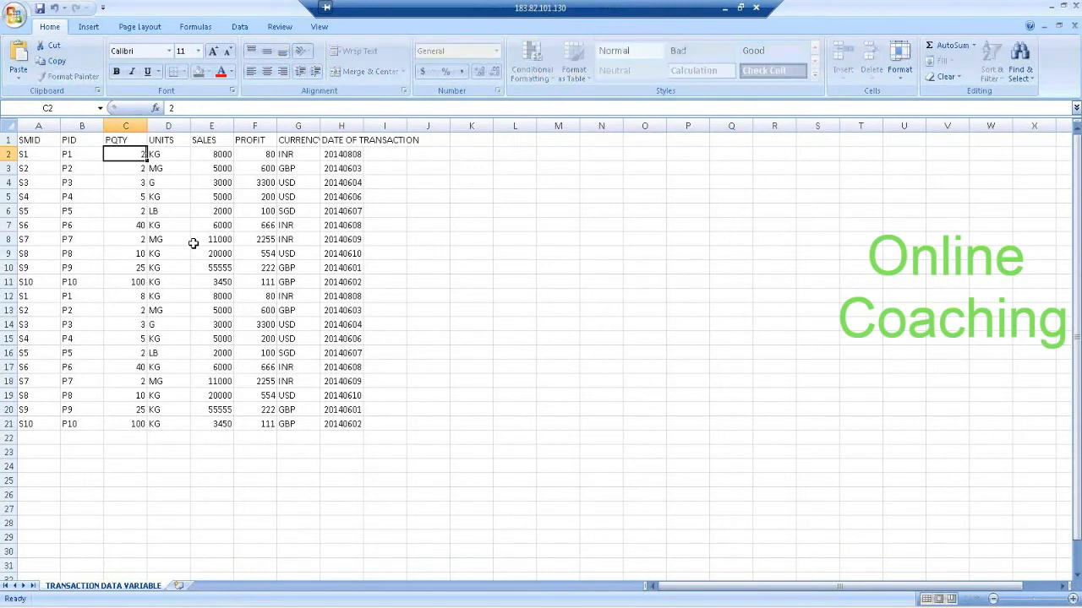
pyautogui.press('Right')
pyautogui.press('Right')
pyautogui.write('2222')
pyautogui.press('Right')
pyautogui.write('22')
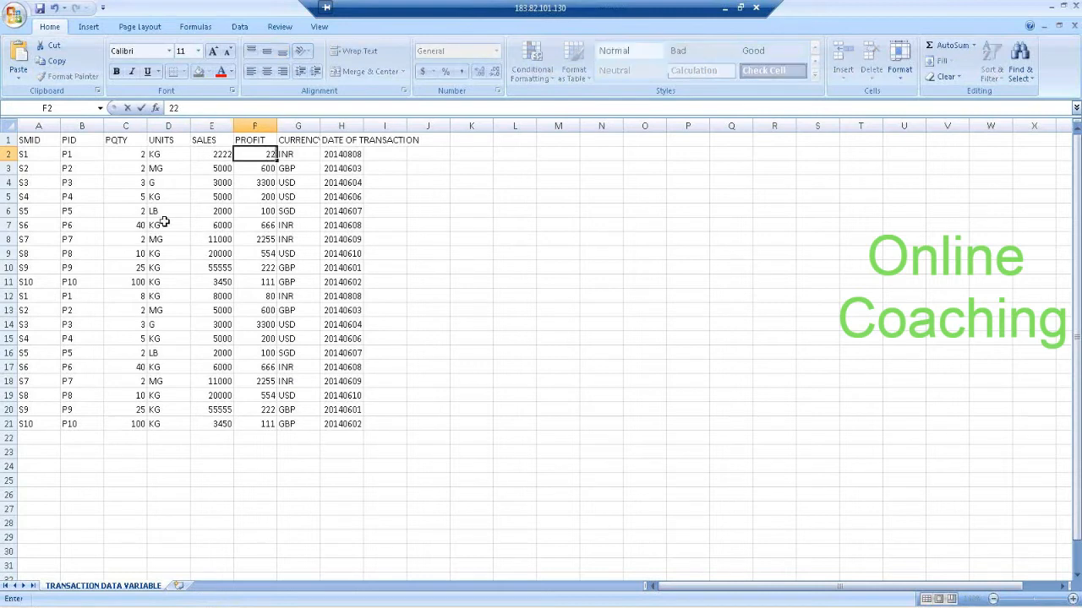
# Copy the PID to PROFIT values of row 2 over the same columns of the second S1 record in row 12.
pyautogui.moveTo(65, 156); pyautogui.dragTo(268, 155)
pyautogui.hotkey('ctrl', 'c')
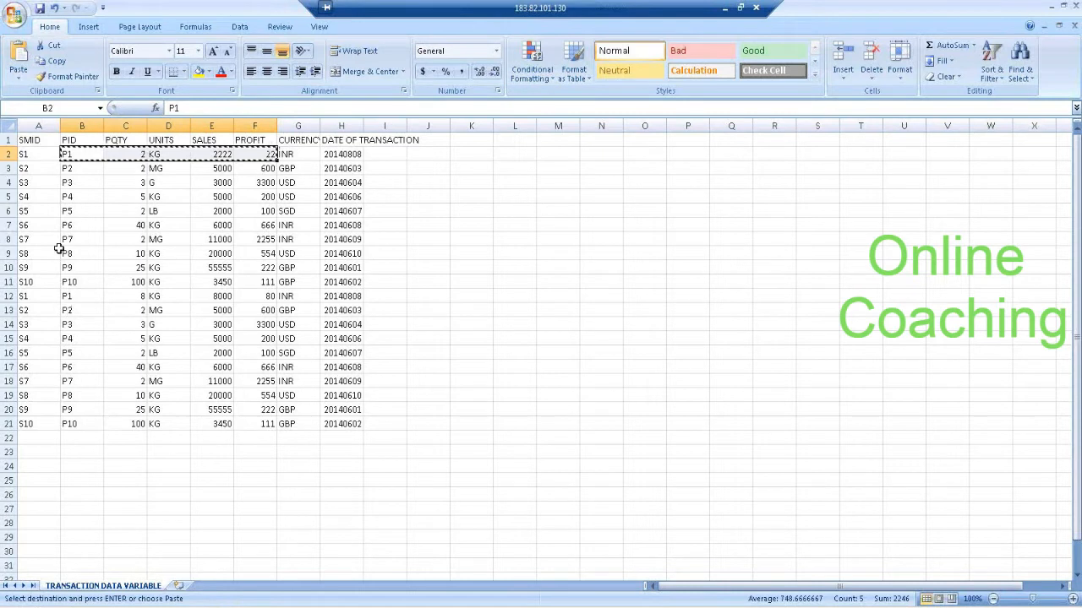
pyautogui.moveTo(69, 296); pyautogui.dragTo(254, 296)
pyautogui.hotkey('ctrl', 'v')
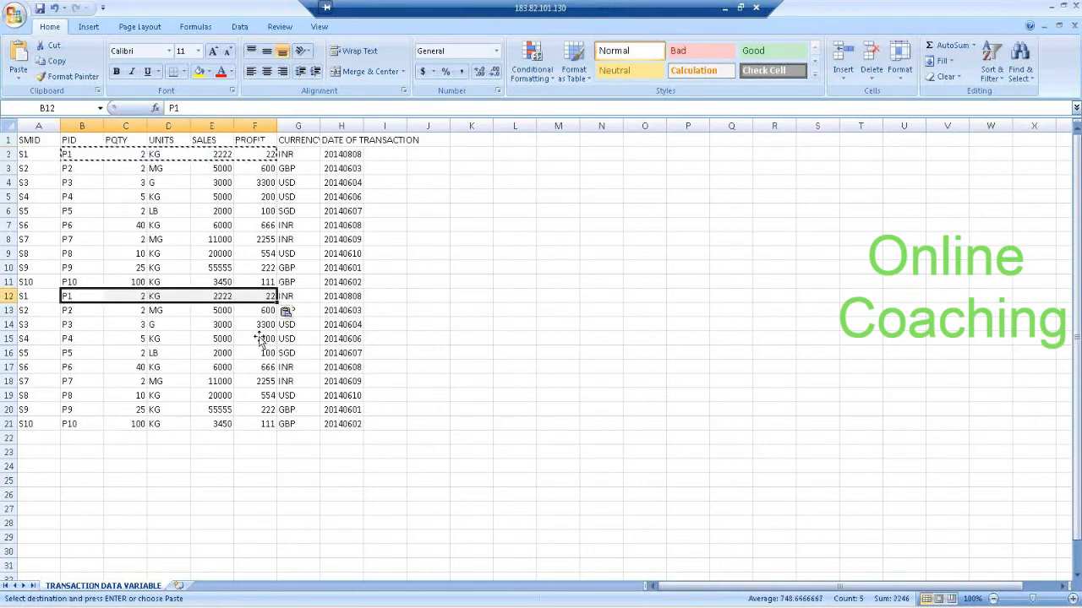
pyautogui.click(248, 455)
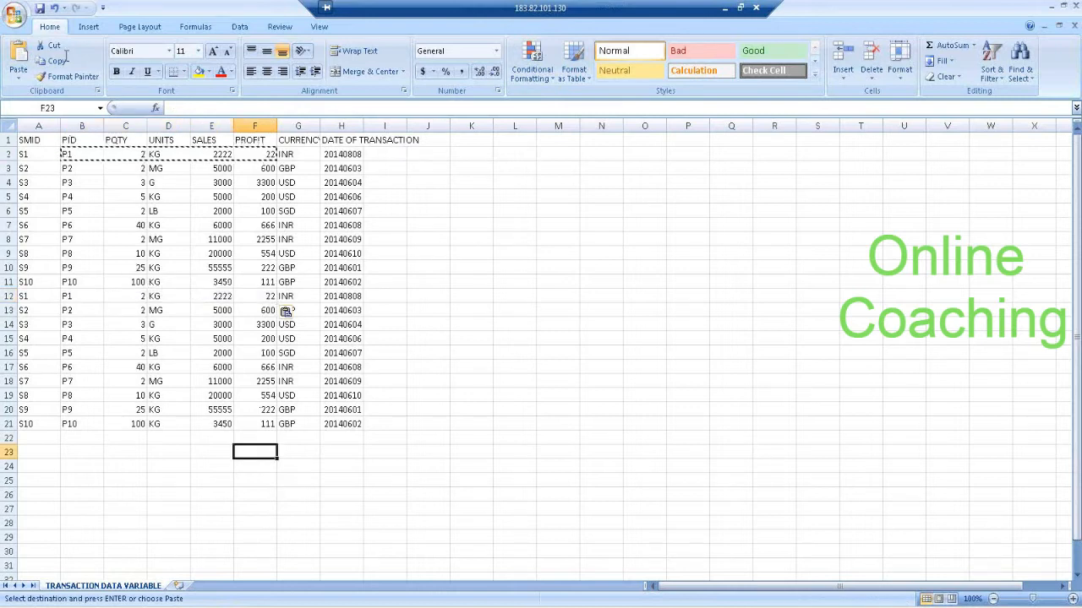
# Save the changes to TRANSACTION DATA VARIABLE.csv, keeping the CSV format, and close Excel without saving again.
pyautogui.click(40, 8)
pyautogui.click(488, 356)
pyautogui.click(1075, 6)
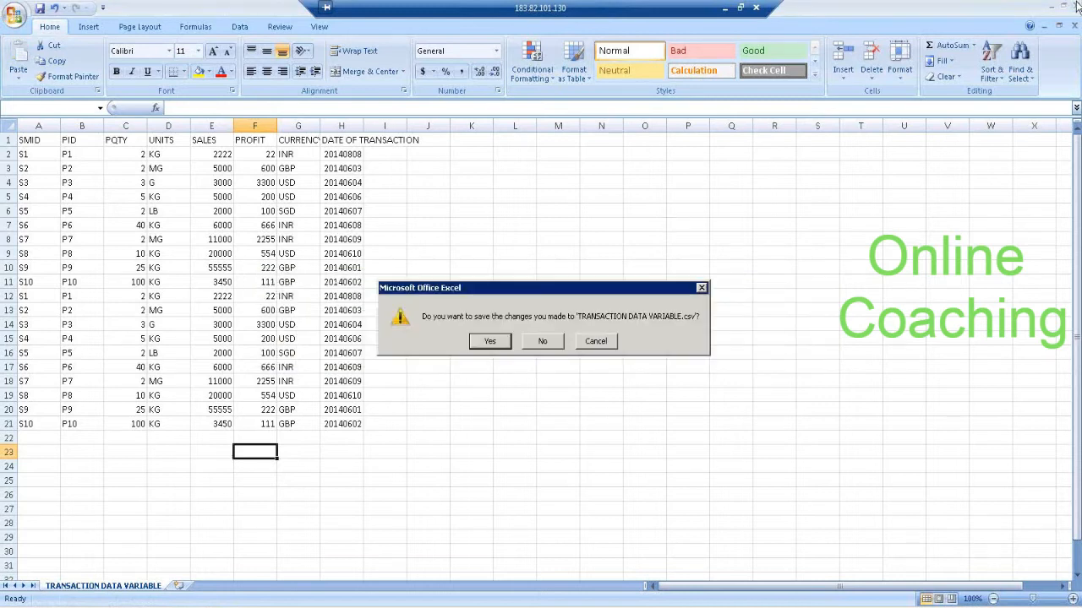
pyautogui.click(544, 342)
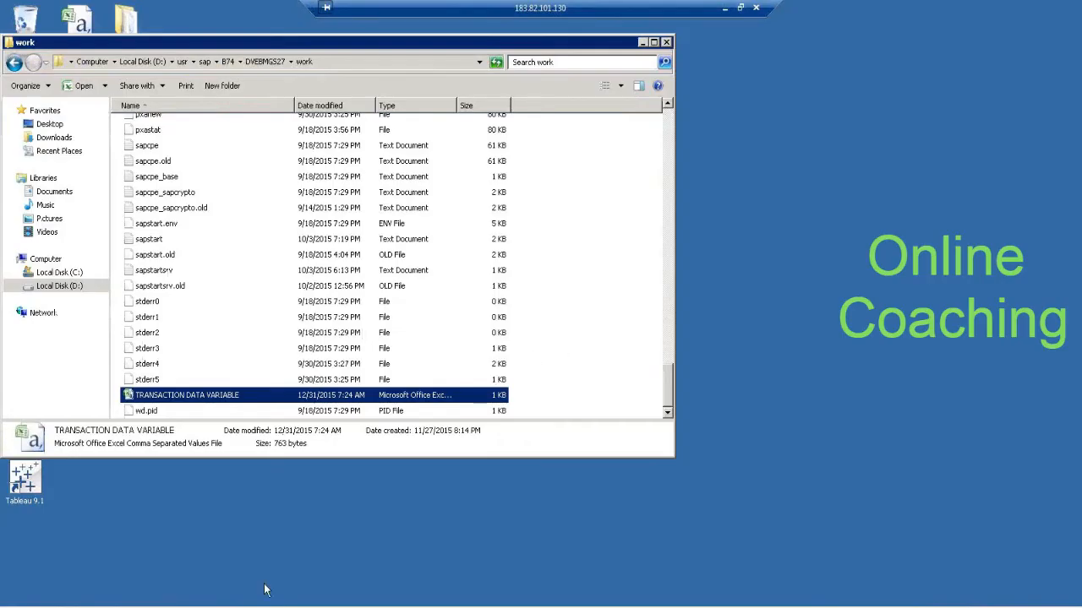
# Switch to the SAP Data Warehousing Workbench and create an InfoPackage described as INFOPAK FOR DELTA for DataSource DS_DEC31.
pyautogui.click(200, 589)
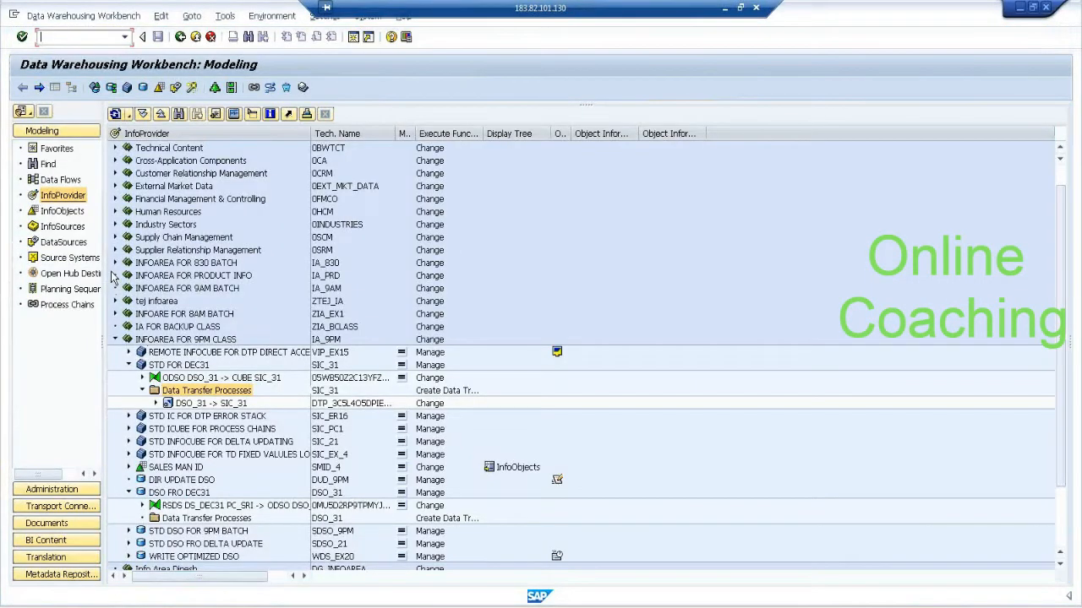
pyautogui.click(64, 243)
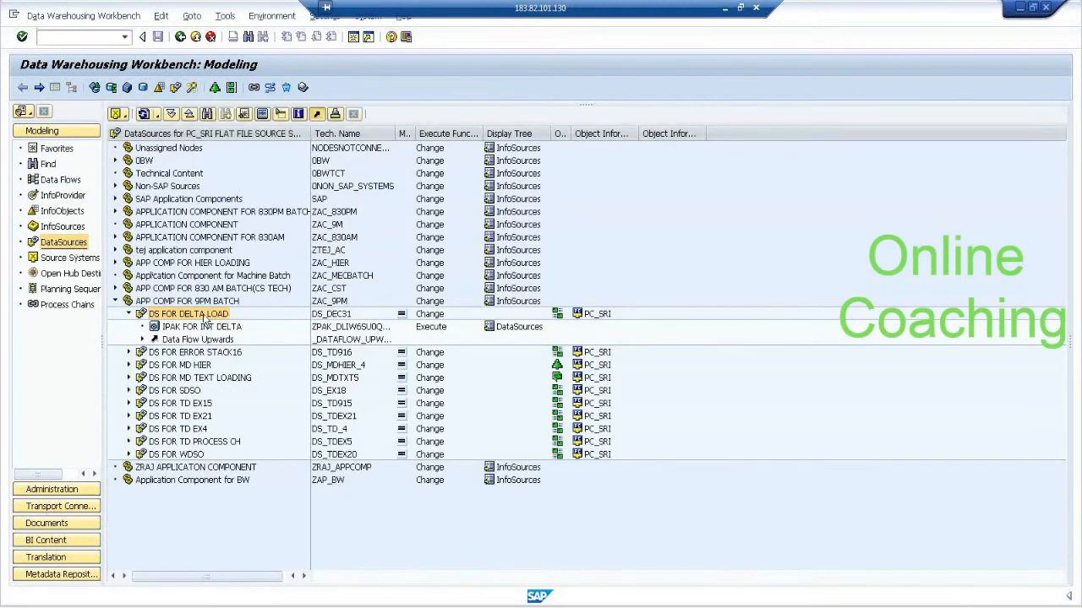
pyautogui.rightClick(206, 318)
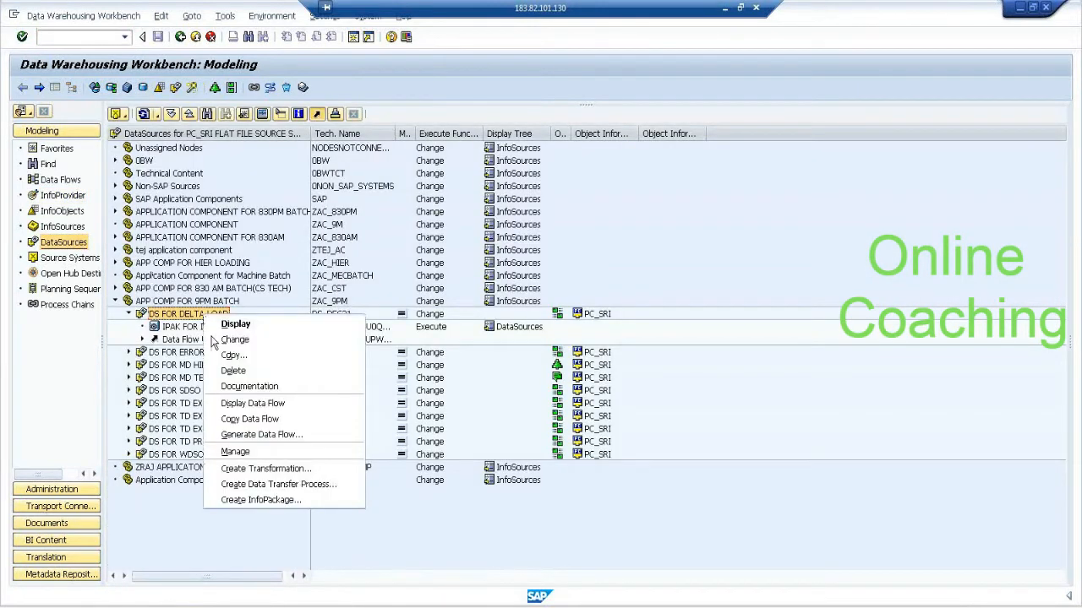
pyautogui.click(285, 500)
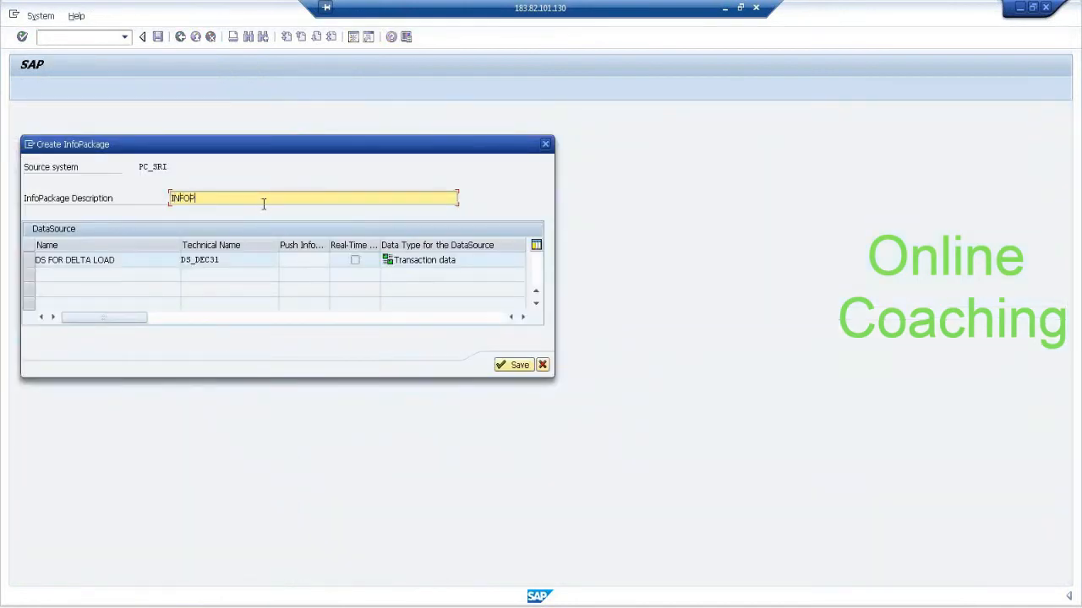
pyautogui.write('INFOPAK FOR DELTA')
pyautogui.press('Return')
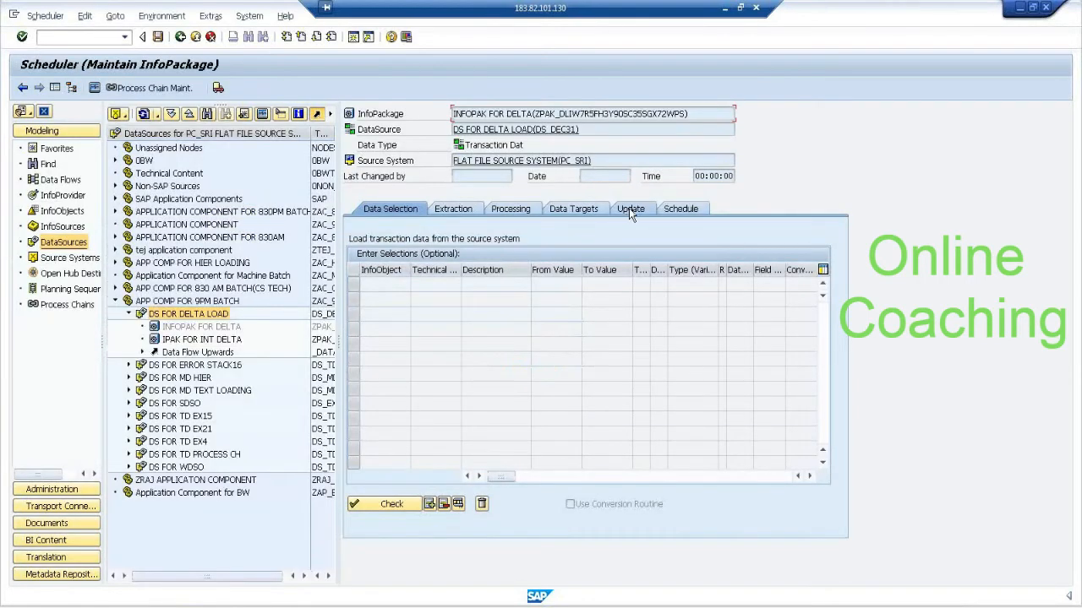
# Set the InfoPackage's update mode to Delta Update and start the data load immediately.
pyautogui.click(628, 209)
pyautogui.click(400, 270)
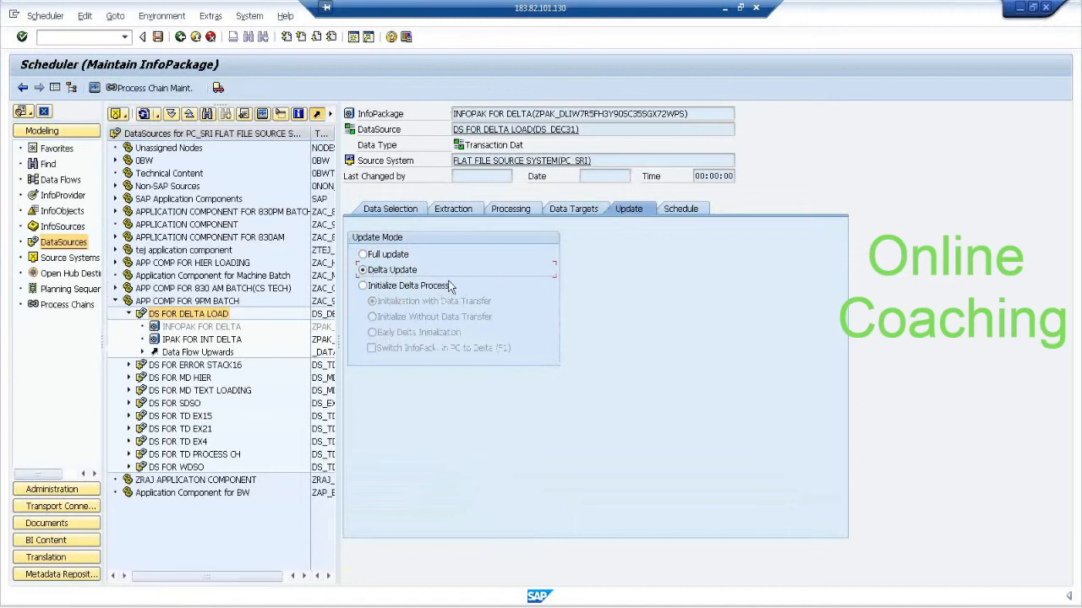
pyautogui.click(681, 211)
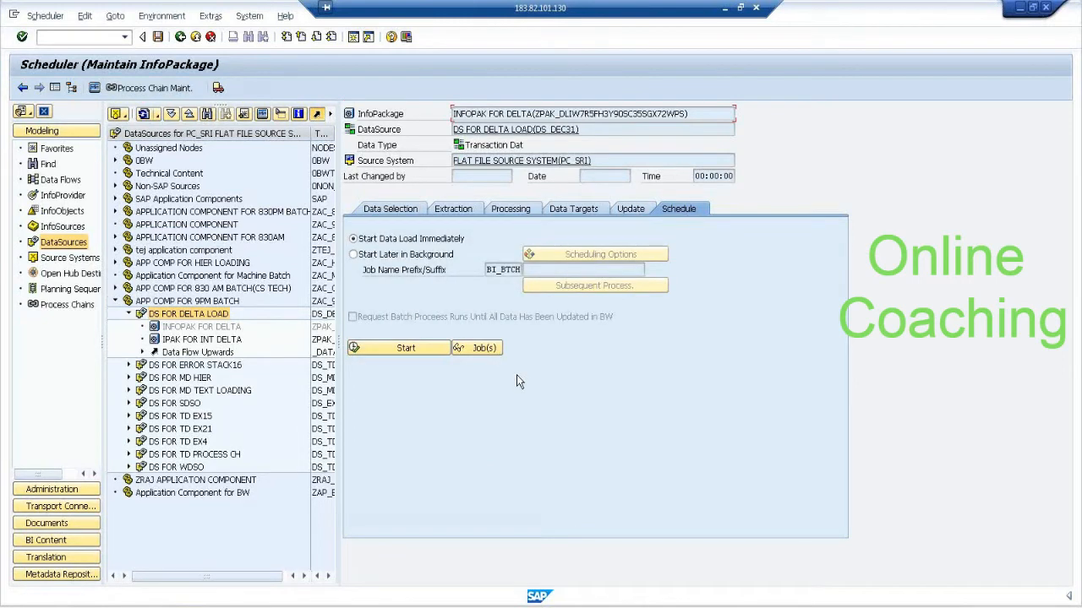
pyautogui.click(399, 348)
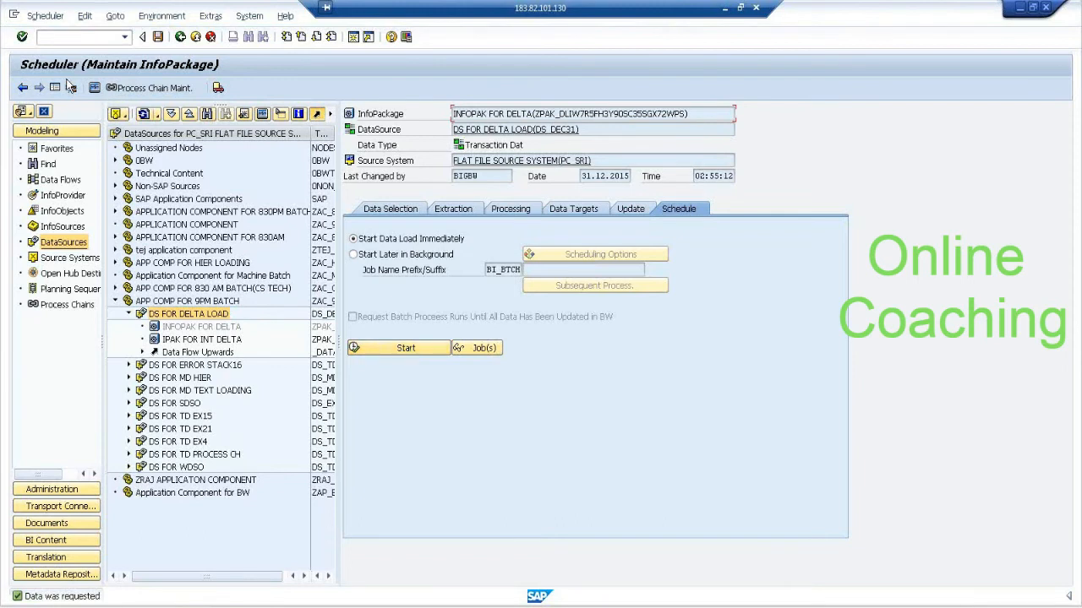
# Open the InfoPackage monitor for the delta request and display its records in PSA Maintenance.
pyautogui.click(96, 88)
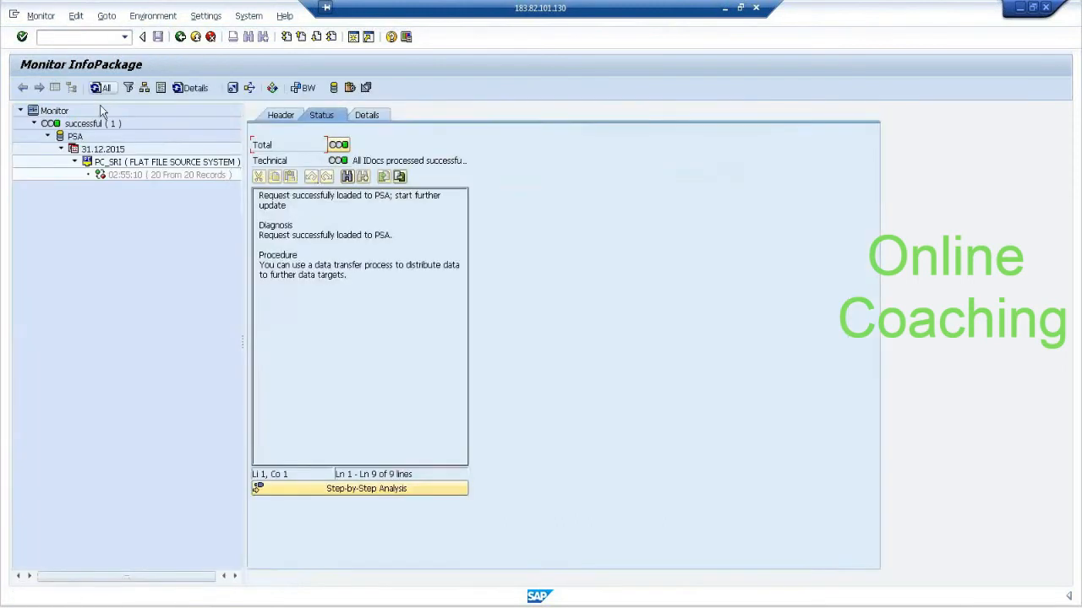
pyautogui.click(177, 175)
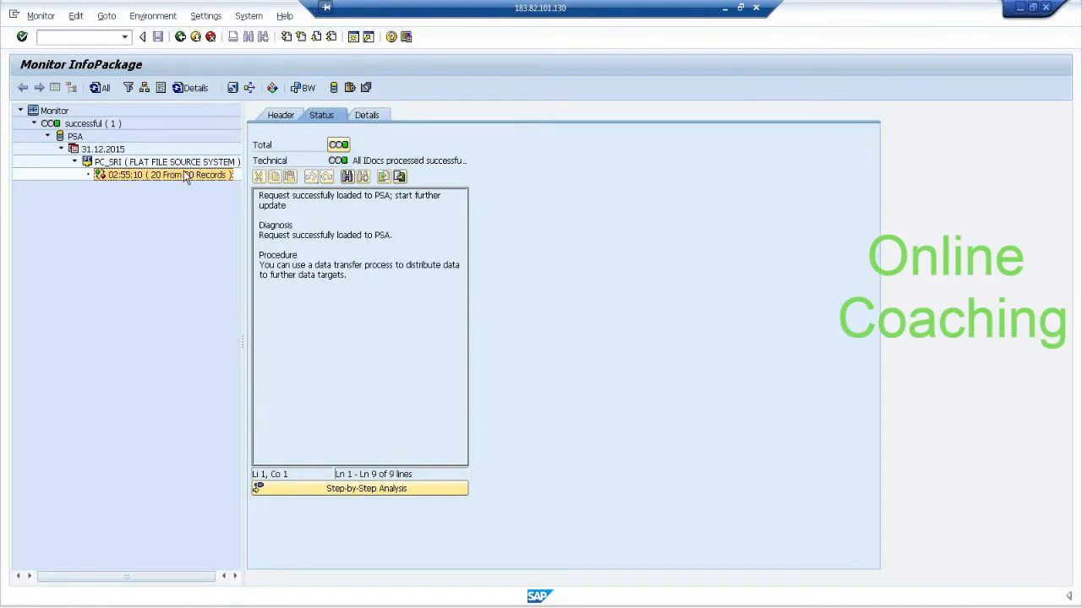
pyautogui.click(333, 88)
pyautogui.click(171, 474)
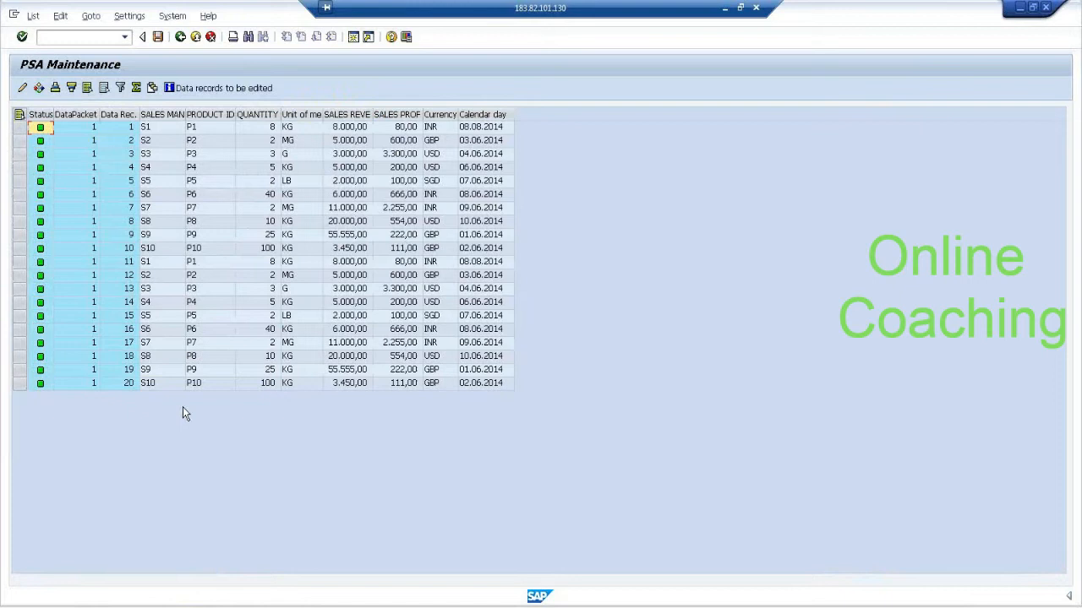
# Check the two S1 records in the PSA data against the edited source file, and return to the InfoPackage.
pyautogui.click(154, 264)
pyautogui.click(161, 128)
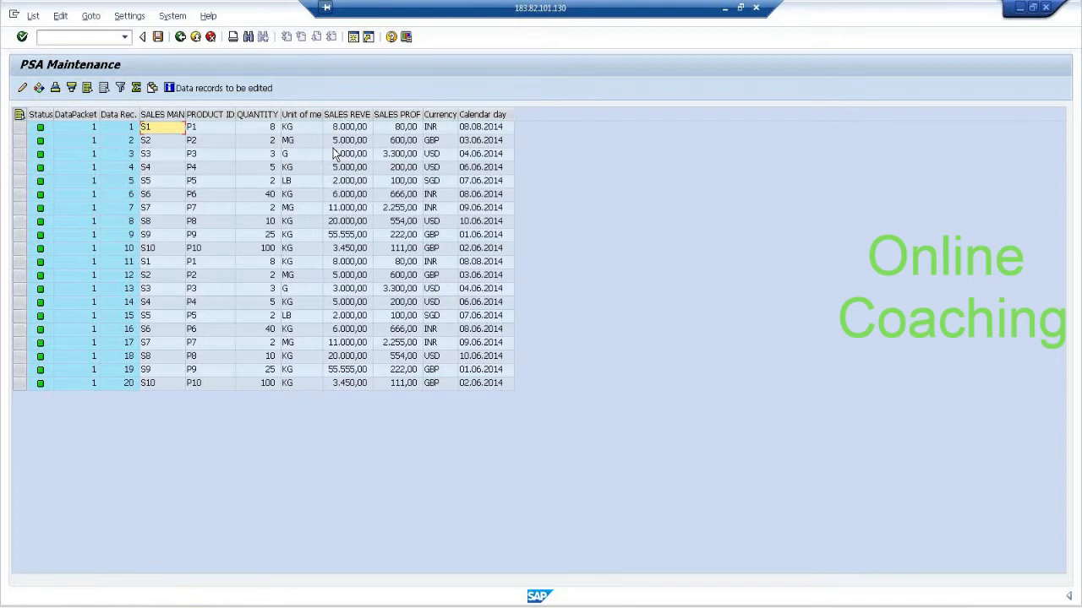
pyautogui.click(157, 263)
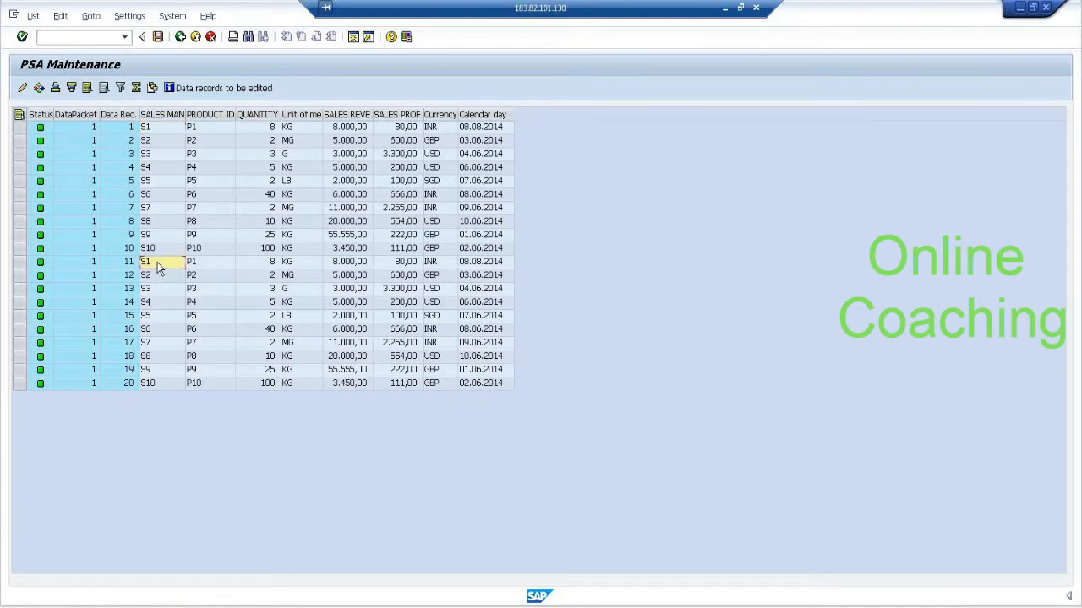
pyautogui.click(180, 38)
pyautogui.click(179, 38)
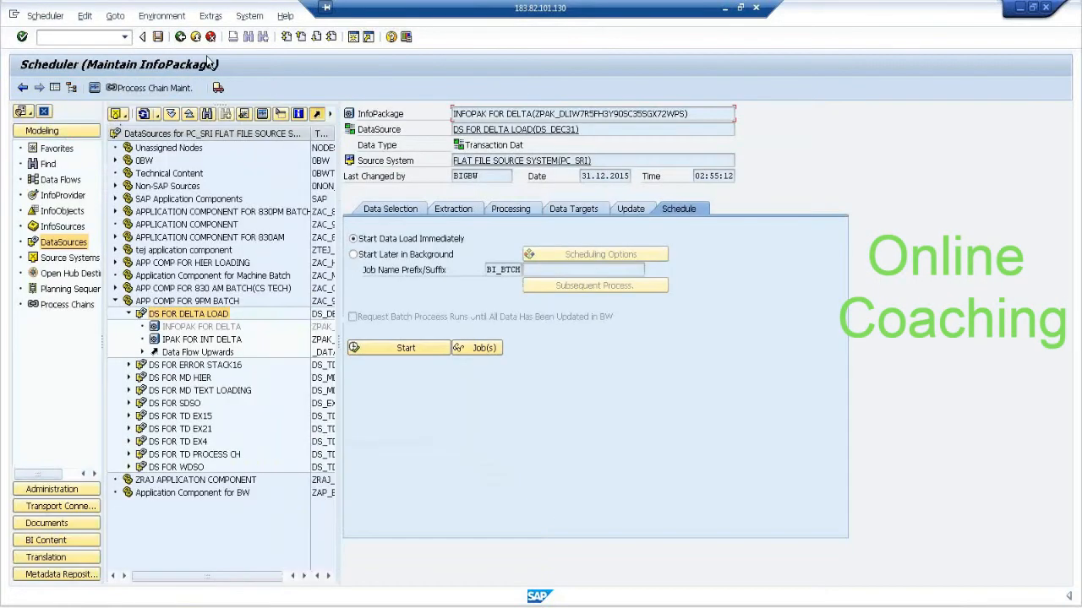
# Leave the InfoPackage and display the extraction settings of DataSource DS_DEC31 to check its source file path.
pyautogui.click(180, 37)
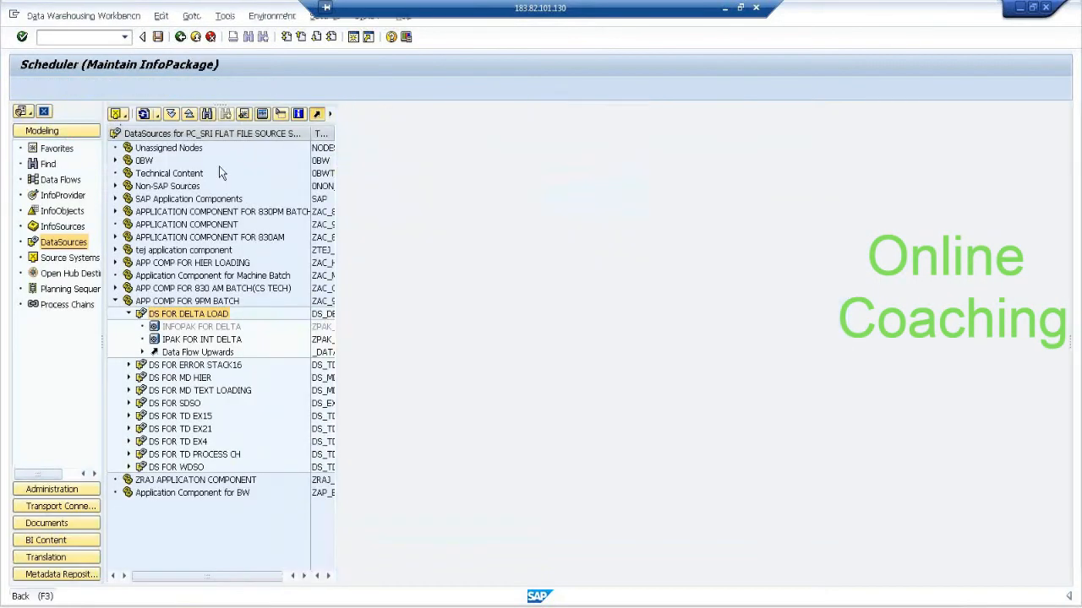
pyautogui.doubleClick(193, 314)
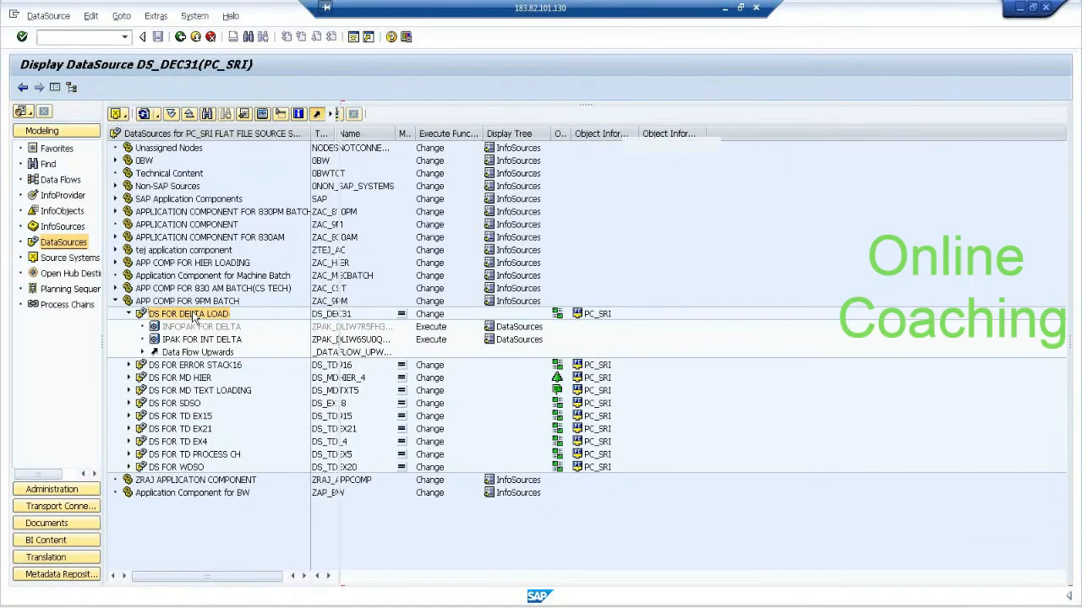
pyautogui.click(455, 179)
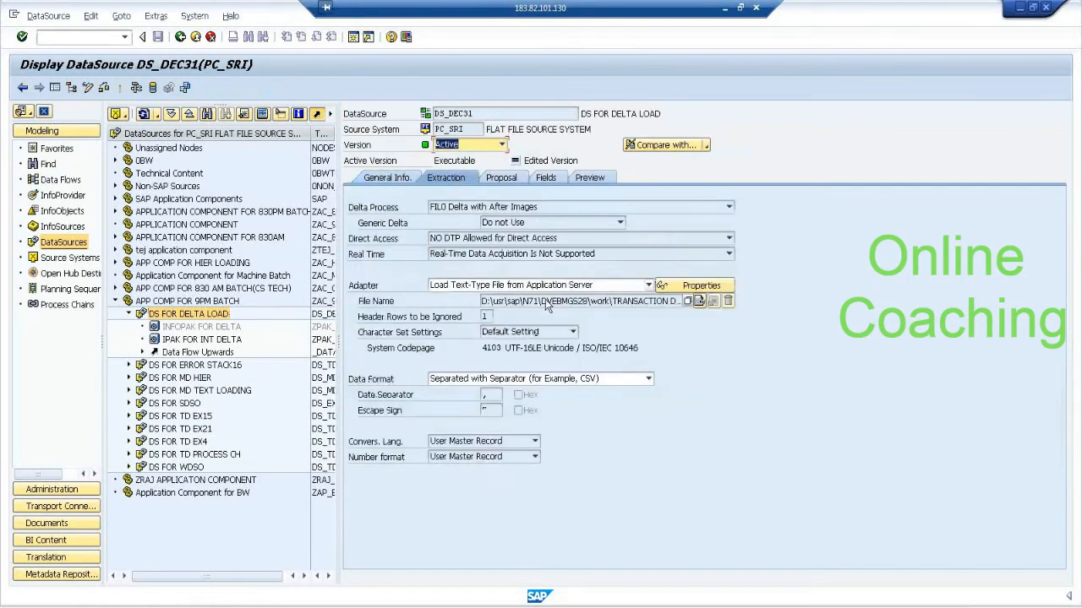
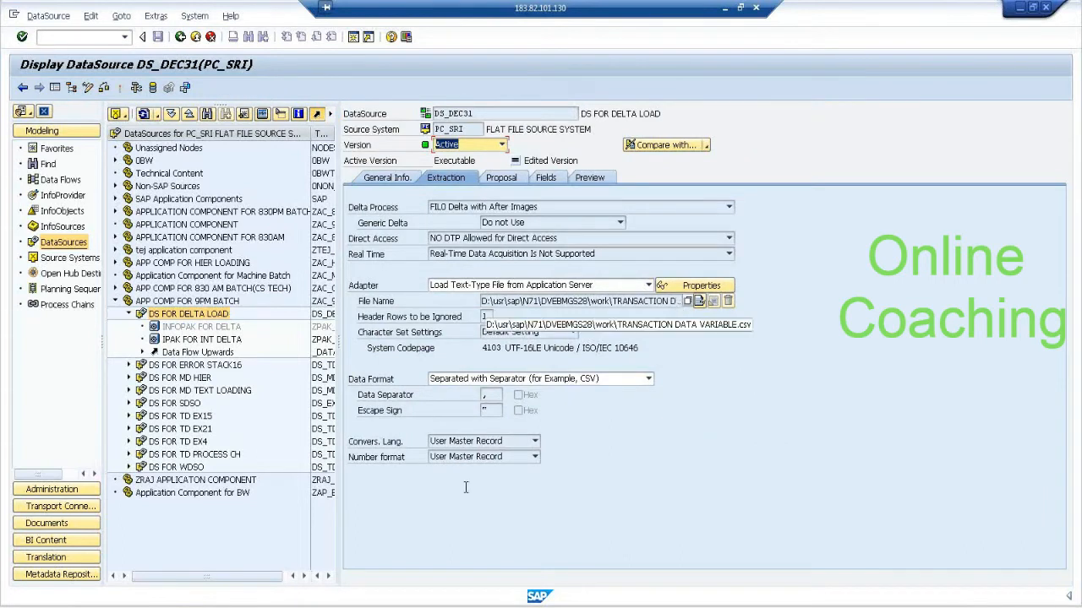
# Open the source file TRANSACTION DATA VARIABLE.csv in Excel and check the units and sales values of both S1 rows.
pyautogui.click(67, 605)
pyautogui.doubleClick(177, 399)
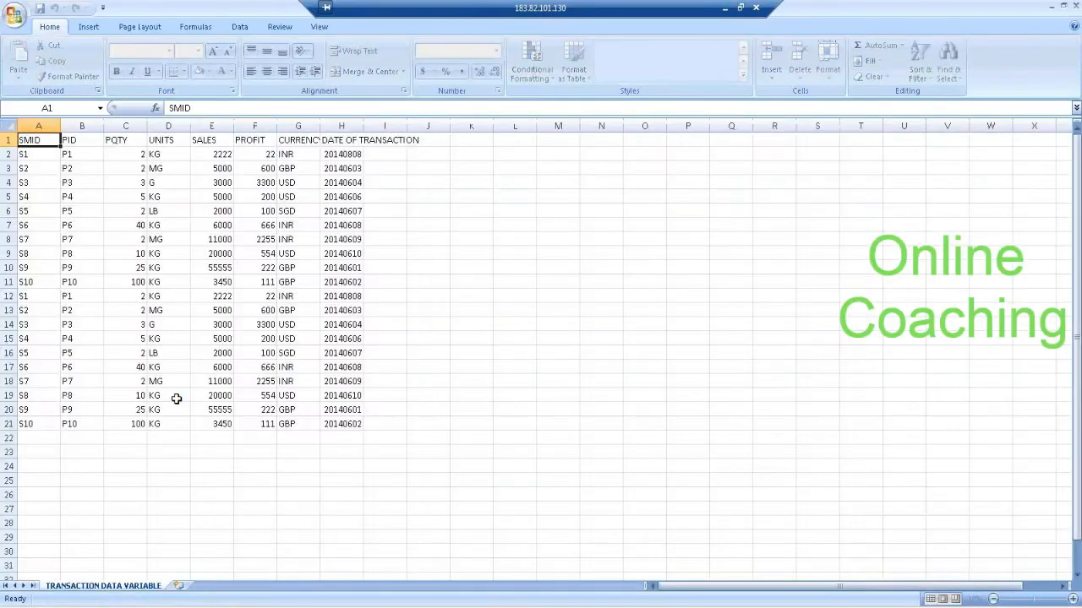
pyautogui.click(154, 159)
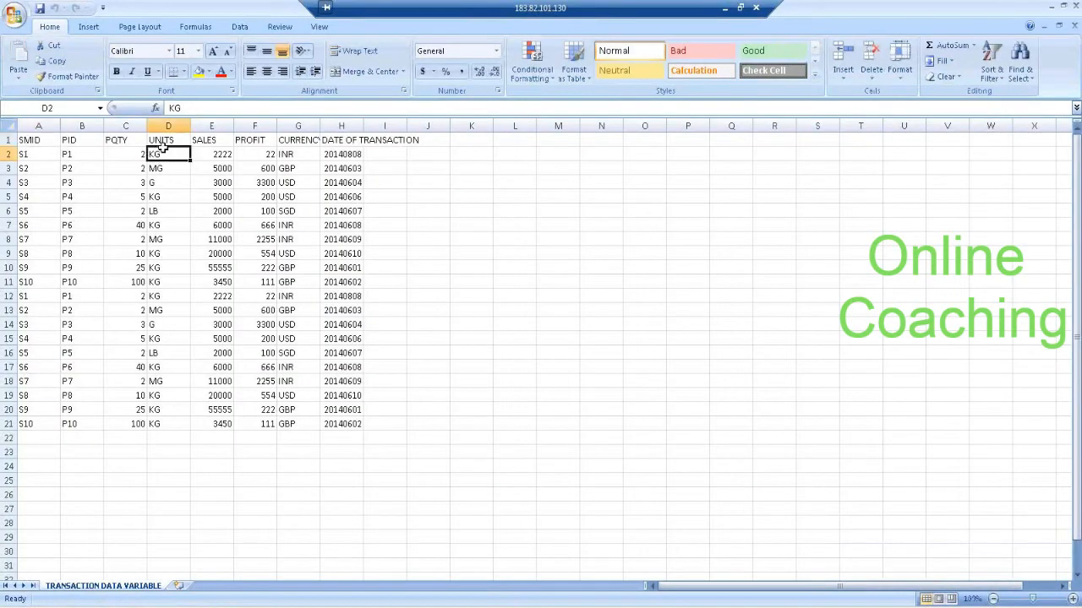
pyautogui.click(224, 154)
pyautogui.click(176, 296)
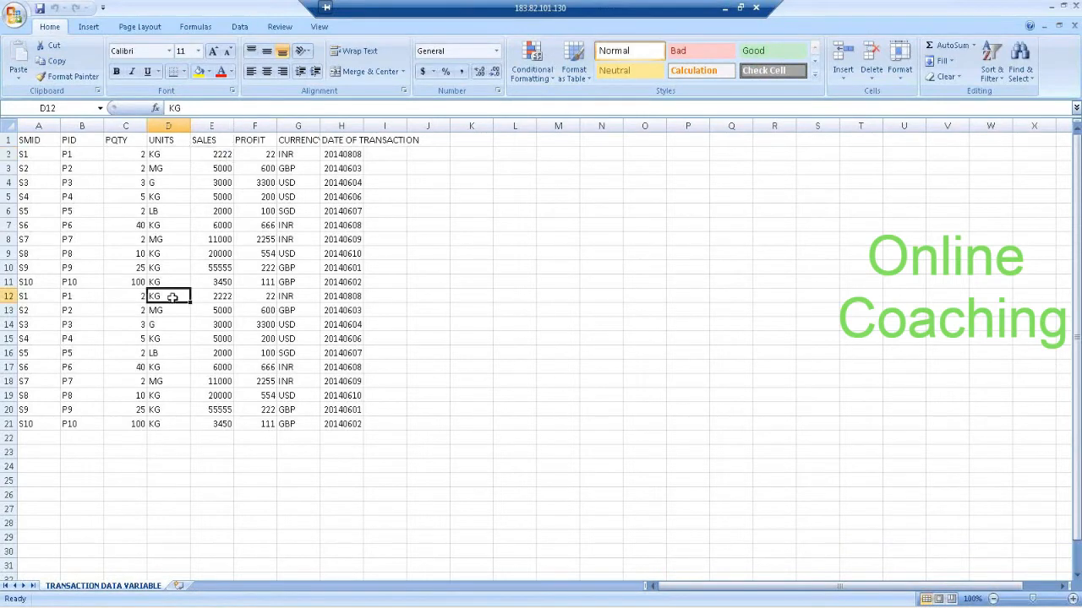
pyautogui.click(214, 296)
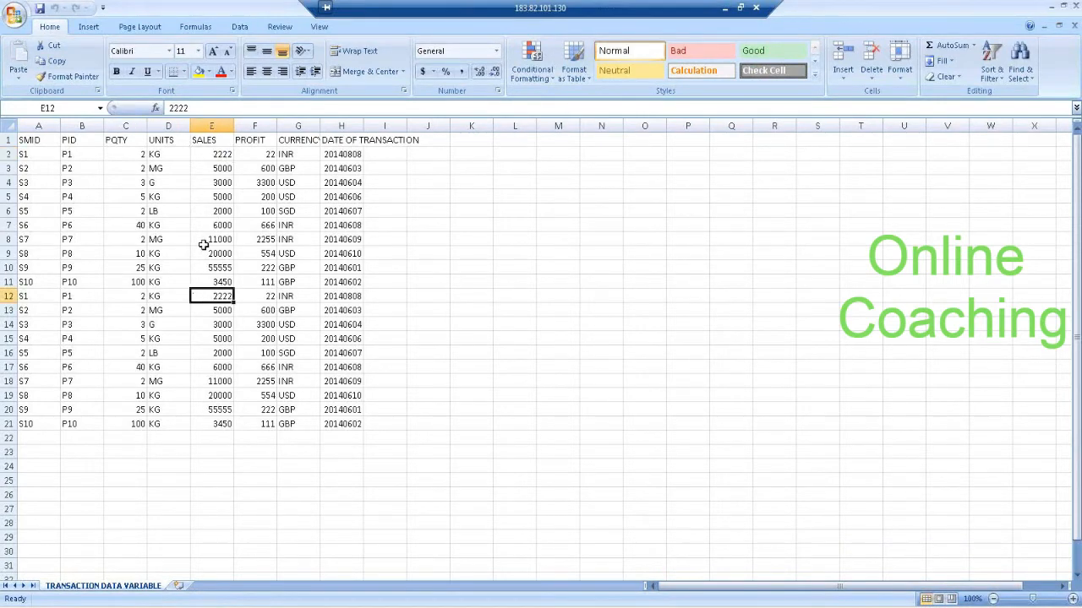
# Save TRANSACTION DATA VARIABLE.csv in CSV format, then close the workbook without saving again and close its work folder.
pyautogui.click(39, 8)
pyautogui.click(492, 356)
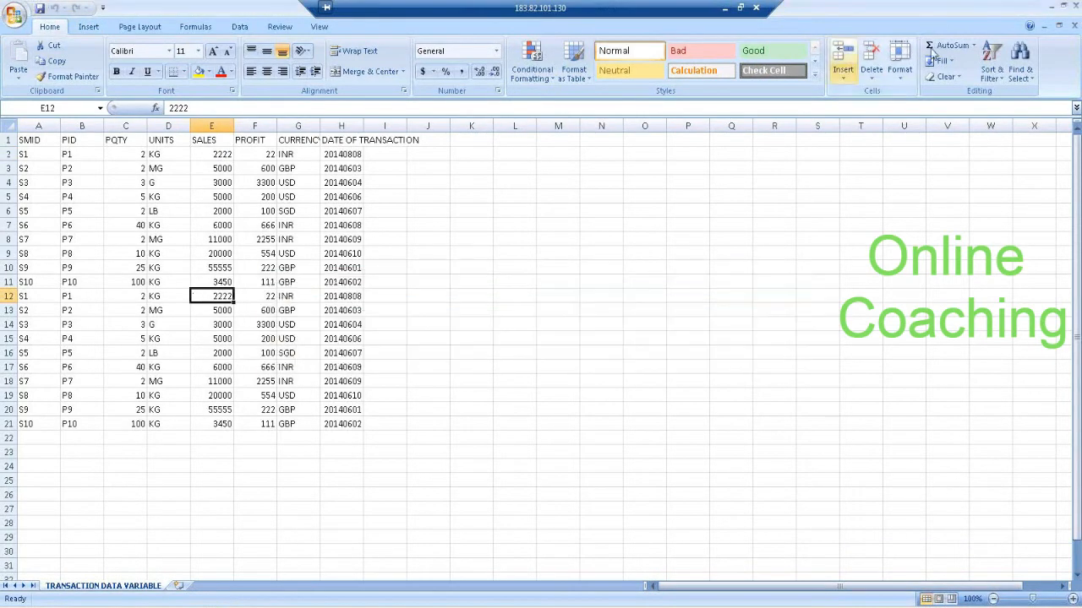
pyautogui.click(1076, 7)
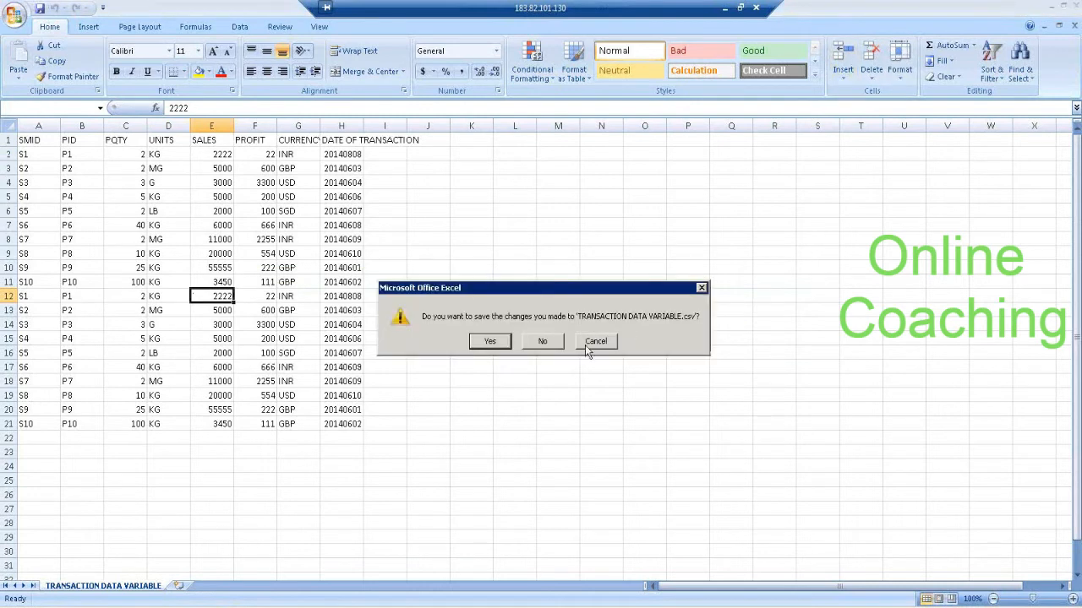
pyautogui.click(543, 342)
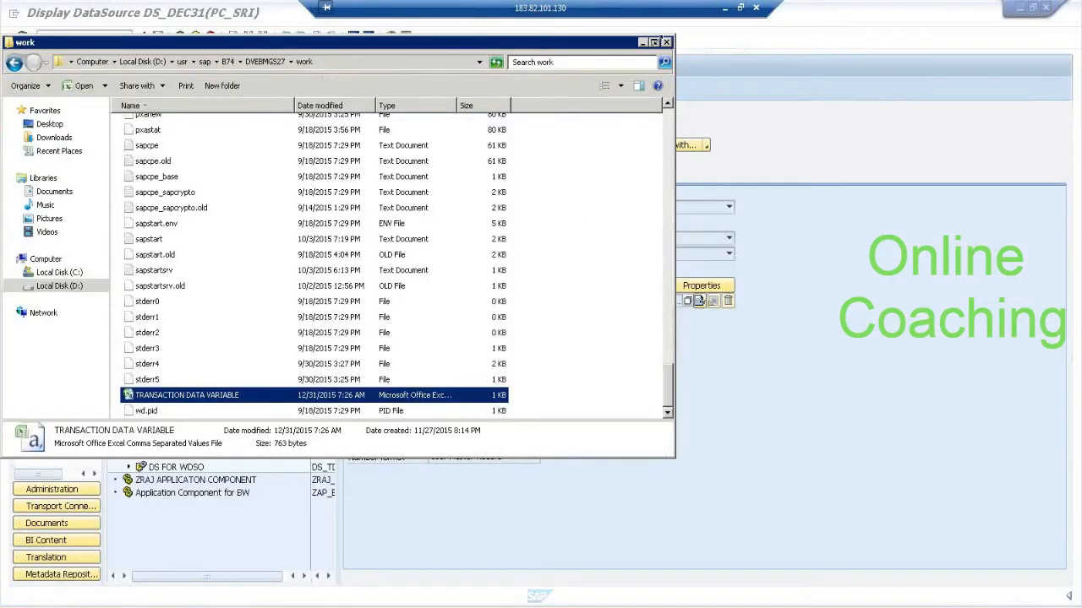
pyautogui.click(666, 42)
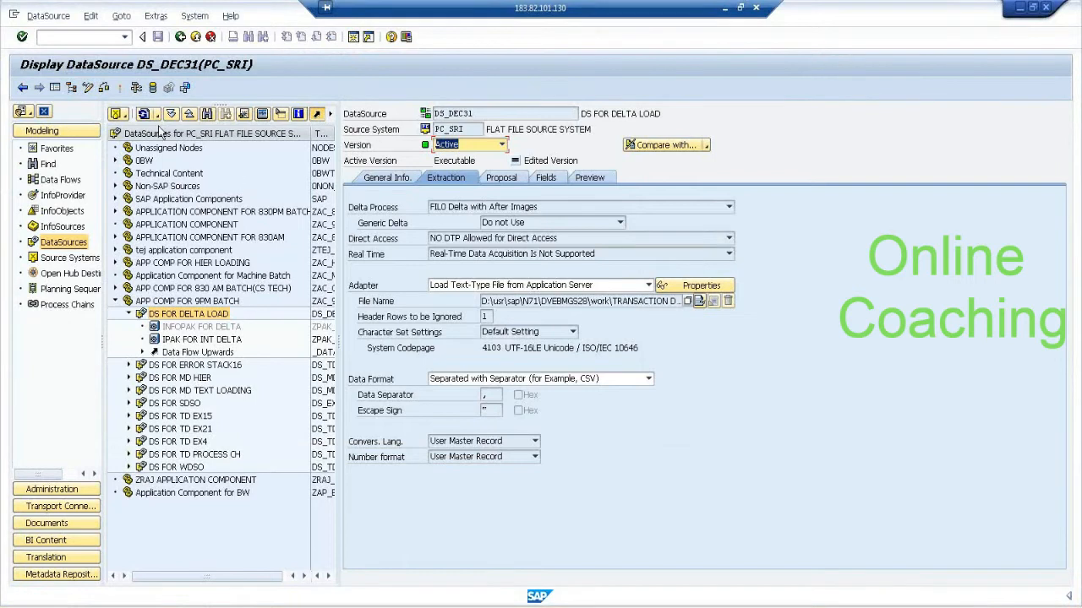
# Switch DataSource DS_DEC31 to change mode and reselect TRANSACTION DATA VARIABLE.csv from the application server's DIR_HOME directory as its source file.
pyautogui.click(89, 88)
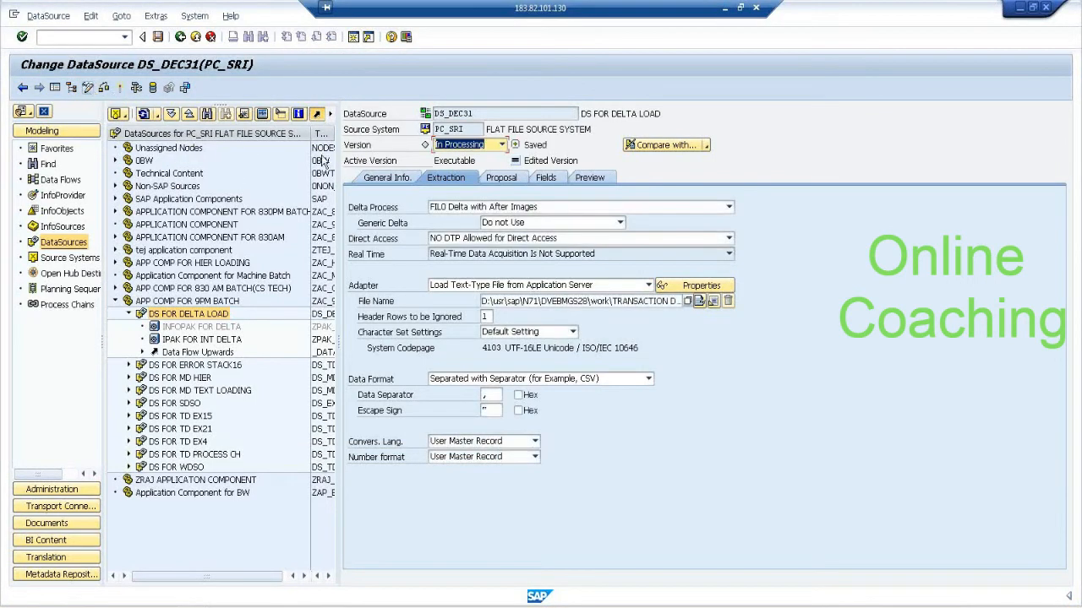
pyautogui.click(687, 301)
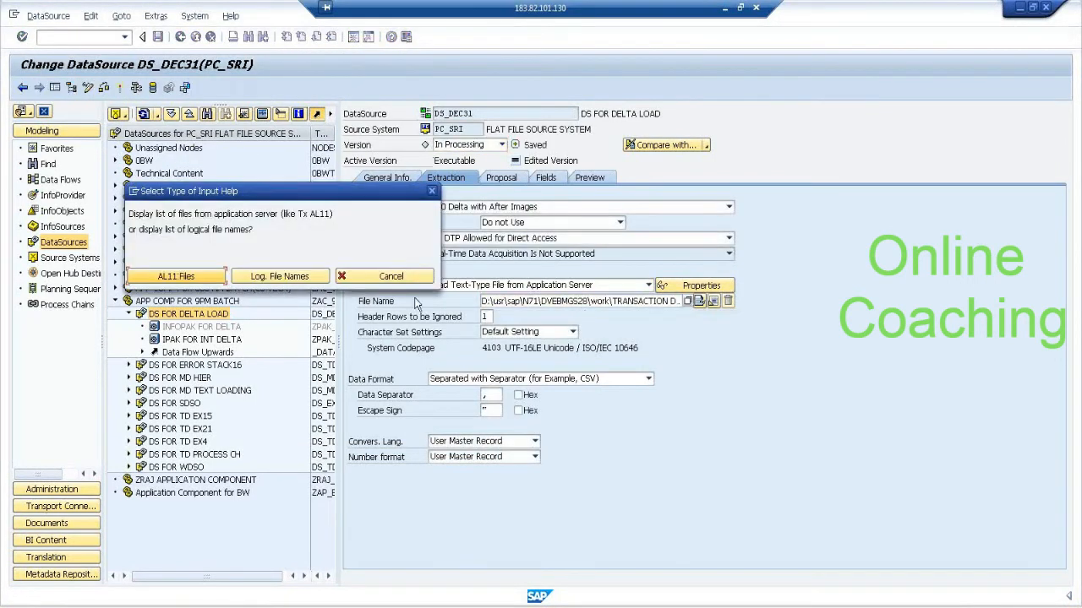
pyautogui.click(164, 274)
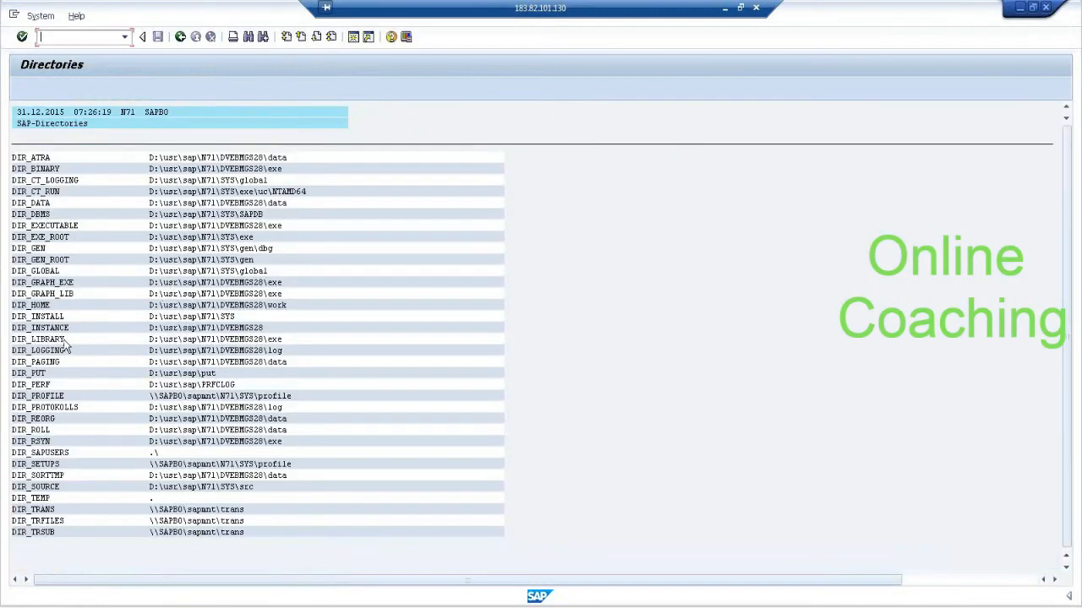
pyautogui.click(43, 306)
pyautogui.doubleClick(43, 307)
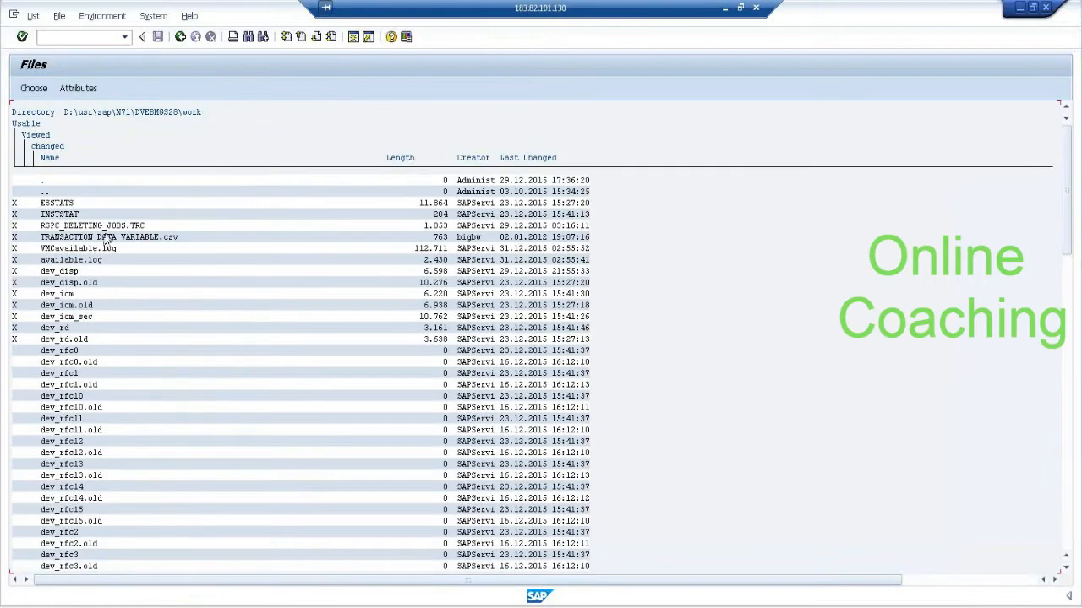
pyautogui.click(153, 237)
pyautogui.doubleClick(155, 241)
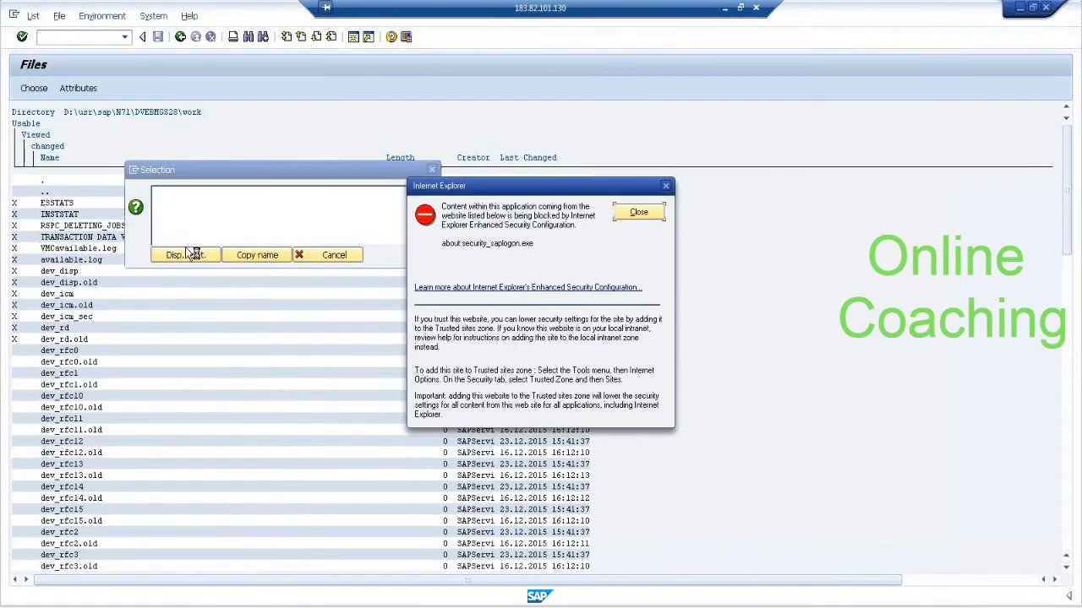
pyautogui.click(646, 214)
pyautogui.click(257, 255)
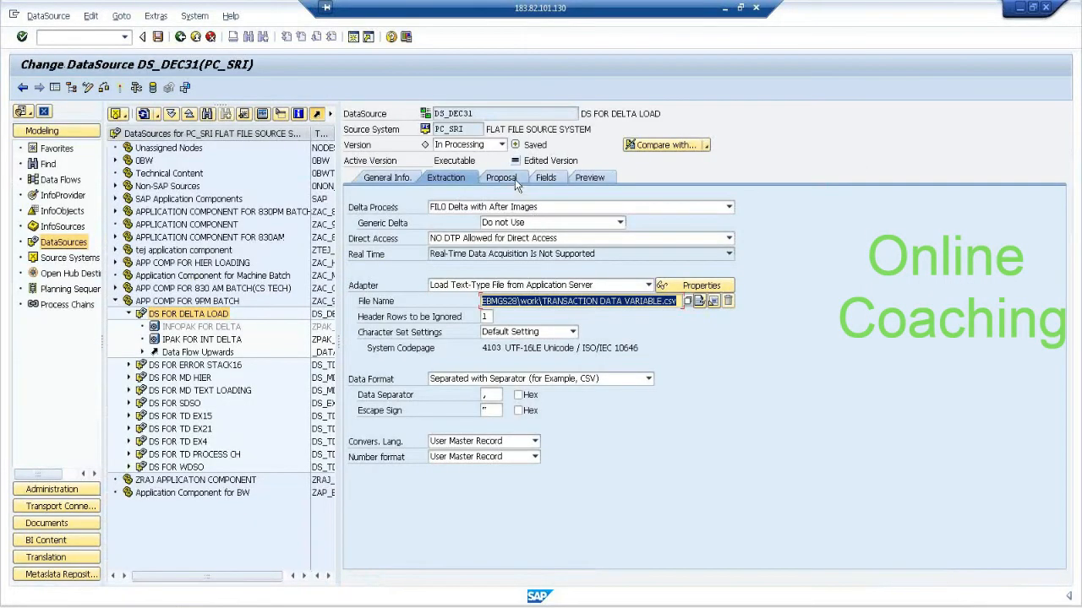
# Activate DataSource DS_DEC31, dismiss the activation log, and return to the DataSource tree.
pyautogui.click(119, 87)
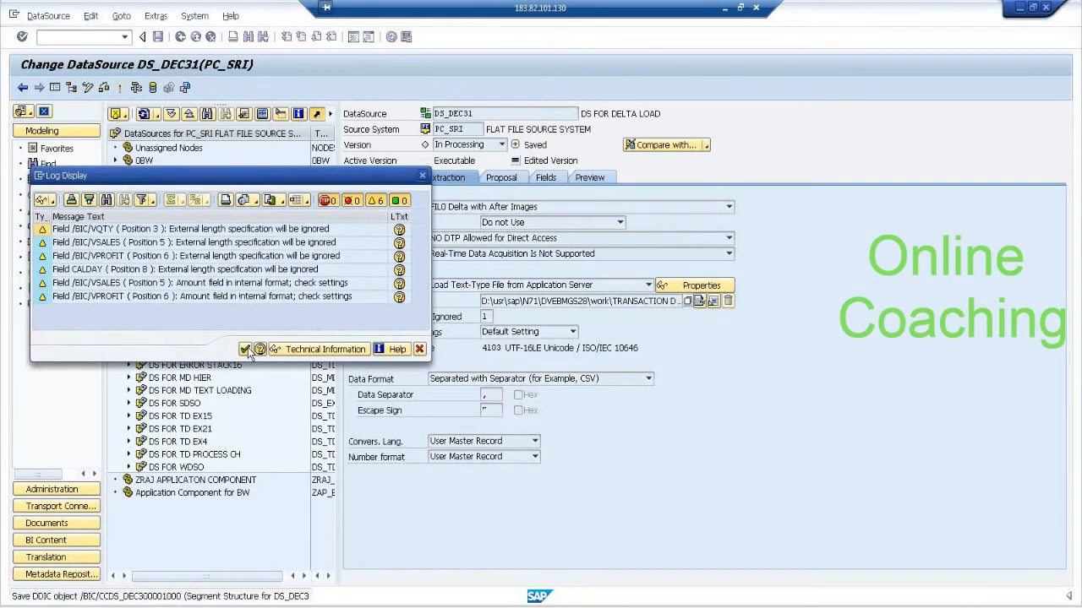
pyautogui.click(245, 350)
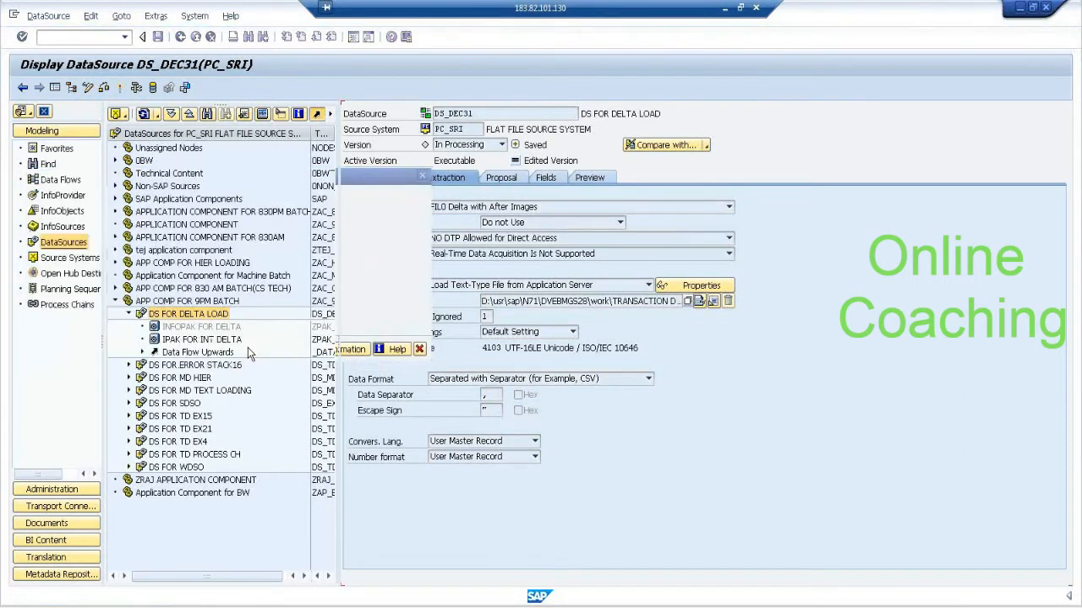
pyautogui.click(180, 36)
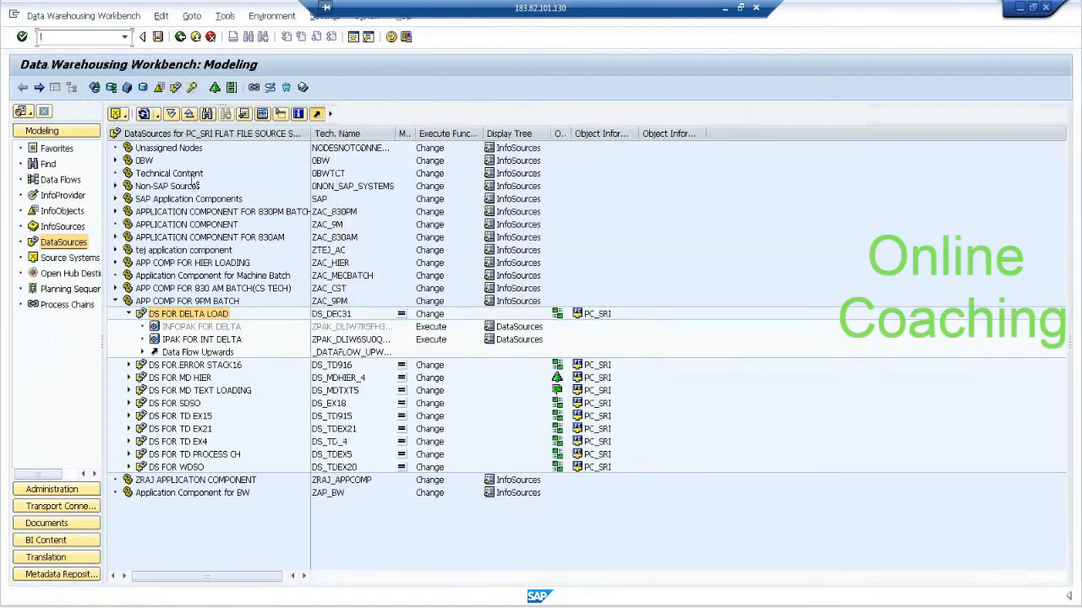
# Manage the PSA requests of DataSource DS_DEC31 and delete the INFOPAK FOR DELTA request with SID 493.
pyautogui.click(203, 316)
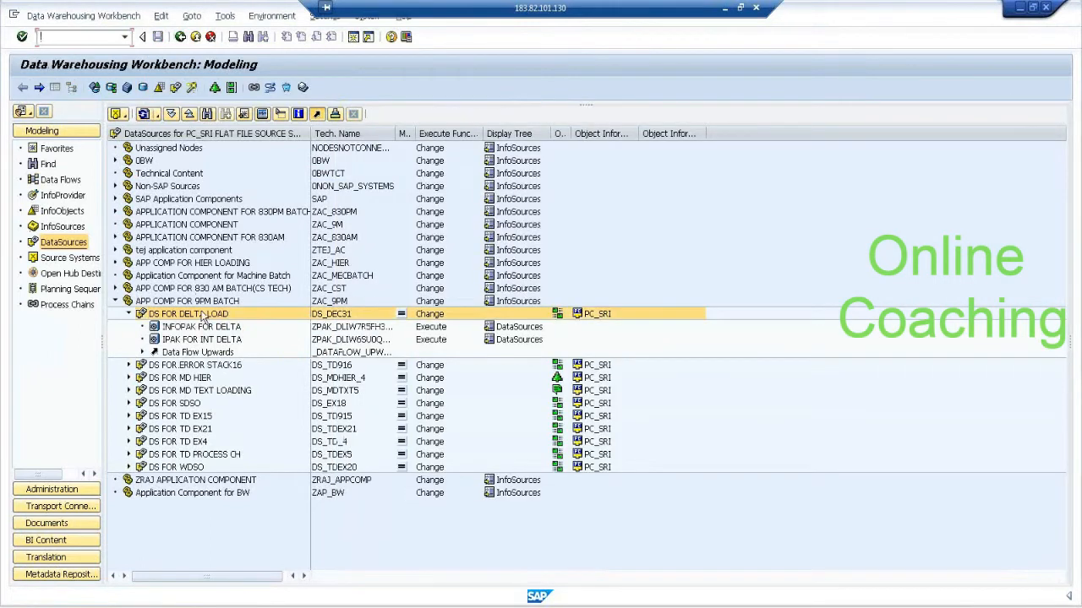
pyautogui.rightClick(218, 316)
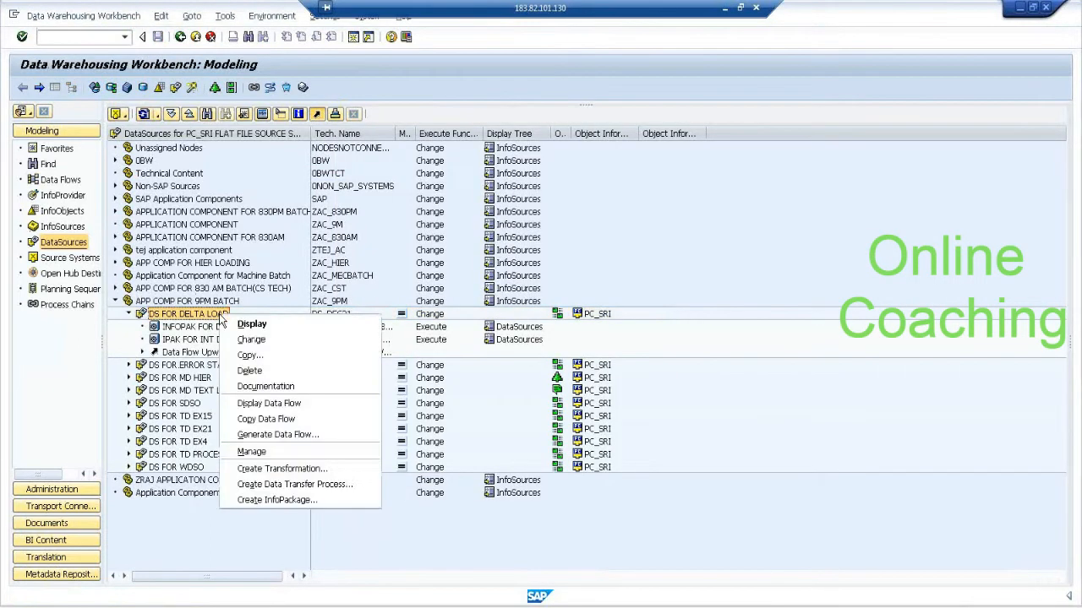
pyautogui.click(303, 453)
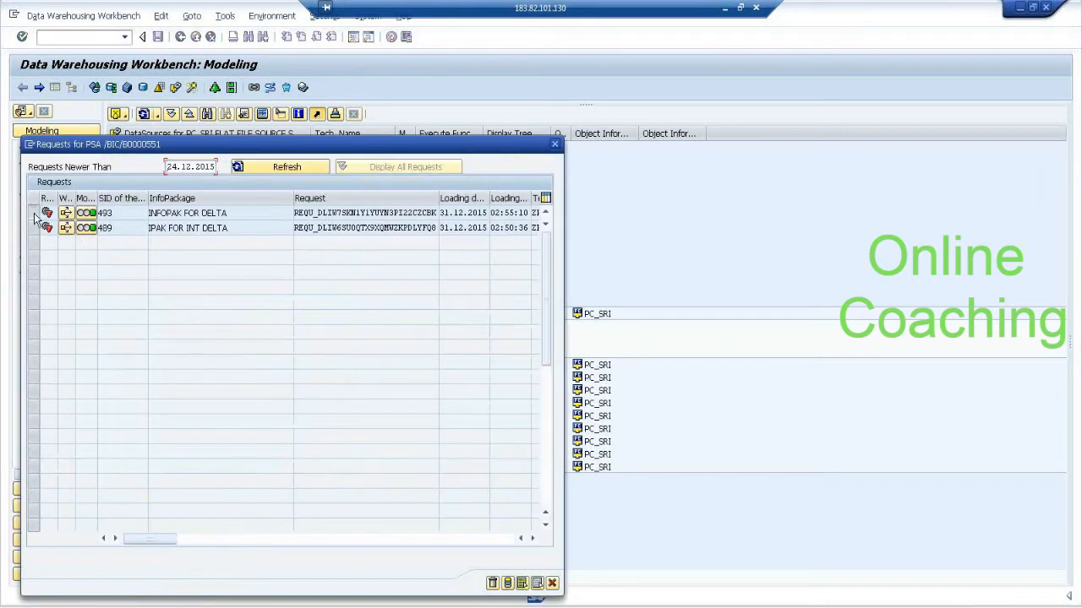
pyautogui.click(34, 213)
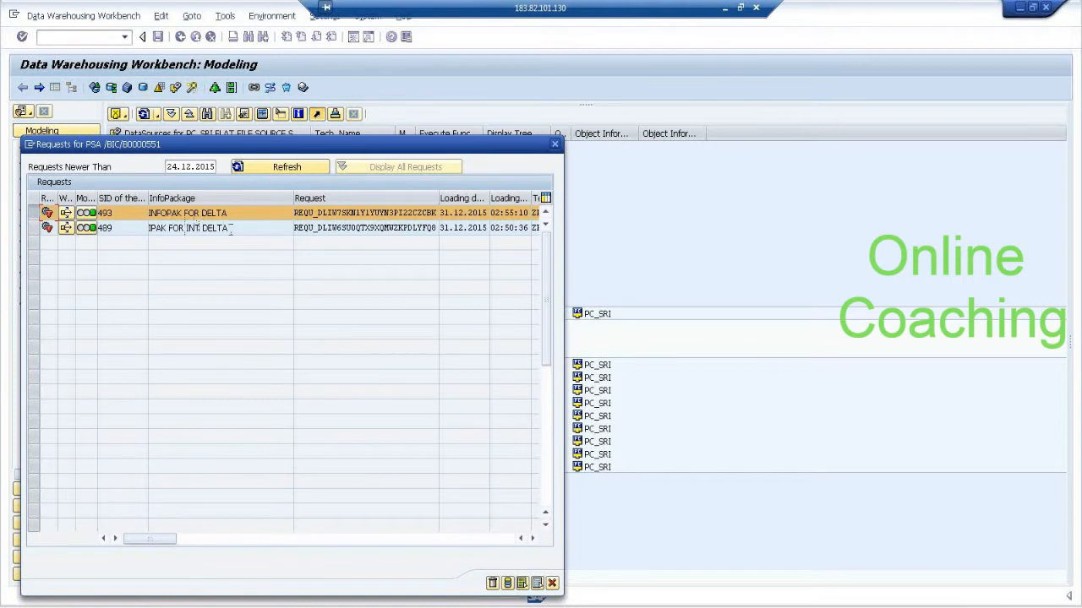
pyautogui.click(492, 583)
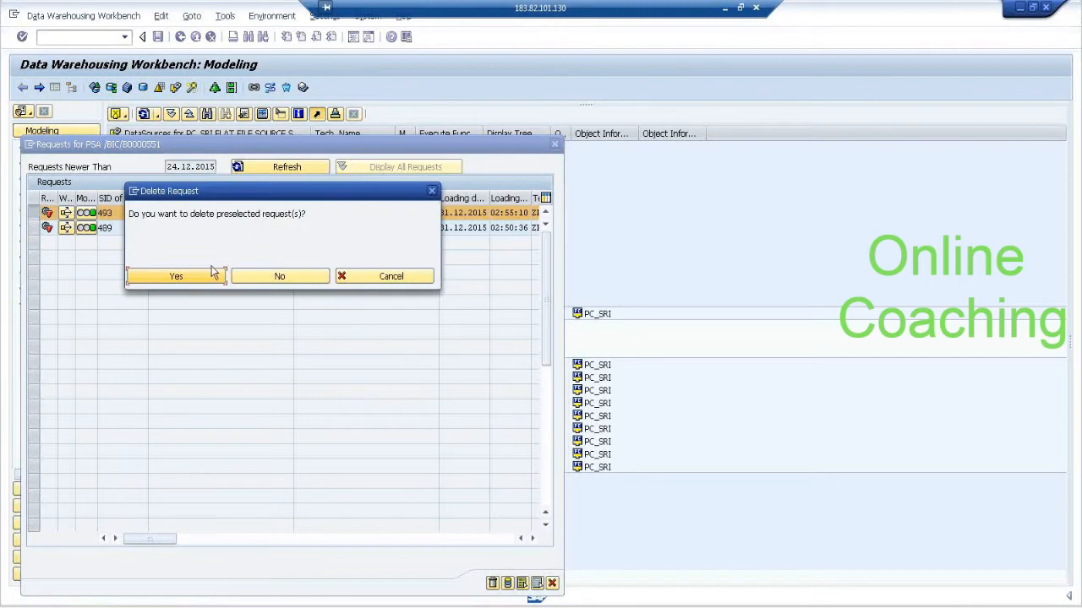
pyautogui.click(176, 276)
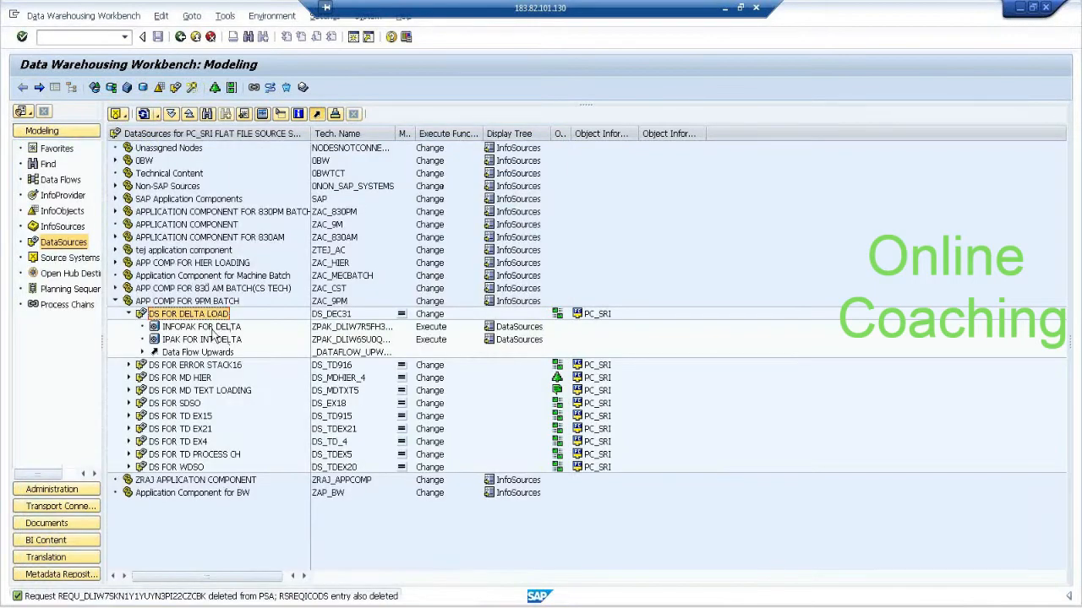
# Check which requests remain in the PSA of DataSource DS_DEC31 and close the request list.
pyautogui.rightClick(210, 316)
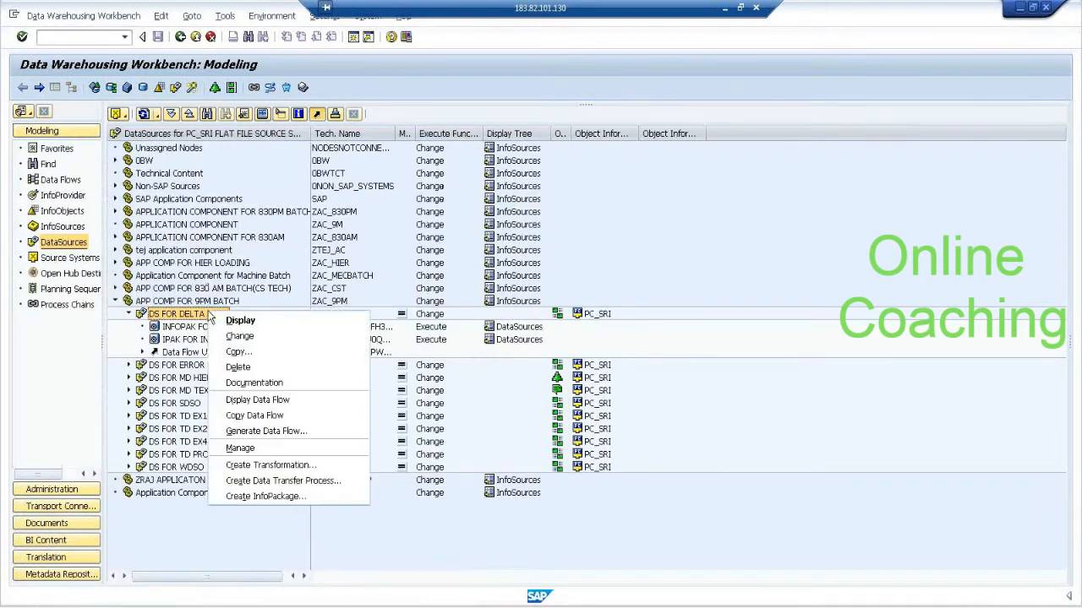
pyautogui.click(271, 451)
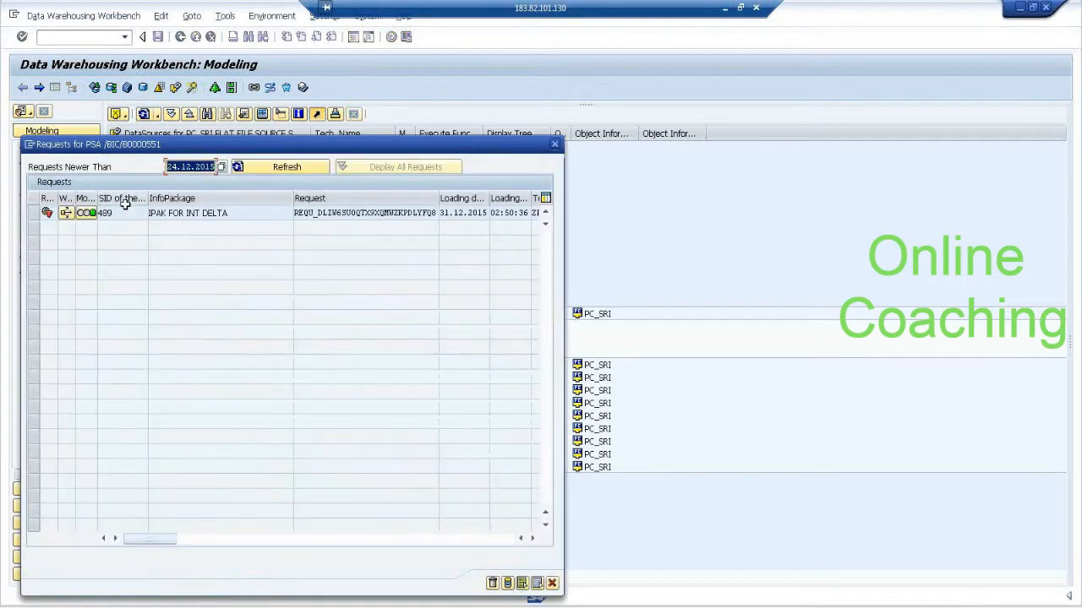
pyautogui.click(552, 583)
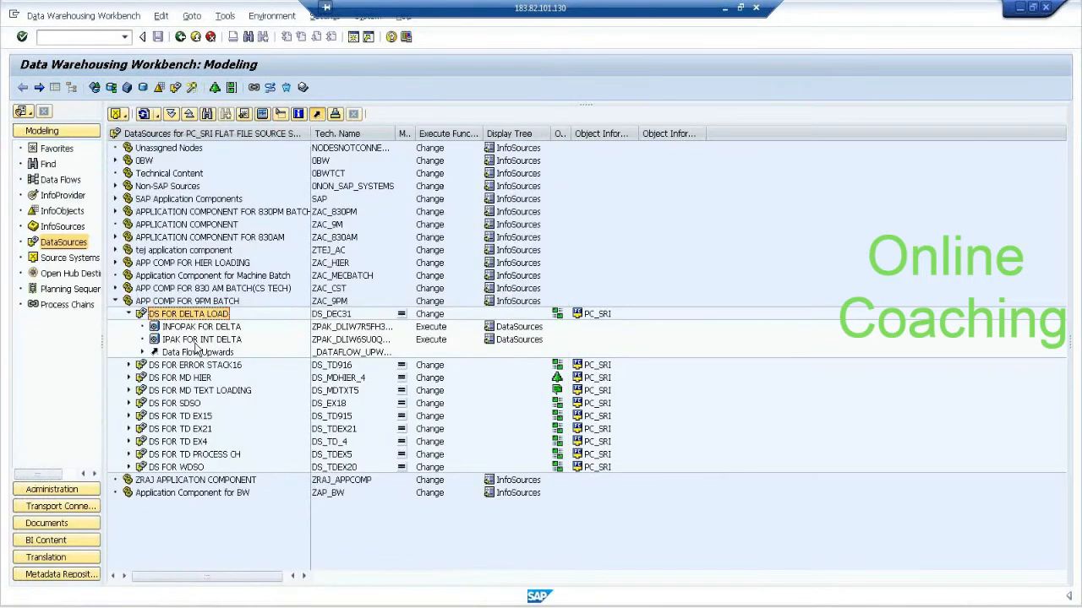
# Open the InfoPackage INFOPAK FOR DELTA and start its data load immediately.
pyautogui.click(201, 328)
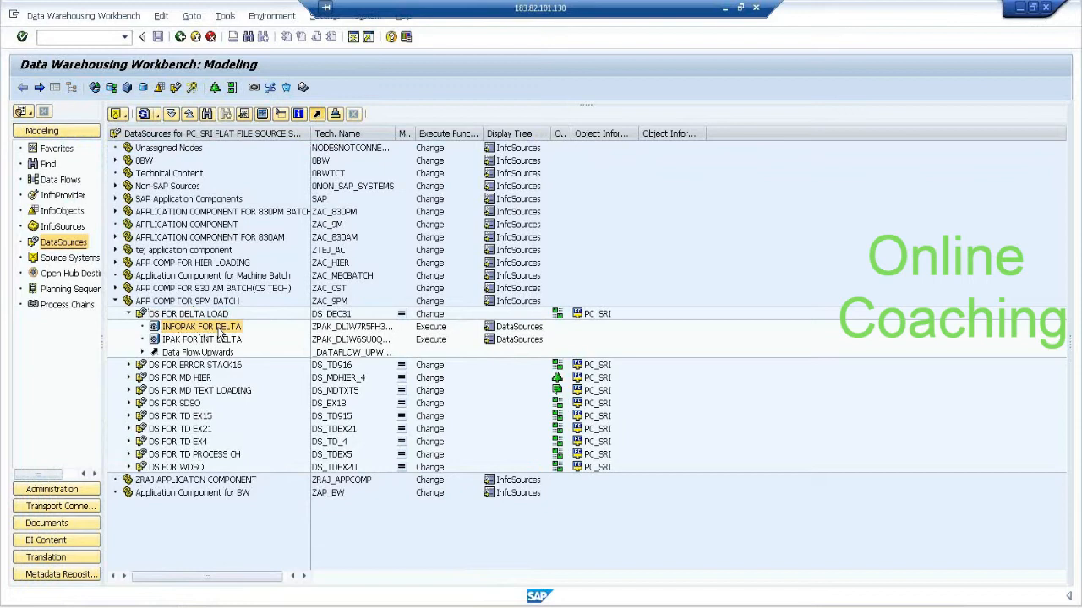
pyautogui.doubleClick(220, 333)
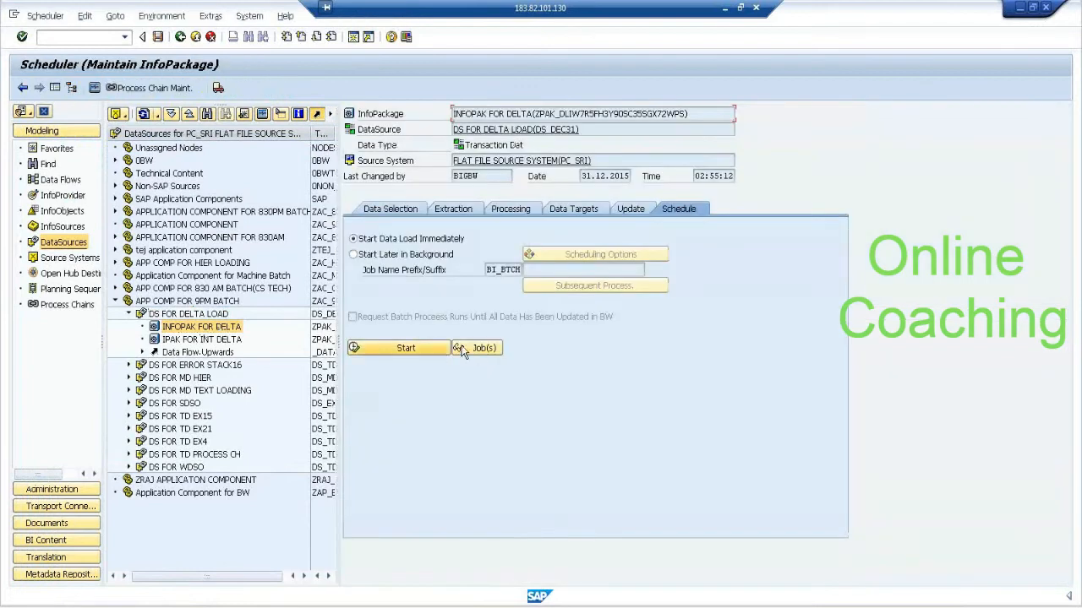
pyautogui.click(442, 346)
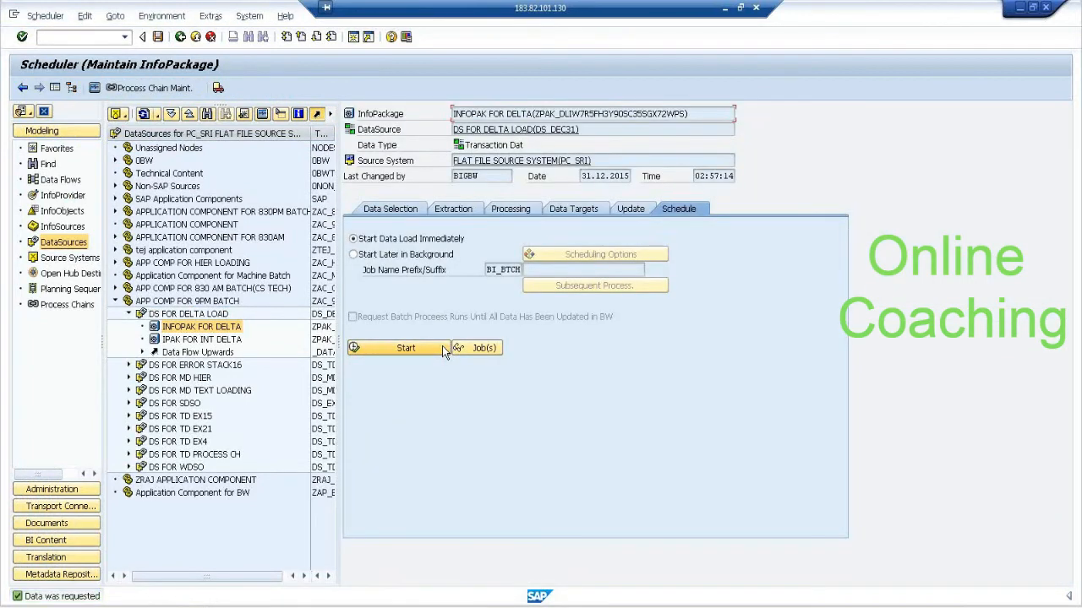
# Open the InfoPackage monitor and try to display the records of the 02:57:13 request in PSA Maintenance.
pyautogui.click(95, 88)
pyautogui.click(153, 187)
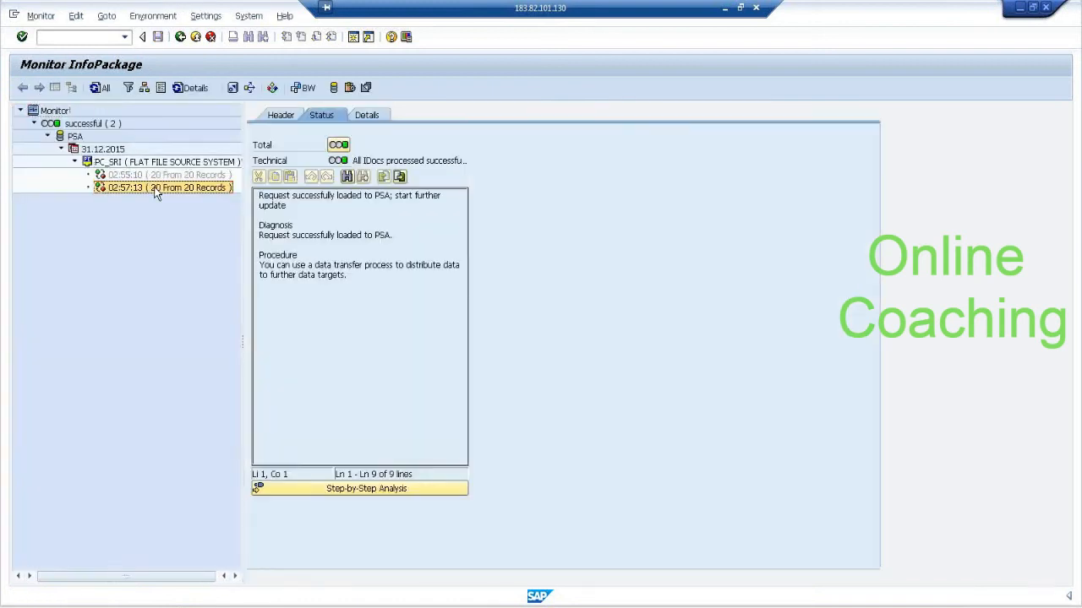
pyautogui.click(333, 88)
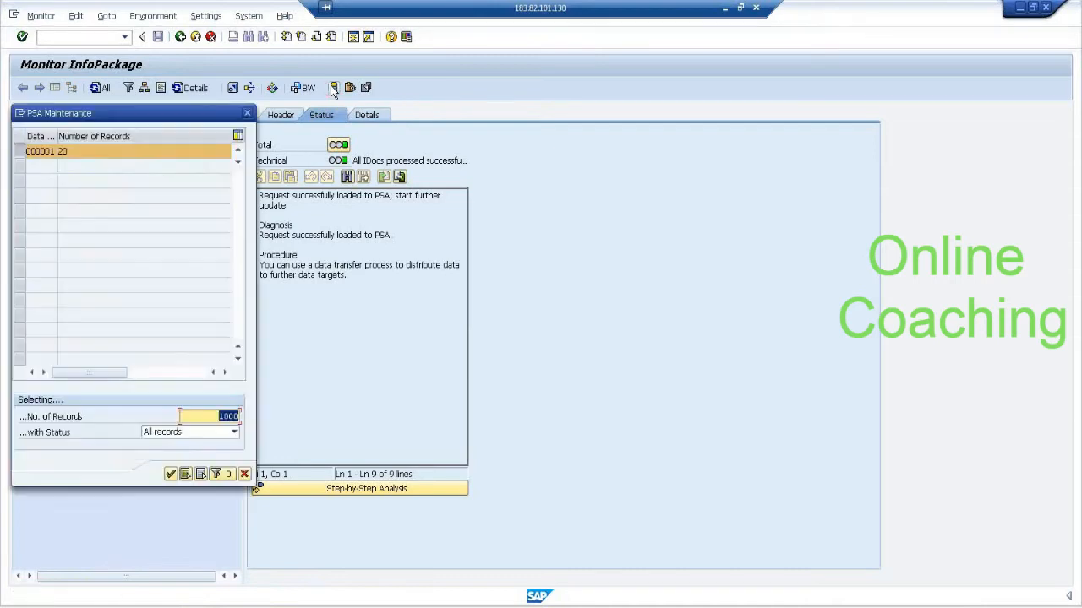
pyautogui.click(172, 479)
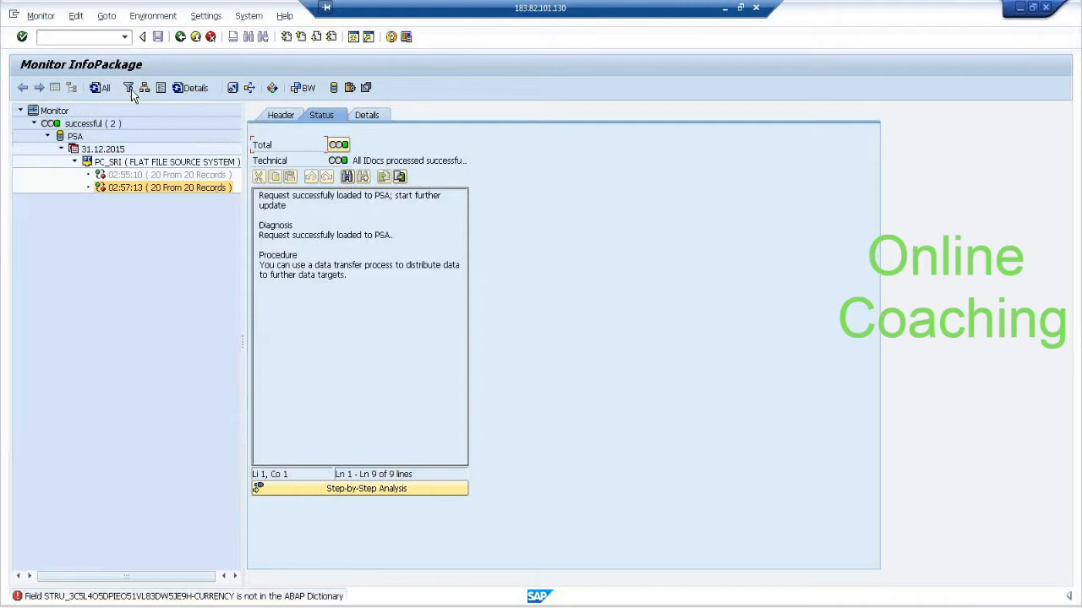
# Refresh all requests in the monitor, reopen the 02:57:13 request and display its PSA records.
pyautogui.click(98, 85)
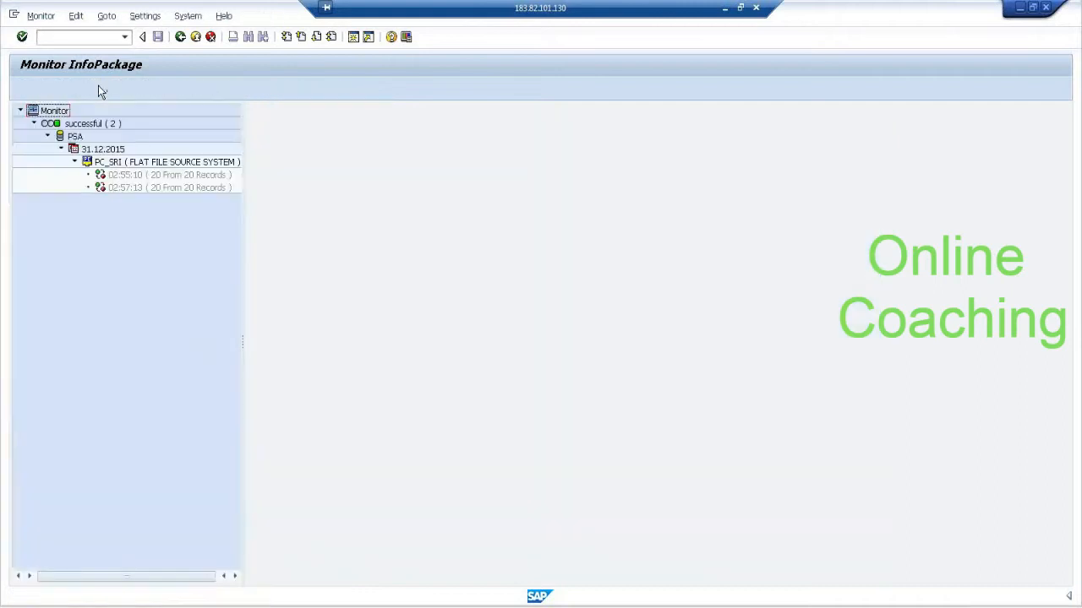
pyautogui.doubleClick(168, 191)
pyautogui.click(334, 88)
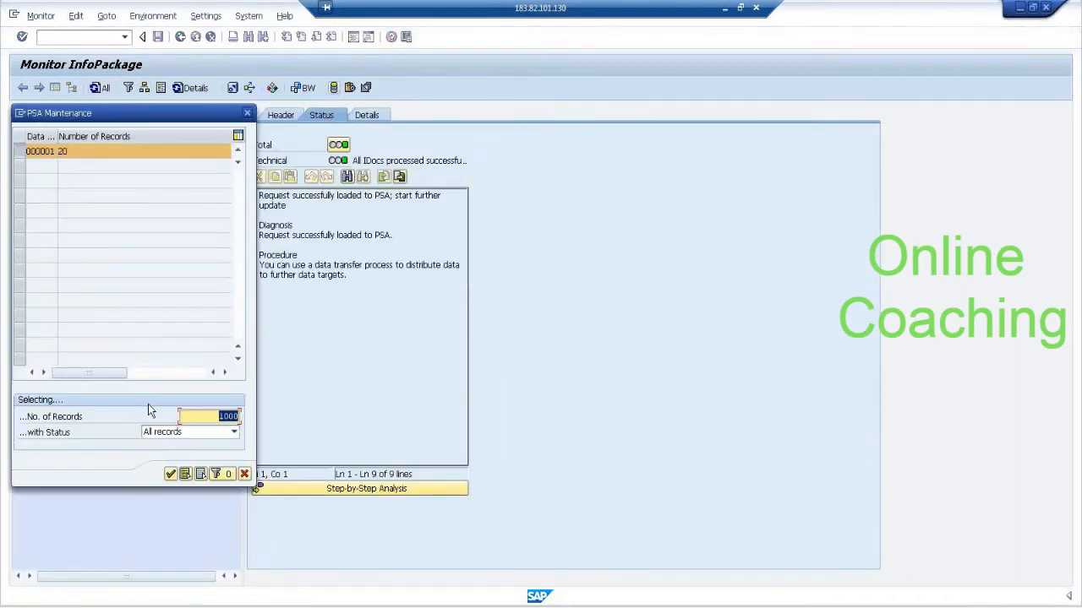
pyautogui.click(172, 474)
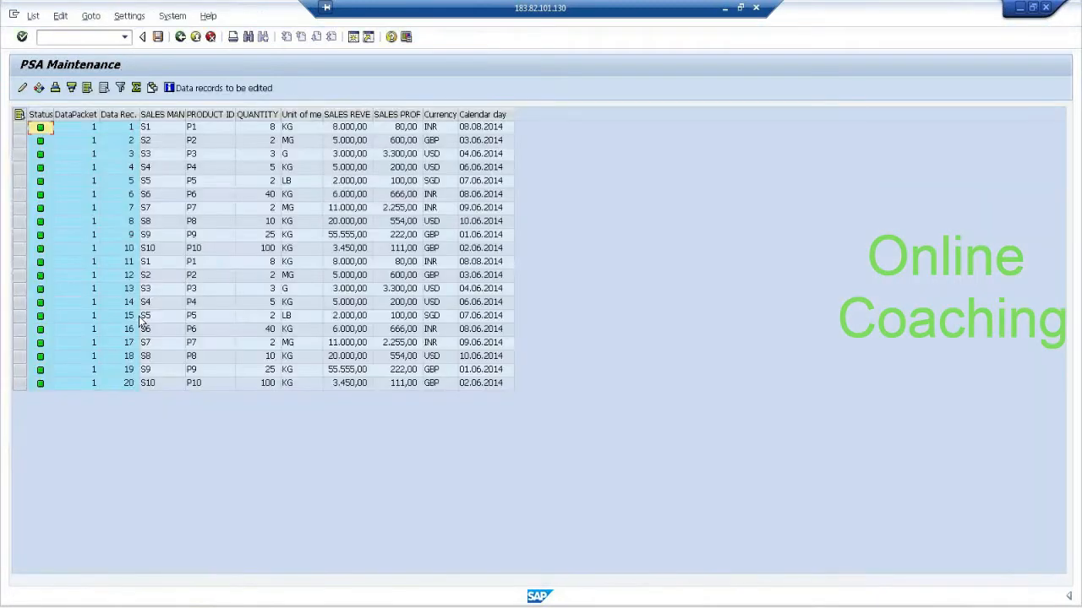
# Compare the quantity and sales revenue of the S1 records in the PSA data and return to the InfoPackage scheduler.
pyautogui.click(307, 128)
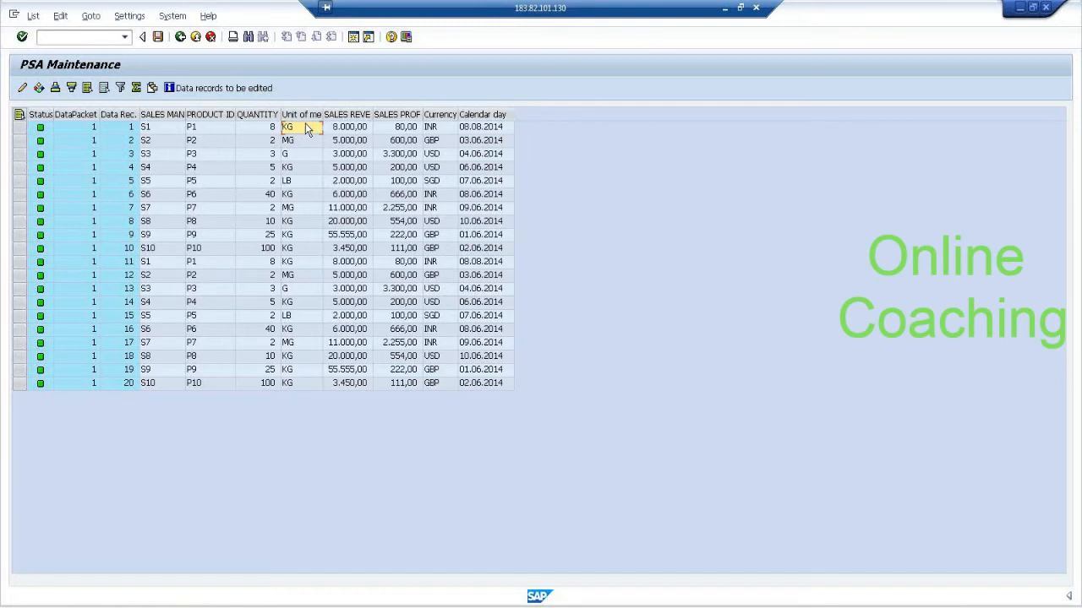
pyautogui.click(267, 127)
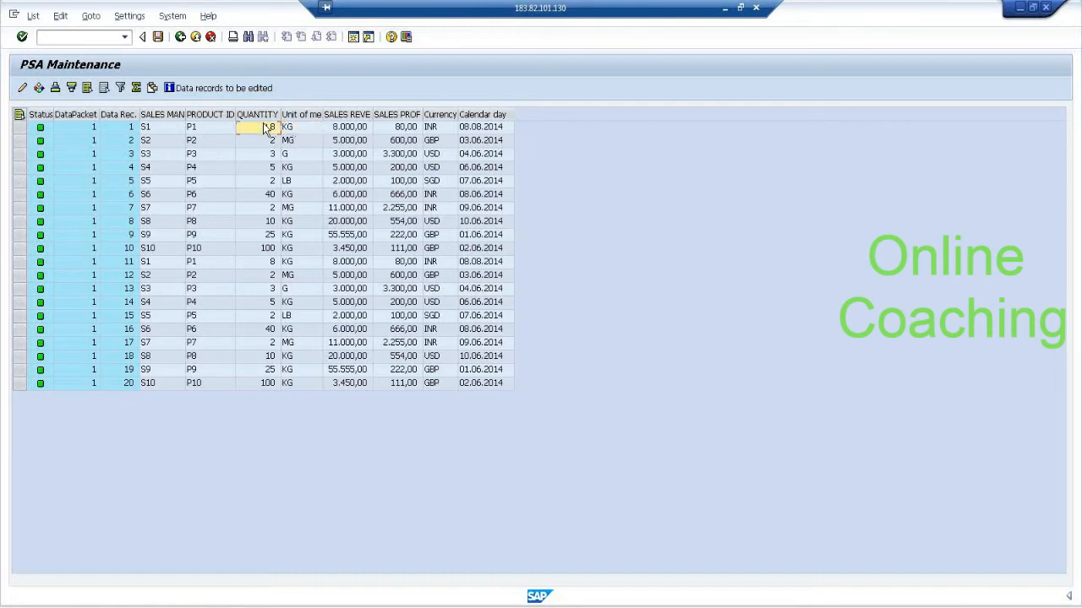
pyautogui.click(363, 128)
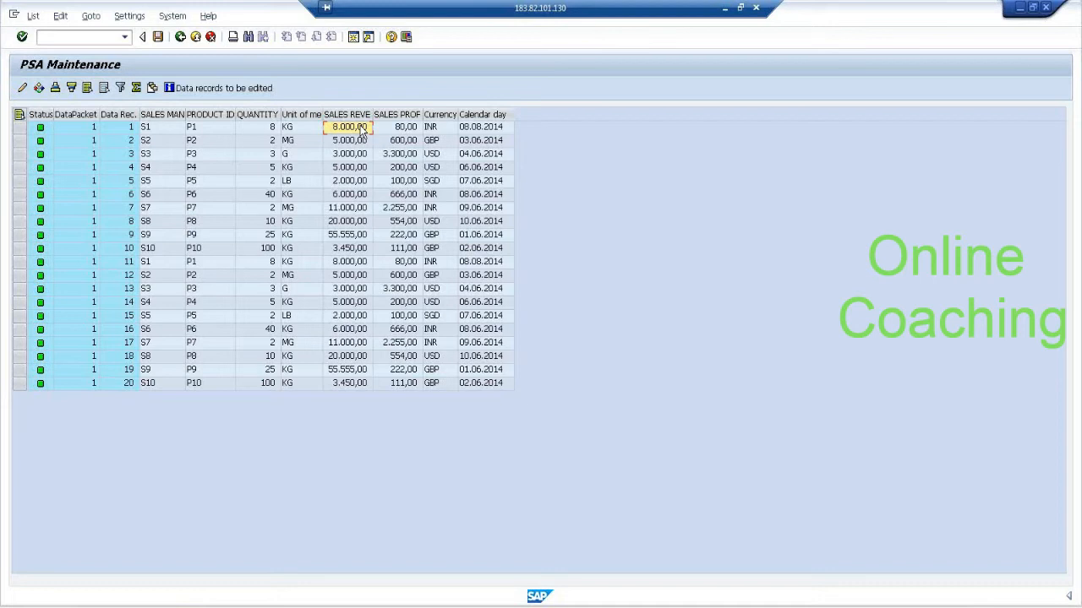
pyautogui.click(260, 128)
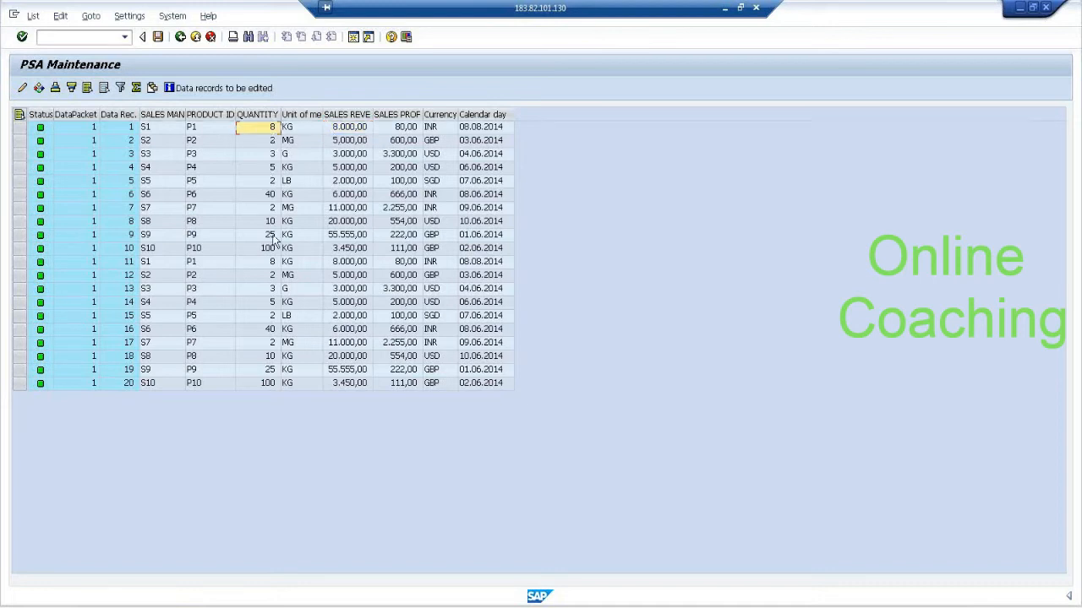
pyautogui.click(269, 263)
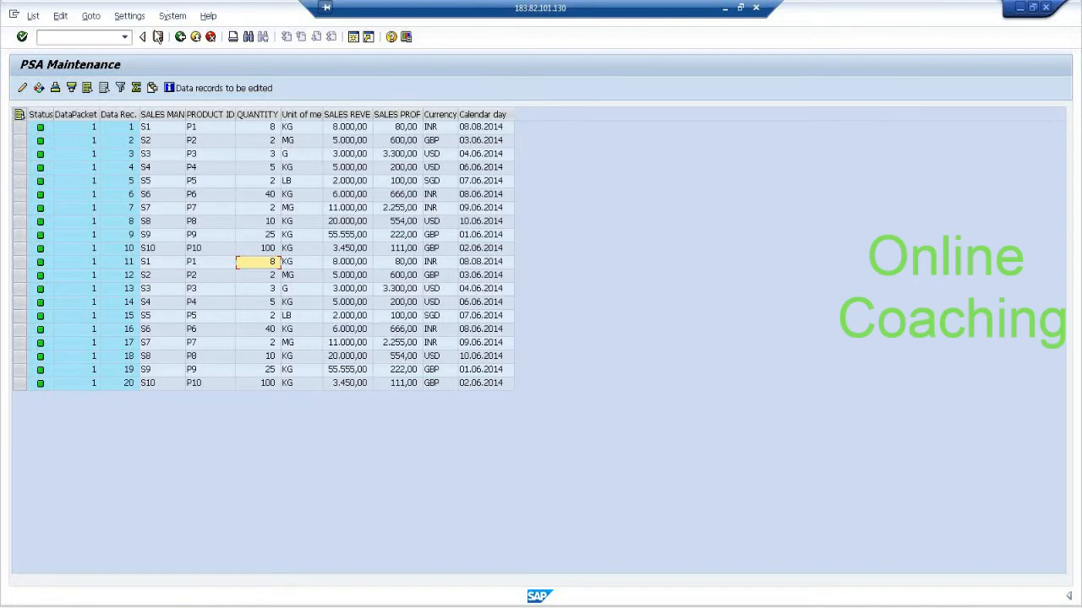
pyautogui.click(180, 37)
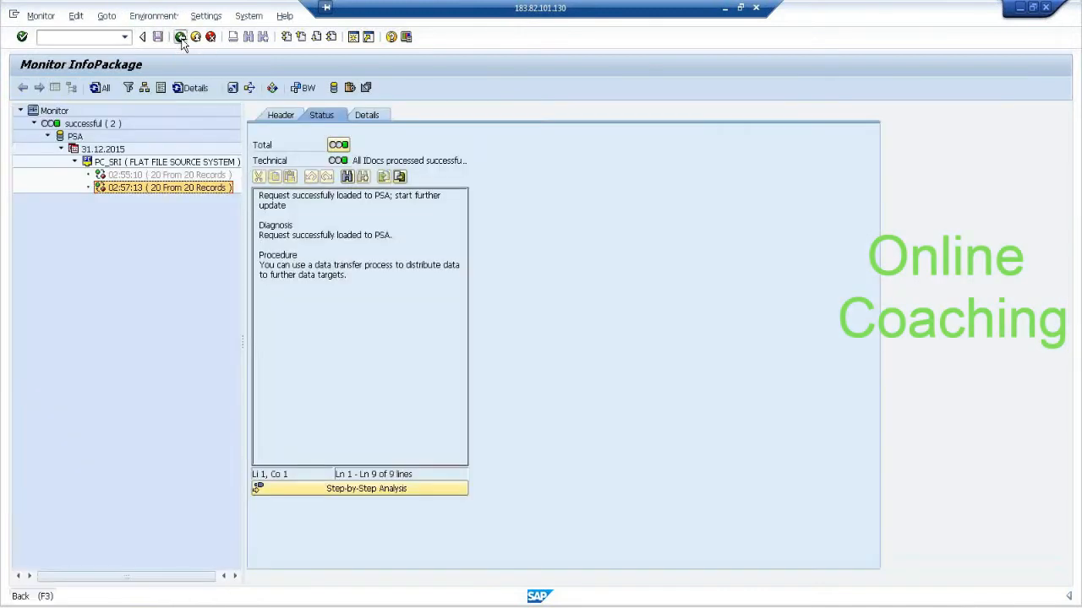
pyautogui.click(181, 37)
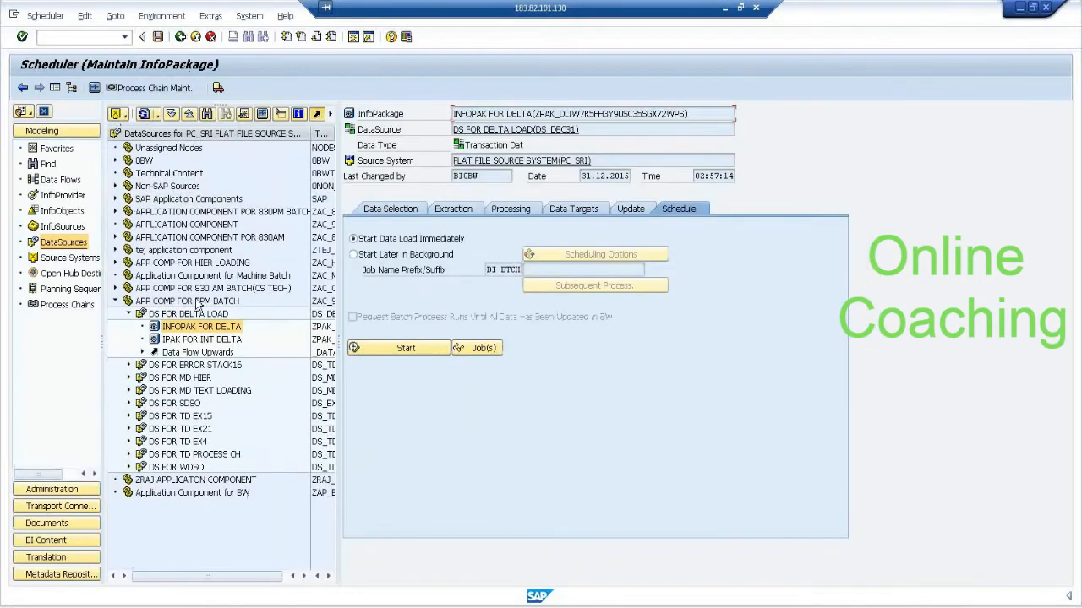
# Check the update mode and the extraction source file of the InfoPackage INFOPAK FOR DELTA.
pyautogui.rightClick(221, 328)
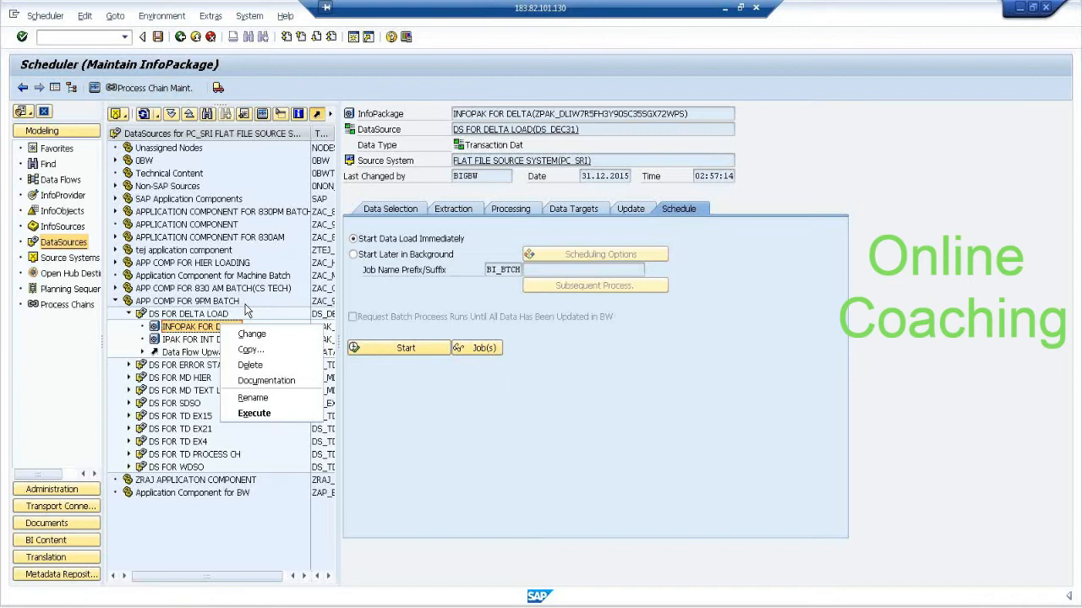
pyautogui.click(629, 209)
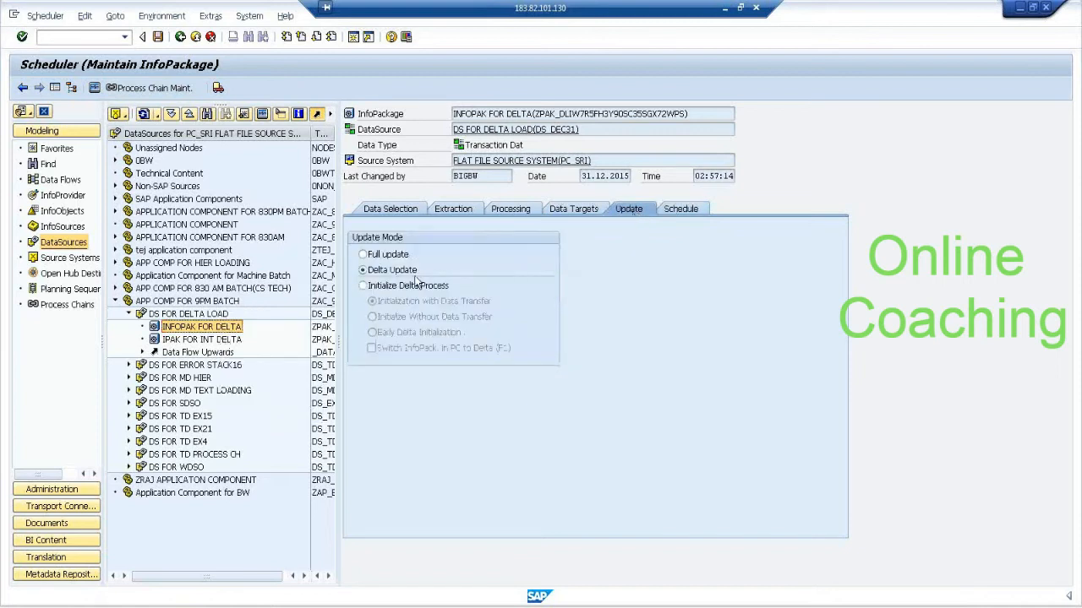
pyautogui.click(414, 211)
pyautogui.click(450, 210)
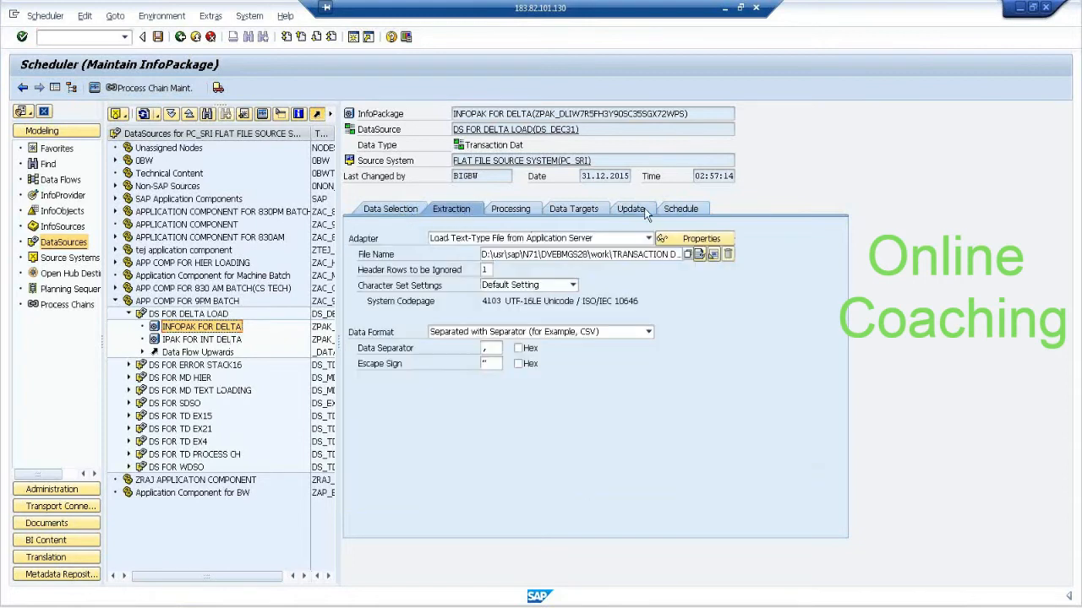
pyautogui.click(623, 255)
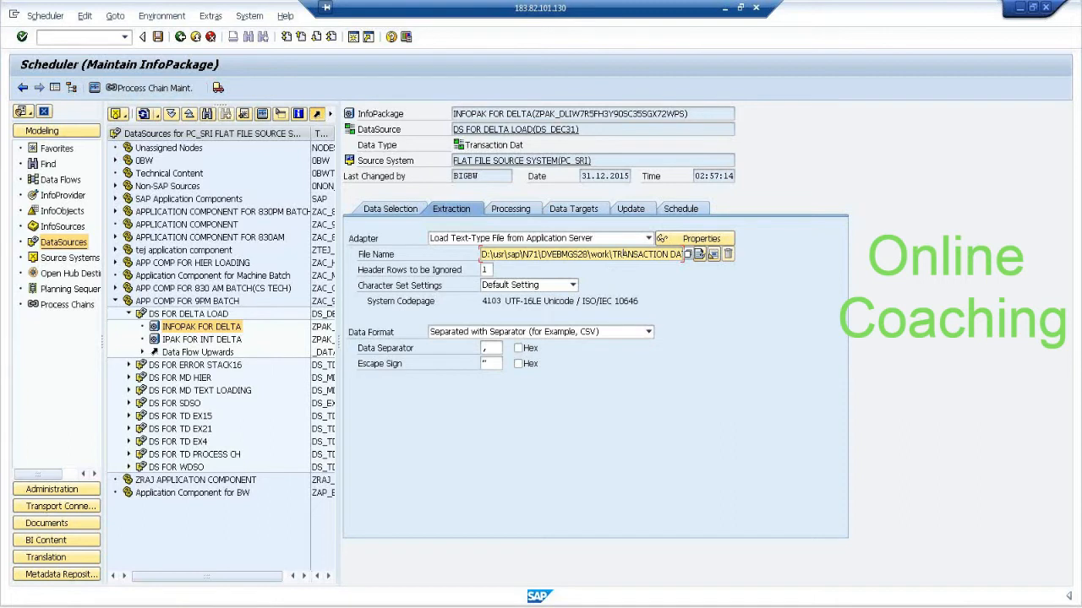
# Copy the folder part of the InfoPackage's file path and open D:\usr\sap\N71\DVEBMGS28\work in Windows Explorer.
pyautogui.click(154, 606)
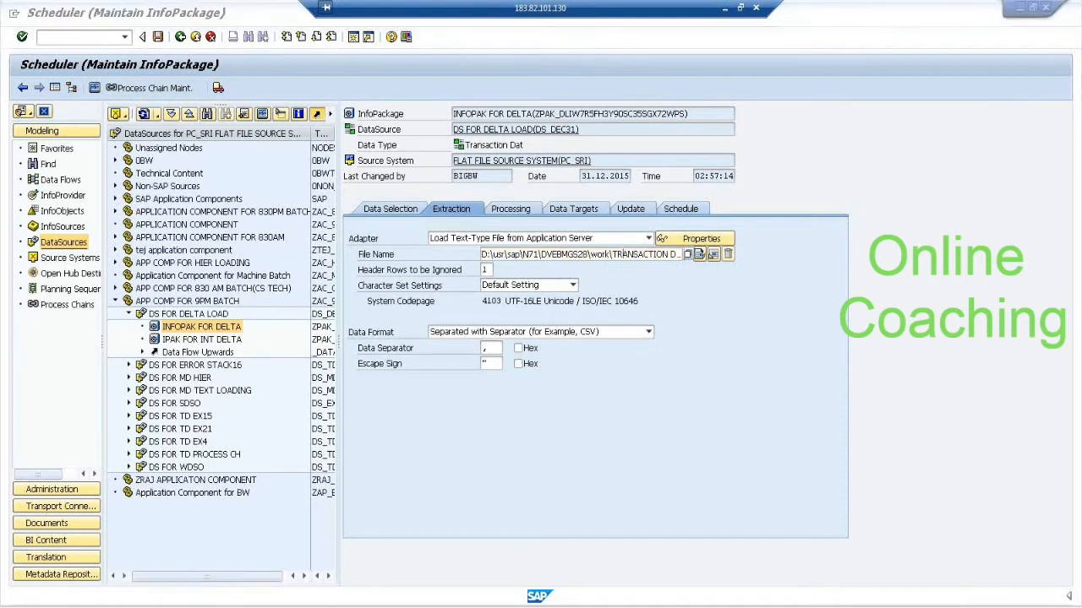
pyautogui.click(59, 286)
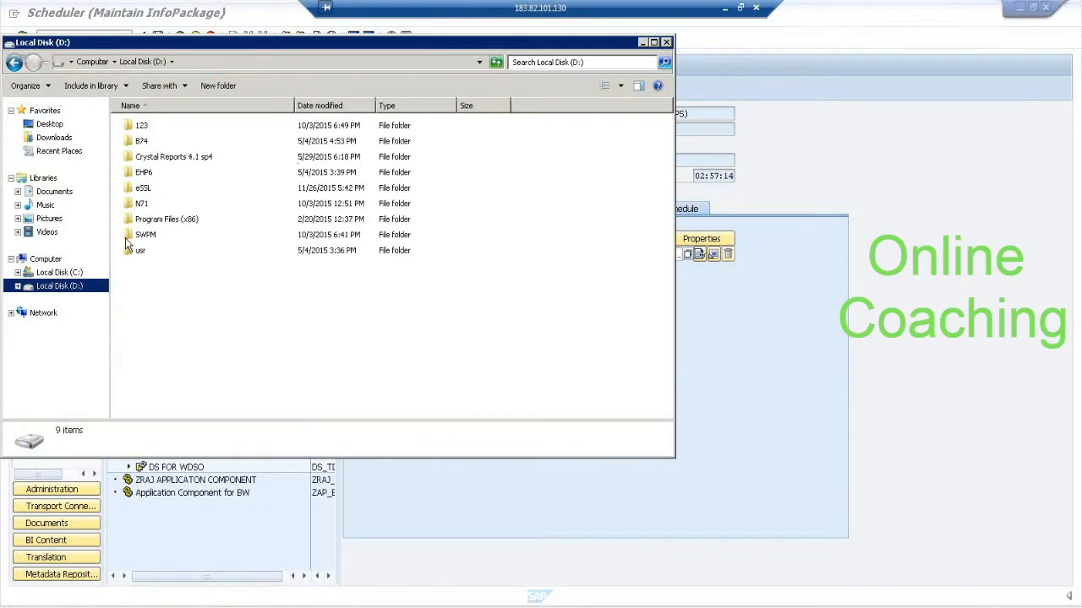
pyautogui.click(716, 200)
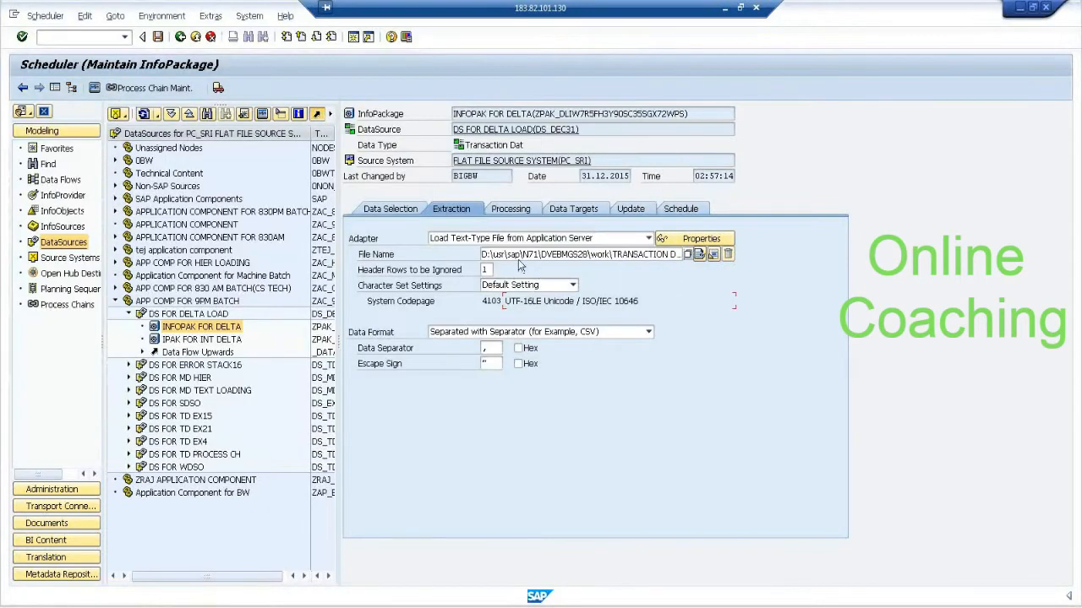
pyautogui.moveTo(481, 256); pyautogui.dragTo(543, 252)
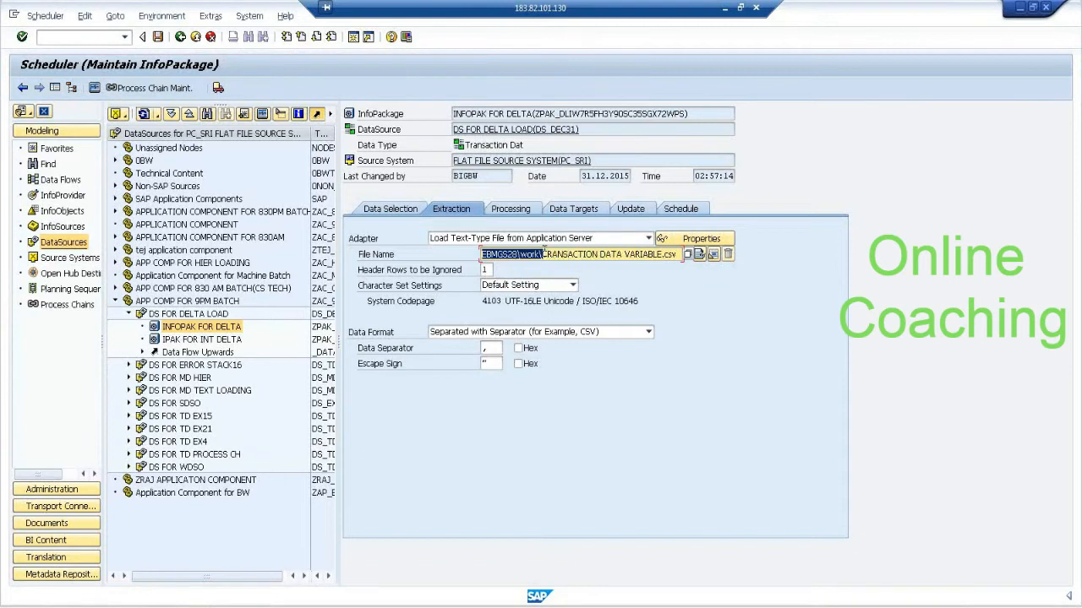
pyautogui.click(538, 257)
pyautogui.click(152, 605)
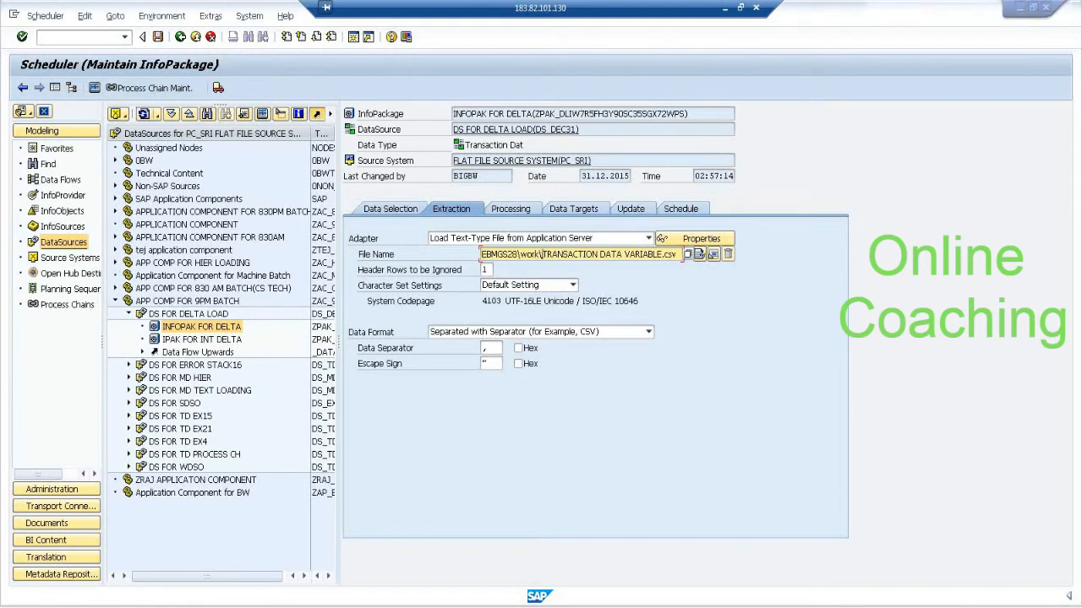
pyautogui.click(195, 65)
pyautogui.write('D:\\usr\\sap\\N71\\DVEBMGS28\\work\\')
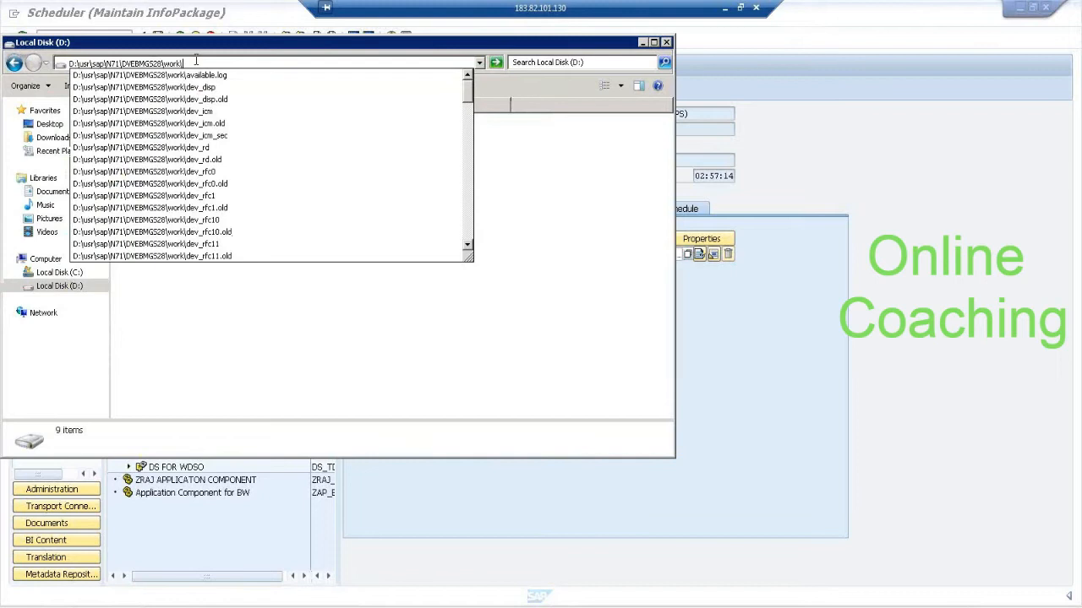
pyautogui.press('Return')
# Open TRANSACTION DATA VARIABLE from the work folder in Excel and compare the sales values of the two S1 rows.
pyautogui.scroll(-15, 165, 210)
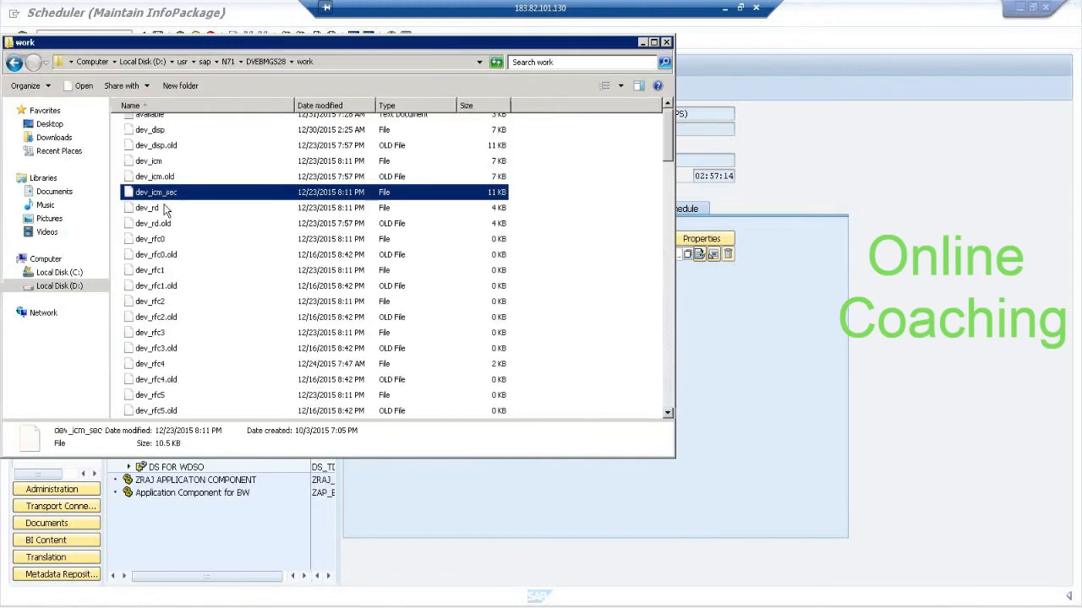
pyautogui.scroll(-15, 165, 210)
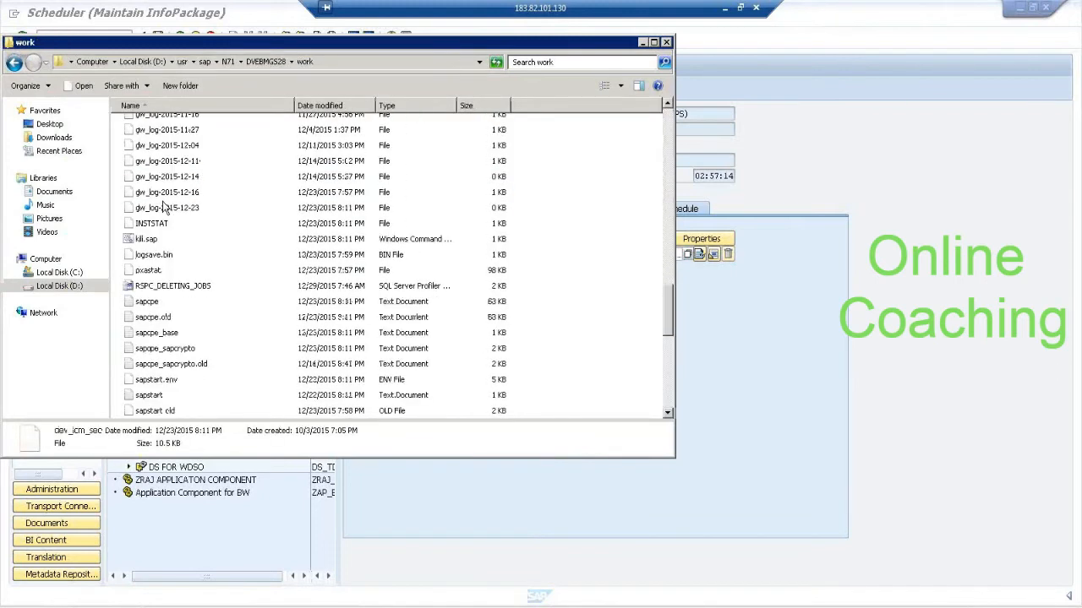
pyautogui.click(216, 382)
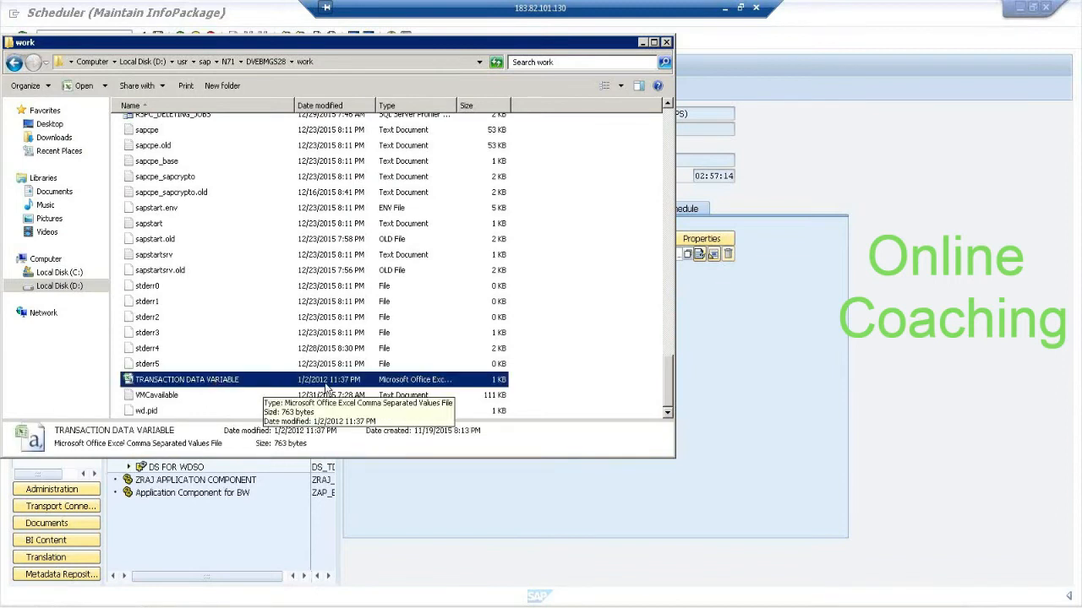
pyautogui.doubleClick(241, 379)
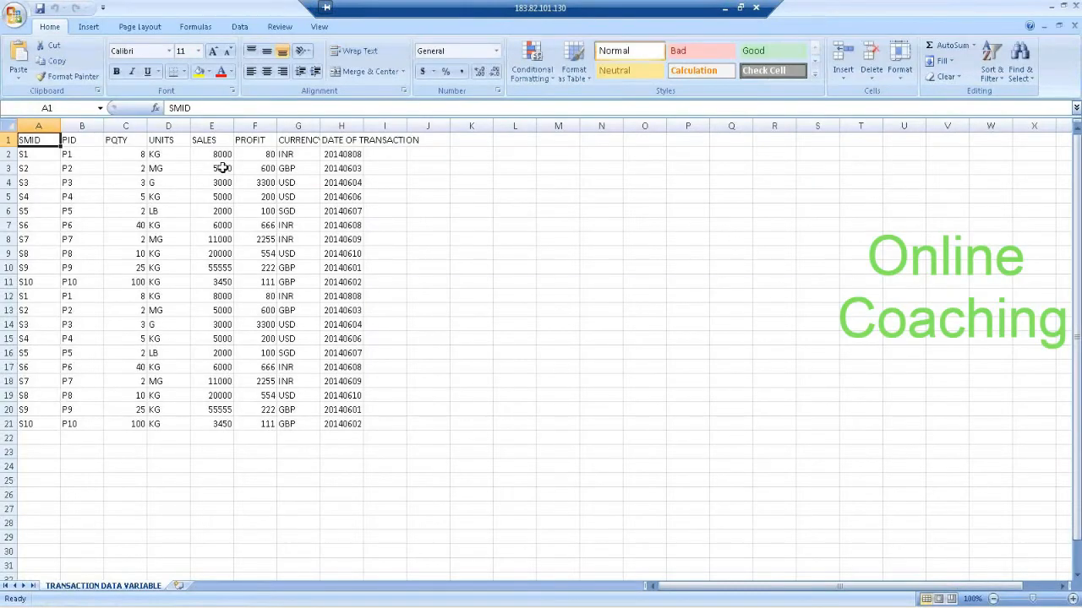
pyautogui.click(222, 154)
pyautogui.click(222, 297)
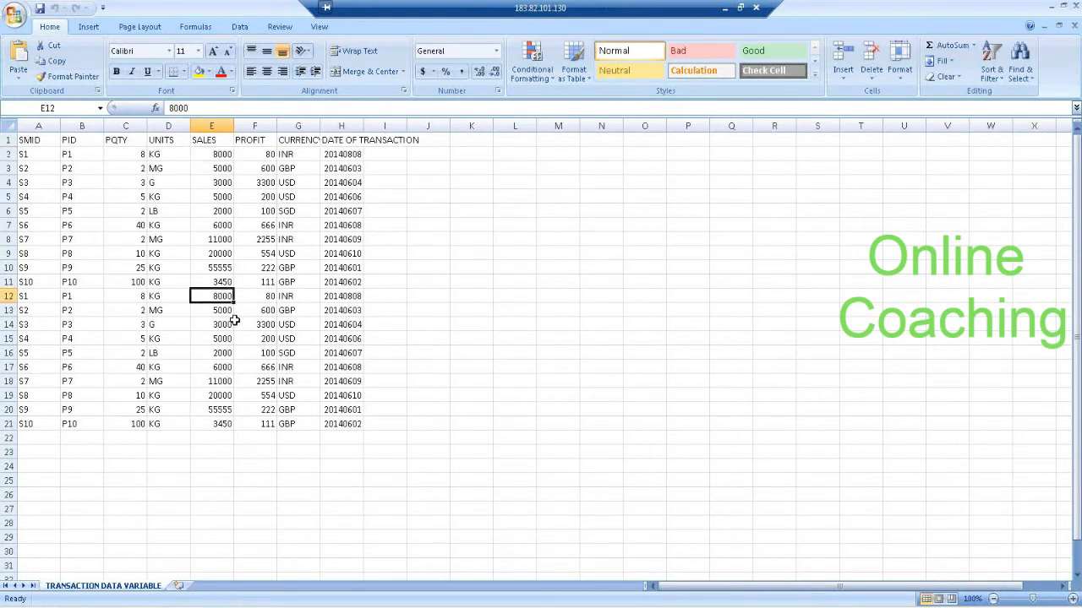
# Close the TRANSACTION DATA VARIABLE workbook and reopen it from the work folder.
pyautogui.hotkey('alt', 'Tab')
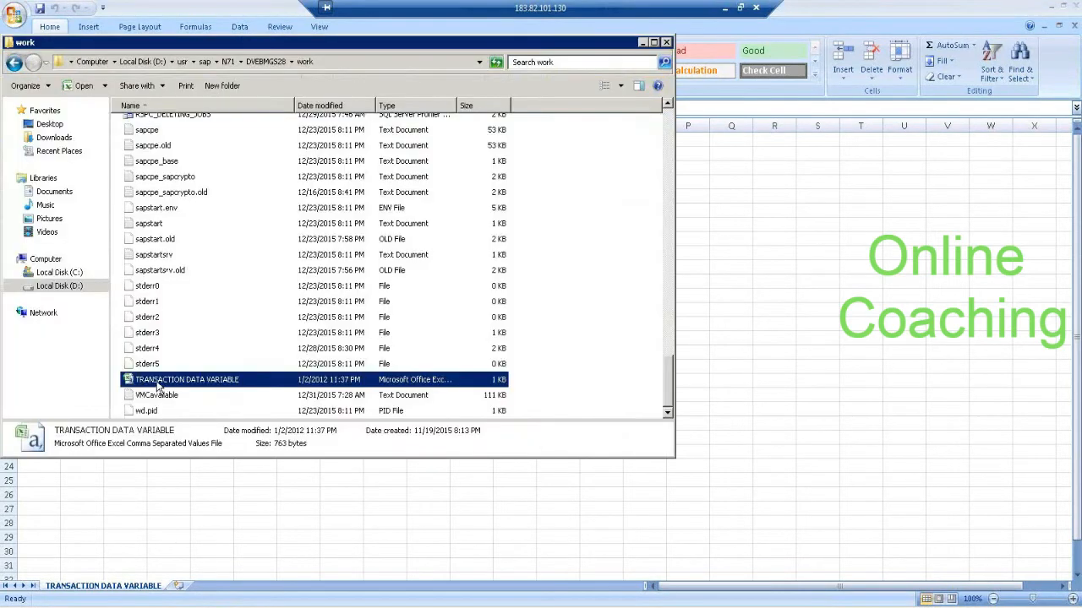
pyautogui.moveTo(669, 397); pyautogui.dragTo(683, 427)
pyautogui.click(1051, 6)
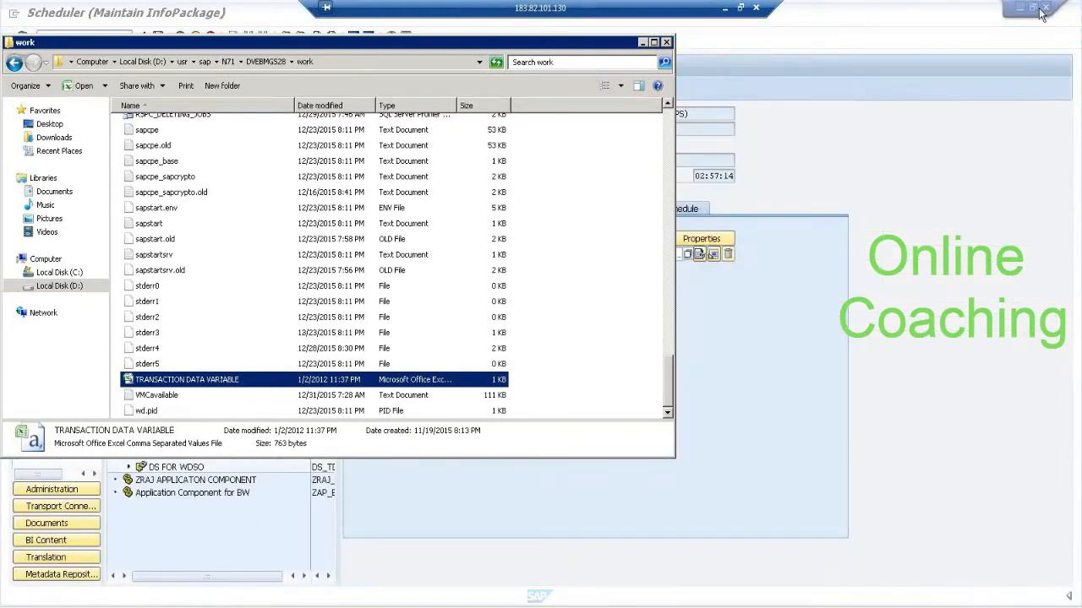
pyautogui.doubleClick(239, 381)
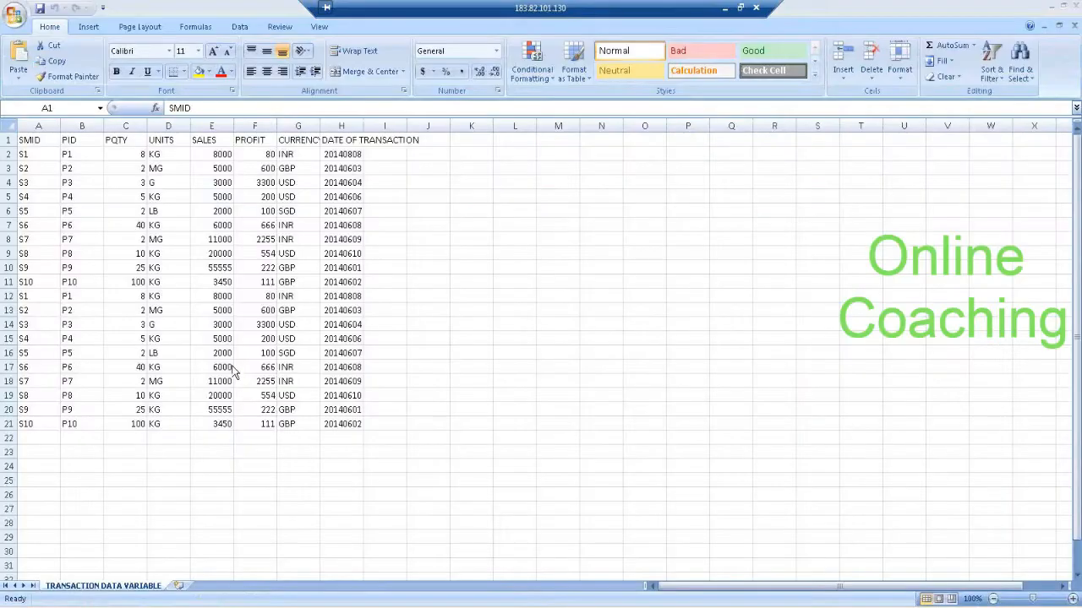
# In row 2 for S1, set the quantity to 2, the sales to 2222 and the profit to 222.
pyautogui.click(128, 153)
pyautogui.write('2')
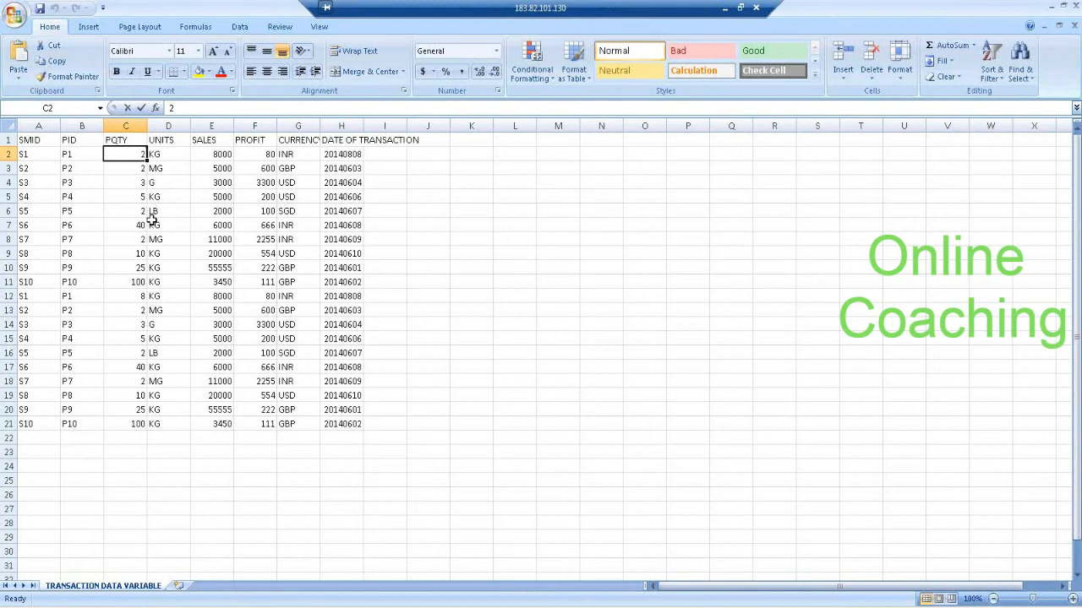
pyautogui.click(218, 154)
pyautogui.write('2222')
pyautogui.click(263, 157)
pyautogui.write('222')
# Copy cells B2:F2 over the second S1 record in B12:F12, replacing the existing contents.
pyautogui.moveTo(75, 156); pyautogui.dragTo(258, 157)
pyautogui.hotkey('ctrl', 'c')
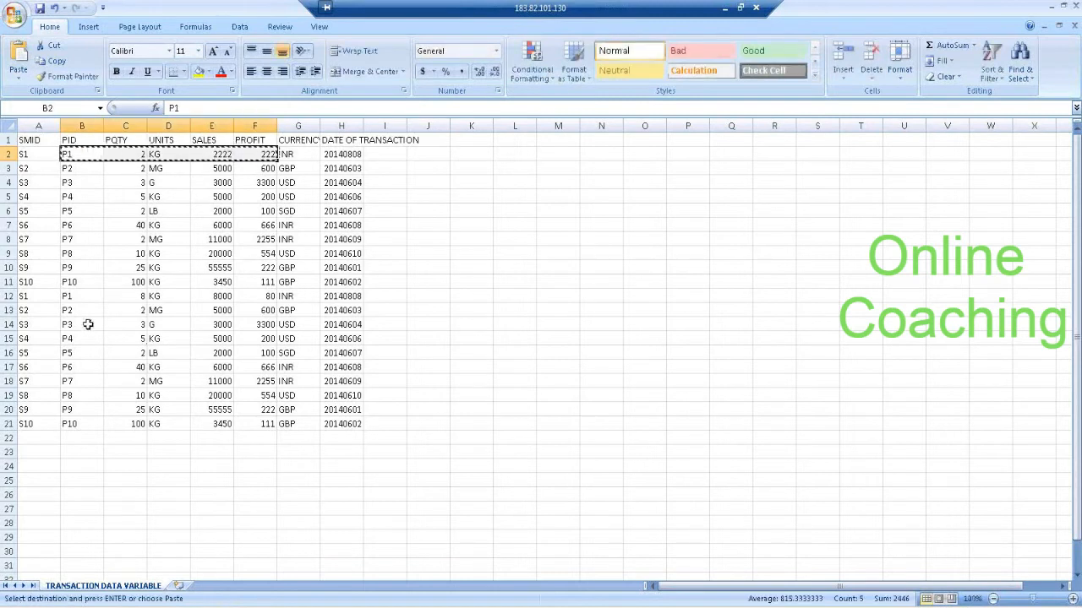
pyautogui.moveTo(73, 296); pyautogui.dragTo(219, 294)
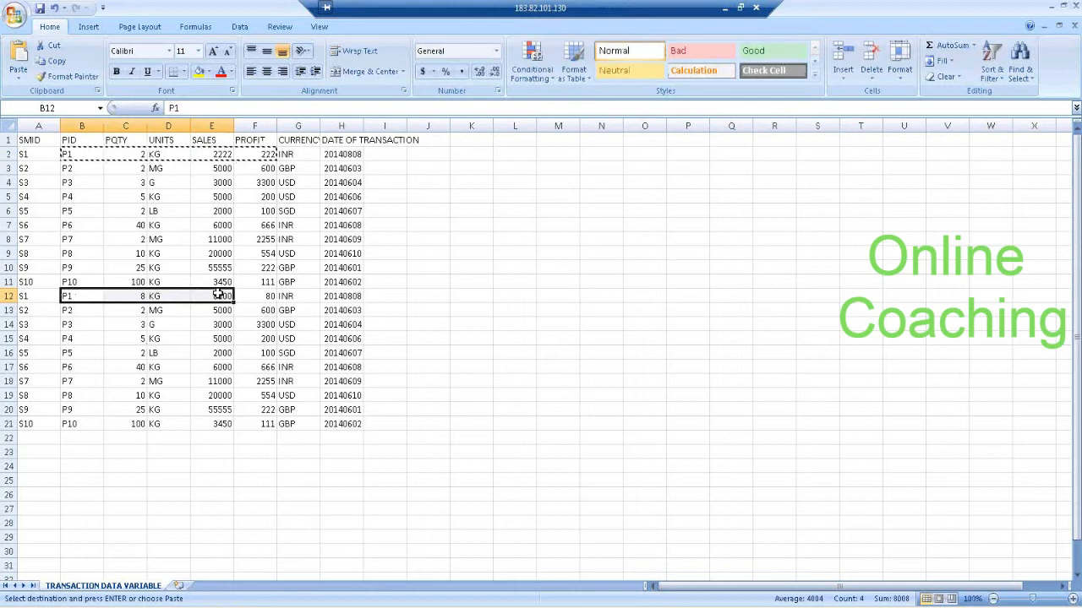
pyautogui.hotkey('ctrl', 'v')
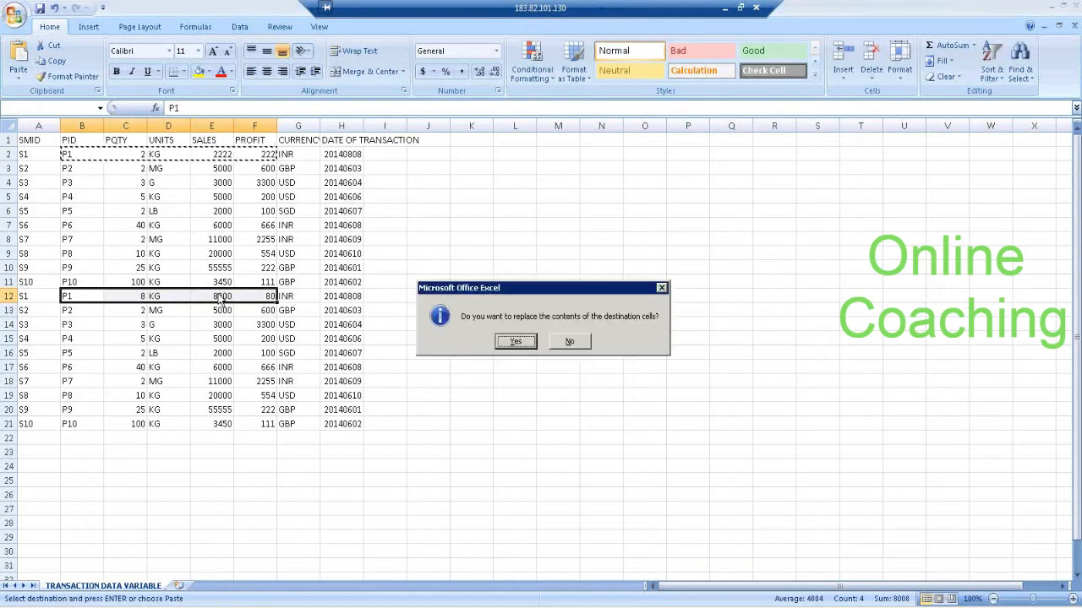
pyautogui.click(520, 342)
# Save TRANSACTION DATA VARIABLE.csv, close the workbook without saving again and close the work folder window.
pyautogui.click(39, 8)
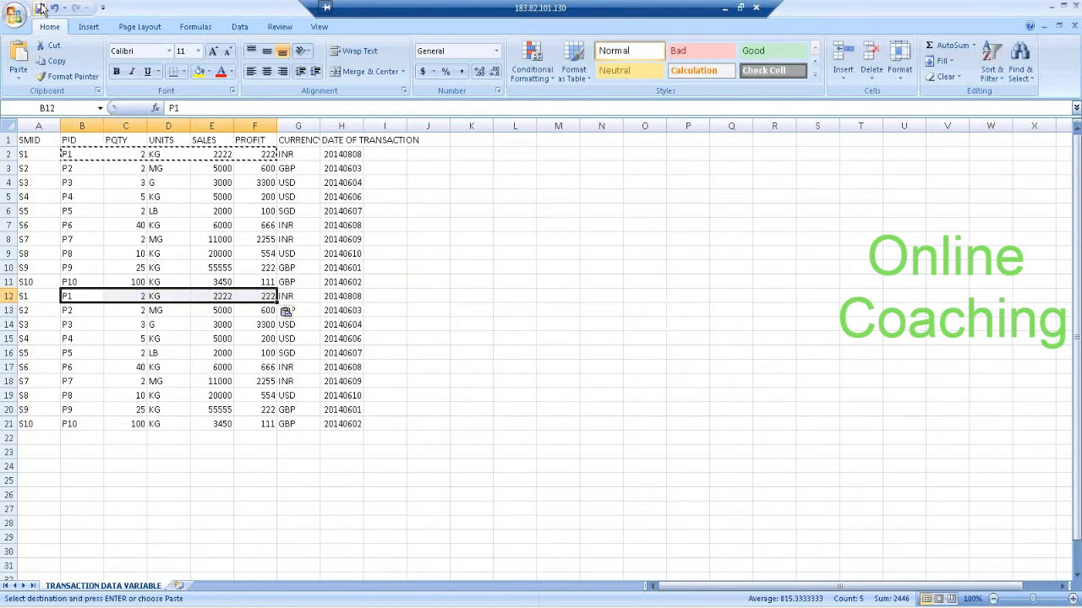
pyautogui.click(489, 354)
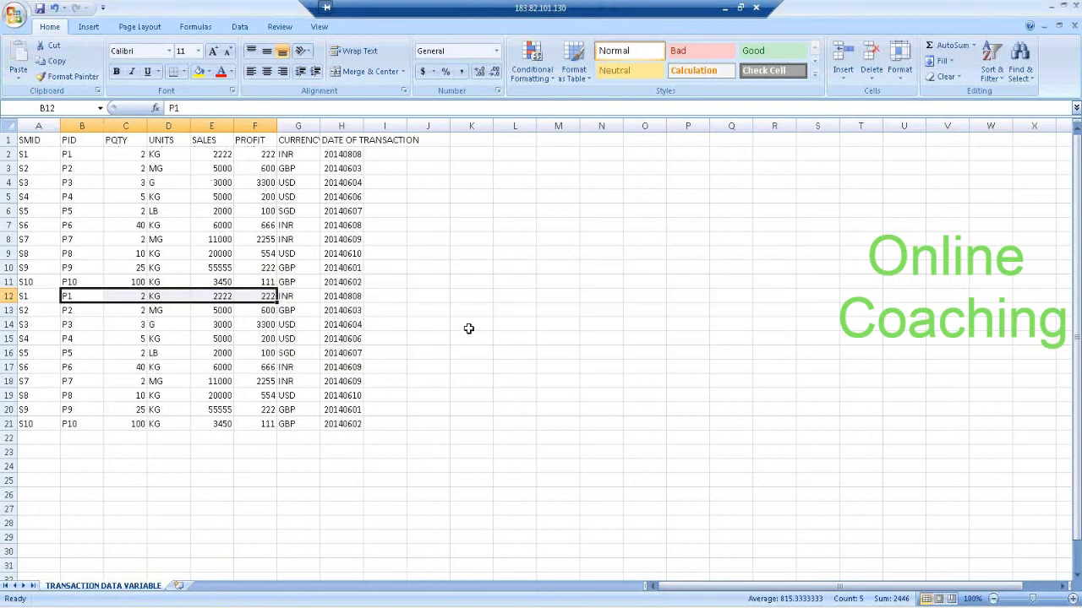
pyautogui.click(1064, 10)
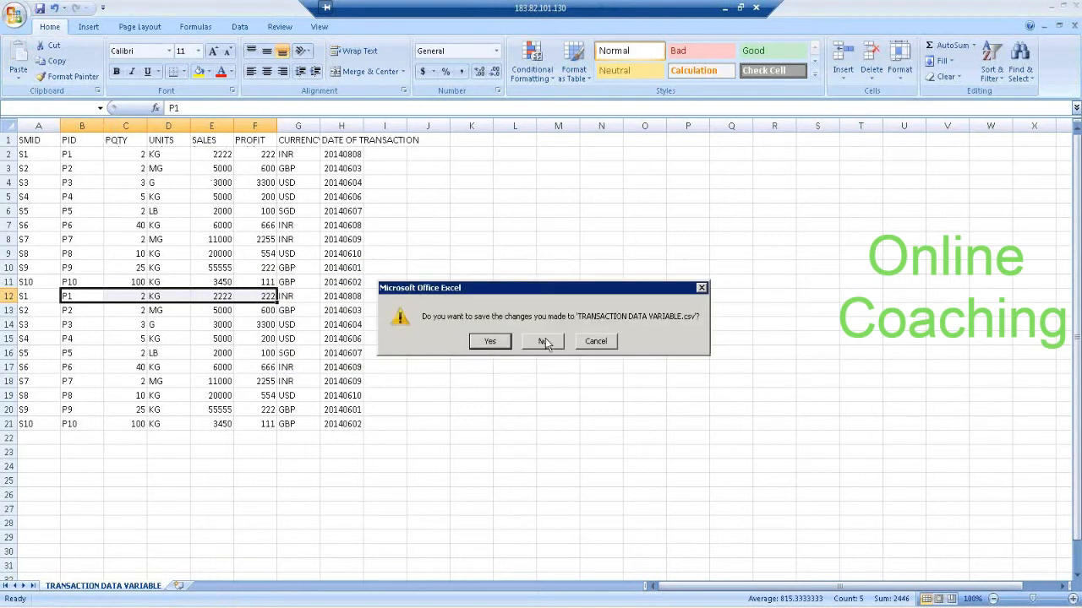
pyautogui.click(543, 342)
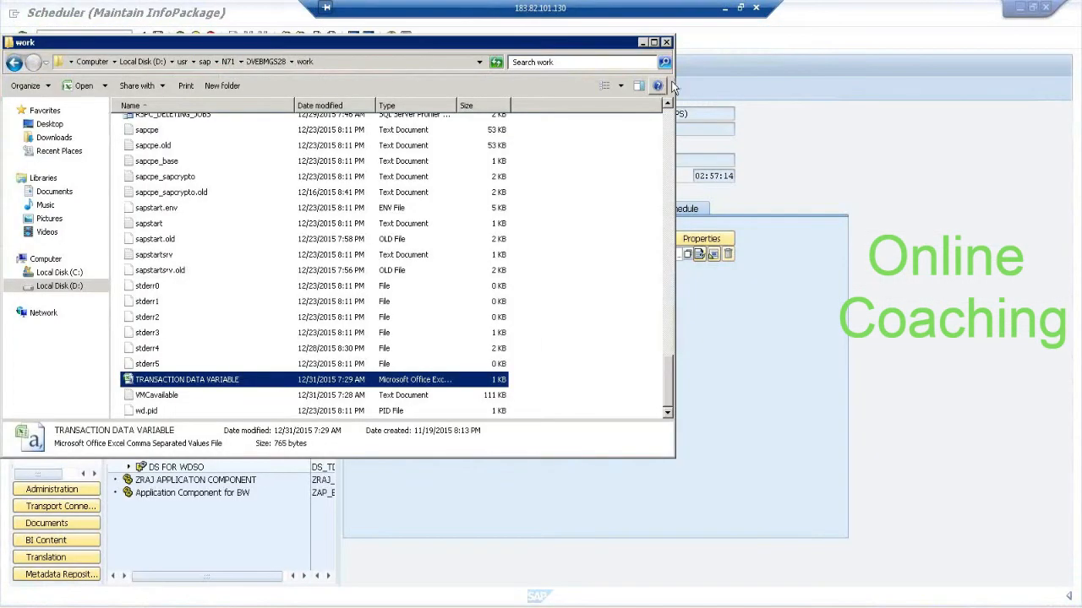
pyautogui.click(666, 42)
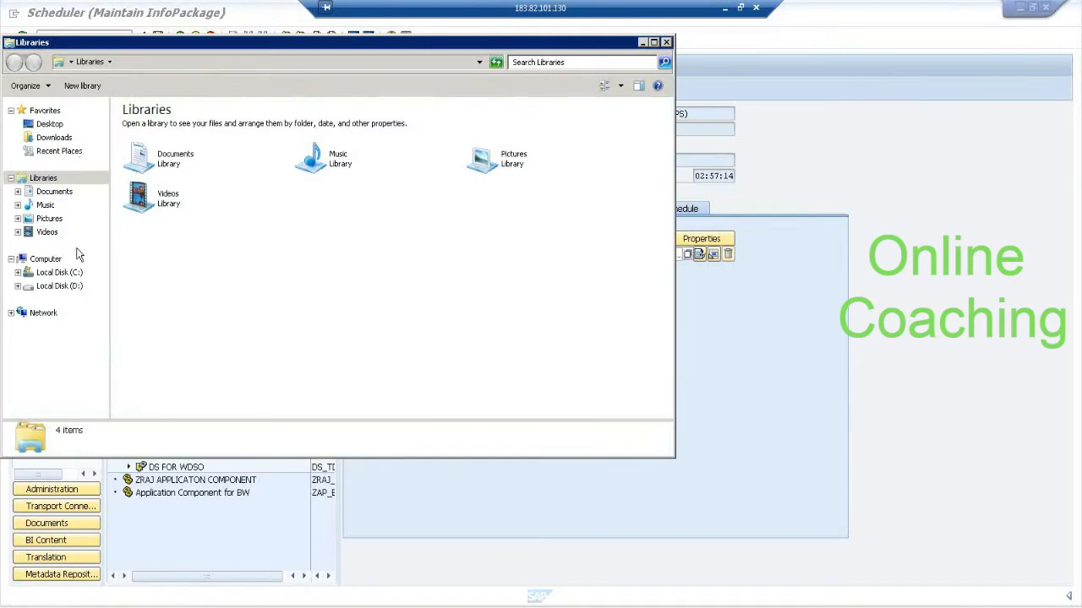
# Browse to D:\usr\sap\B74\DVEBMGS27\work in Windows Explorer and open its TRANSACTION DATA VARIABLE file.
pyautogui.click(74, 287)
pyautogui.doubleClick(140, 251)
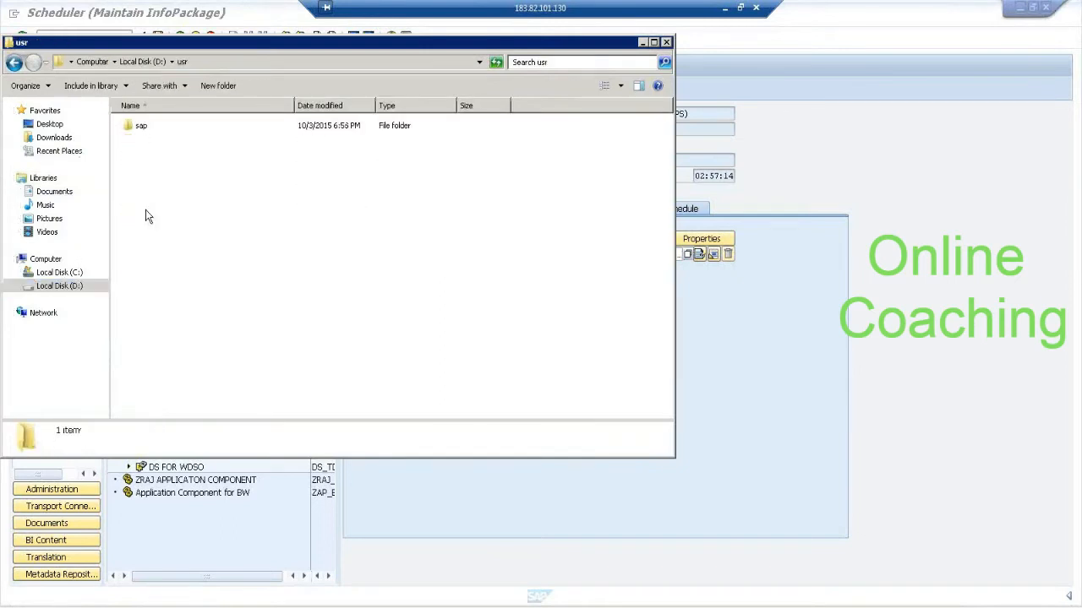
pyautogui.doubleClick(139, 125)
pyautogui.doubleClick(141, 126)
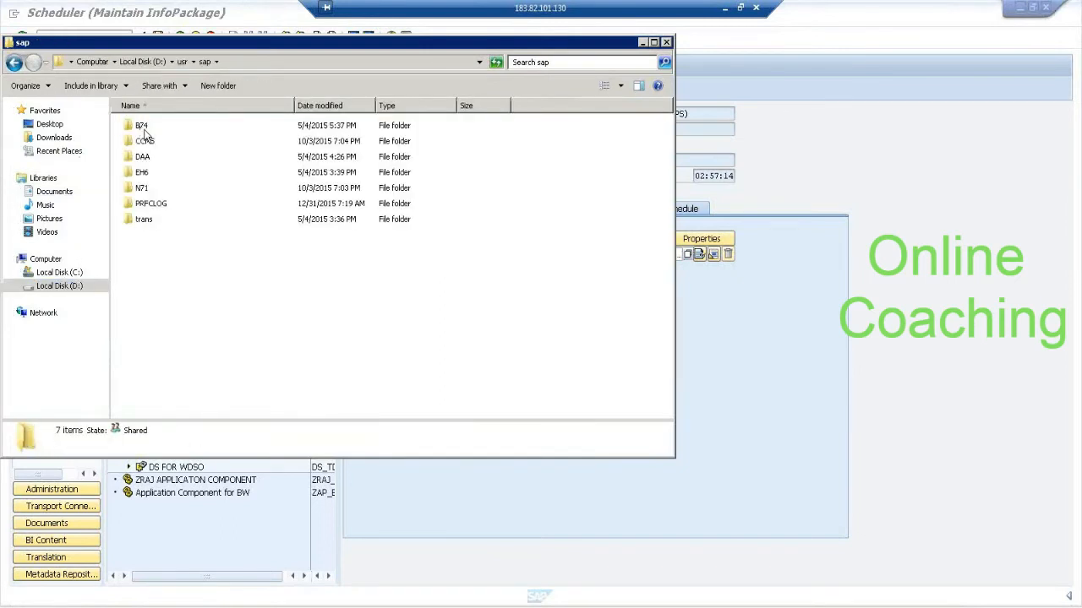
pyautogui.doubleClick(156, 142)
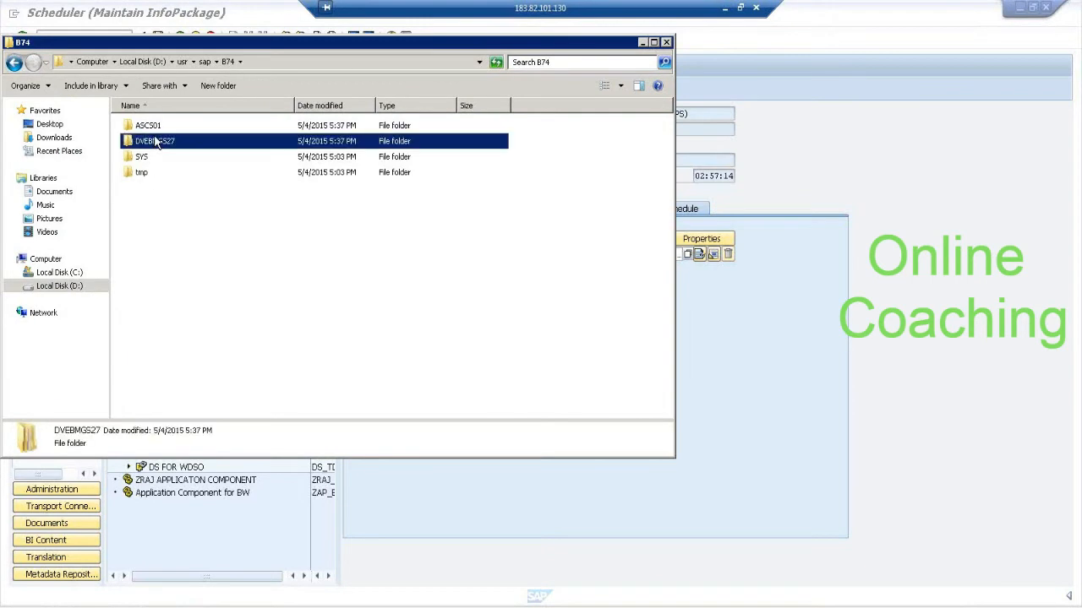
pyautogui.doubleClick(143, 205)
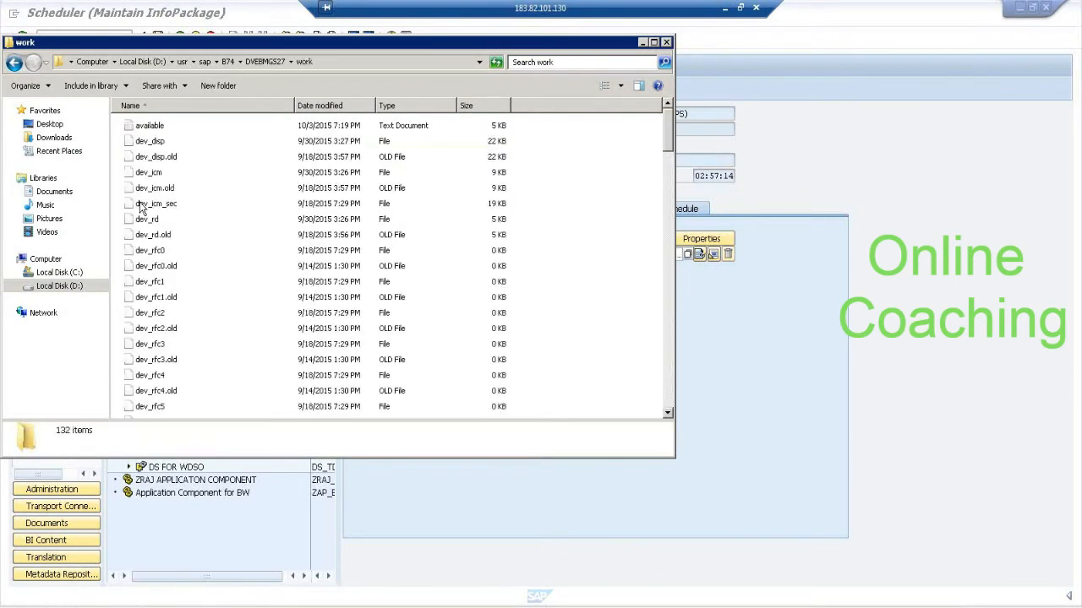
pyautogui.click(169, 300)
pyautogui.press('t')
pyautogui.doubleClick(202, 396)
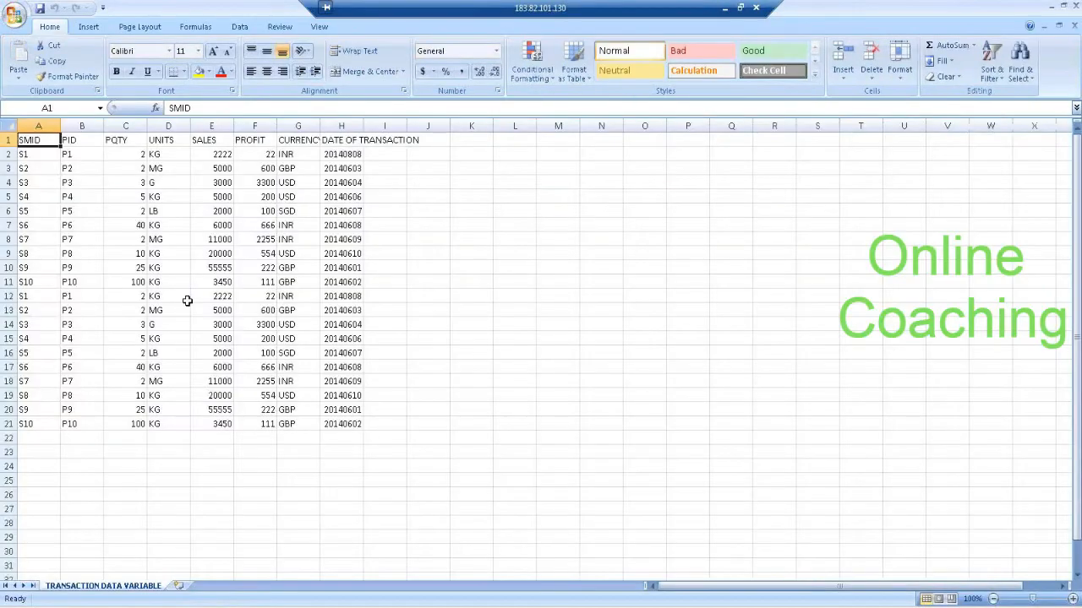
# Check the sales value of the first S1 record, and close the workbook and the work folder window.
pyautogui.click(218, 157)
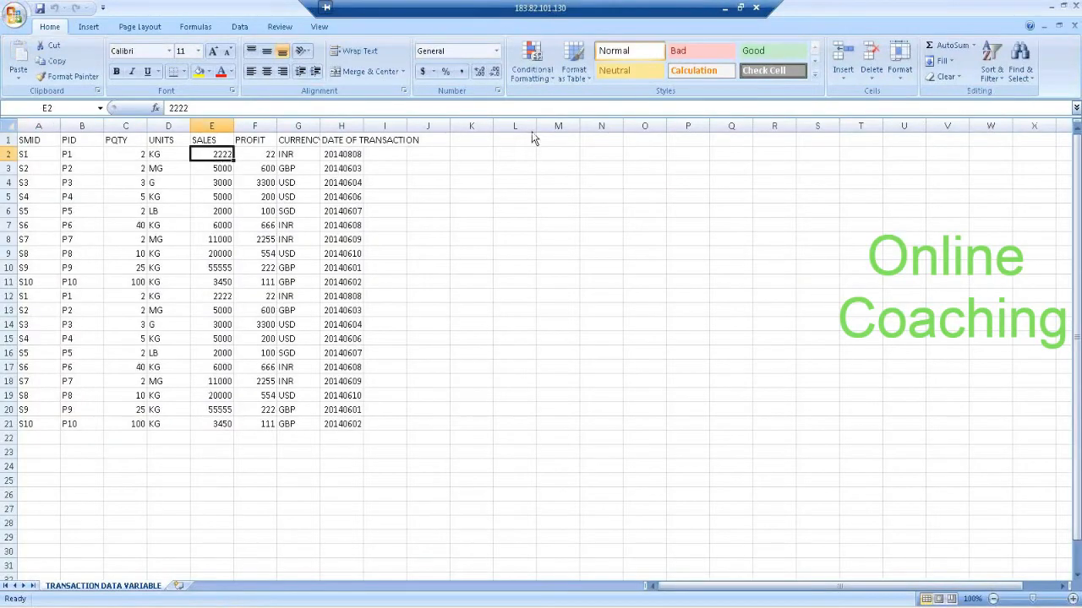
pyautogui.click(1077, 6)
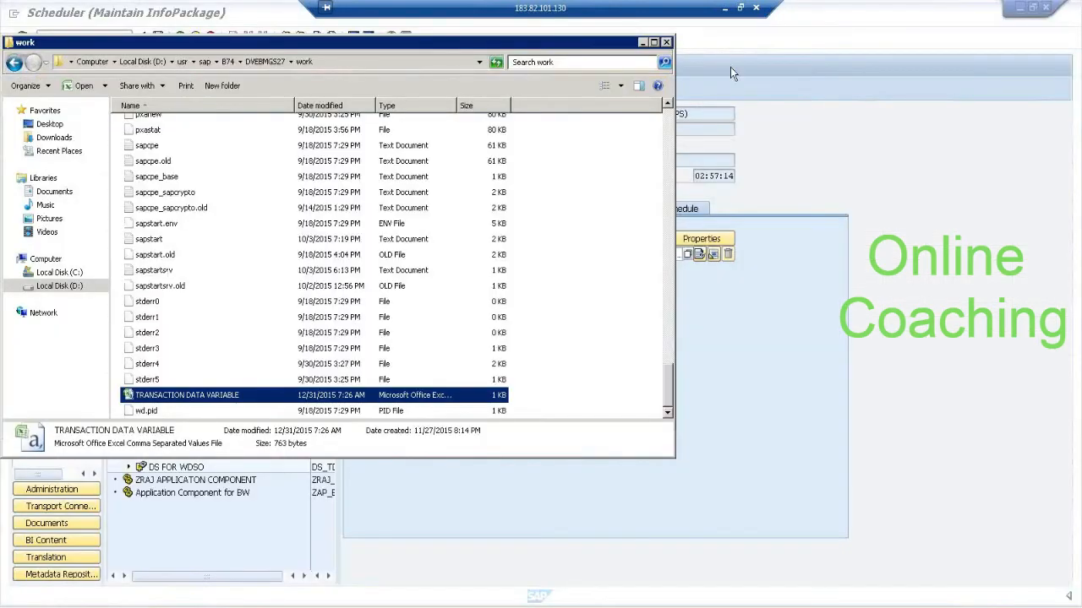
pyautogui.click(666, 42)
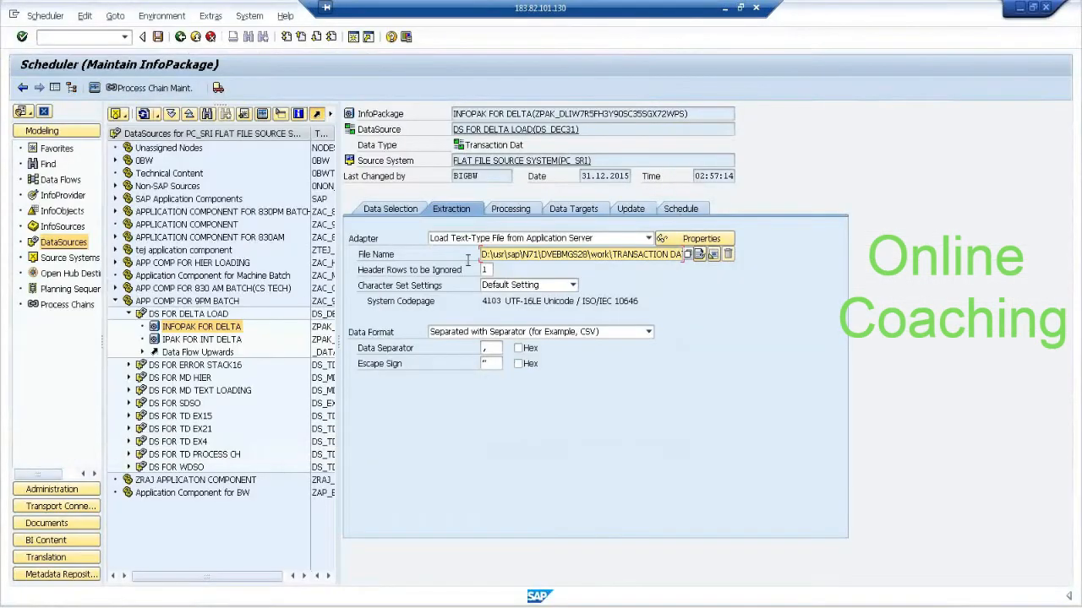
# Delete the latest INFOPAK FOR DELTA request from the PSA of DS FOR DELTA LOAD.
pyautogui.rightClick(187, 315)
pyautogui.click(298, 456)
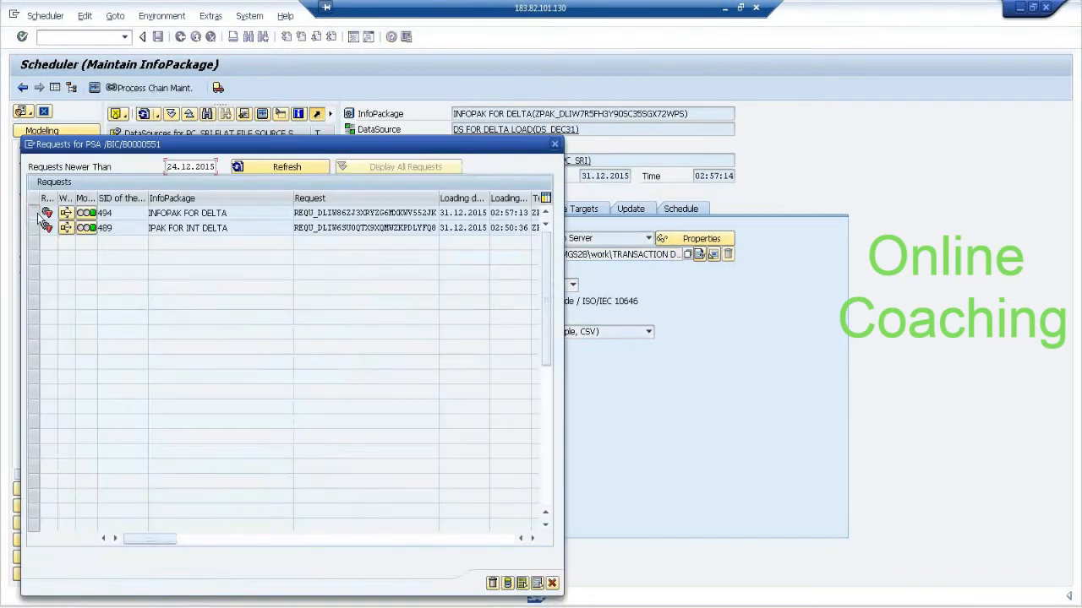
pyautogui.click(35, 213)
pyautogui.click(493, 584)
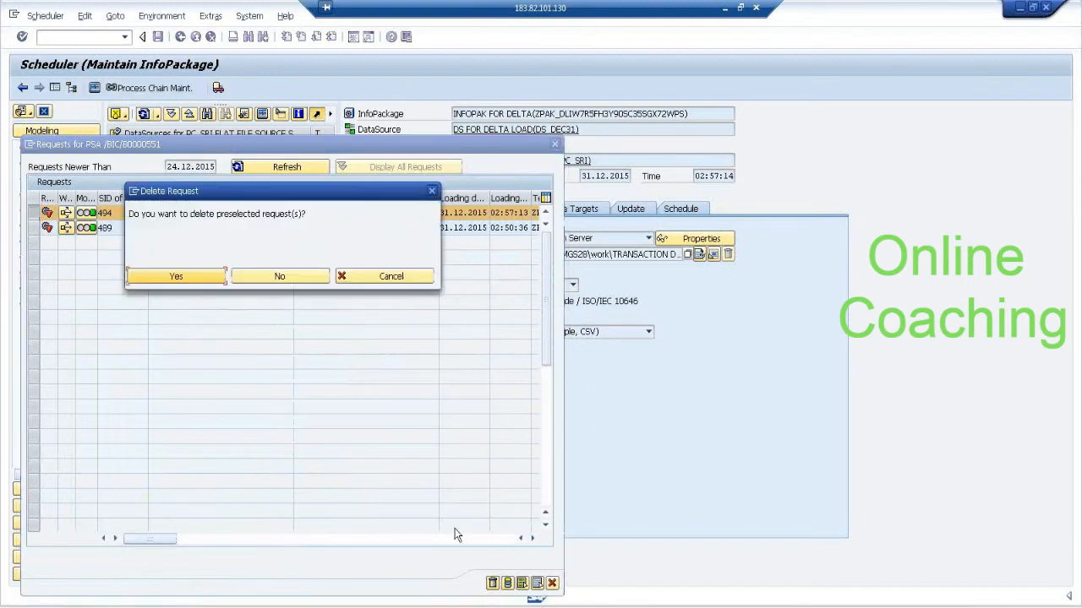
pyautogui.click(203, 280)
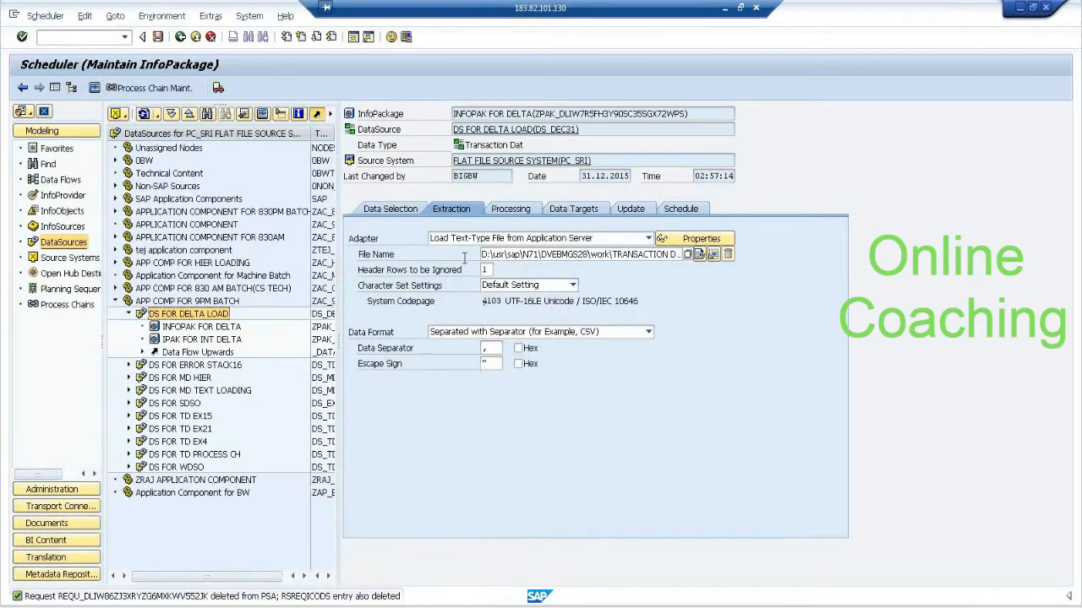
# Reopen the INFOPAK FOR DELTA InfoPackage and start its data load immediately.
pyautogui.click(180, 36)
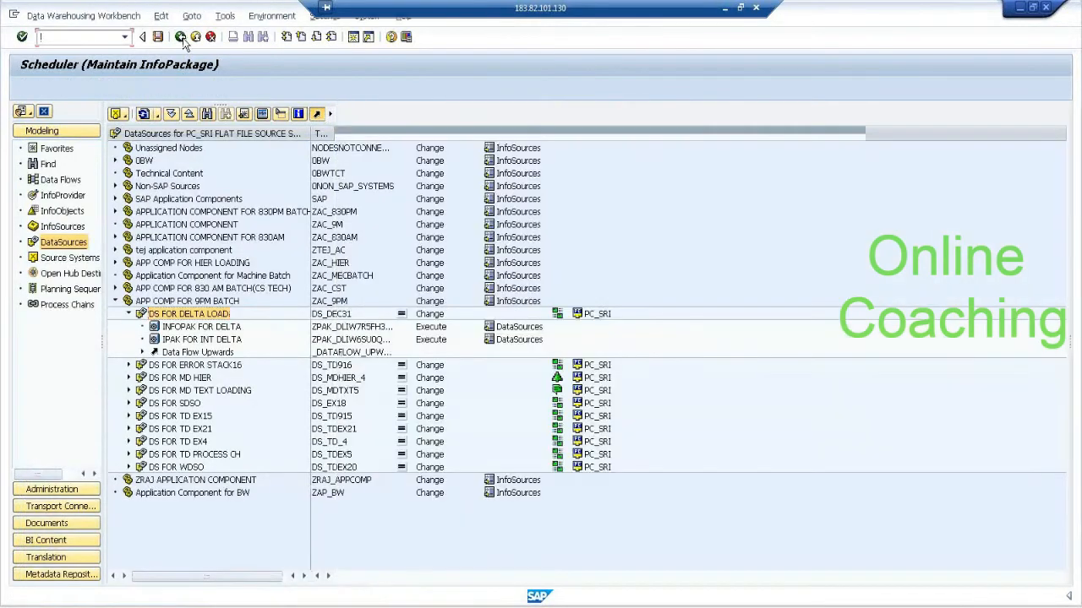
pyautogui.doubleClick(224, 329)
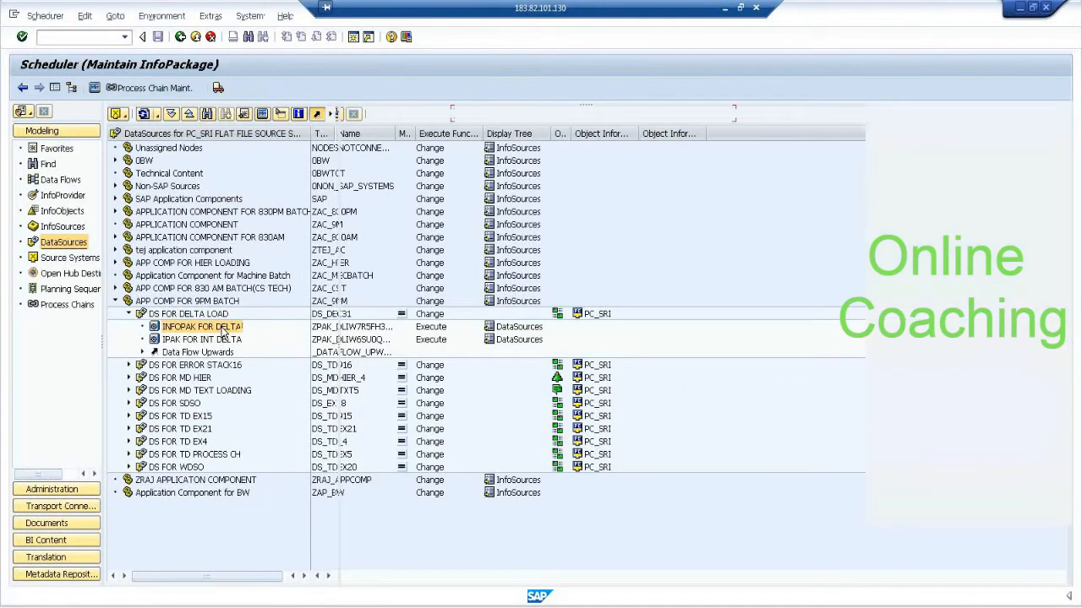
pyautogui.click(404, 349)
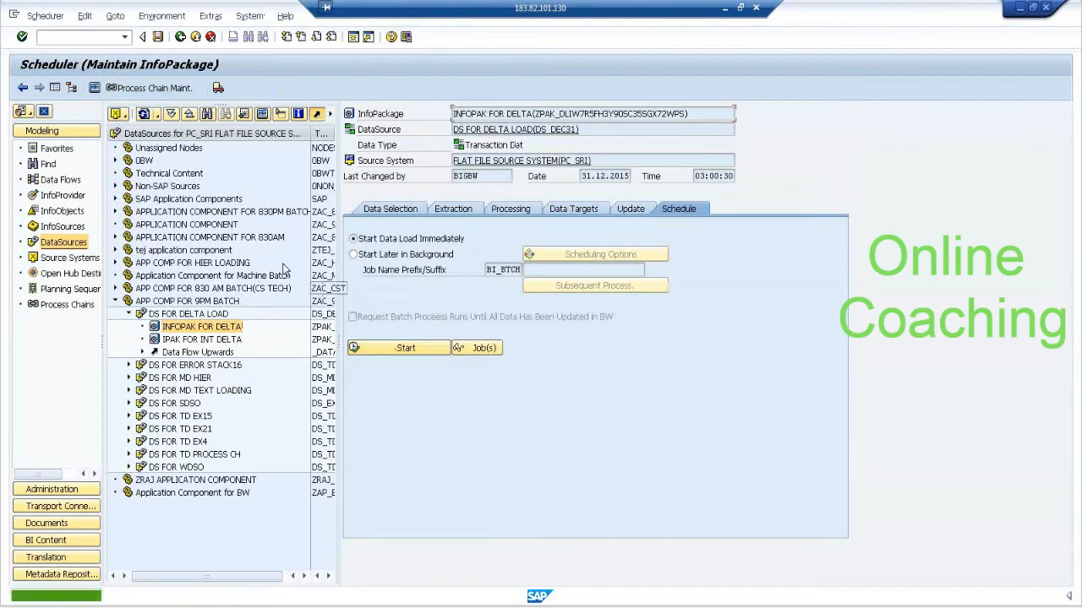
# Open the 03:00:28 request in the InfoPackage monitor and display its PSA records.
pyautogui.click(114, 117)
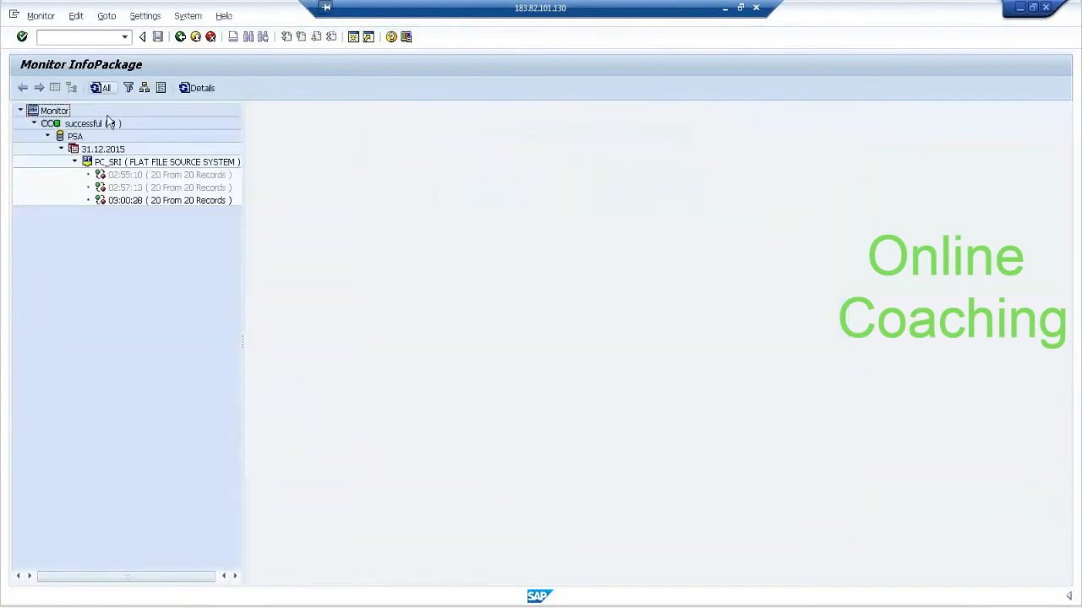
pyautogui.click(209, 202)
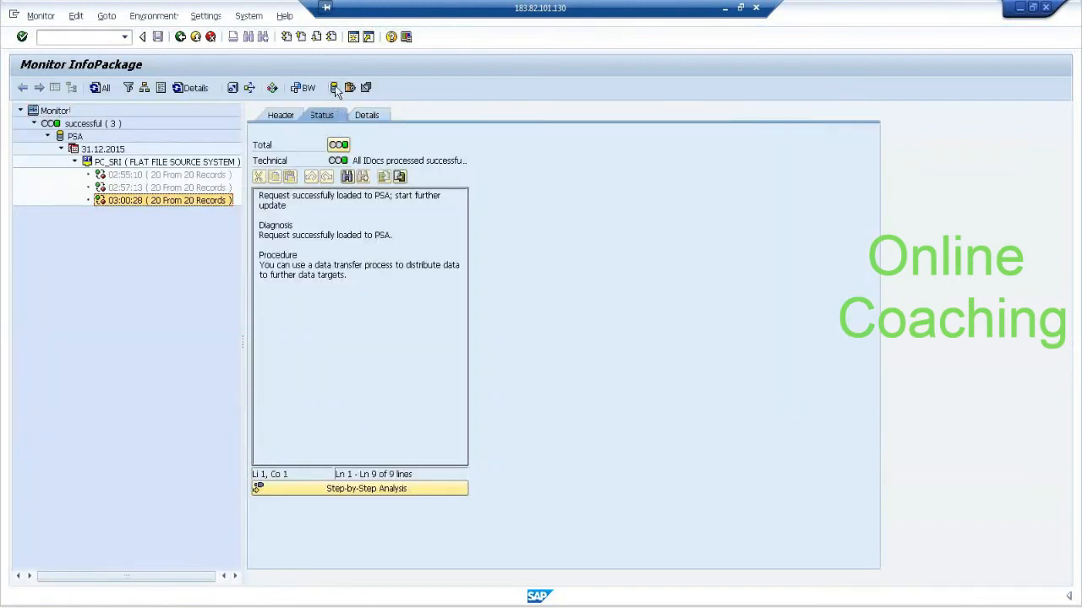
pyautogui.click(335, 89)
pyautogui.click(170, 475)
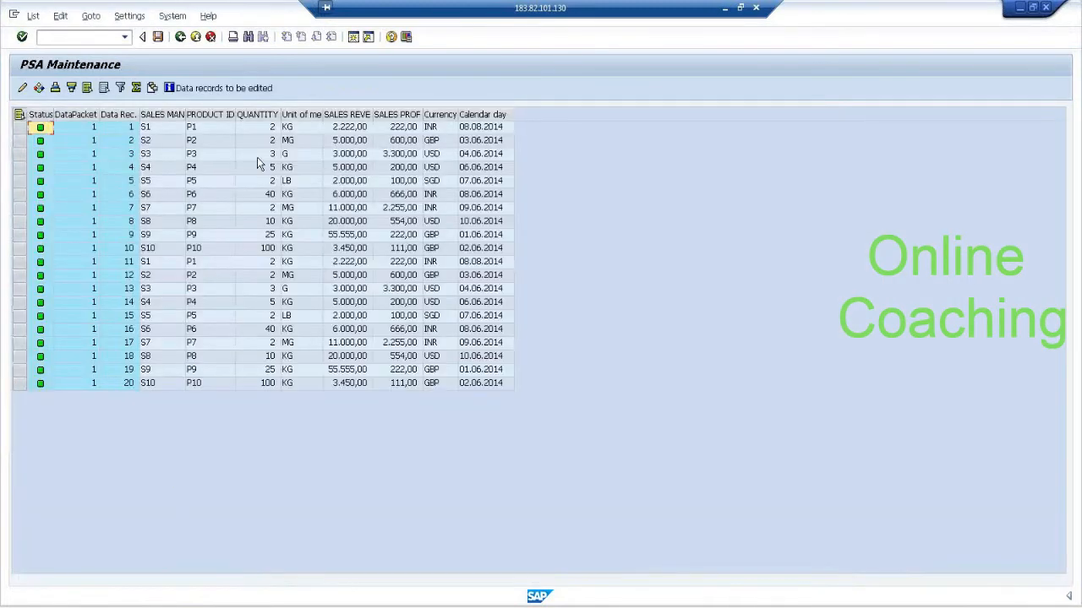
# Check the quantity and sales revenue of both S1 records in the PSA, and return to the DataSources tree.
pyautogui.click(212, 129)
pyautogui.click(346, 129)
pyautogui.click(274, 128)
pyautogui.click(347, 131)
pyautogui.click(267, 264)
pyautogui.click(342, 262)
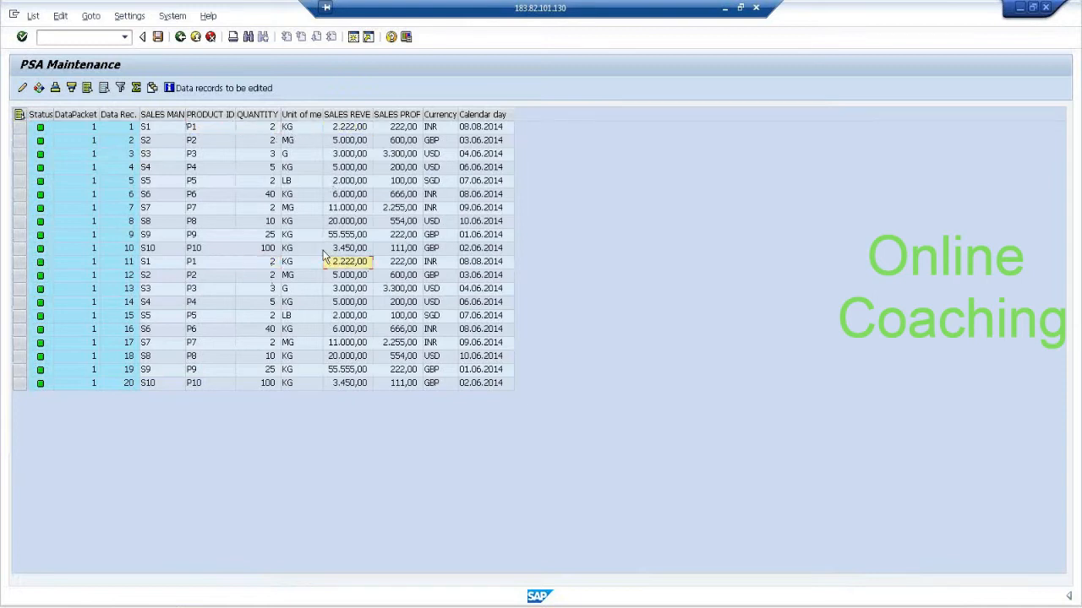
pyautogui.click(186, 43)
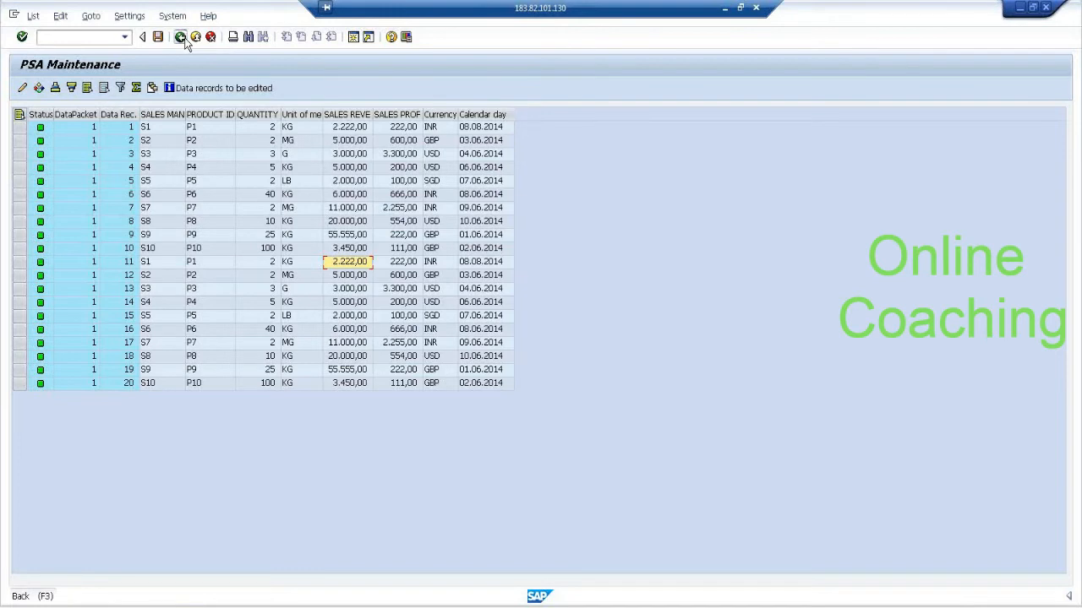
pyautogui.click(180, 38)
pyautogui.click(180, 37)
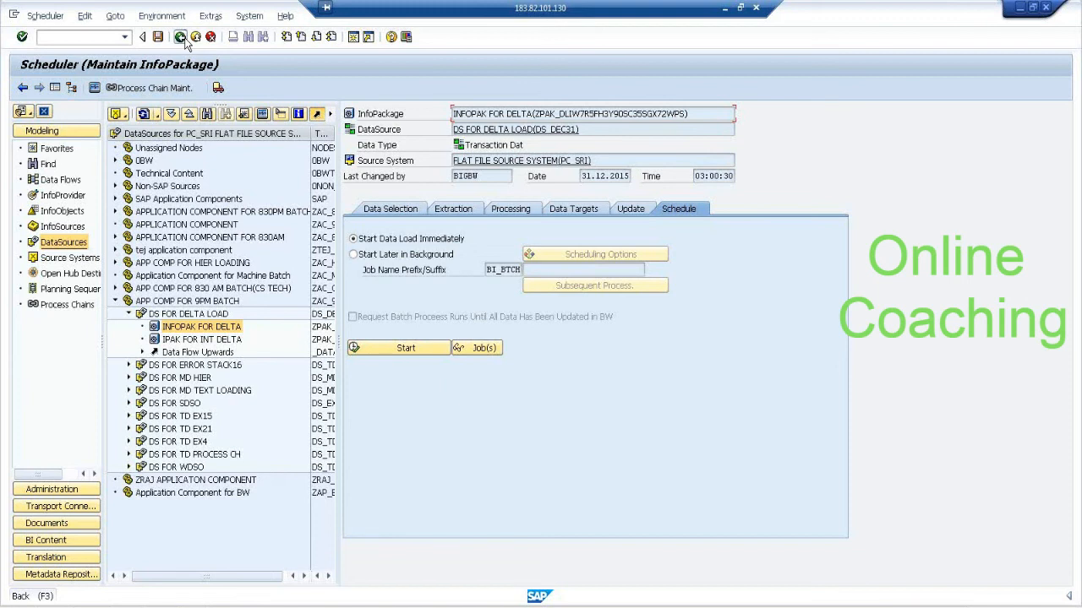
pyautogui.click(180, 37)
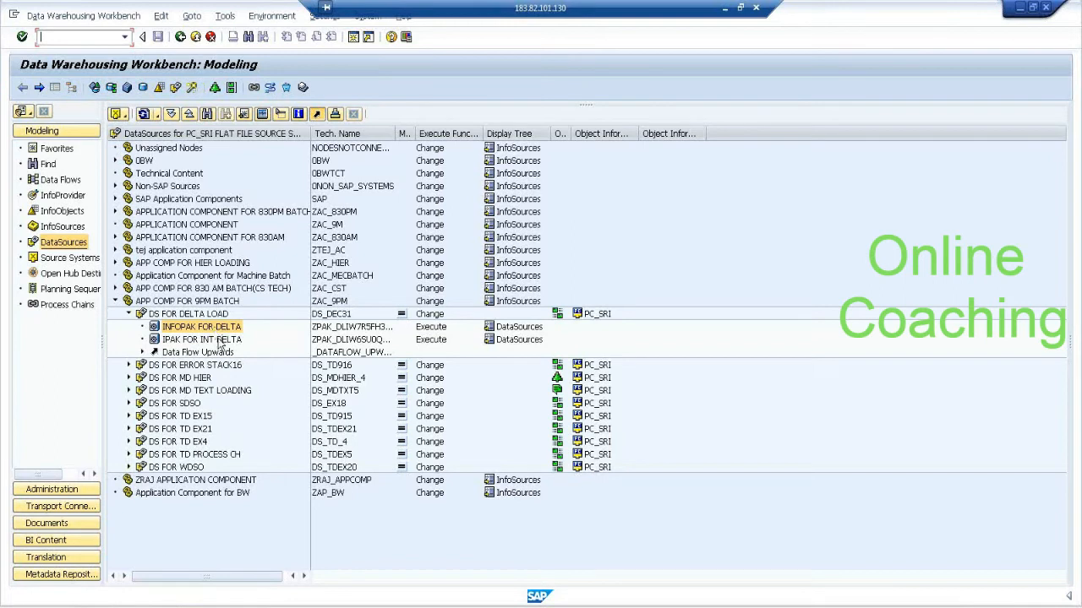
# Create a standard data transfer process from DataSource DS_DEC31 to DataStore Object DSO_31.
pyautogui.click(142, 352)
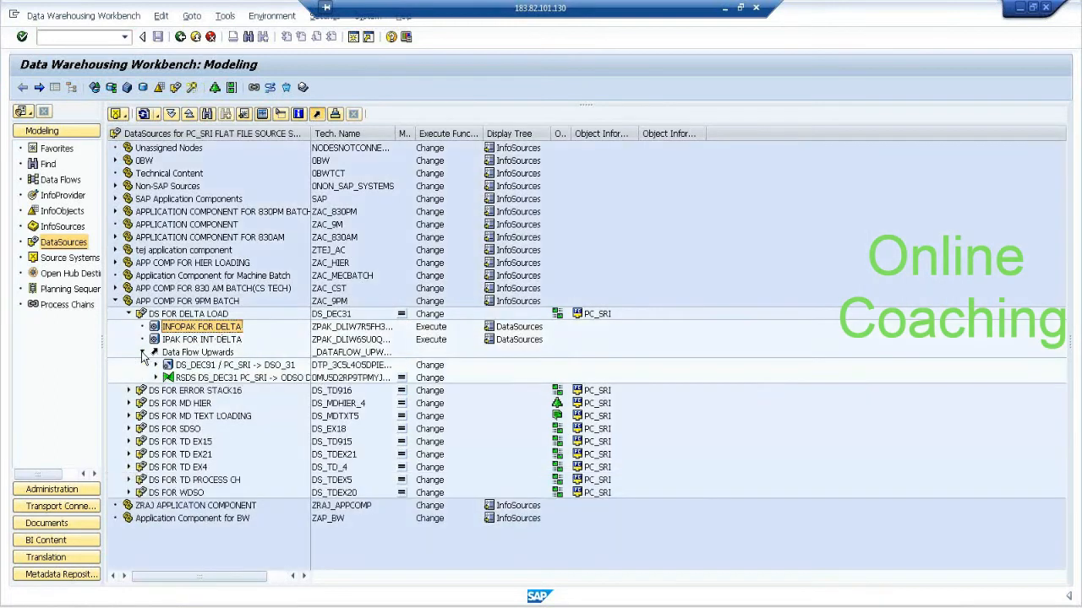
pyautogui.rightClick(206, 315)
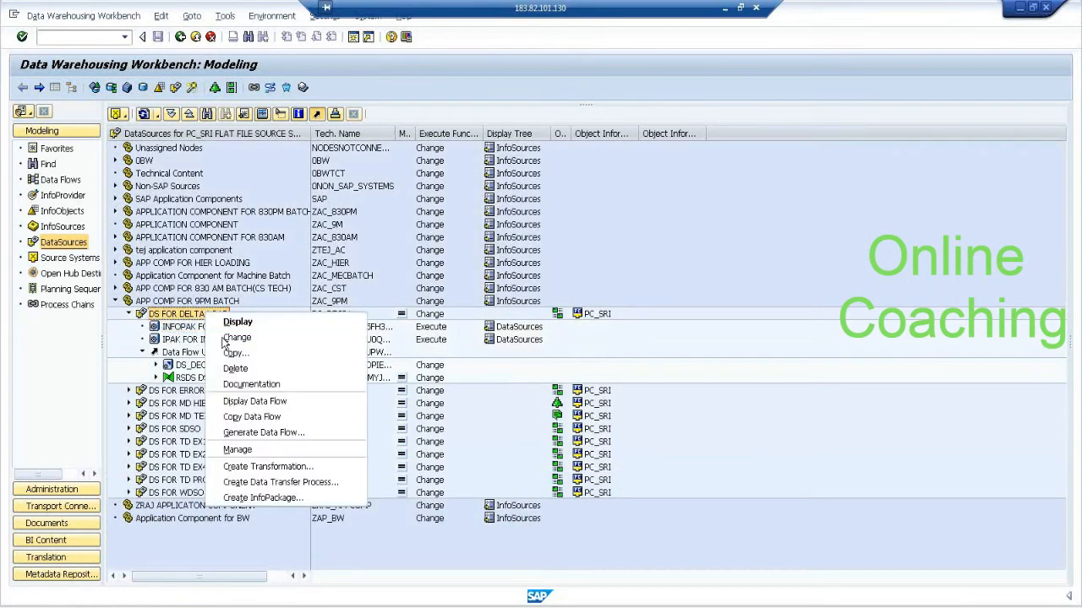
pyautogui.click(296, 487)
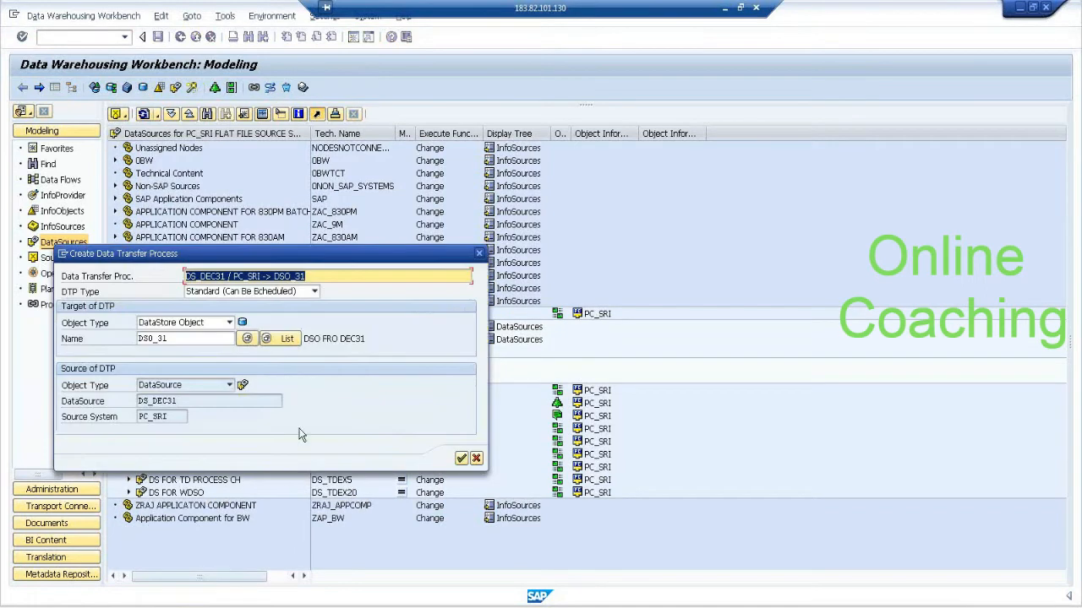
pyautogui.click(463, 460)
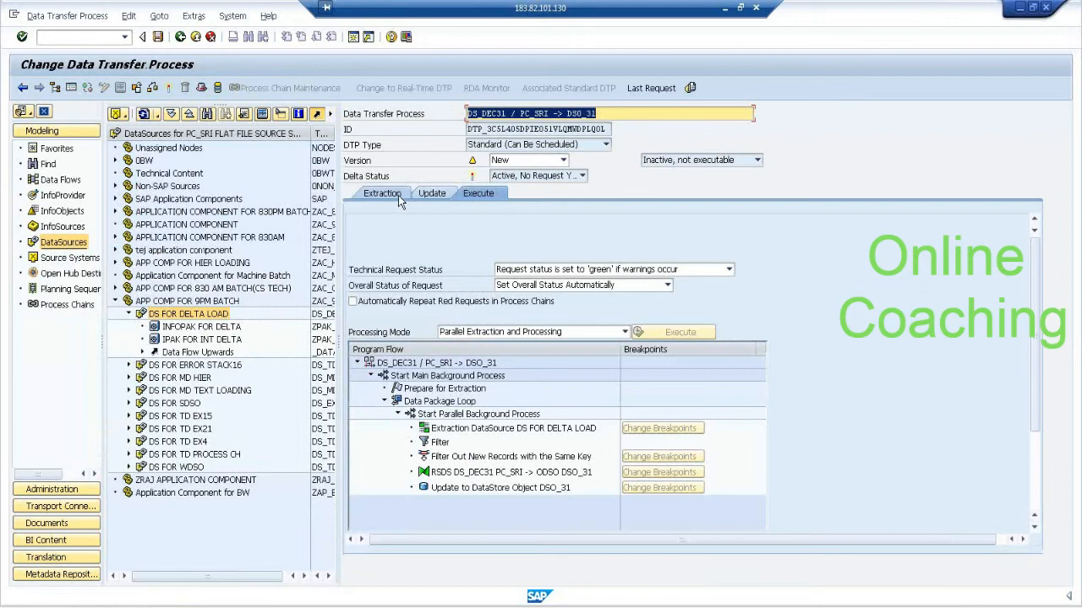
# Review the DTP's extraction mode, activate and execute the DTP, and display its request monitor.
pyautogui.click(399, 196)
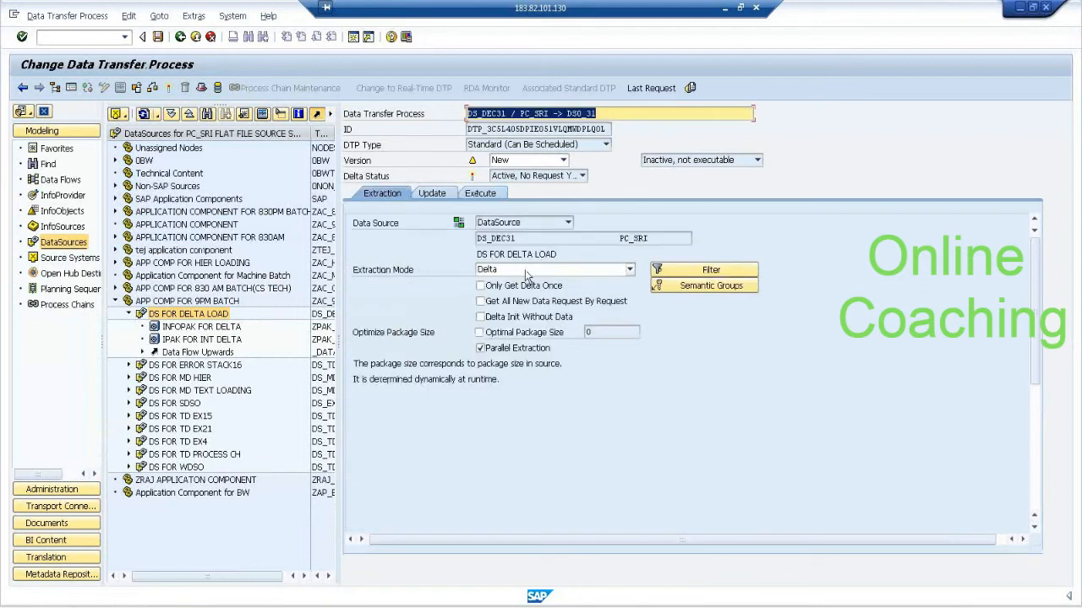
pyautogui.click(474, 194)
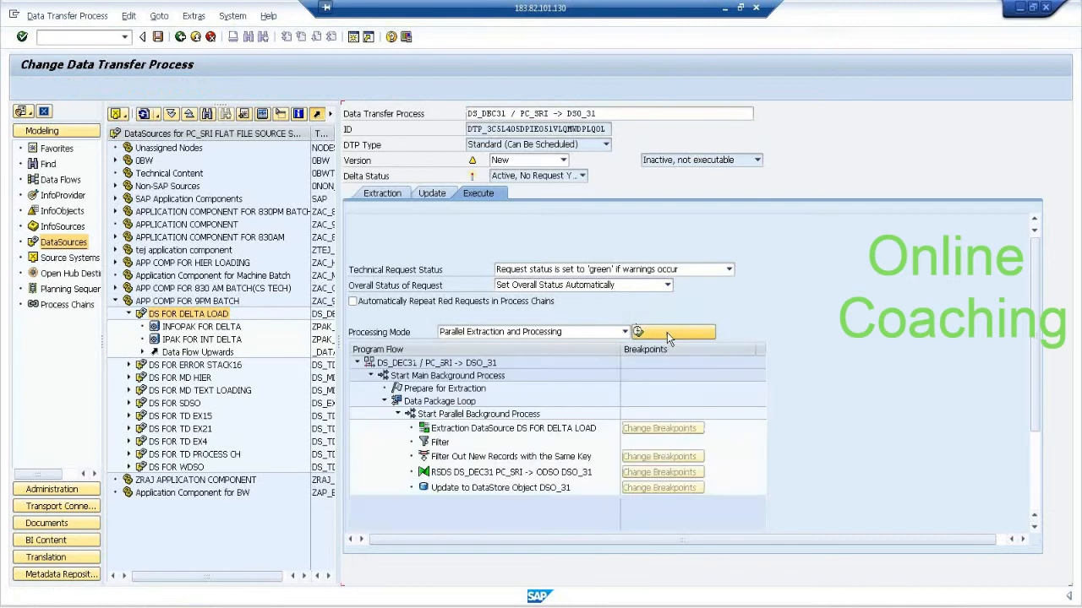
pyautogui.click(667, 332)
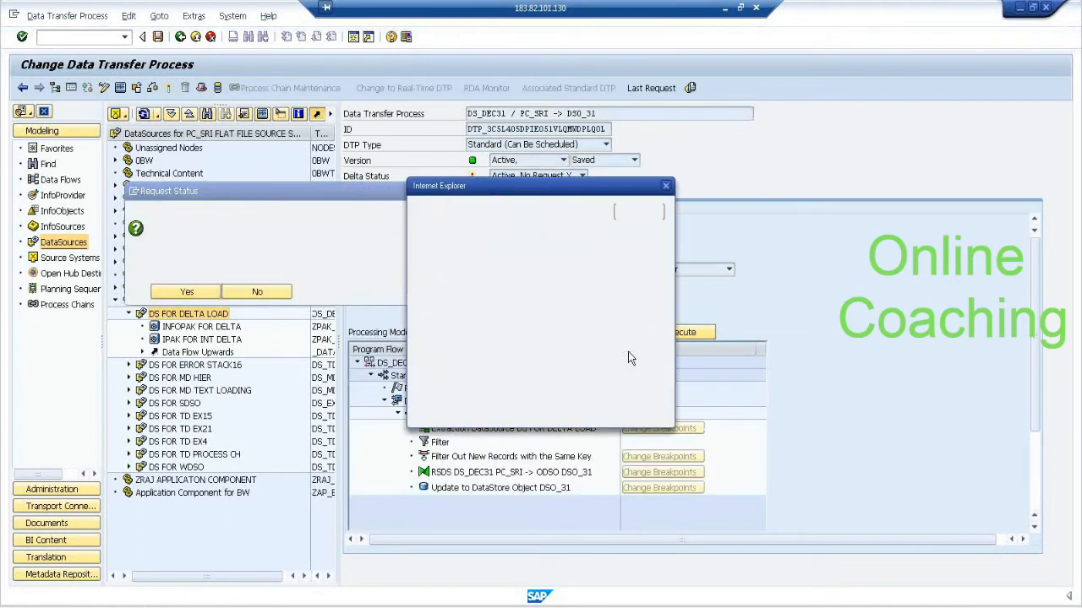
pyautogui.click(638, 213)
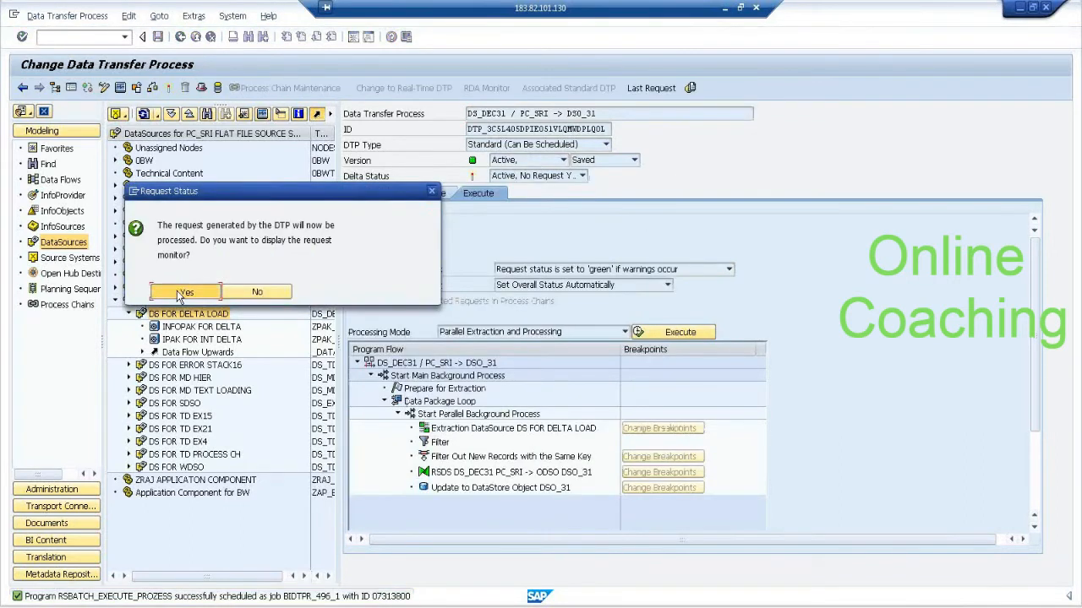
pyautogui.click(181, 292)
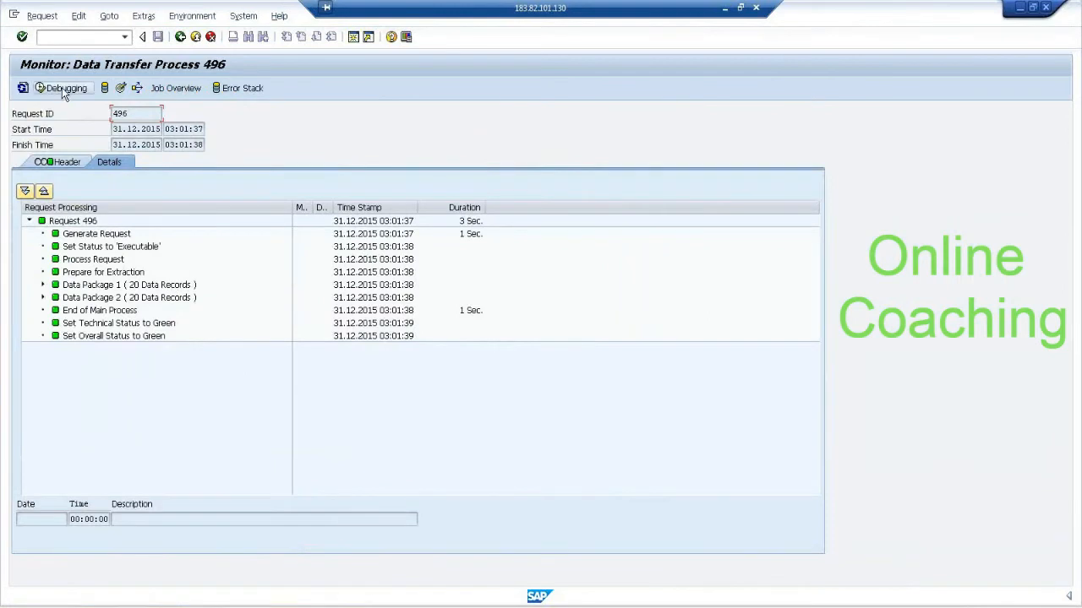
# In the administration of DSO_31, start activation of the new delta request with the job name suffix 31DELTA.
pyautogui.click(123, 90)
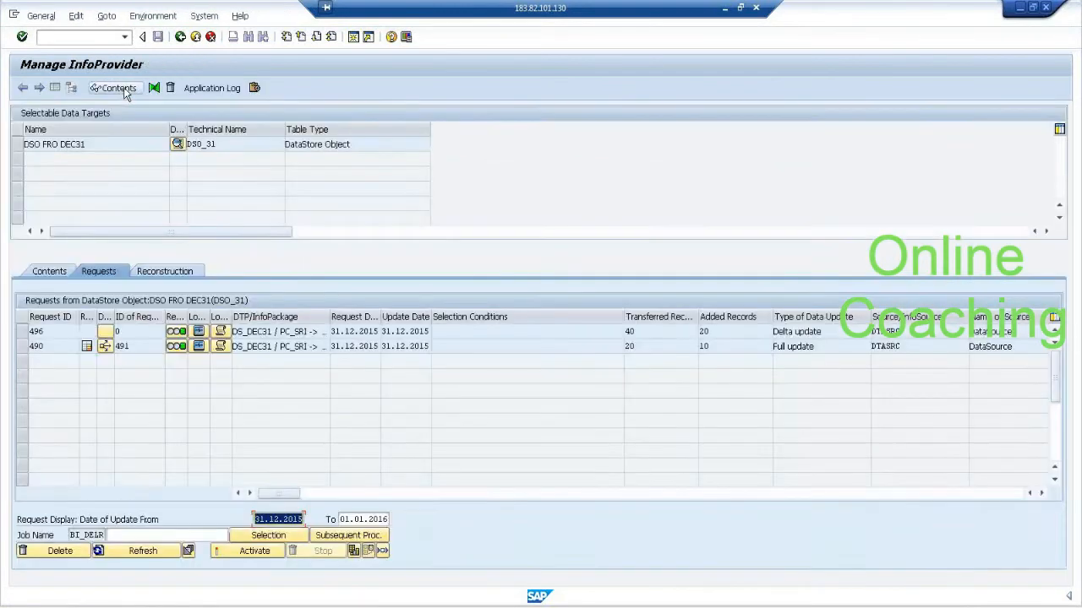
pyautogui.click(22, 332)
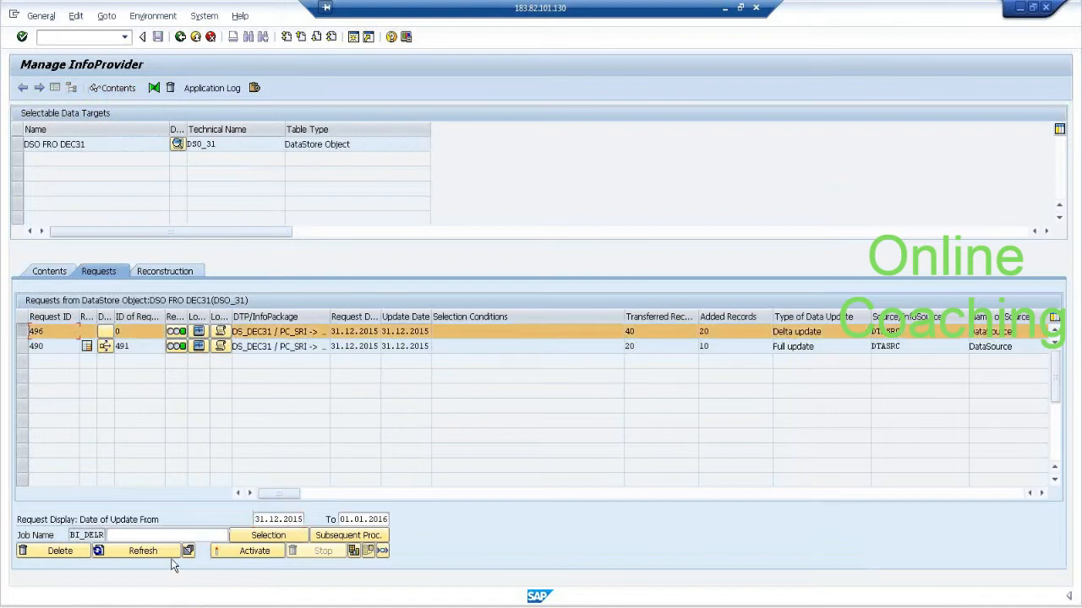
pyautogui.click(247, 550)
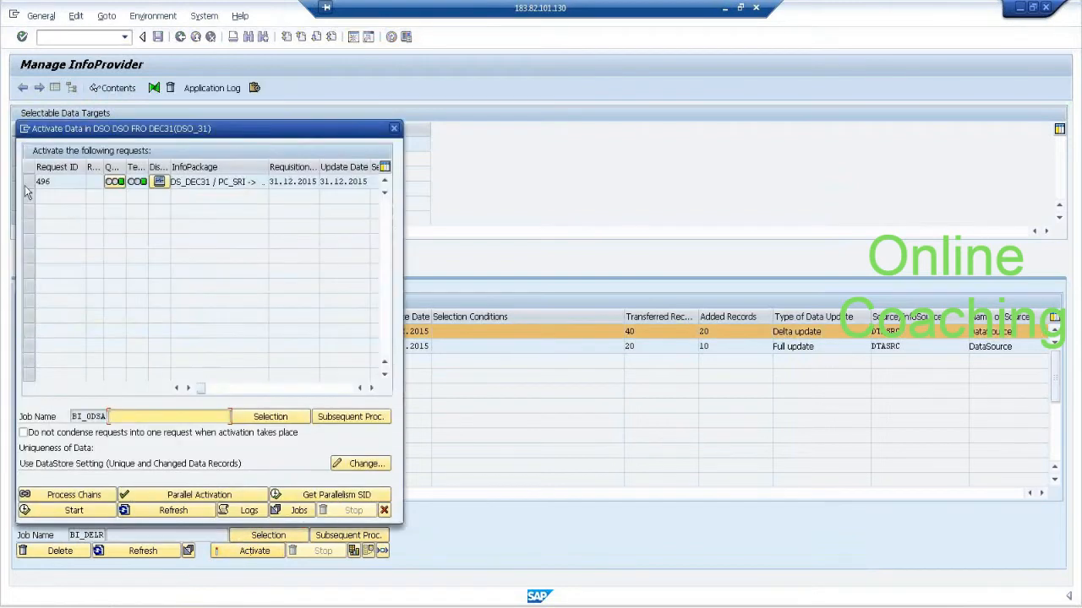
pyautogui.click(28, 182)
pyautogui.click(168, 417)
pyautogui.write('31DELTA')
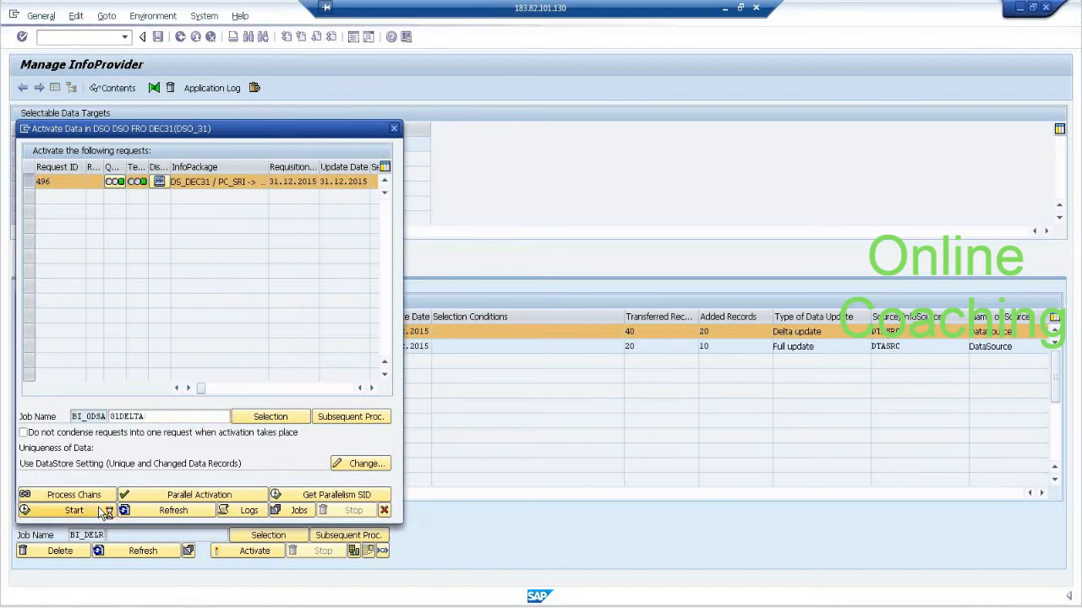
# Refresh the activation status of the DSO_31 request and list the BI_ODSA* jobs in the job overview.
pyautogui.click(148, 512)
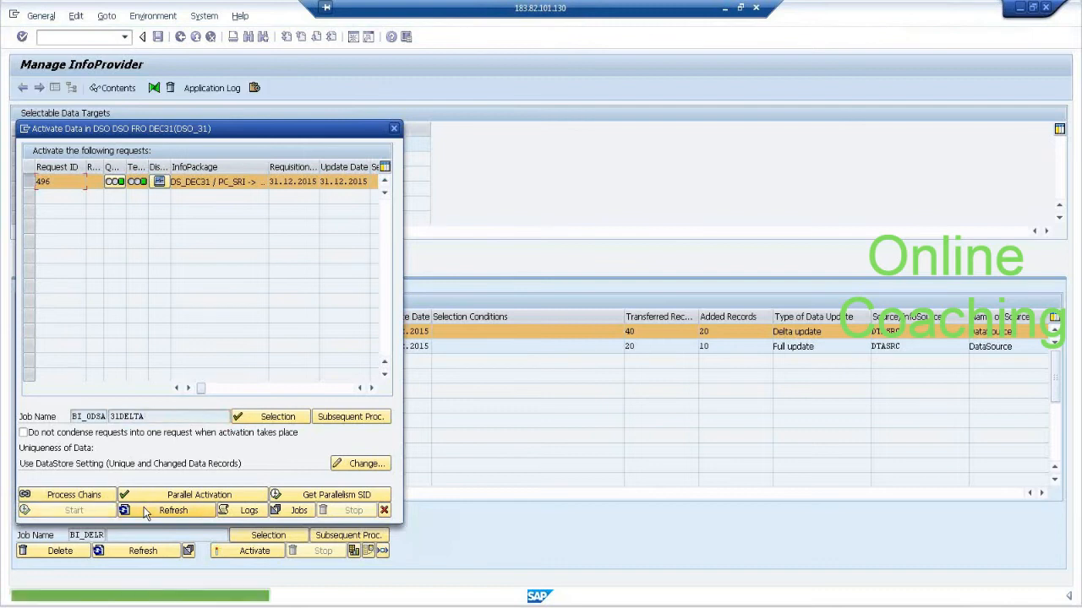
pyautogui.click(148, 513)
pyautogui.click(148, 512)
pyautogui.click(146, 513)
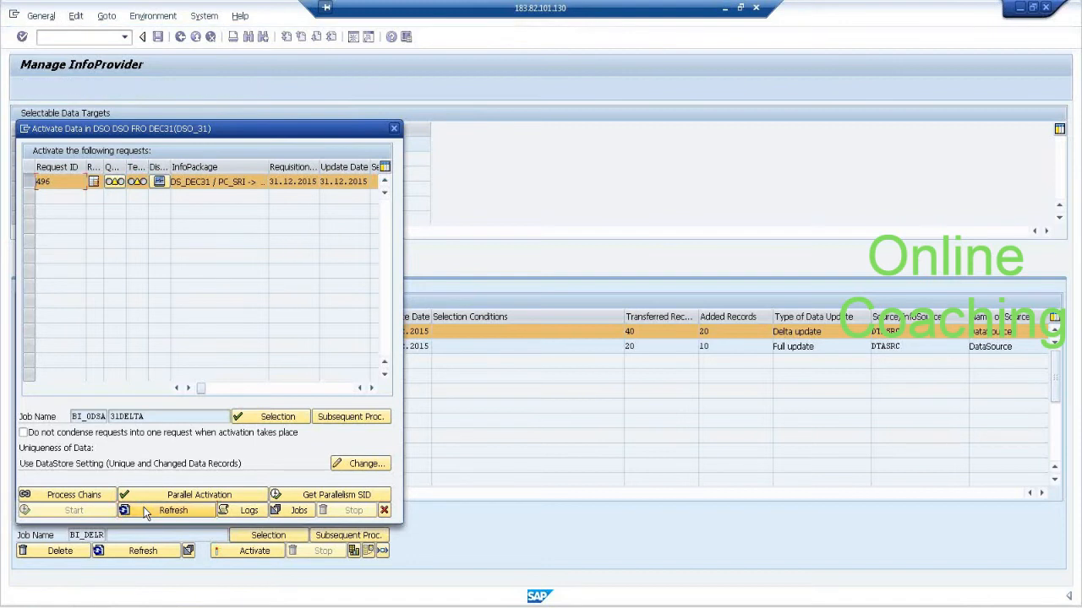
pyautogui.click(145, 513)
pyautogui.click(145, 513)
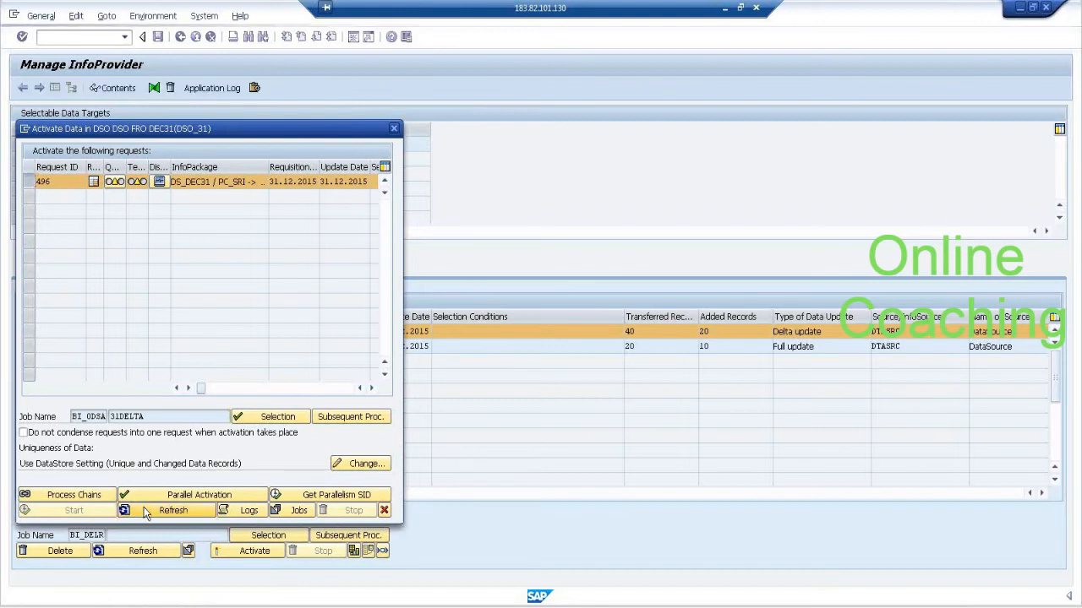
pyautogui.click(144, 508)
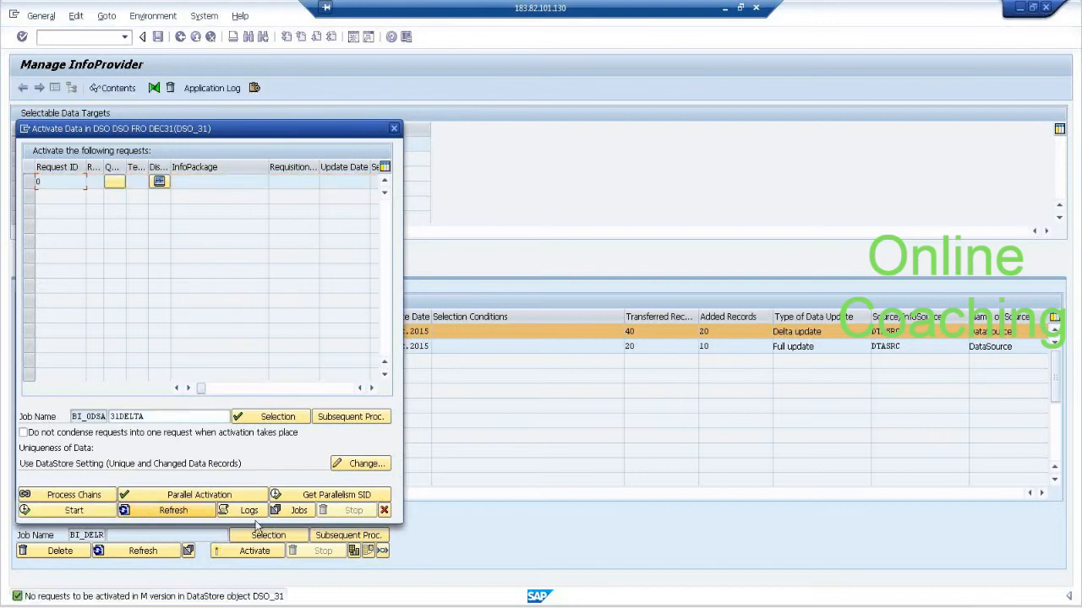
pyautogui.click(297, 514)
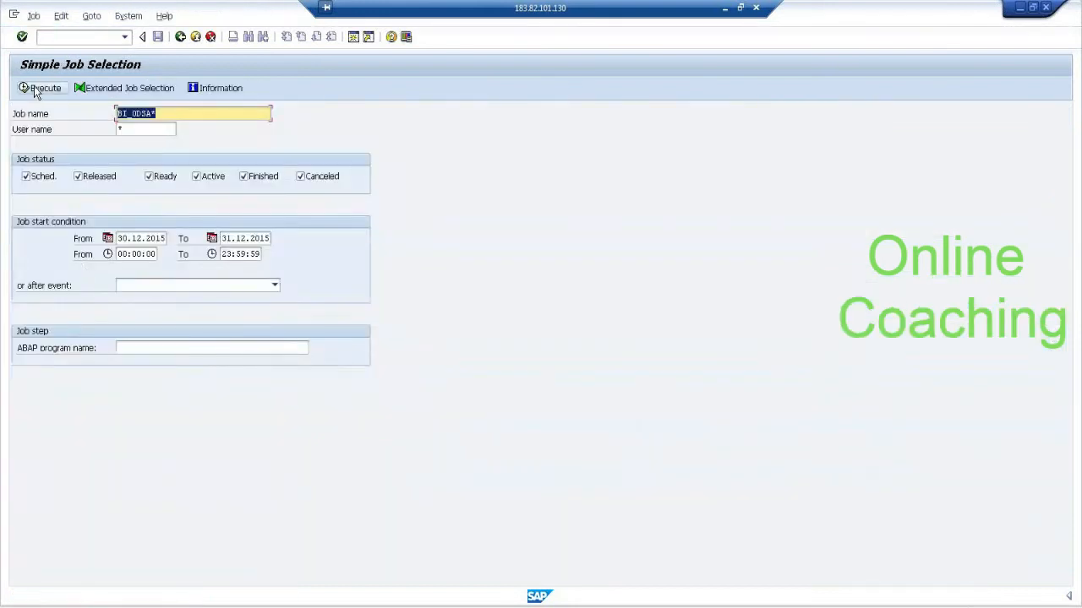
pyautogui.click(35, 90)
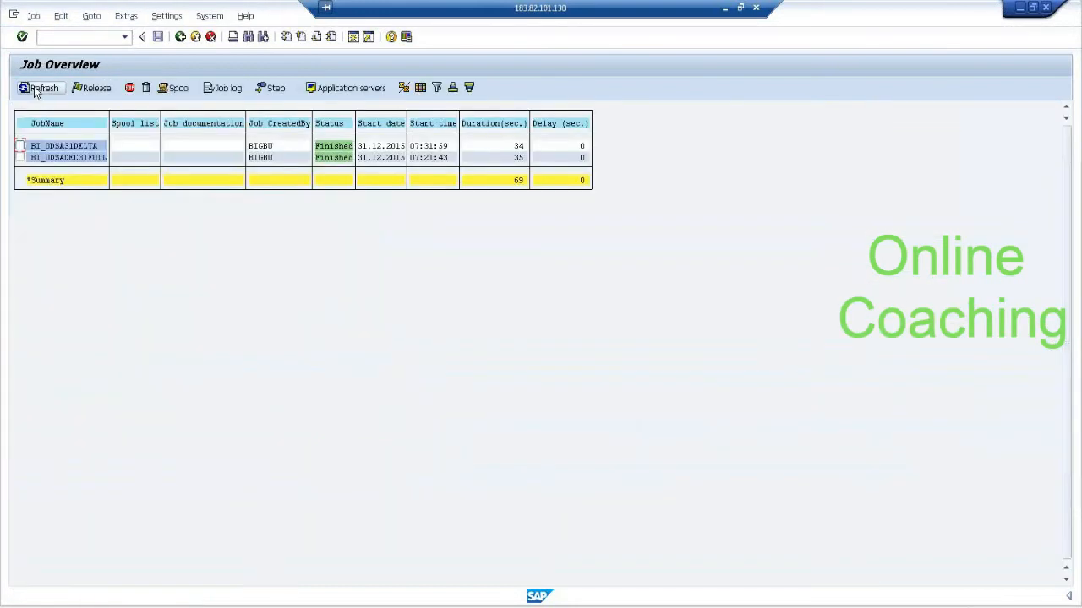
# Leave the job overview, close the DSO_31 activation dialog and refresh the DSO's request list.
pyautogui.click(180, 36)
pyautogui.click(180, 37)
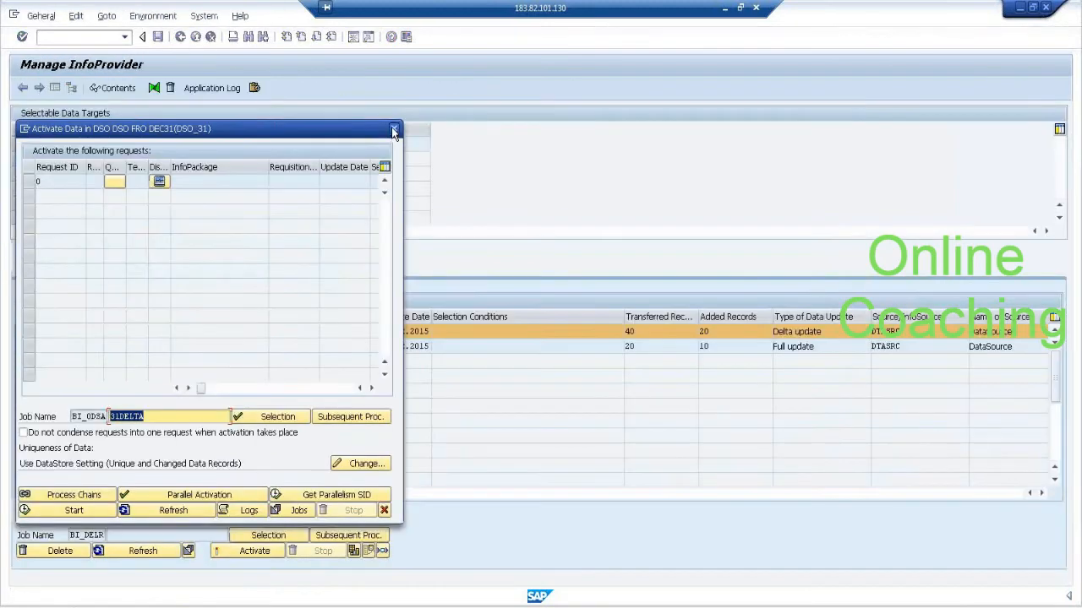
pyautogui.click(394, 128)
pyautogui.click(157, 559)
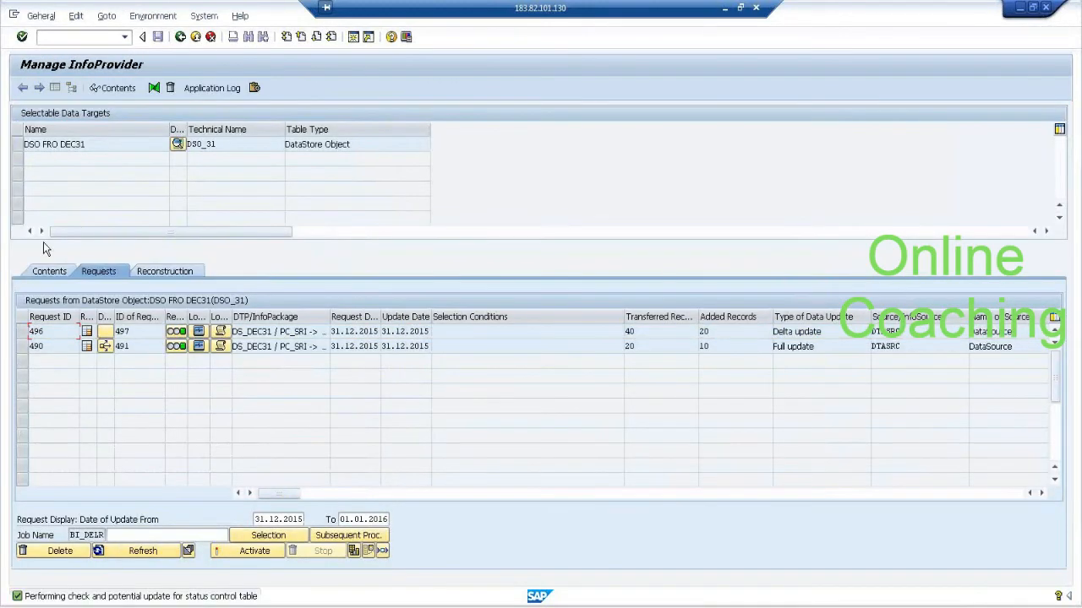
# List the active data of DSO_31 with calendar day, product ID and salesman ID as output fields, check the P1/S1 record and return to the administration.
pyautogui.click(16, 142)
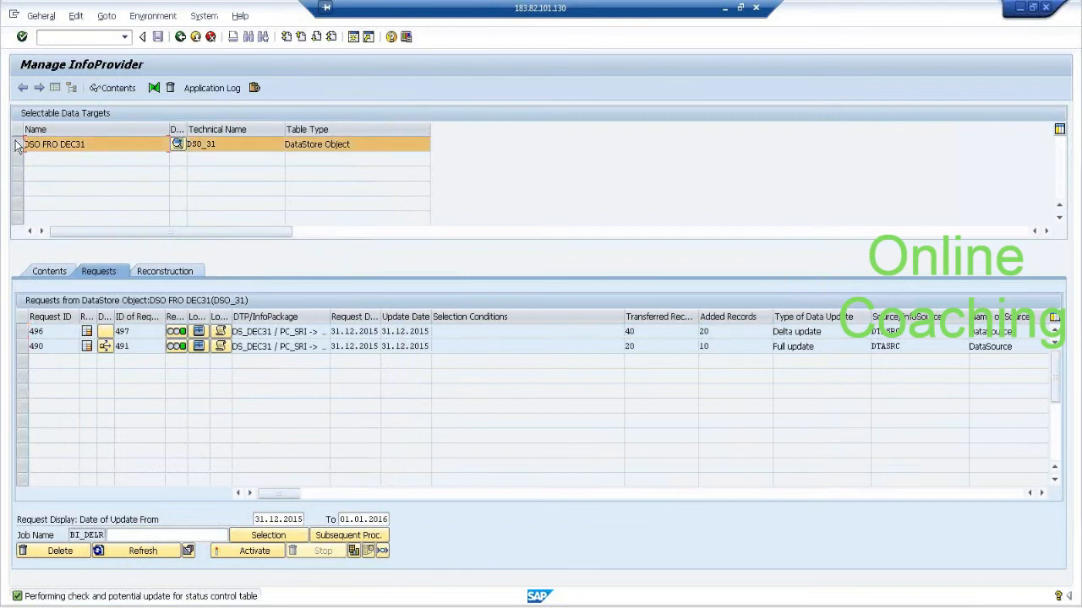
pyautogui.click(124, 90)
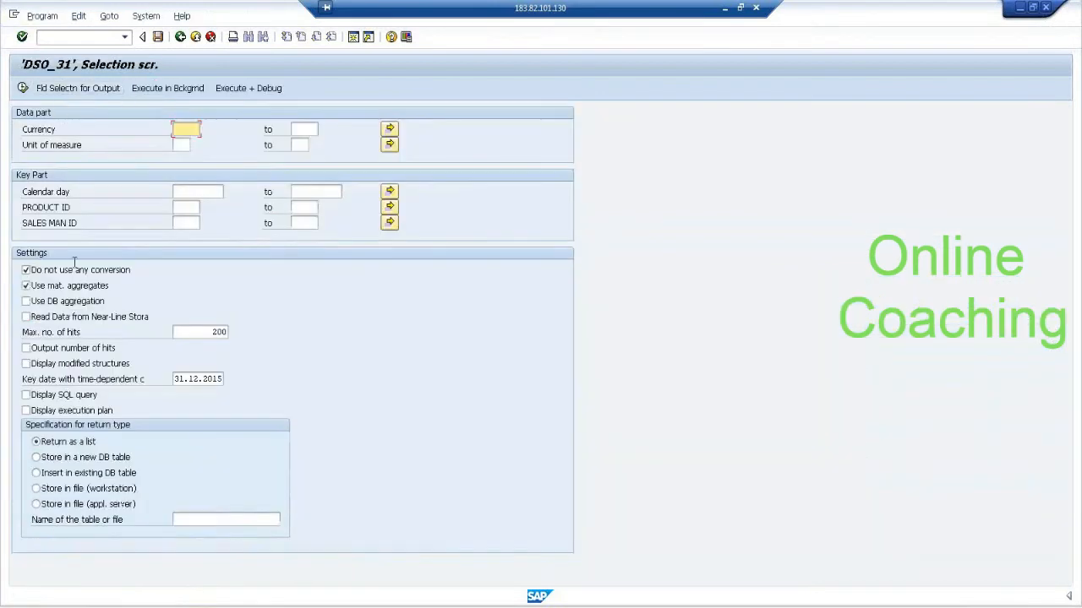
pyautogui.click(61, 89)
pyautogui.click(59, 286)
pyautogui.click(61, 270)
pyautogui.click(69, 302)
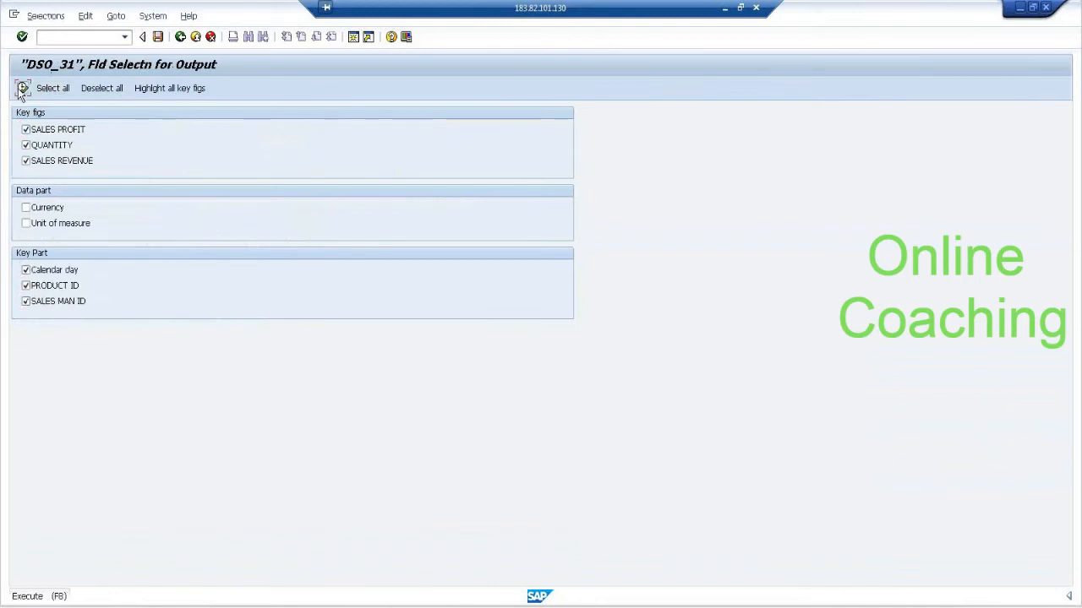
pyautogui.click(22, 89)
pyautogui.click(22, 89)
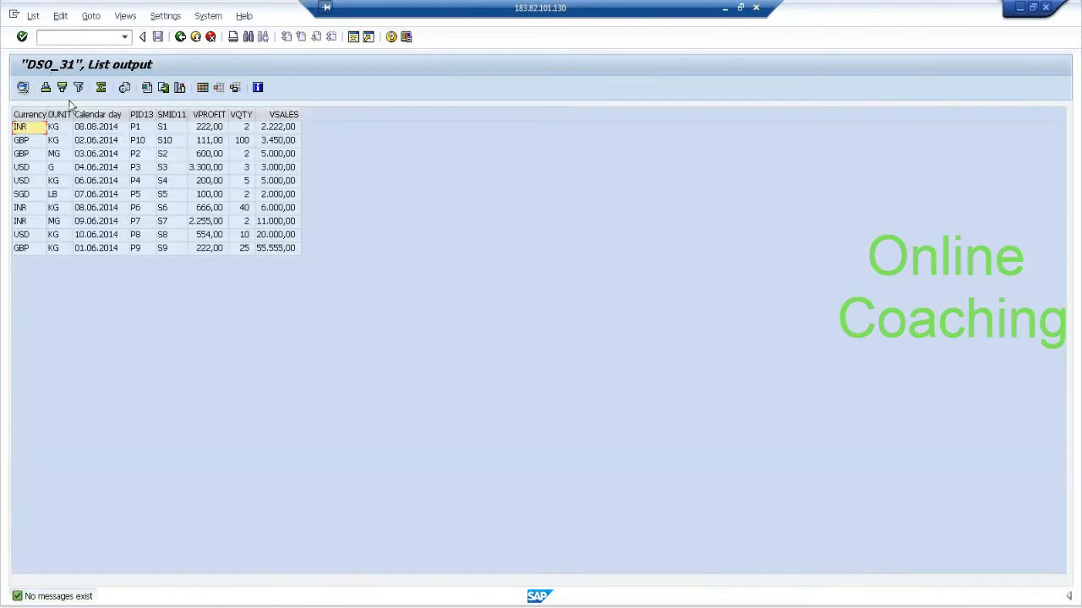
pyautogui.click(206, 130)
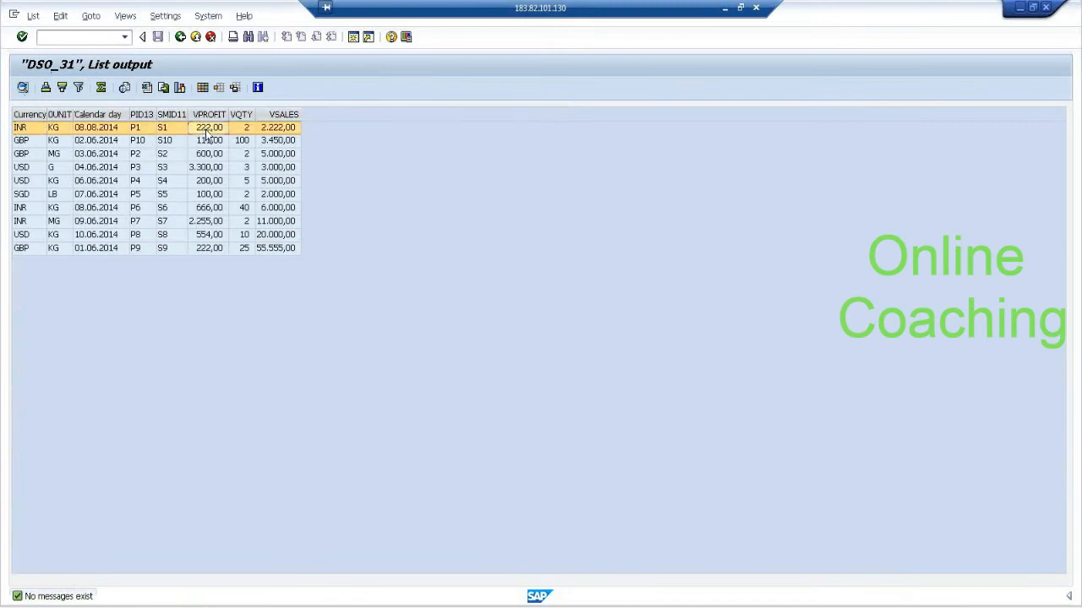
pyautogui.click(180, 37)
pyautogui.click(180, 37)
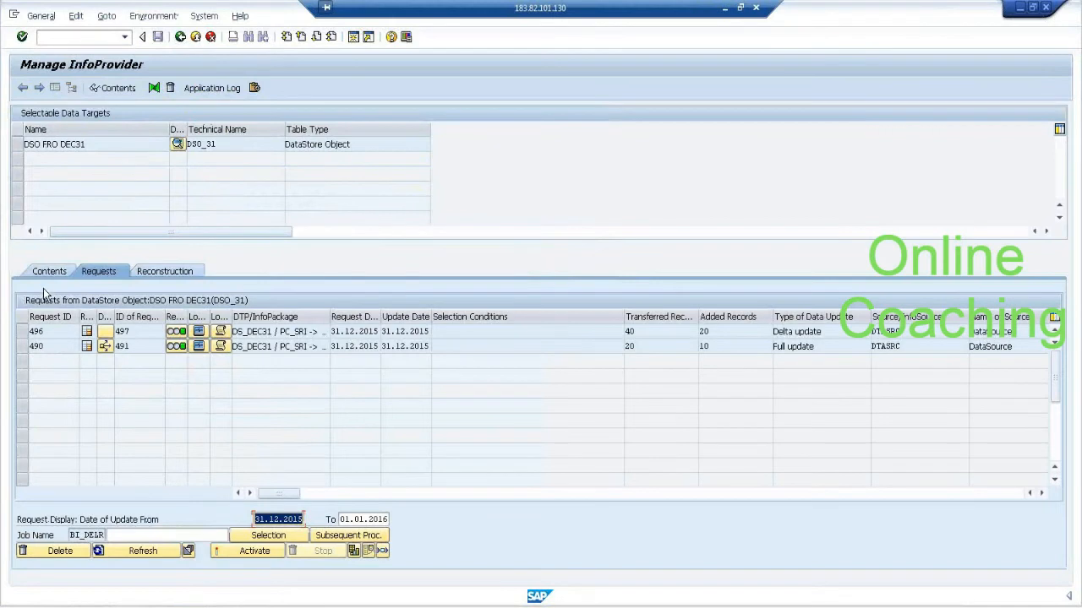
# Display all change log entries of DSO_31, check the record modes of the delta records and return to the modeling workbench.
pyautogui.click(47, 271)
pyautogui.click(276, 521)
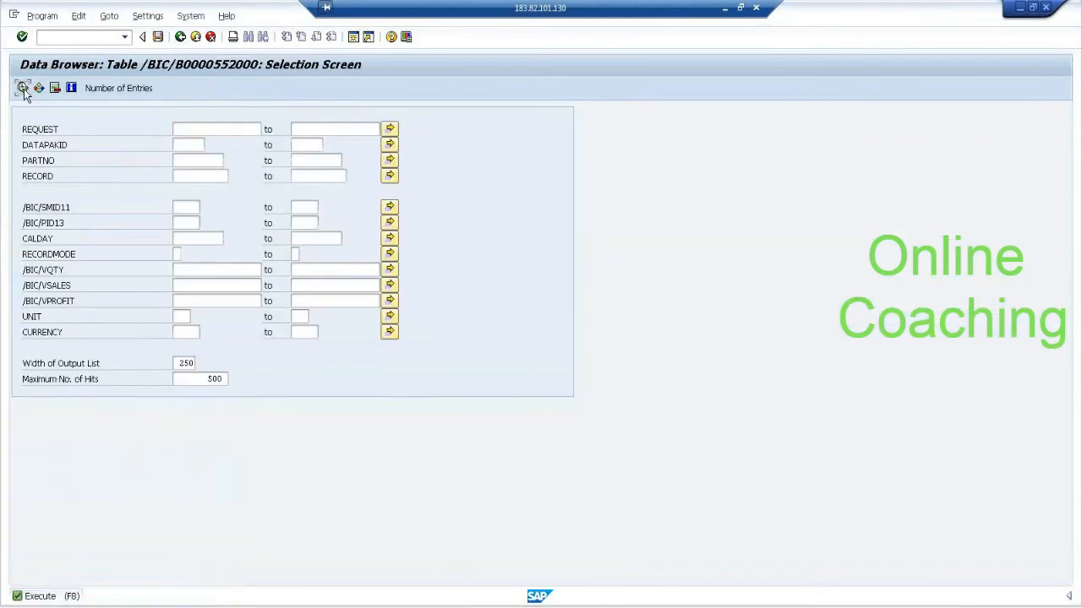
pyautogui.click(23, 88)
pyautogui.click(493, 295)
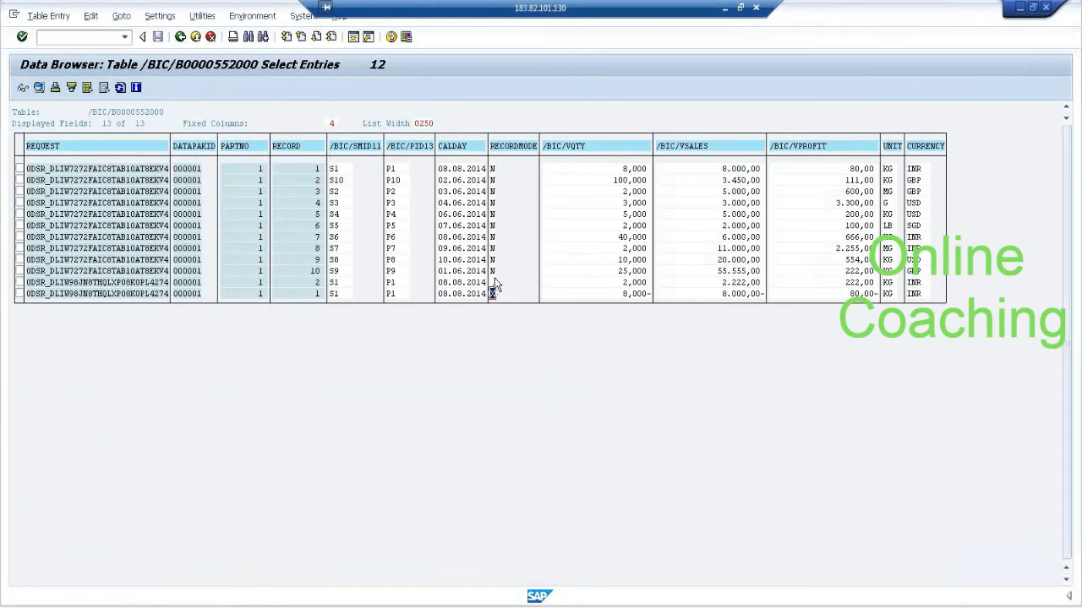
pyautogui.click(625, 283)
pyautogui.click(180, 37)
pyautogui.click(180, 36)
pyautogui.click(180, 37)
pyautogui.click(180, 36)
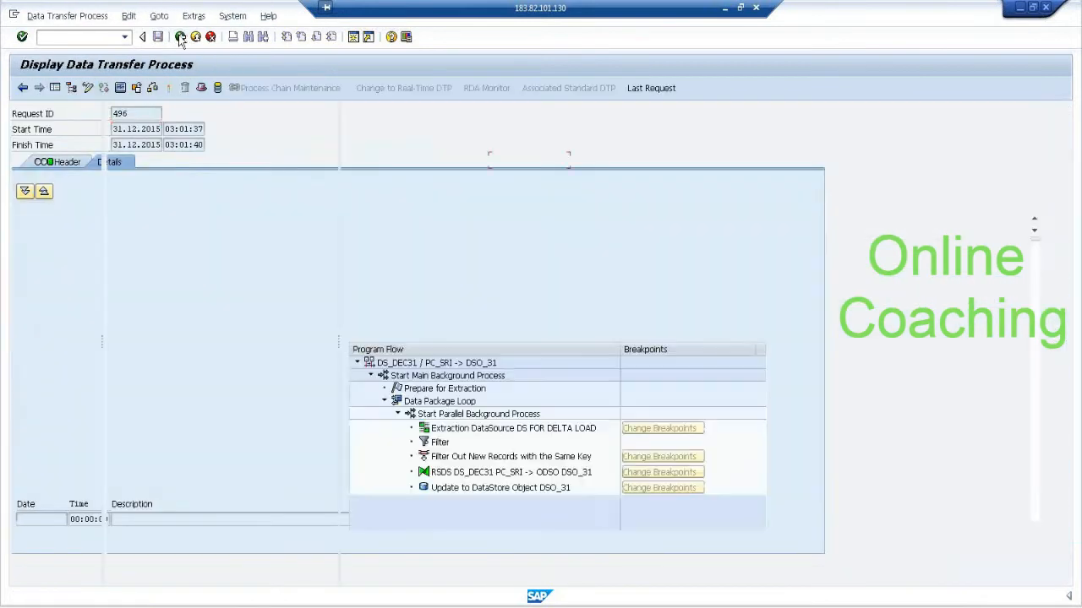
pyautogui.click(180, 36)
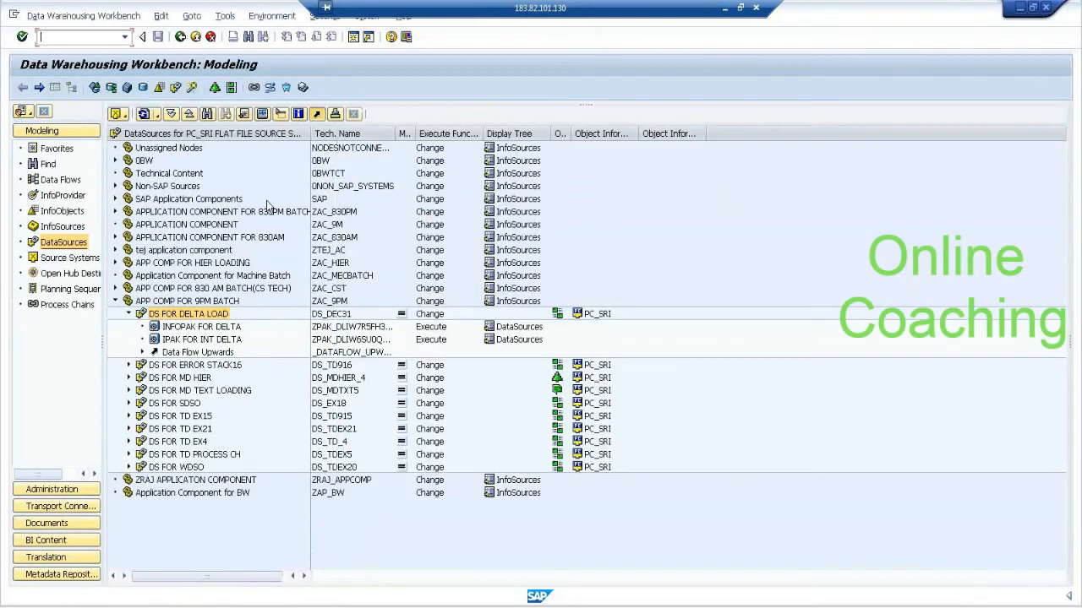
# Execute the data transfer process DSO_31 -> SIC_31 and display its request monitor.
pyautogui.click(63, 195)
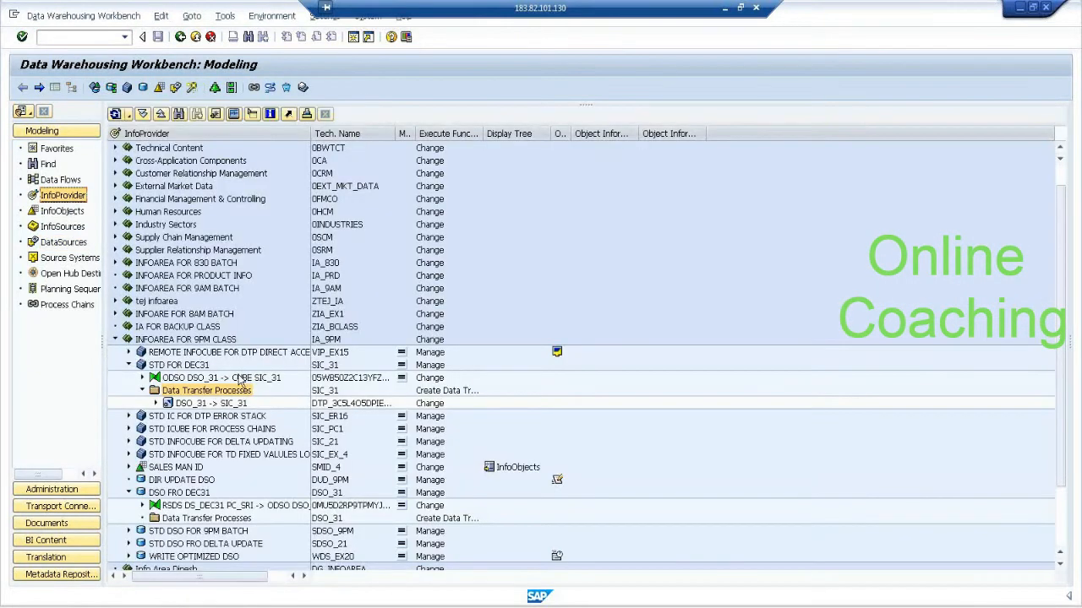
pyautogui.doubleClick(237, 404)
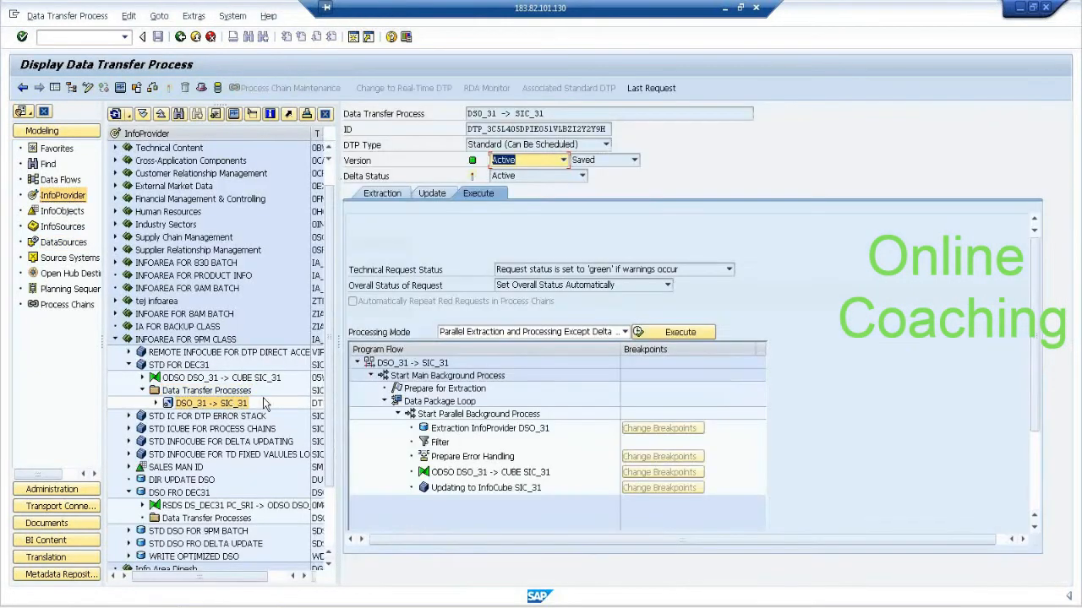
pyautogui.click(691, 333)
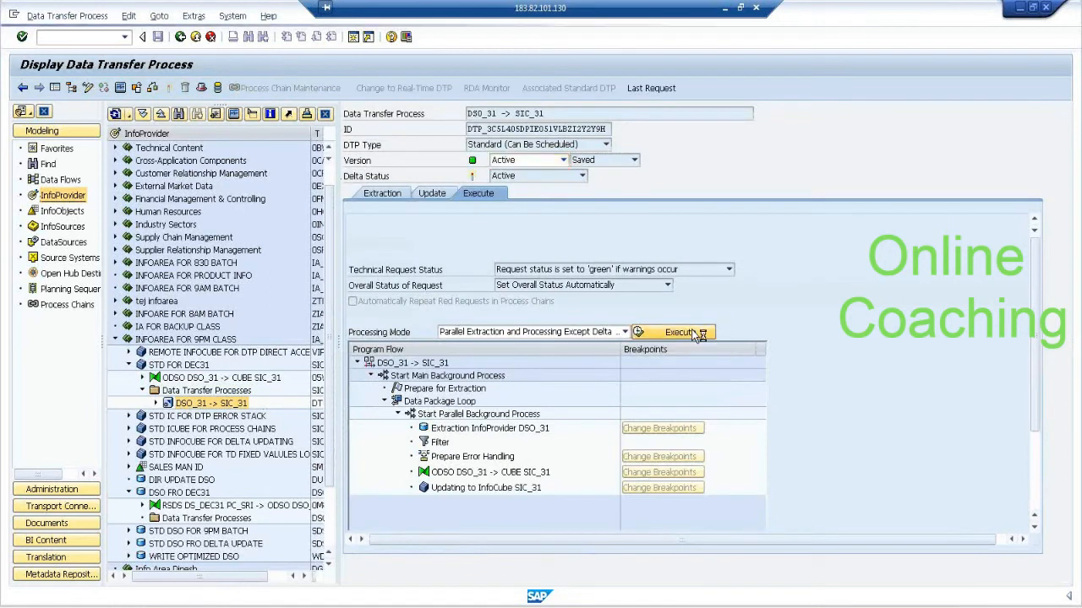
pyautogui.click(642, 216)
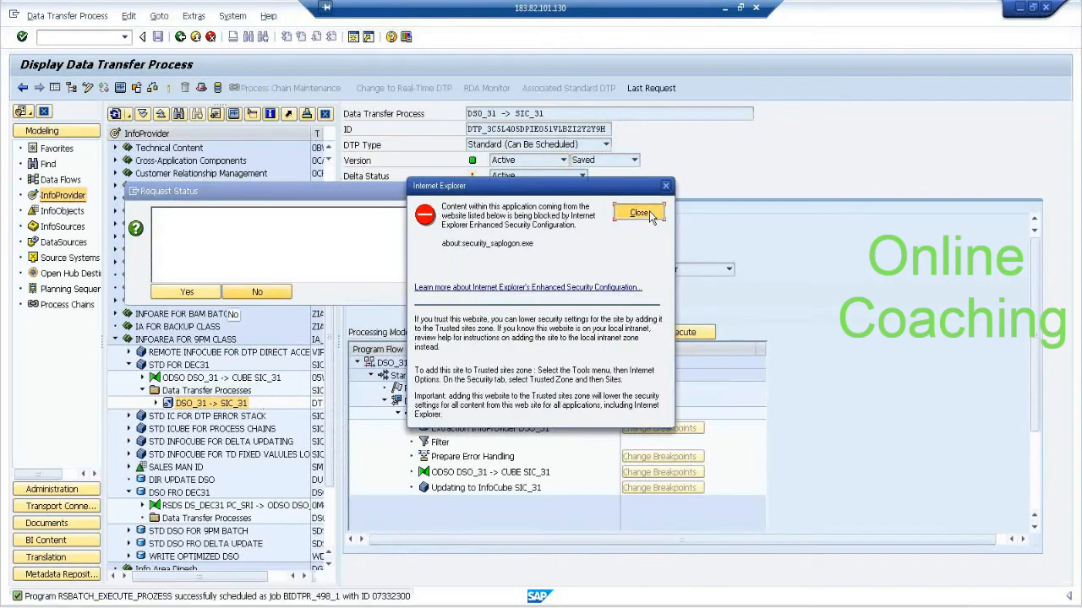
pyautogui.click(212, 295)
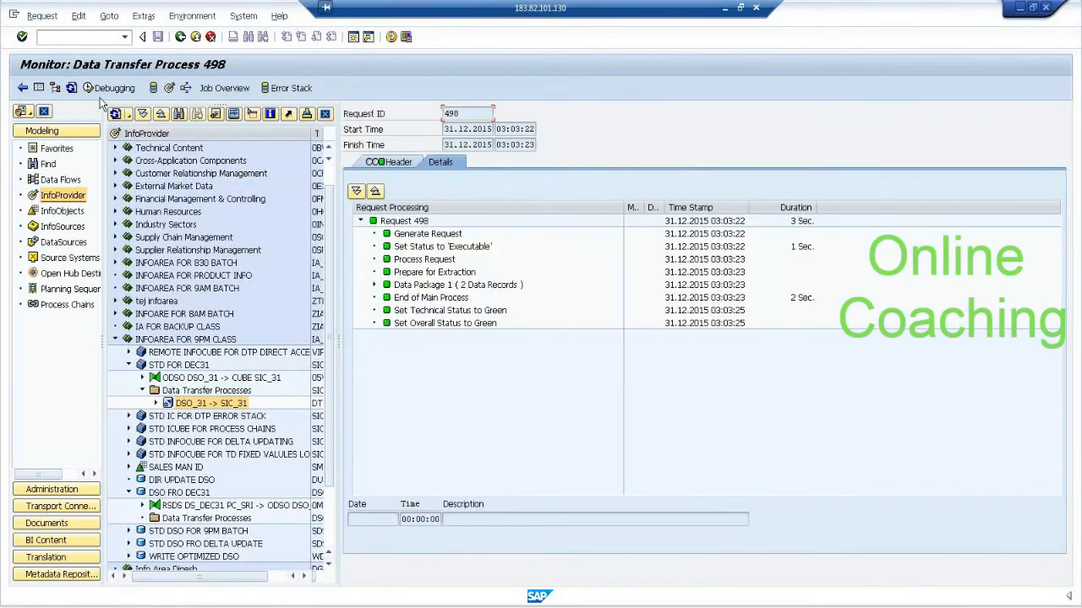
# From the request monitor, administer InfoCube SIC_31 and compare the transferred and added records of its two requests.
pyautogui.click(168, 89)
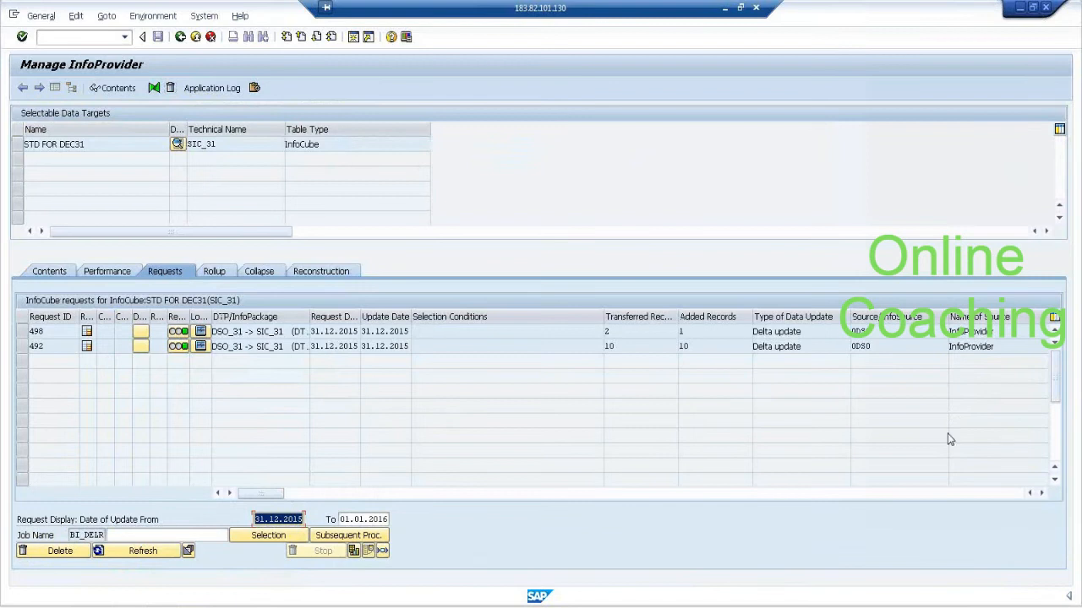
pyautogui.moveTo(595, 345)
pyautogui.mouseDown()
pyautogui.moveTo(700, 341)
pyautogui.moveTo(655, 361)
pyautogui.moveTo(598, 350)
pyautogui.moveTo(602, 338)
pyautogui.mouseUp()
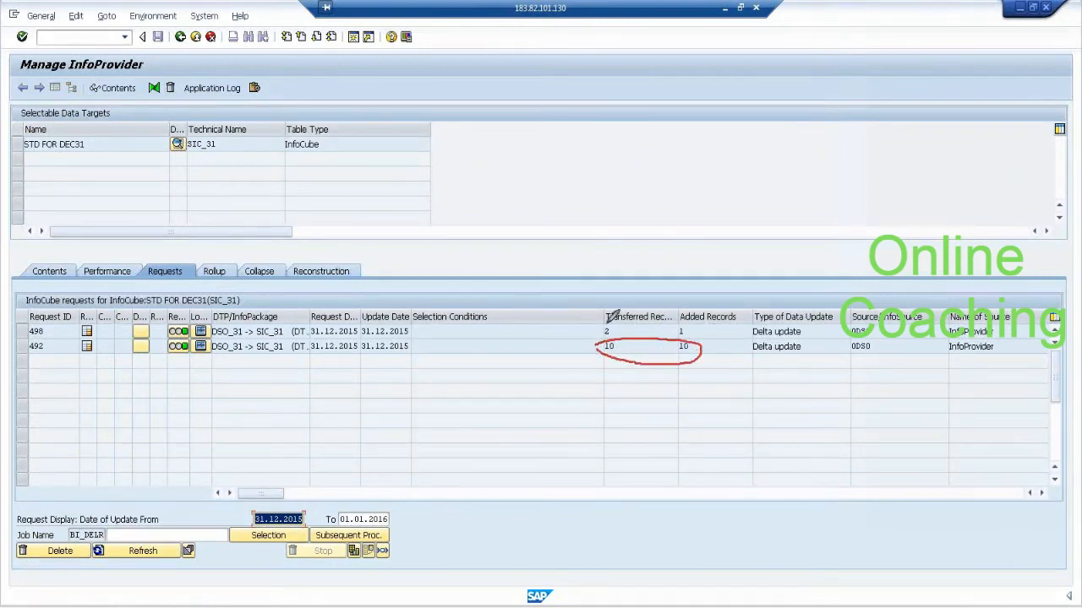
pyautogui.moveTo(697, 330); pyautogui.dragTo(727, 293)
pyautogui.moveTo(695, 319)
pyautogui.mouseDown()
pyautogui.moveTo(674, 323)
pyautogui.moveTo(684, 335)
pyautogui.moveTo(696, 319)
pyautogui.mouseUp()
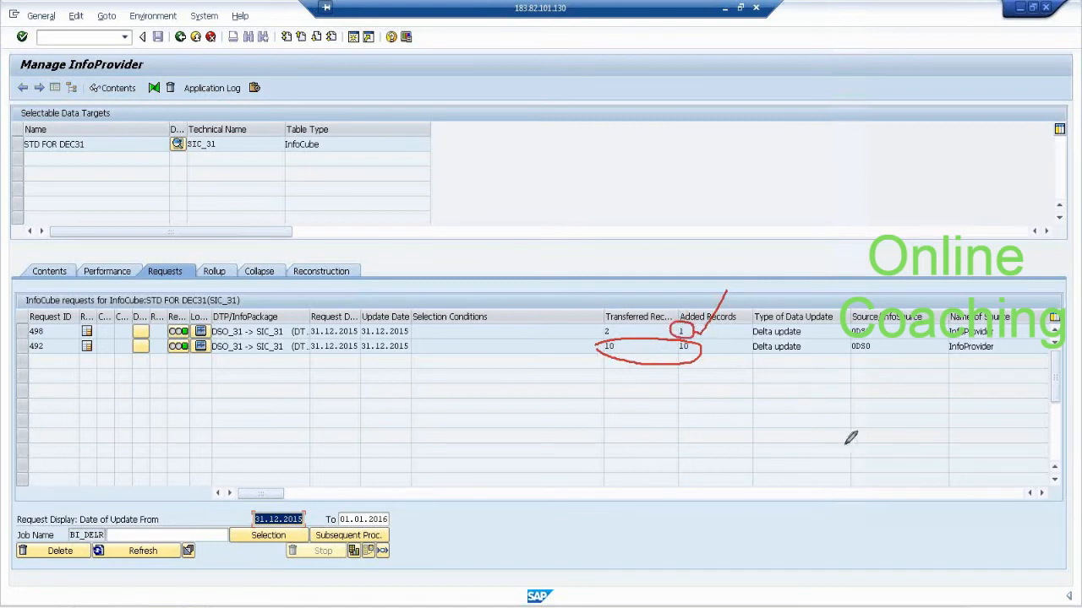
pyautogui.click(1036, 432)
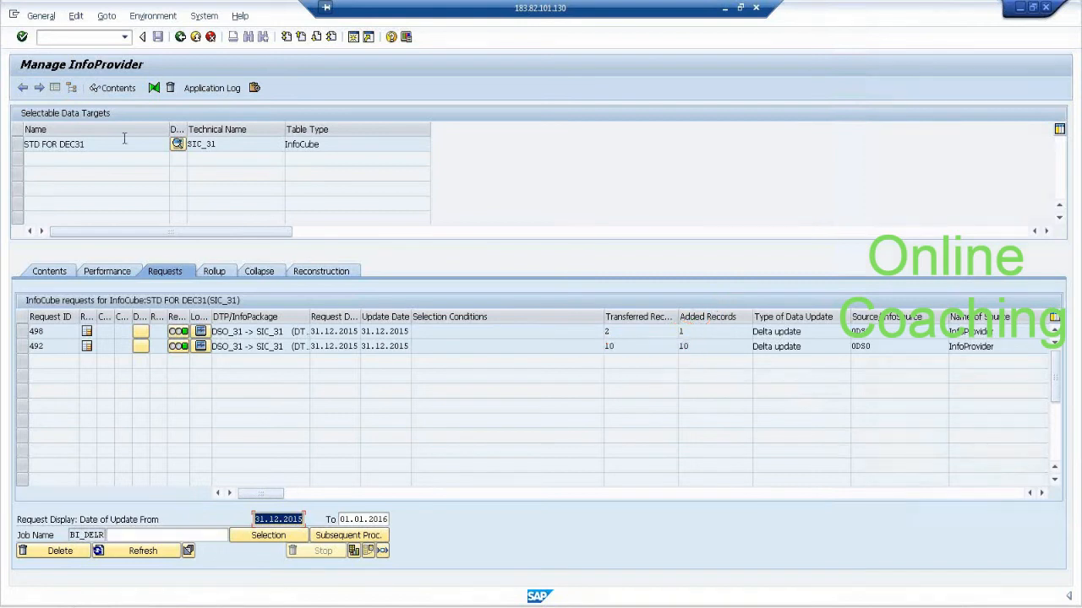
# List the contents of InfoCube SIC_31 with salesman ID and product ID as output fields.
pyautogui.click(19, 144)
pyautogui.click(108, 89)
pyautogui.click(108, 88)
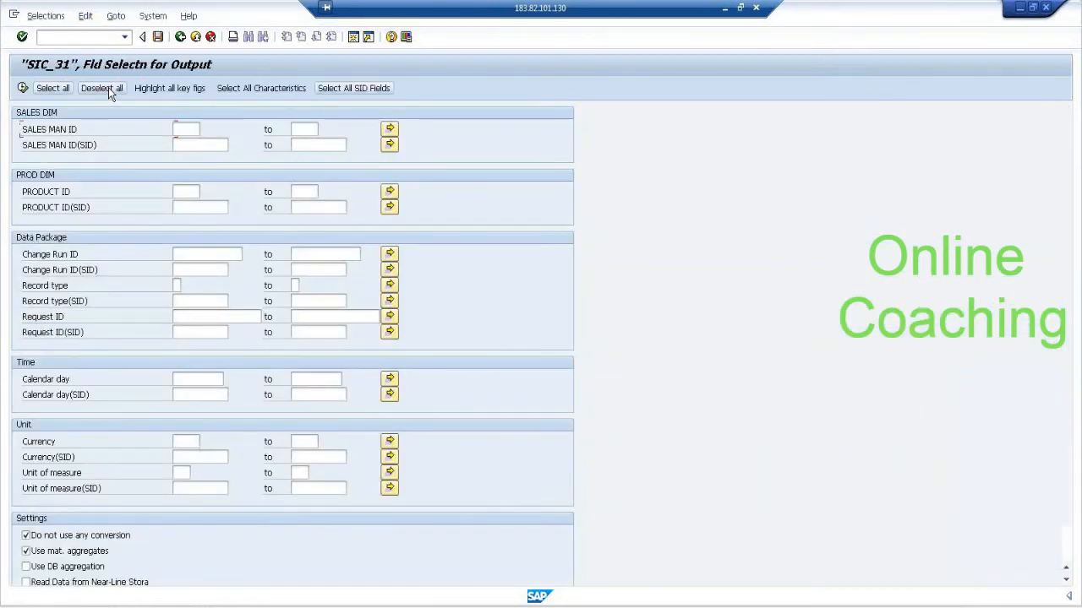
pyautogui.click(78, 130)
pyautogui.click(61, 193)
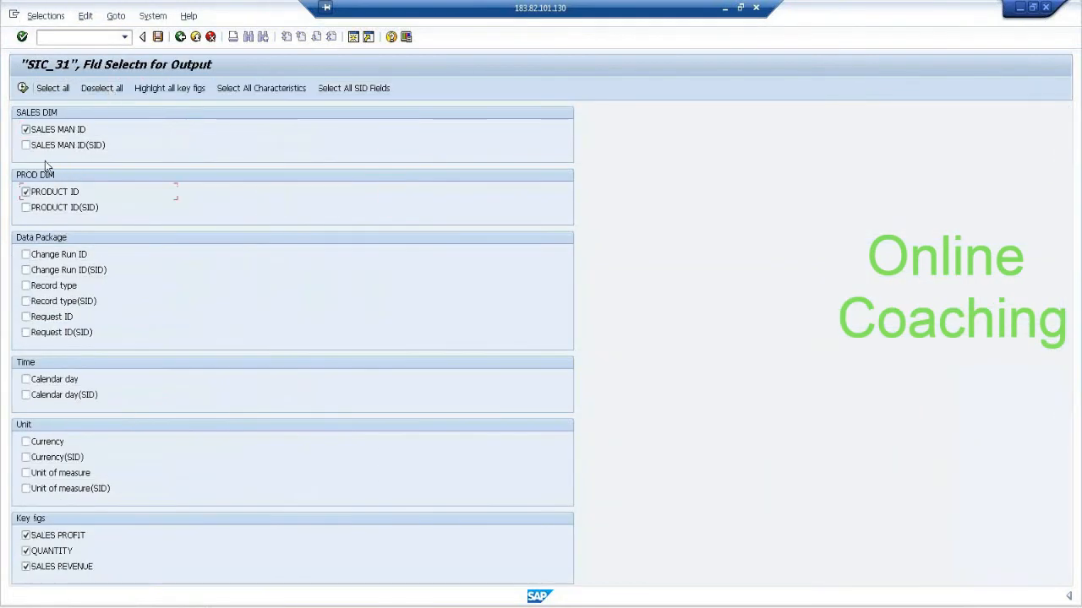
pyautogui.click(22, 88)
pyautogui.click(23, 88)
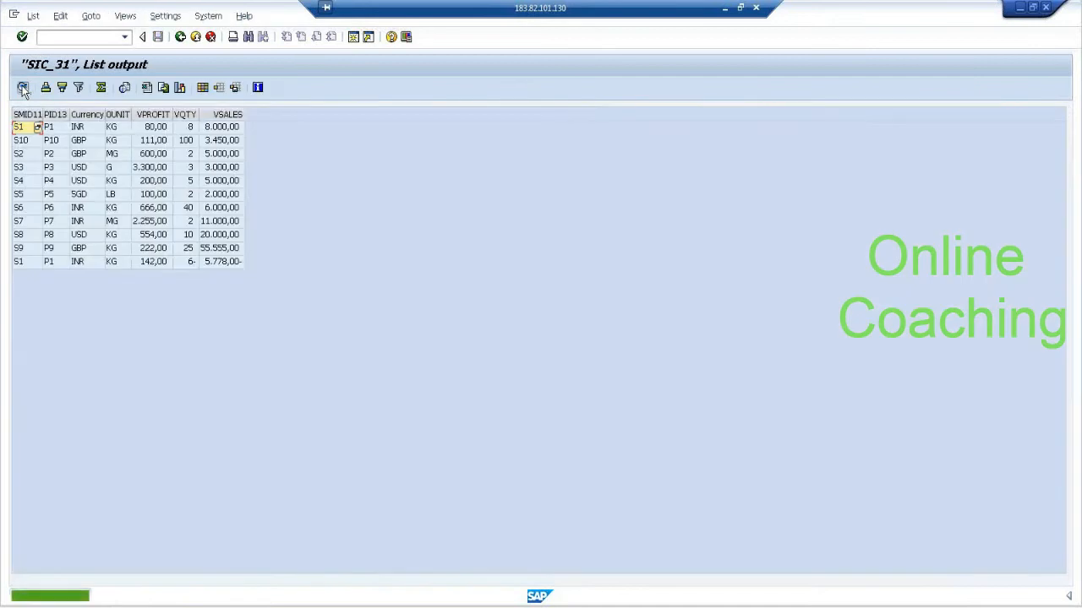
# Compare profit, quantity and sales of the two S1/P1 records in SIC_31, and return to the DSO_31 -> SIC_31 data transfer process.
pyautogui.click(148, 249)
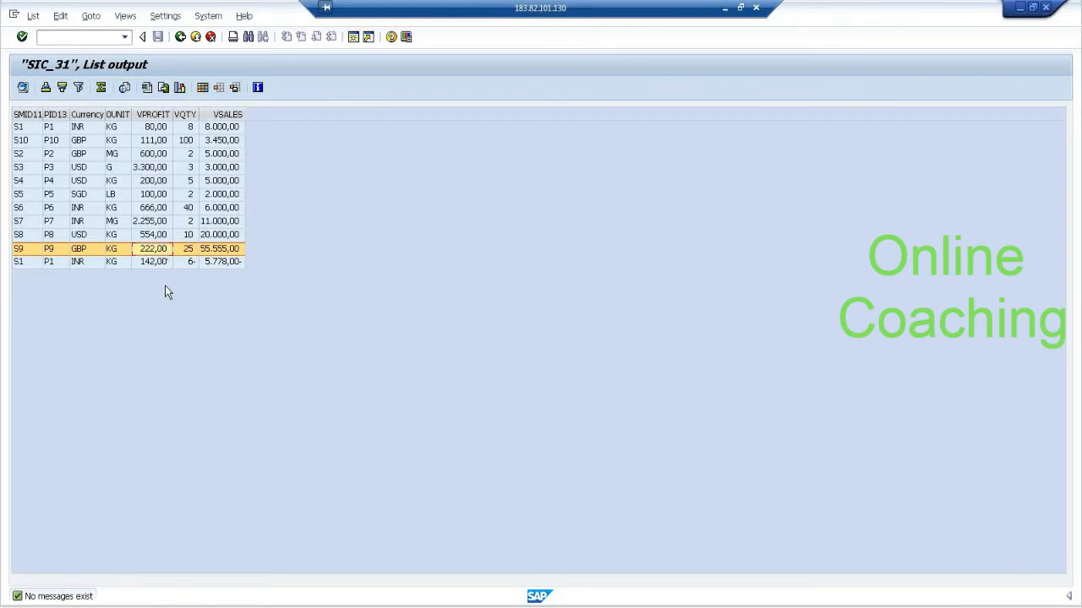
pyautogui.click(160, 264)
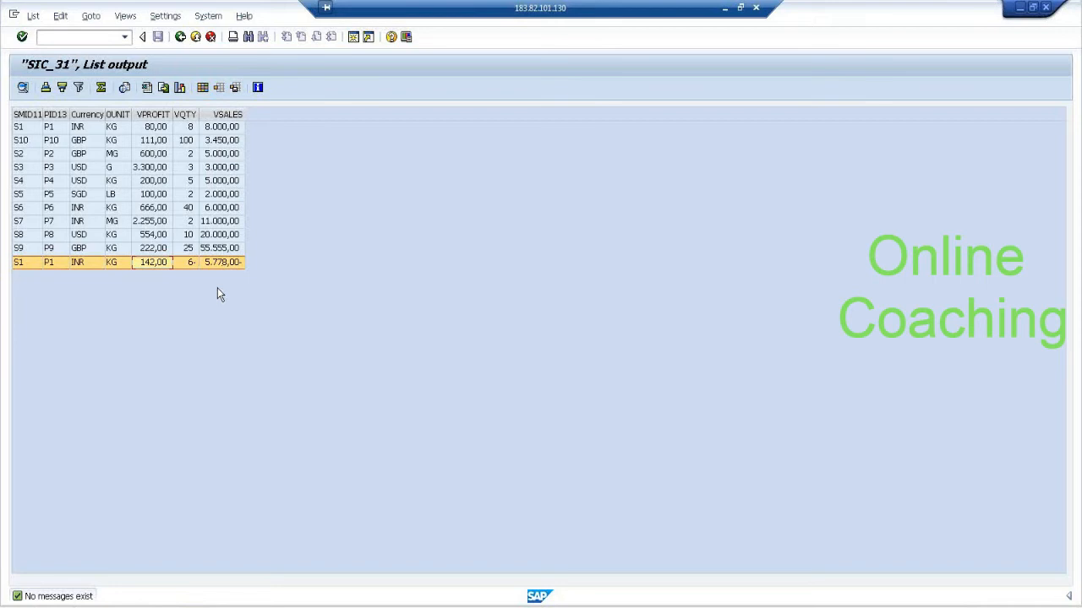
pyautogui.click(156, 127)
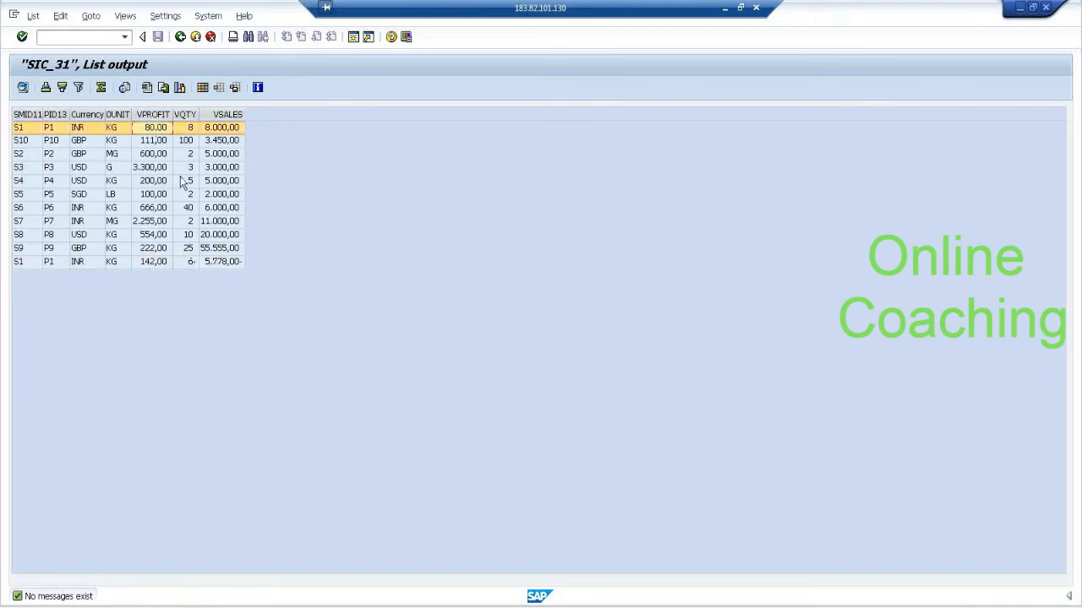
pyautogui.click(195, 263)
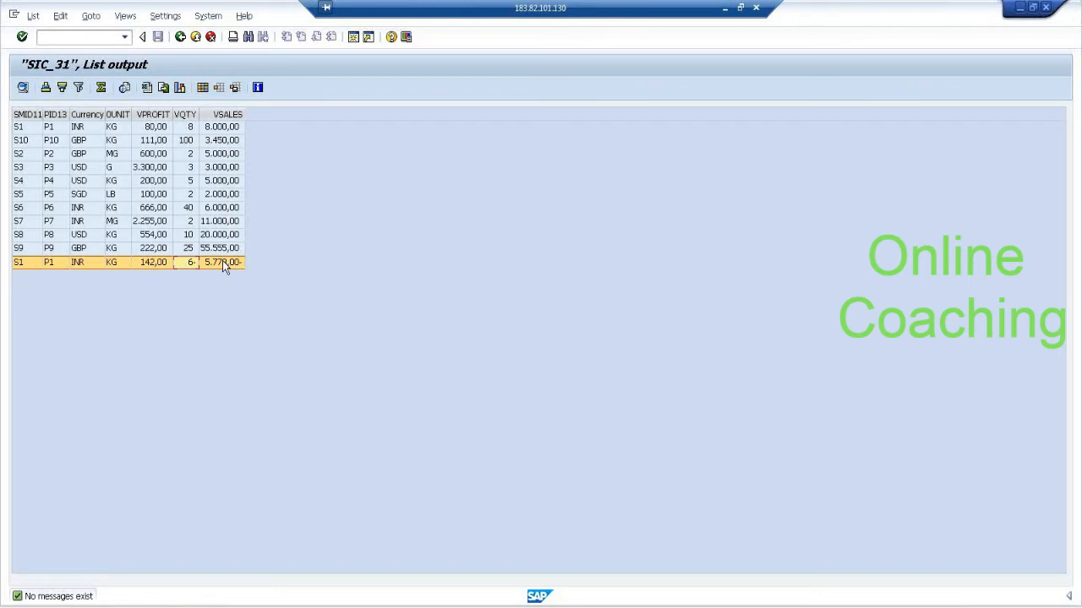
pyautogui.click(180, 37)
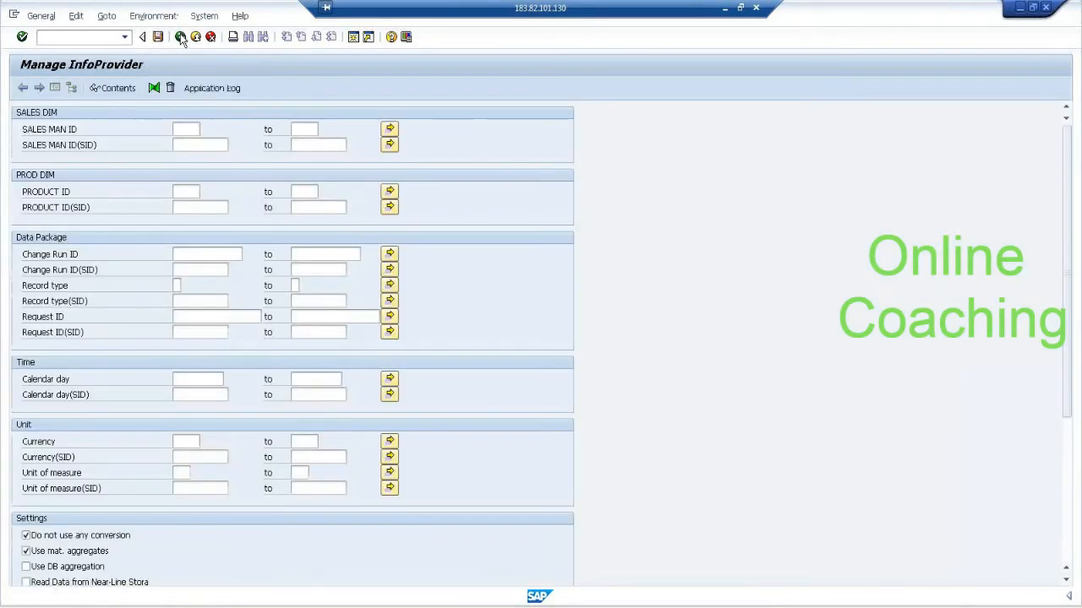
pyautogui.click(180, 37)
pyautogui.click(180, 37)
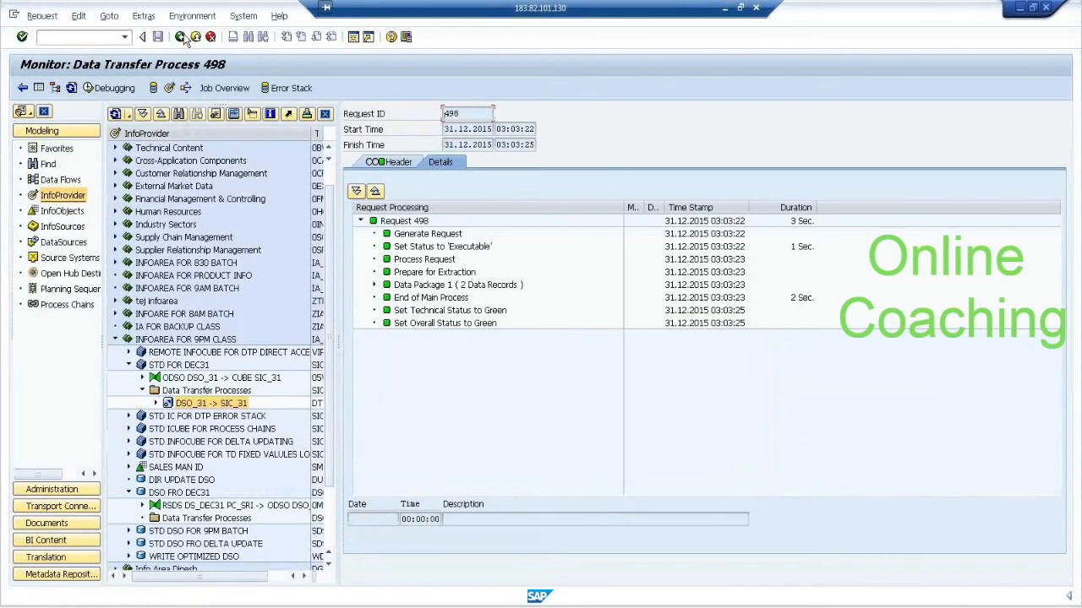
pyautogui.click(180, 38)
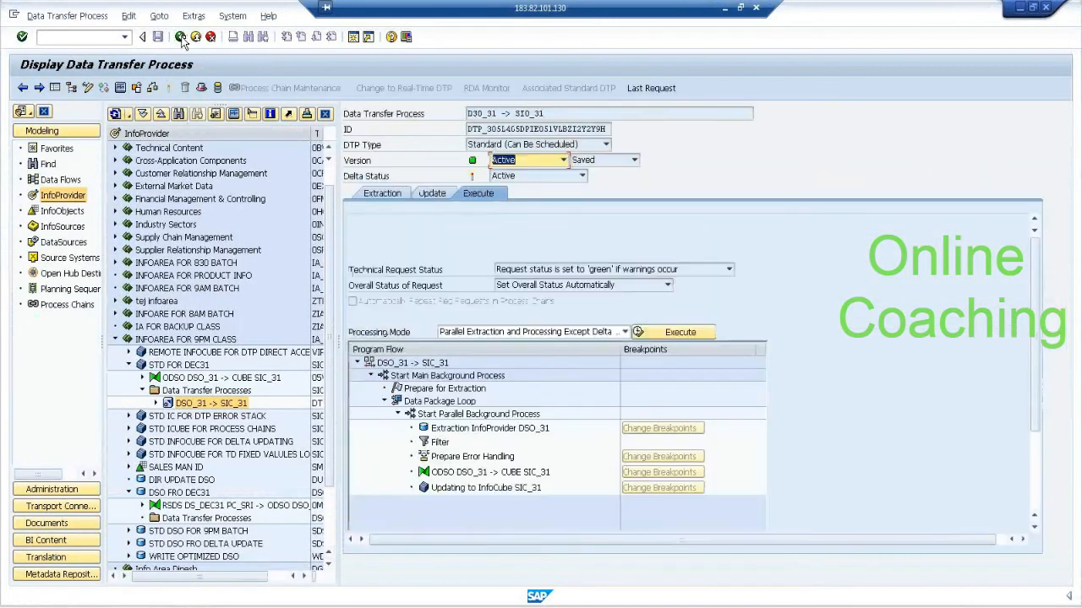
# Delete the latest delta request, 498, from InfoCube SIC_31 and refresh its request list.
pyautogui.rightClick(191, 366)
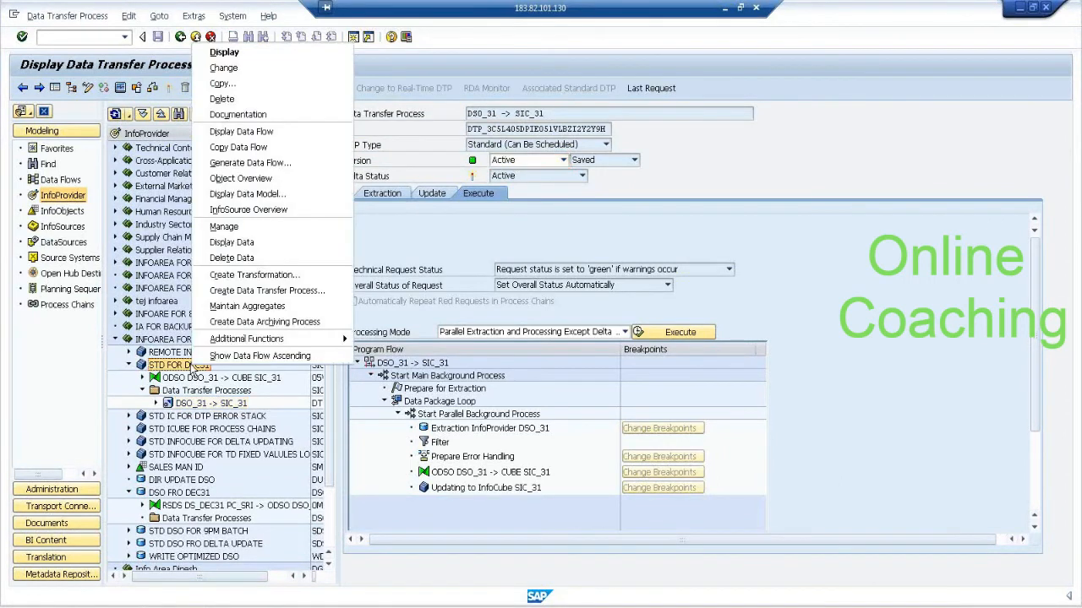
pyautogui.click(224, 227)
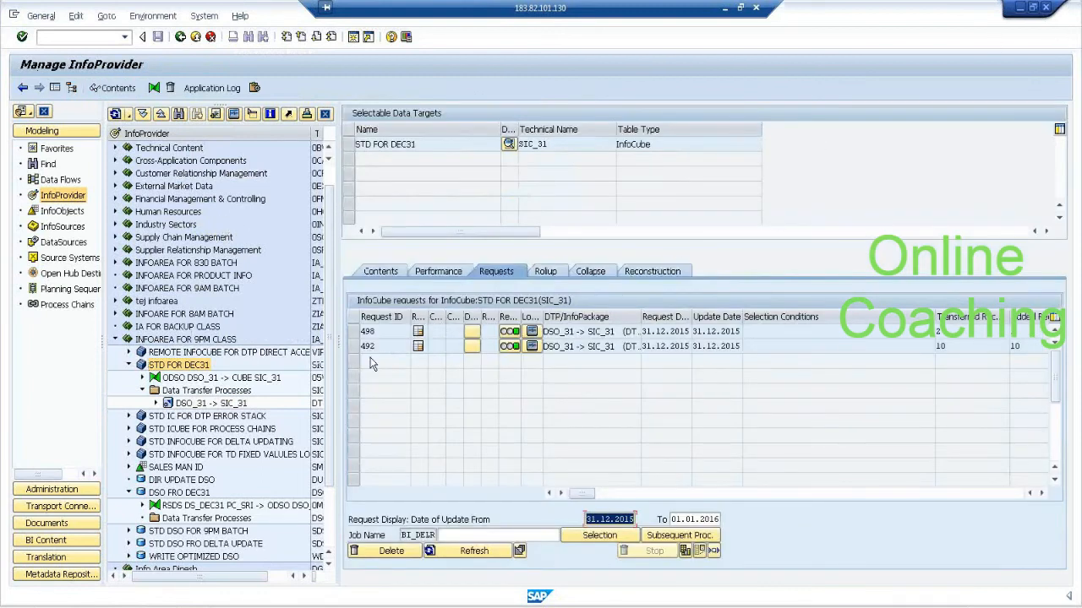
pyautogui.click(355, 332)
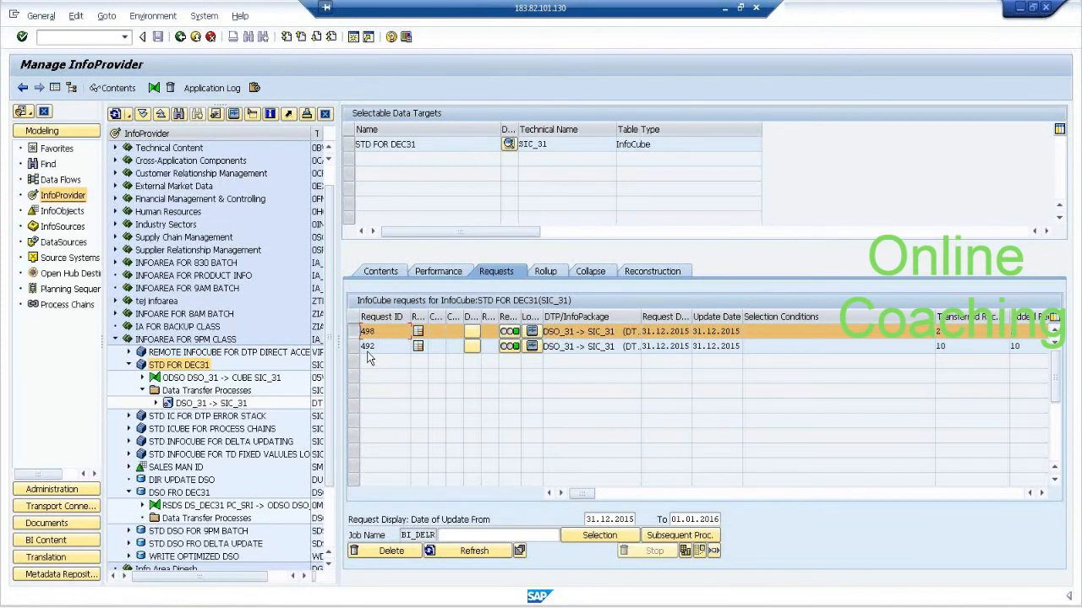
pyautogui.click(392, 552)
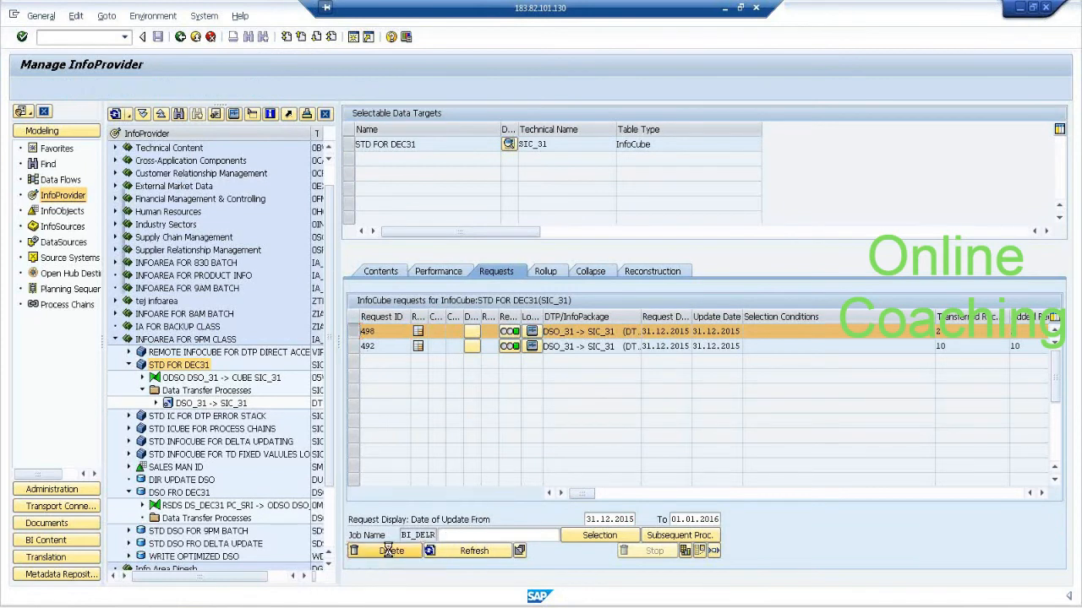
pyautogui.click(638, 212)
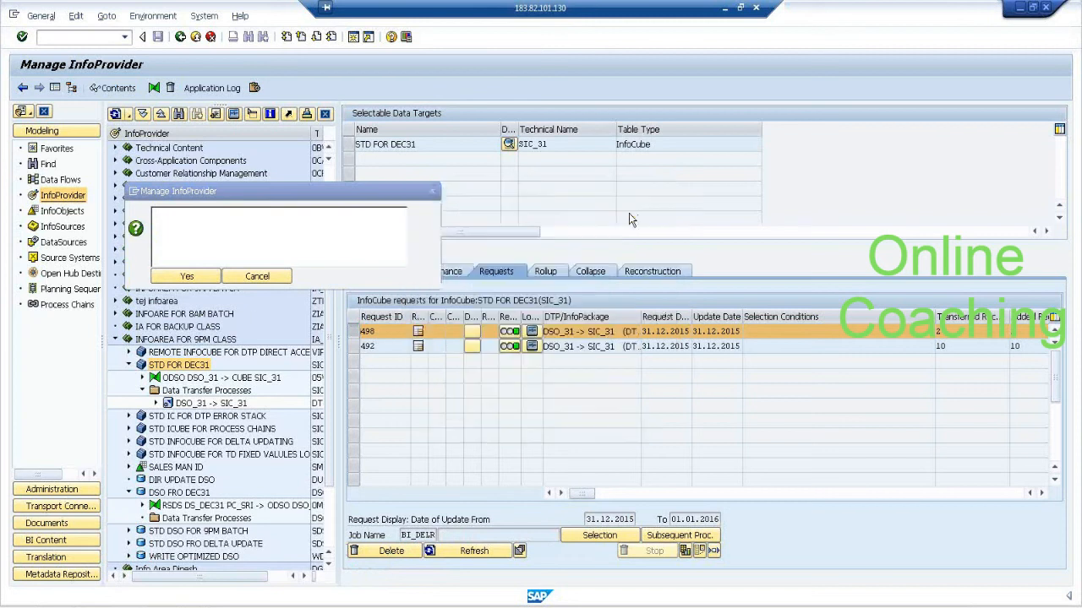
pyautogui.click(191, 276)
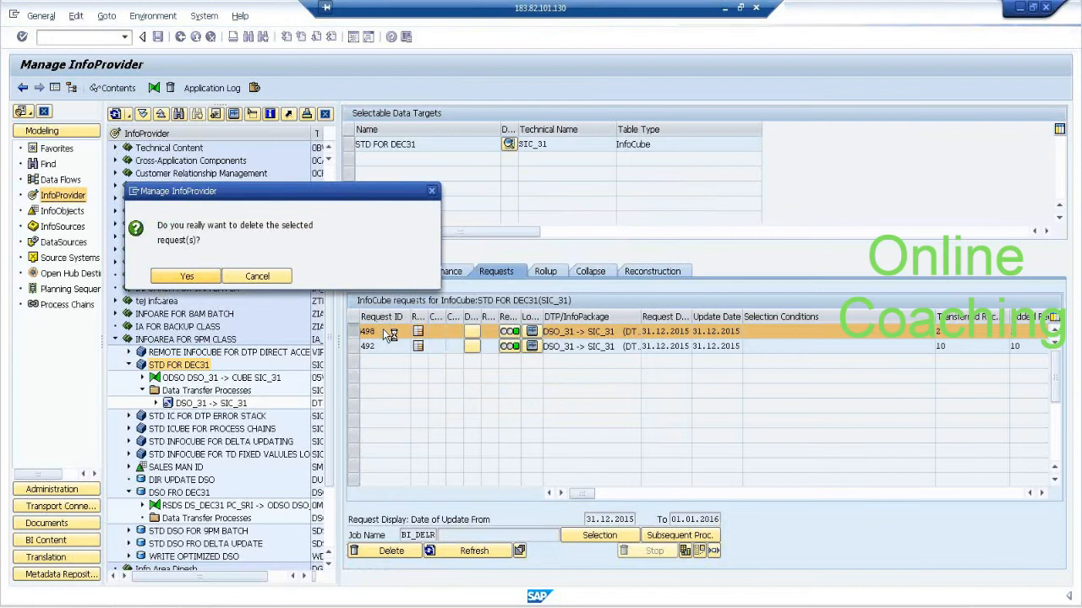
pyautogui.click(485, 554)
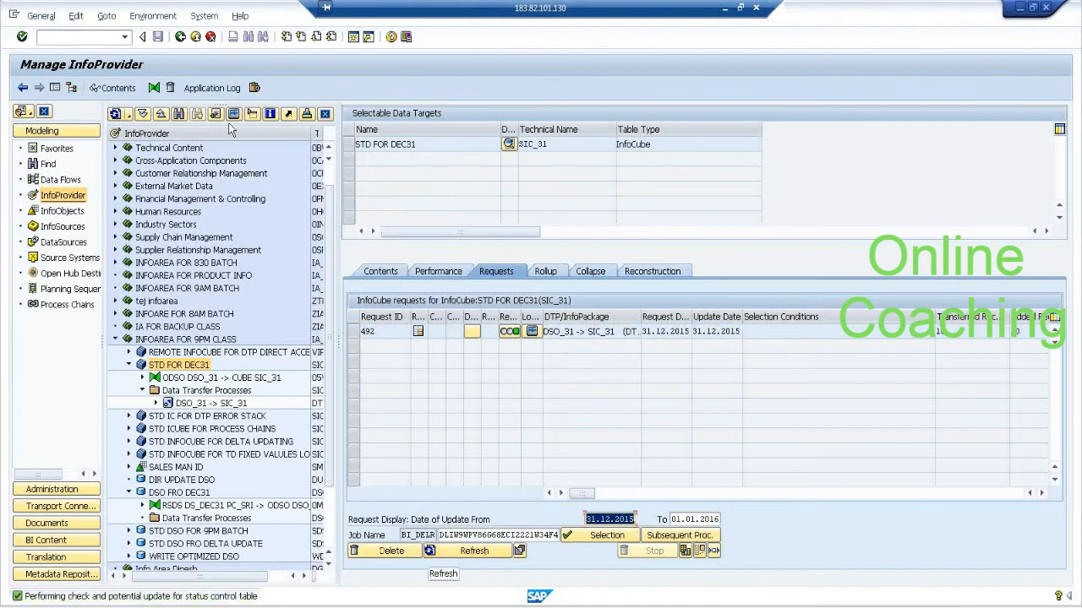
# List the contents of InfoCube SIC_31 with salesman ID and product ID as output fields, and return to the modeling overview.
pyautogui.click(350, 145)
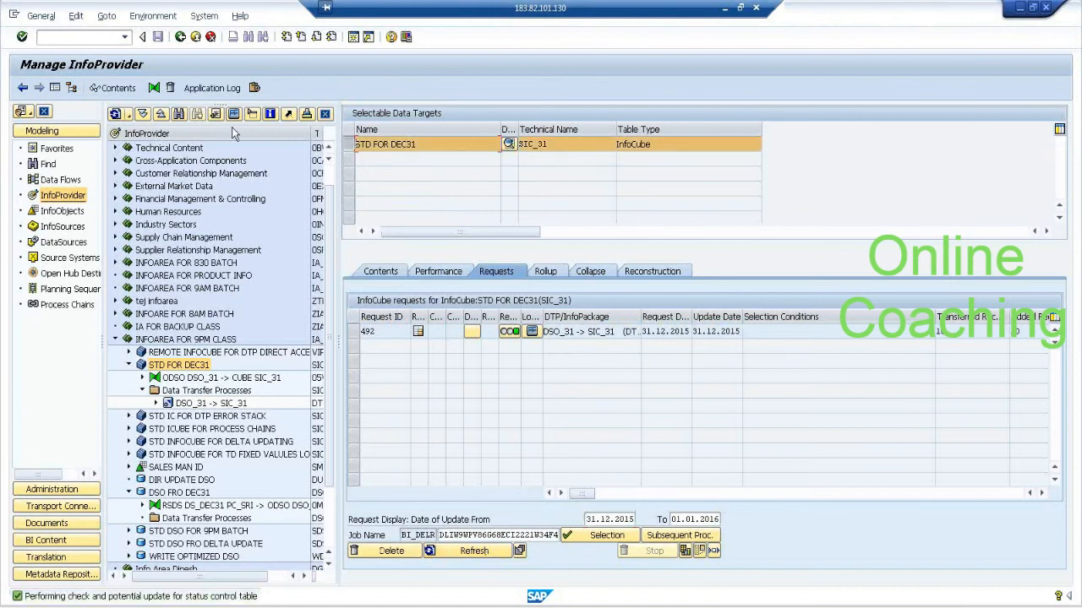
pyautogui.click(114, 89)
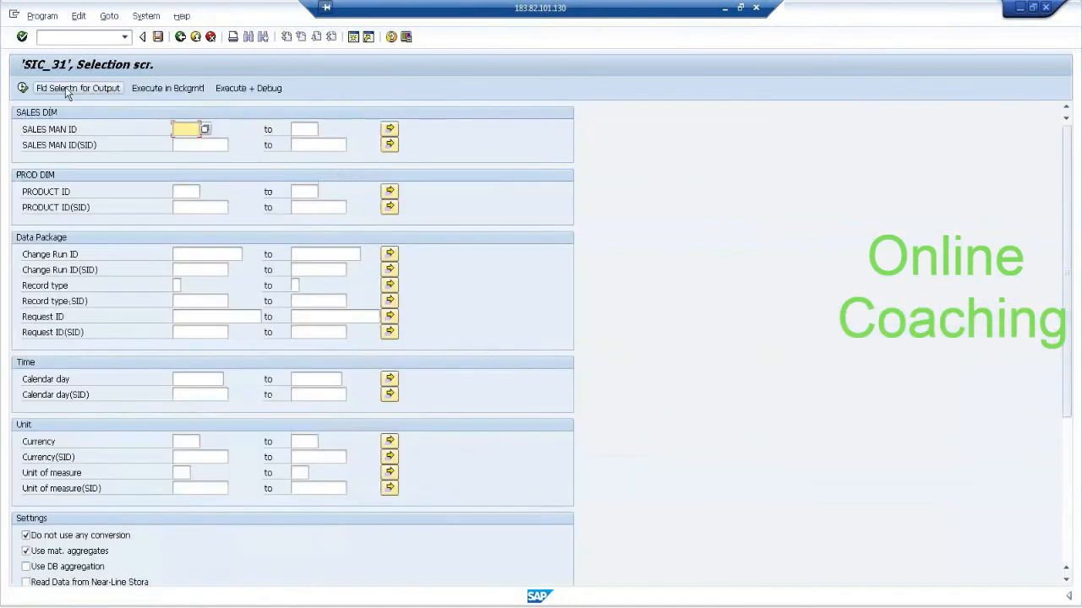
pyautogui.click(68, 90)
pyautogui.click(64, 135)
pyautogui.click(66, 191)
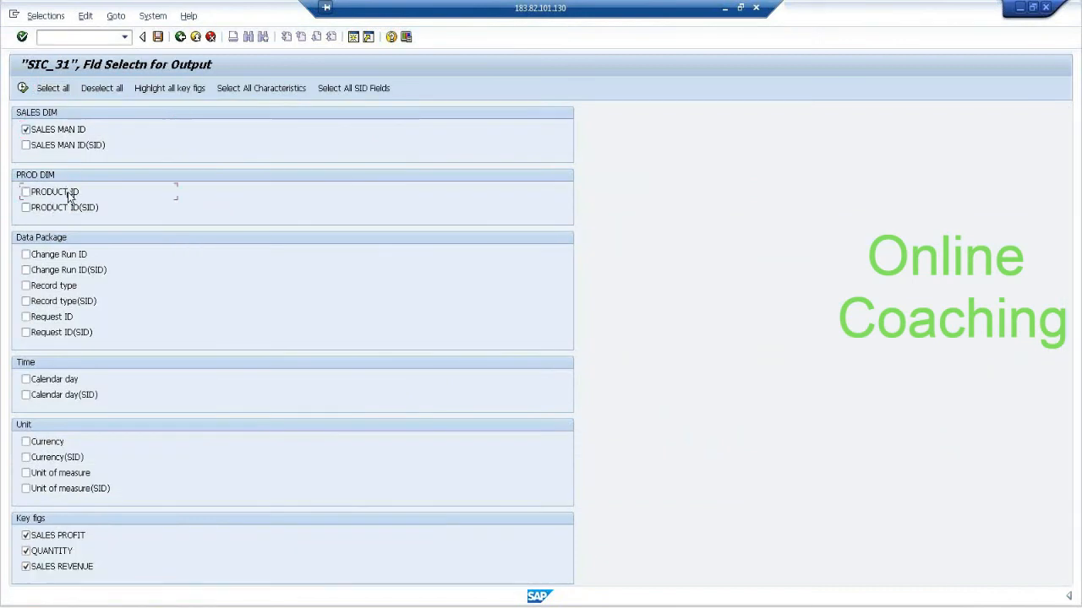
pyautogui.click(23, 89)
pyautogui.click(24, 88)
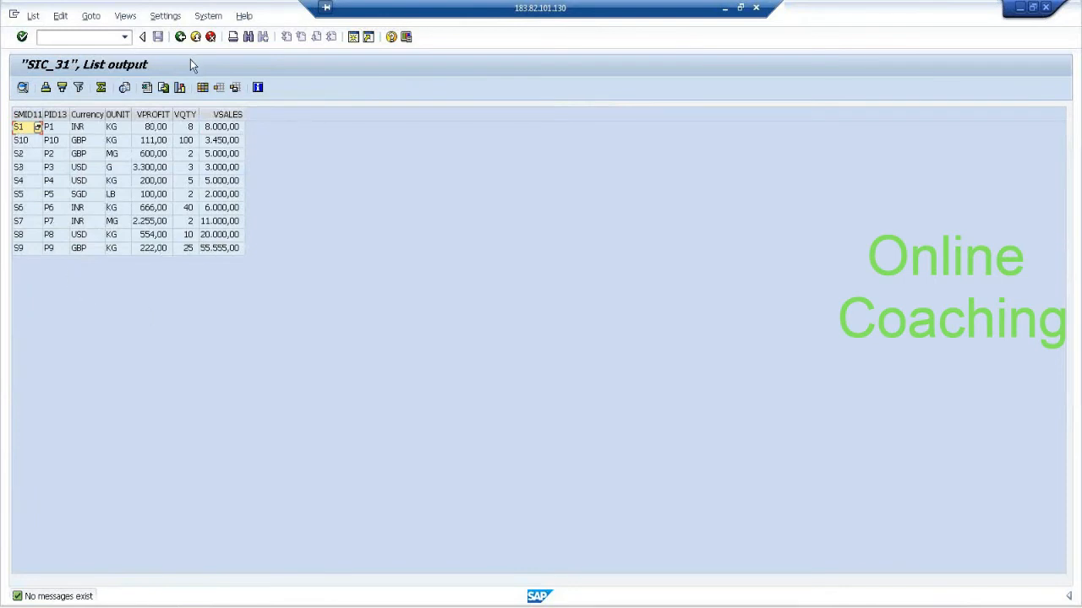
pyautogui.click(181, 37)
pyautogui.click(181, 38)
pyautogui.click(182, 38)
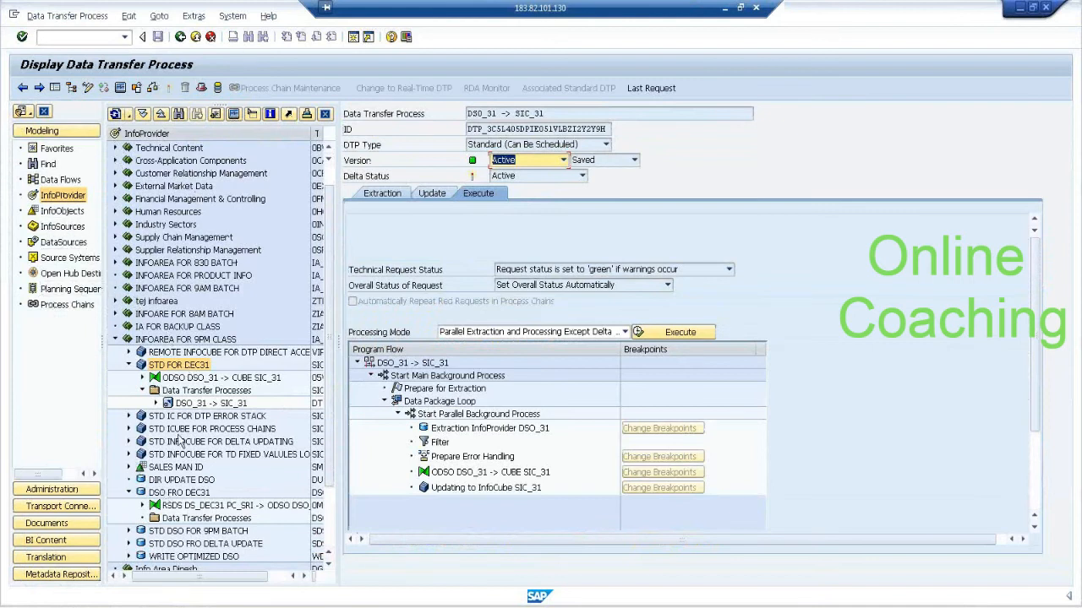
pyautogui.click(180, 36)
# Delete request 496 from DataStore object DSO_31, apply the status changes and refresh its request list.
pyautogui.rightClick(198, 499)
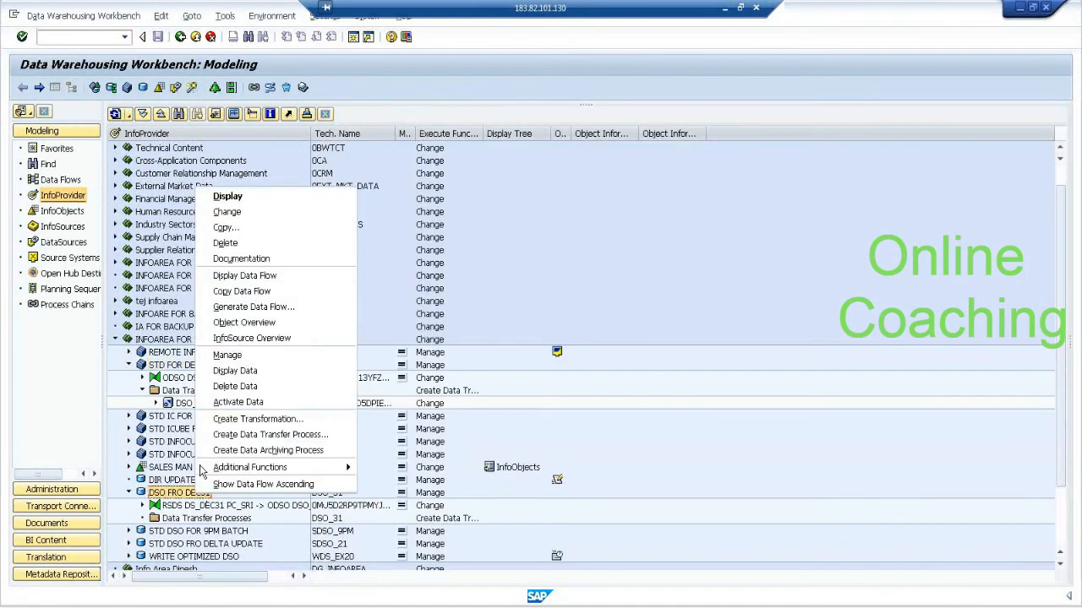
pyautogui.click(229, 355)
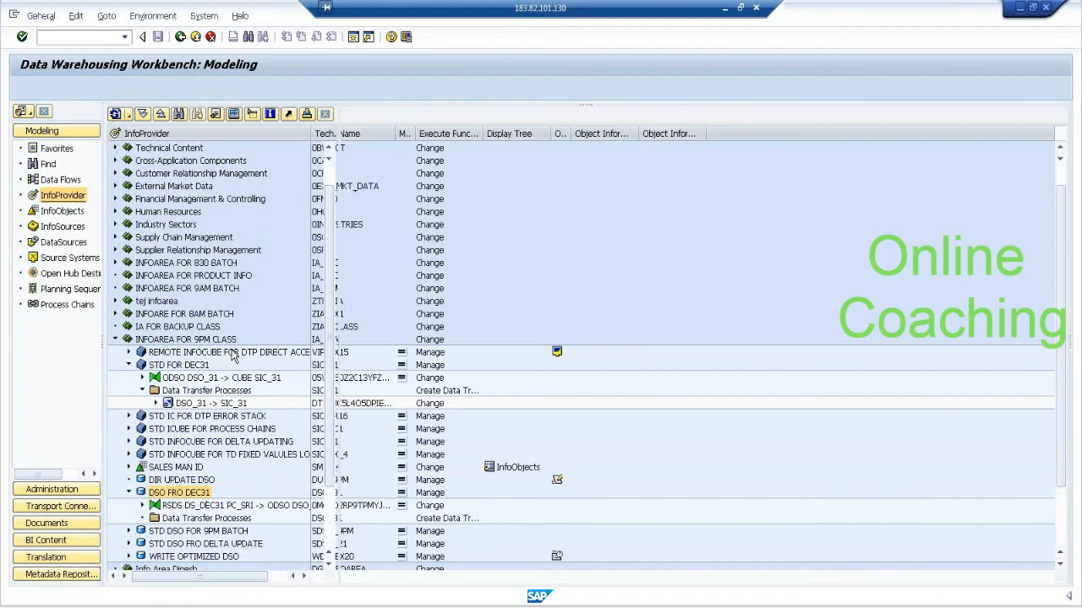
pyautogui.click(354, 331)
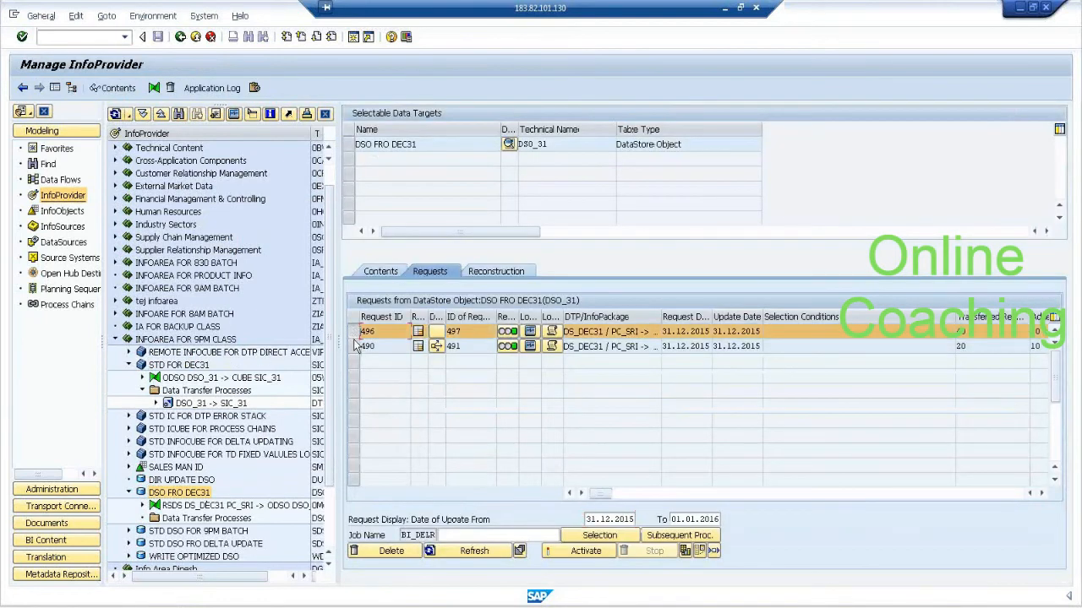
pyautogui.click(401, 556)
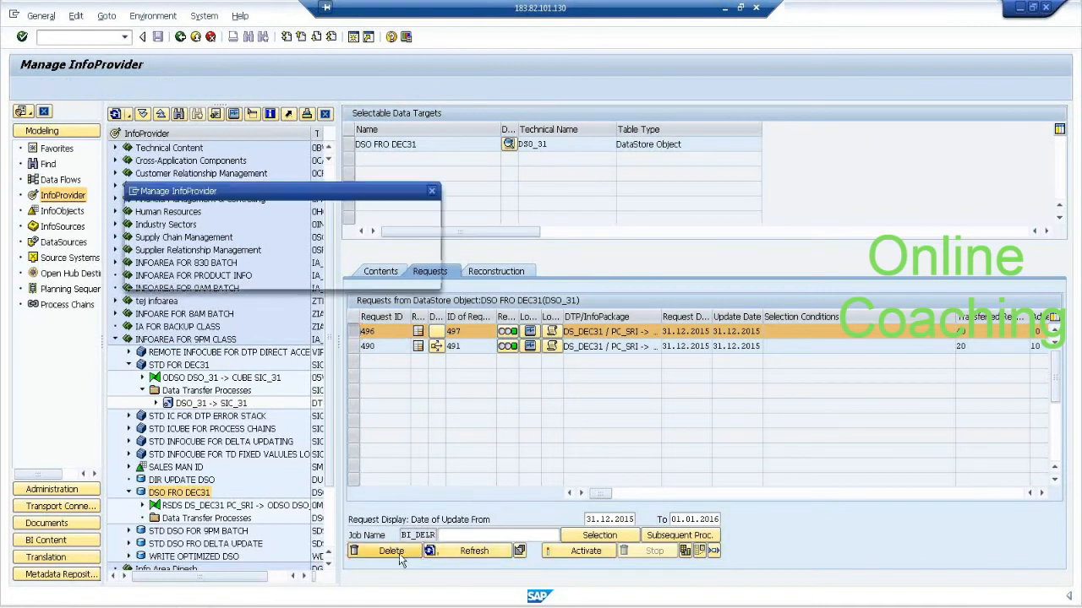
pyautogui.click(635, 213)
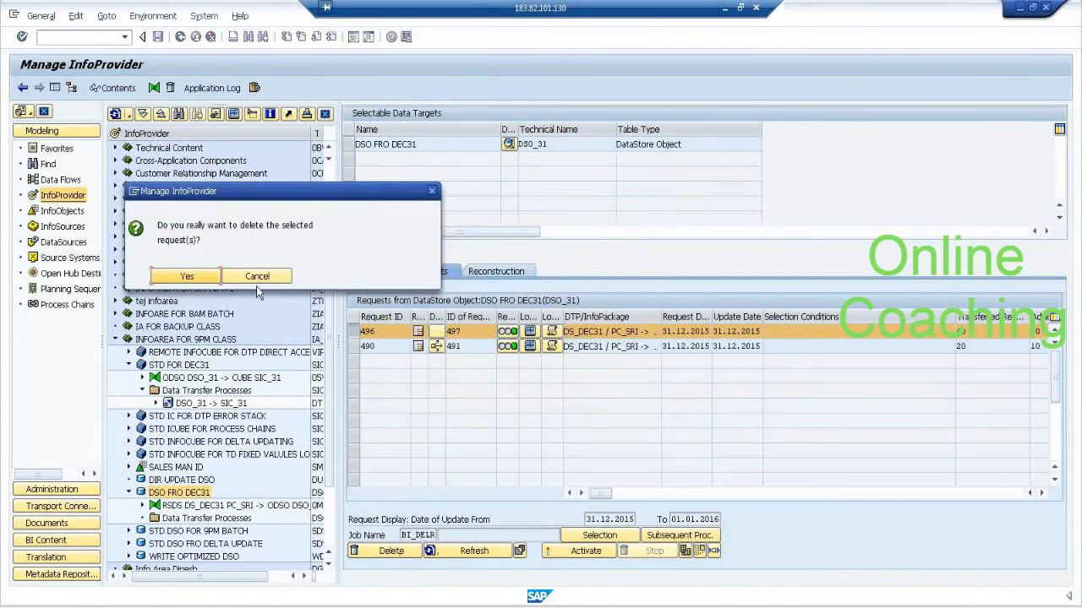
pyautogui.click(201, 279)
pyautogui.click(493, 556)
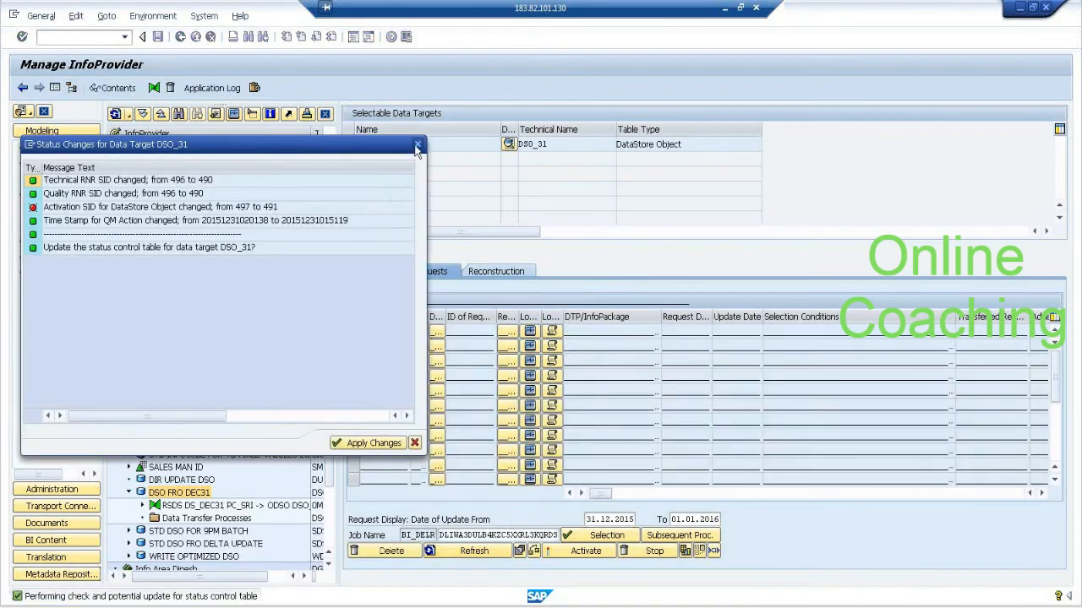
pyautogui.click(417, 145)
pyautogui.click(471, 556)
pyautogui.click(380, 445)
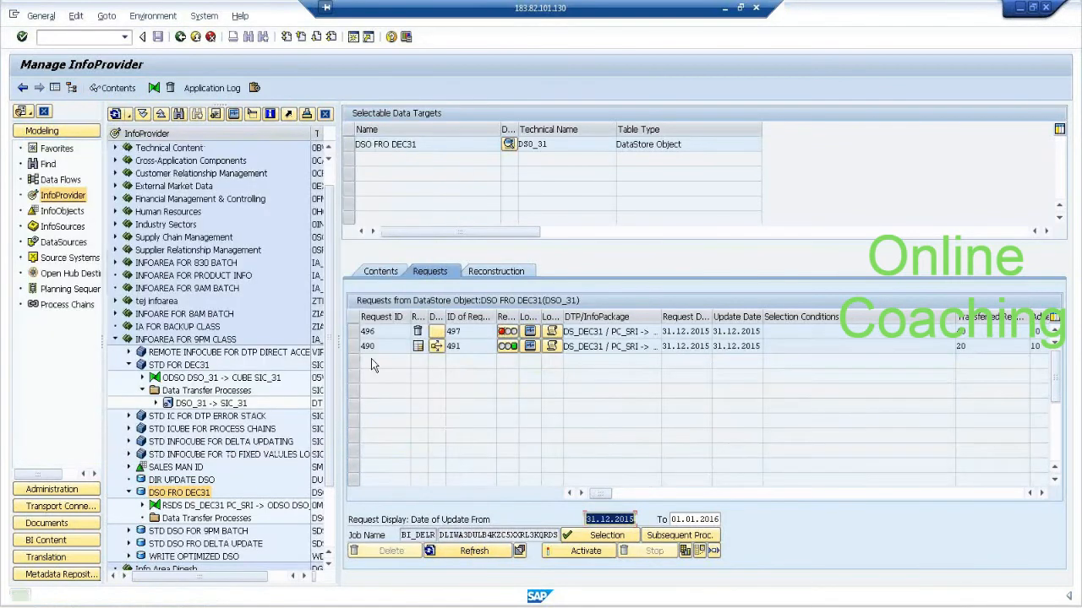
pyautogui.click(476, 552)
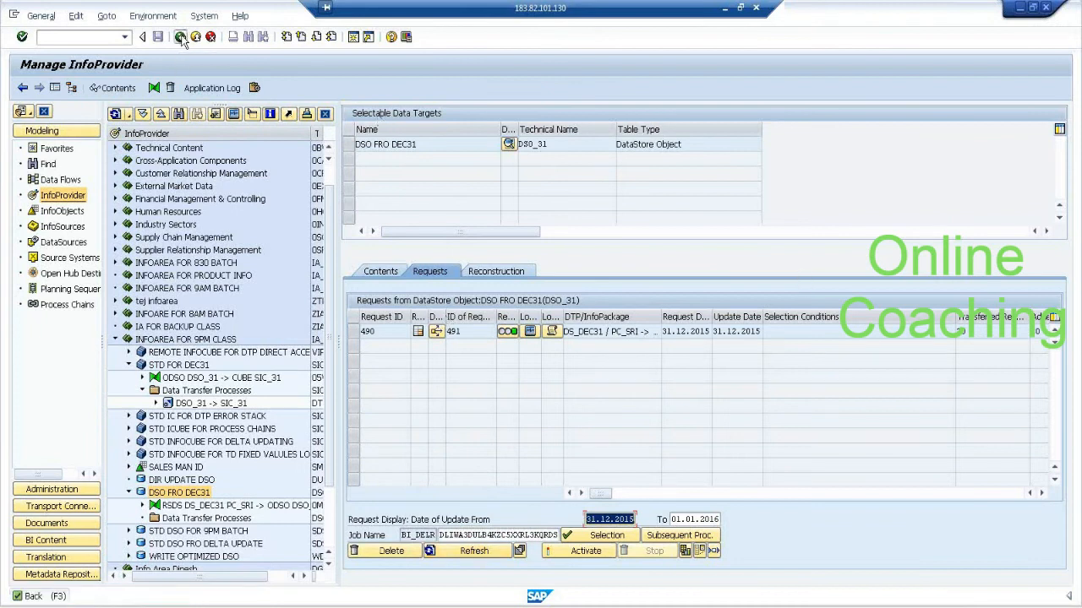
pyautogui.click(181, 38)
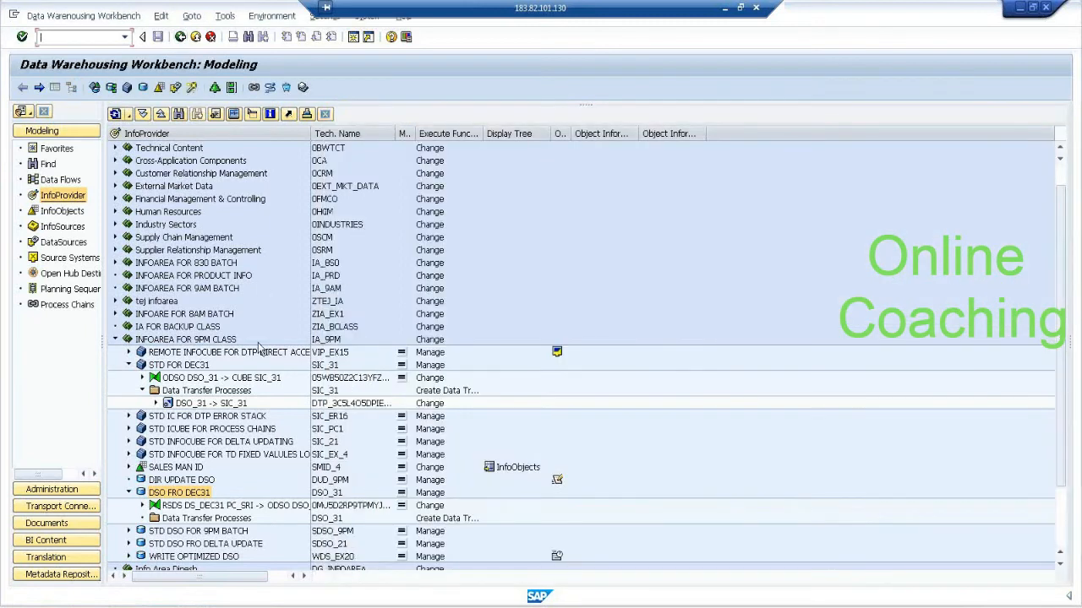
# Delete the PSA request loaded by INFOPAK FOR DELTA from DataSource DS_DEC31.
pyautogui.click(77, 243)
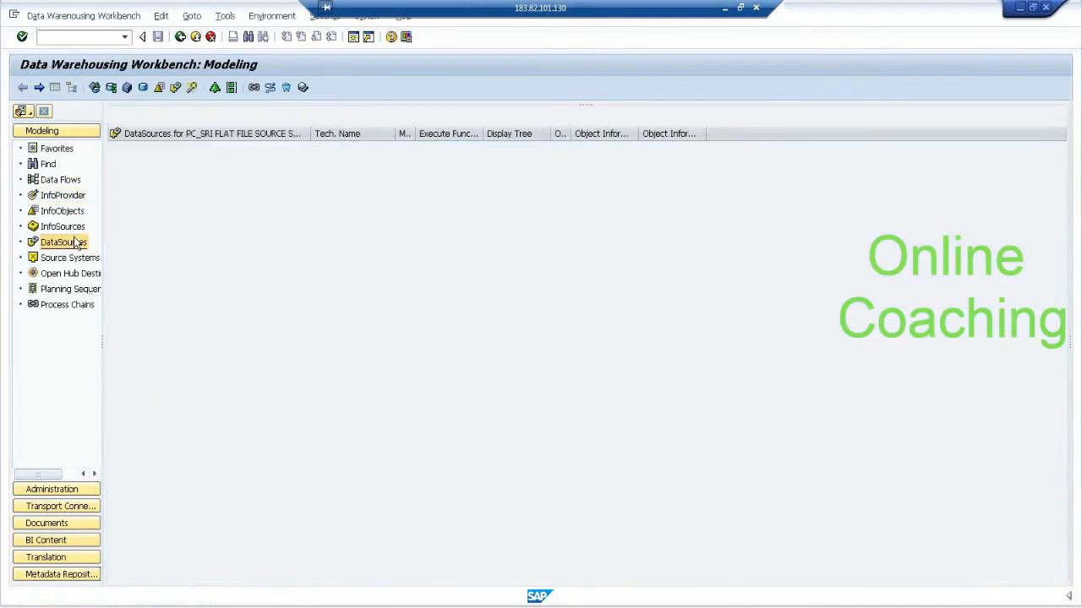
pyautogui.click(211, 326)
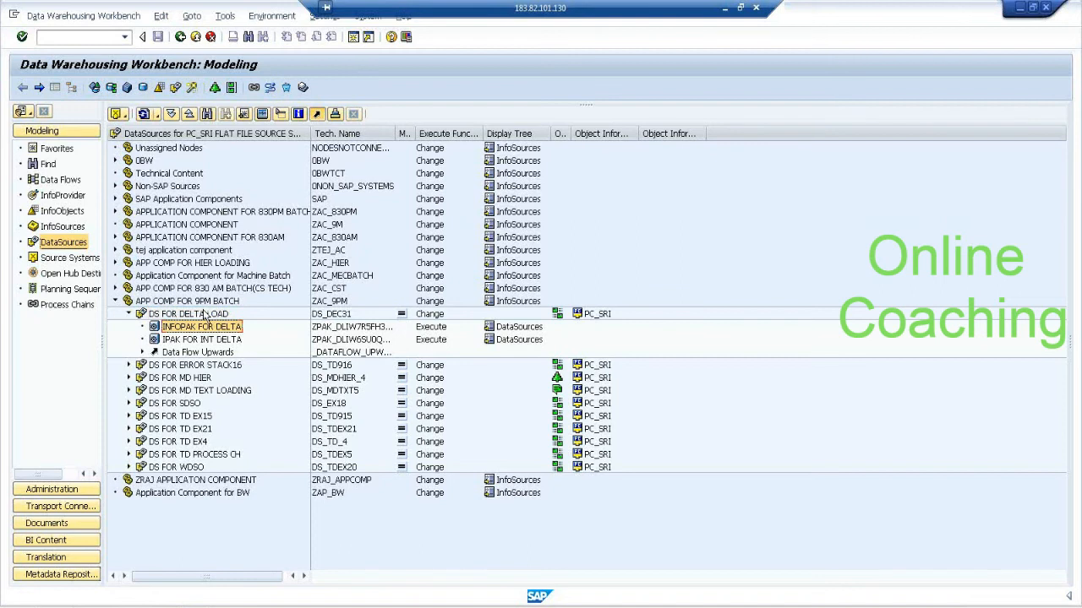
pyautogui.rightClick(206, 315)
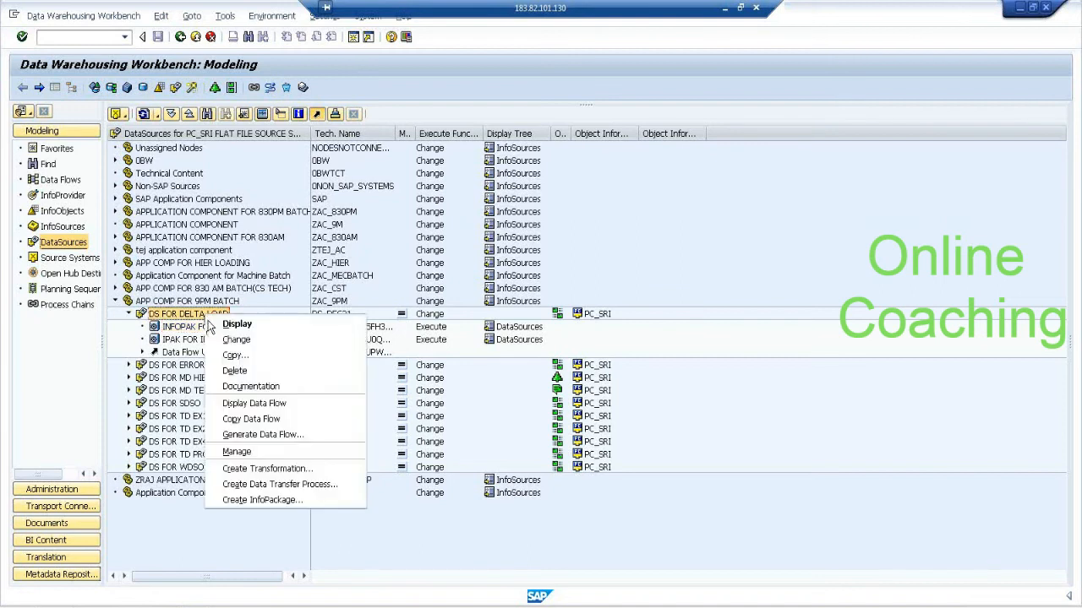
pyautogui.click(288, 452)
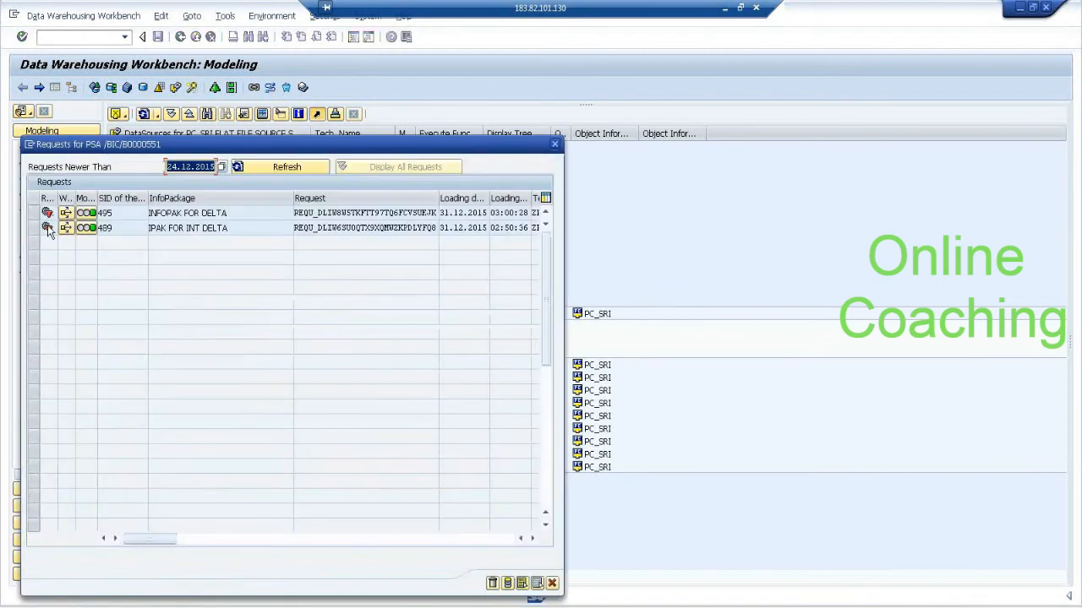
pyautogui.click(43, 213)
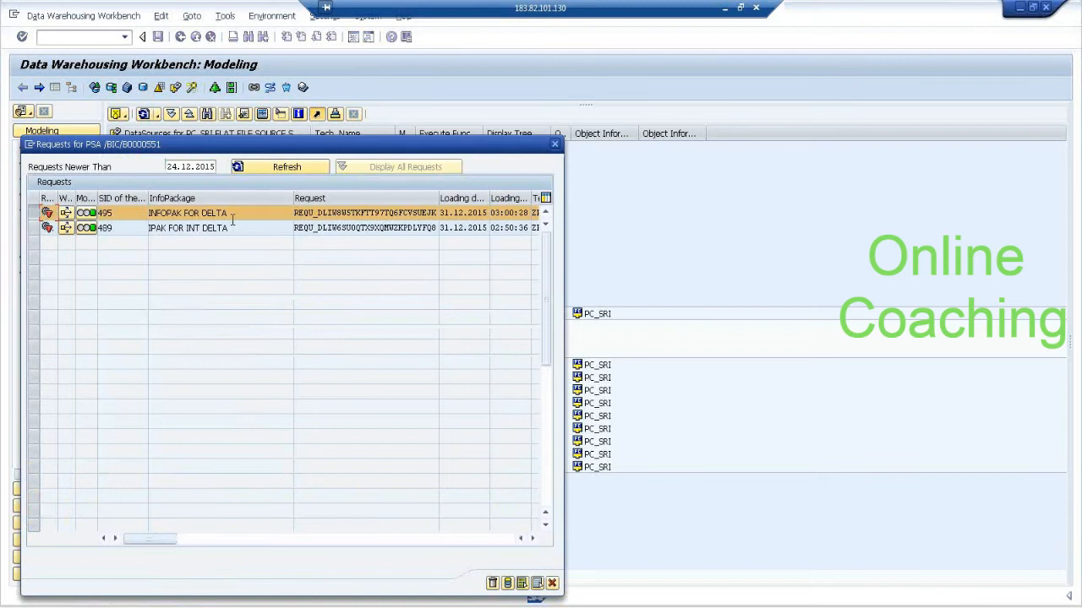
pyautogui.moveTo(229, 213); pyautogui.dragTo(150, 213)
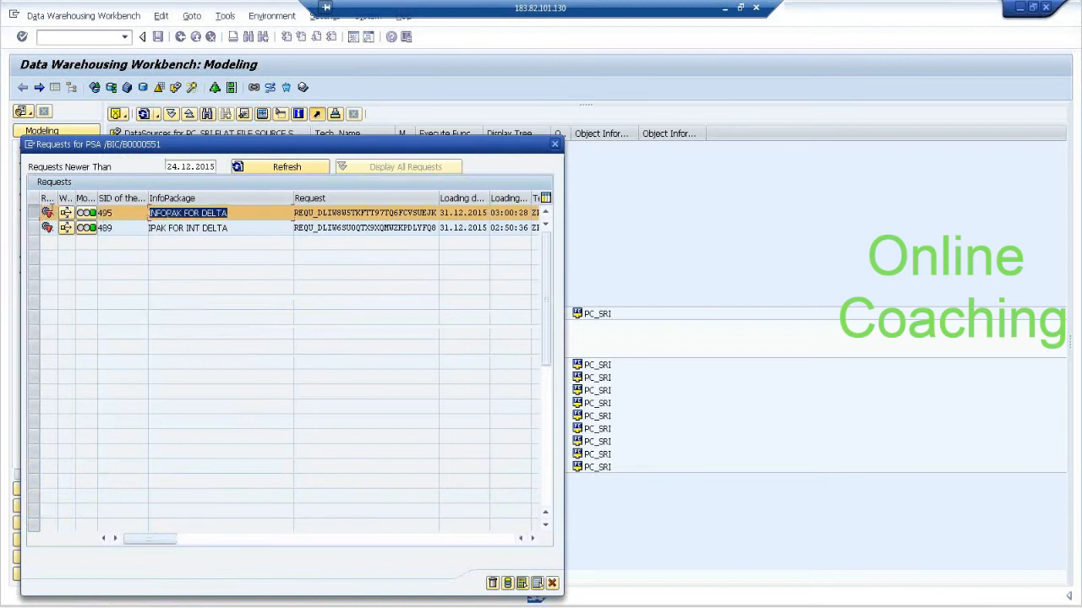
pyautogui.click(492, 583)
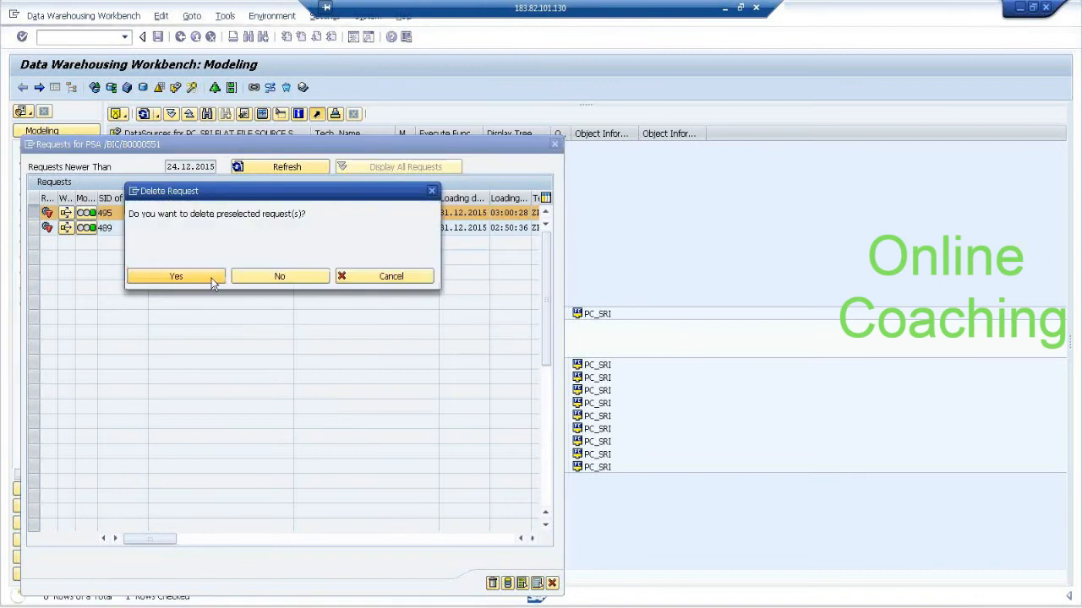
pyautogui.click(213, 283)
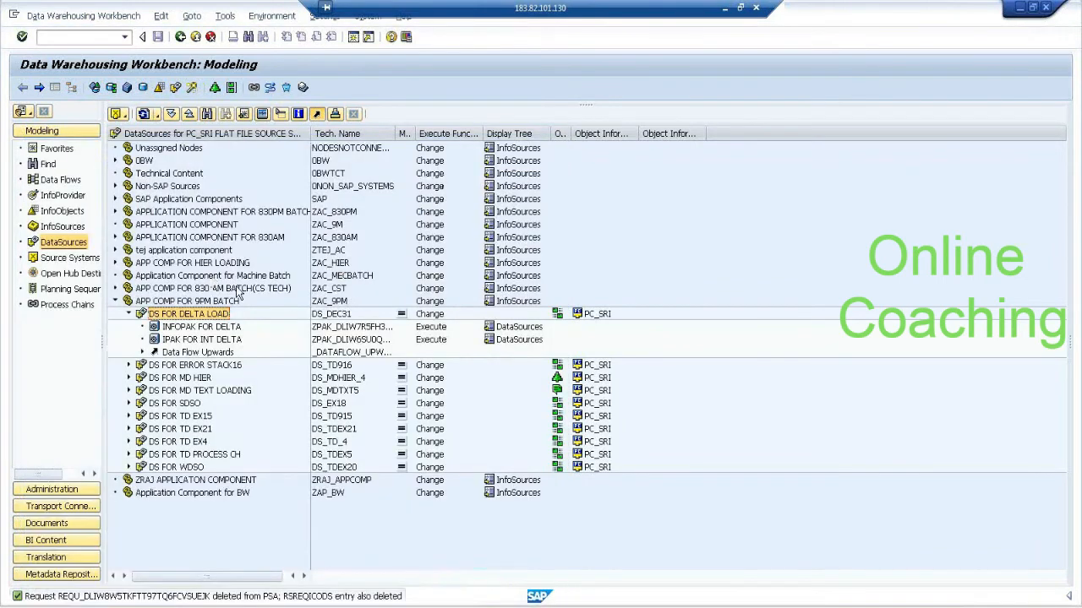
# Open process chain modeling in a separate session and create process chain PC_DEC31, described as PC FOR DEC31, under PROCESS CHAIN FOR TD LOADING.
pyautogui.click(117, 37)
pyautogui.write('/ORSPC')
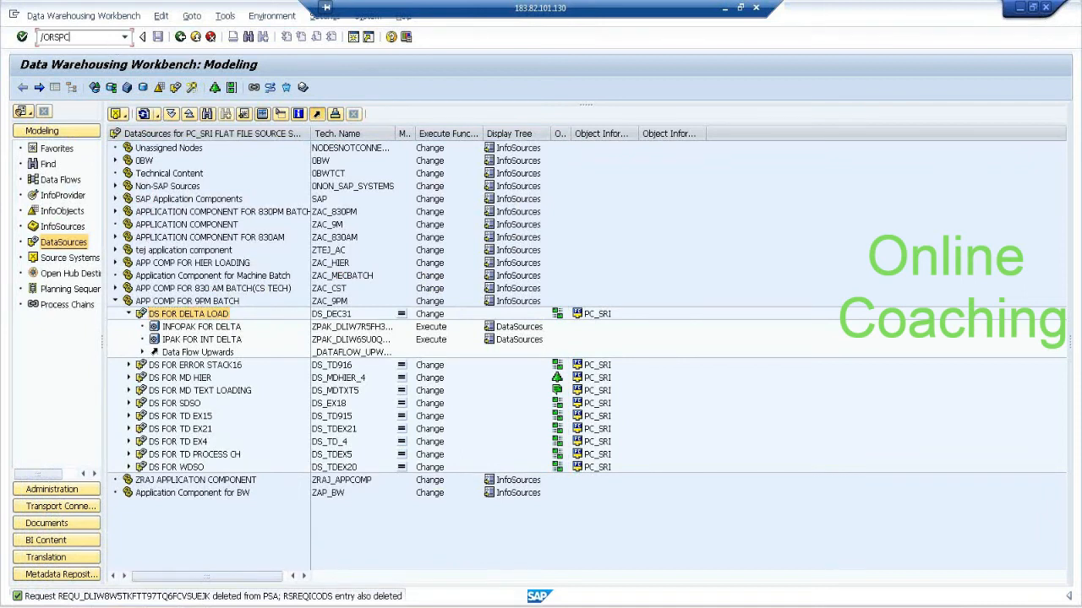
pyautogui.press('Return')
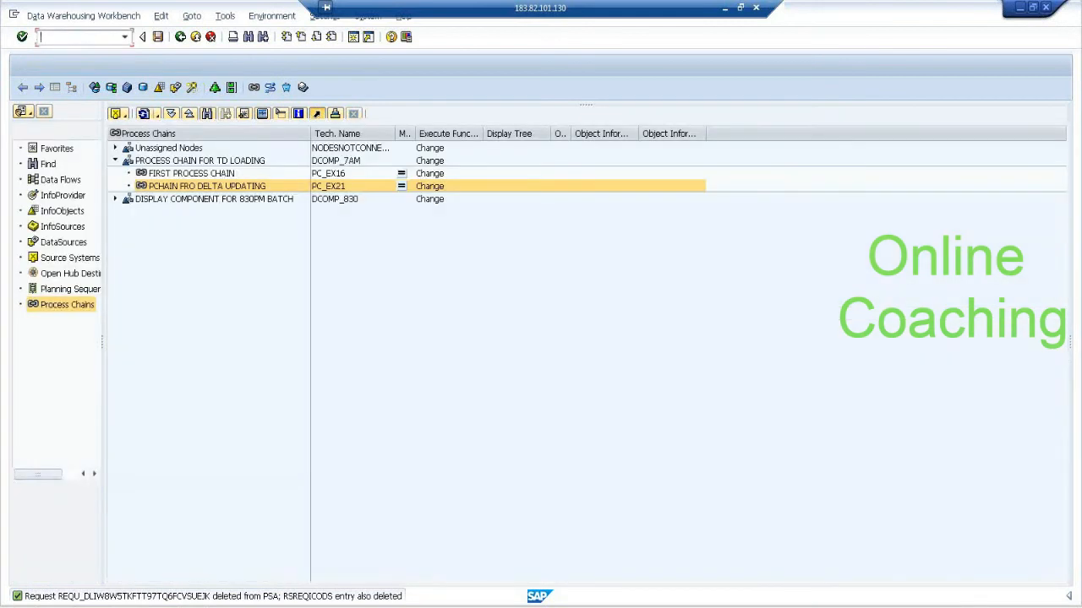
pyautogui.rightClick(192, 166)
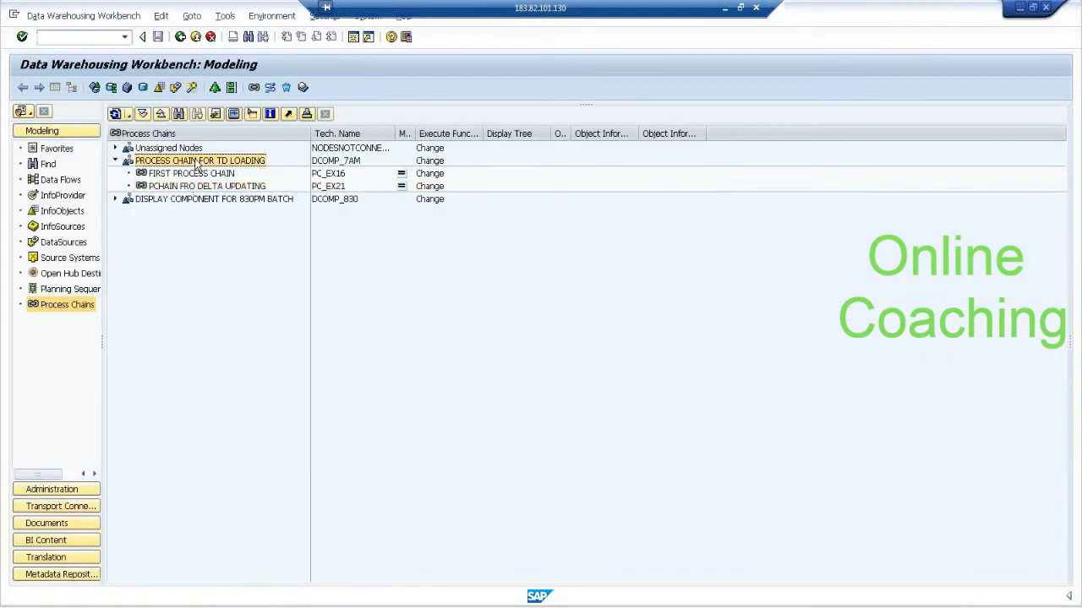
pyautogui.click(272, 218)
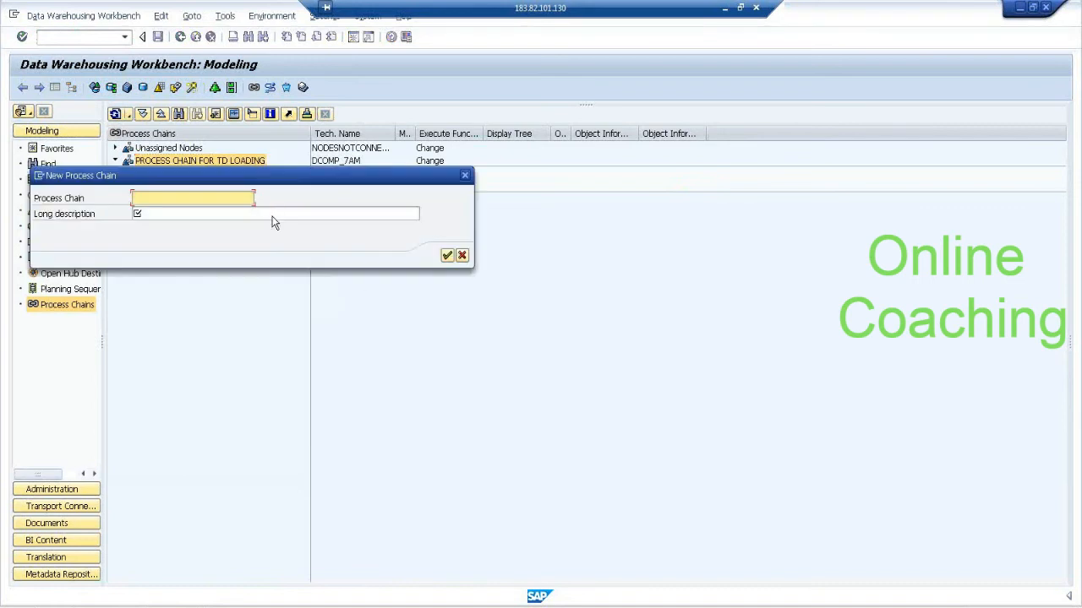
pyautogui.write('PC_DEC3')
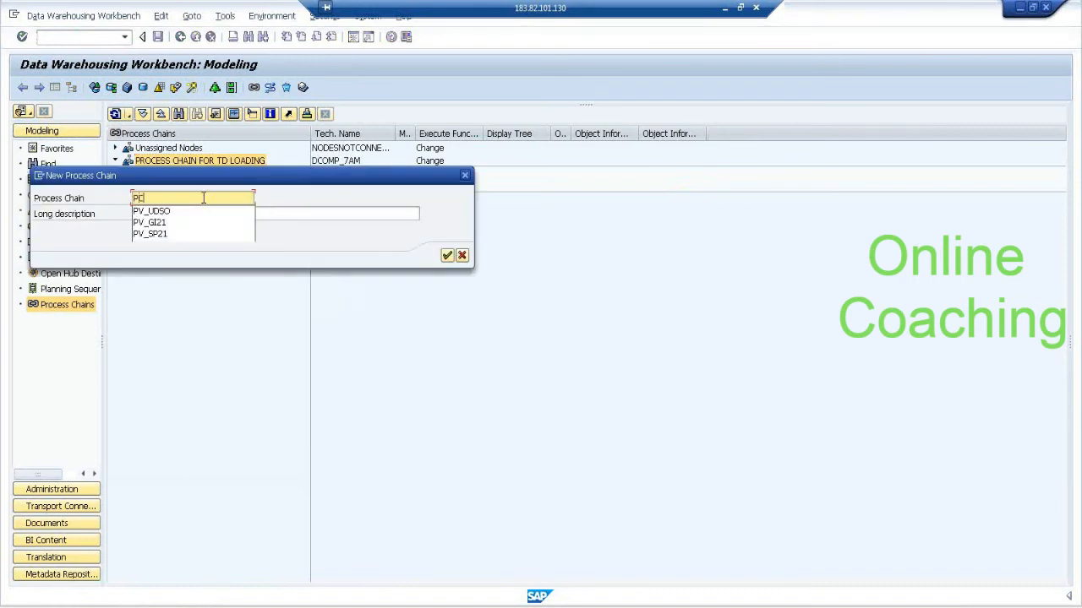
pyautogui.write('1')
pyautogui.press('Tab')
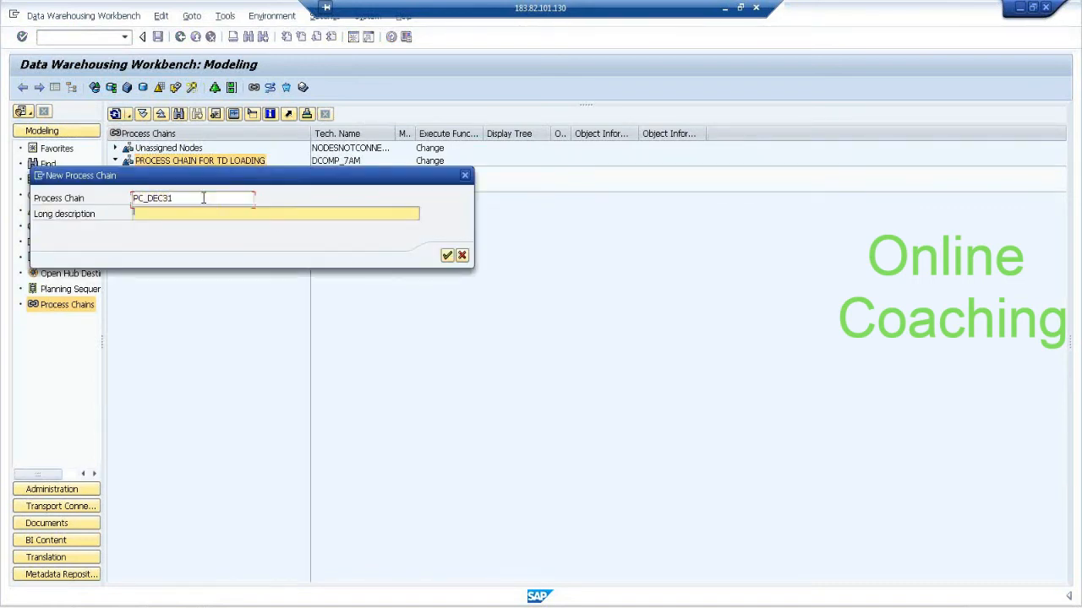
pyautogui.write('PC FOR DEC31')
pyautogui.press('Return')
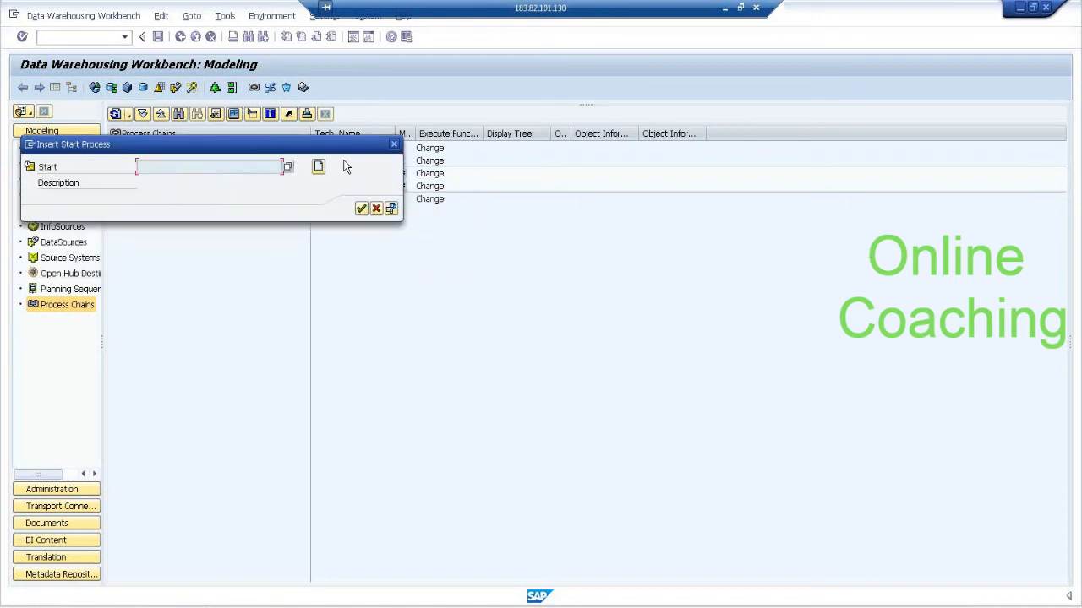
# Create start process variant SP_31 with the long description START PROCESS.
pyautogui.click(319, 166)
pyautogui.write('STA')
pyautogui.press('BackSpace')
pyautogui.write('P_3')
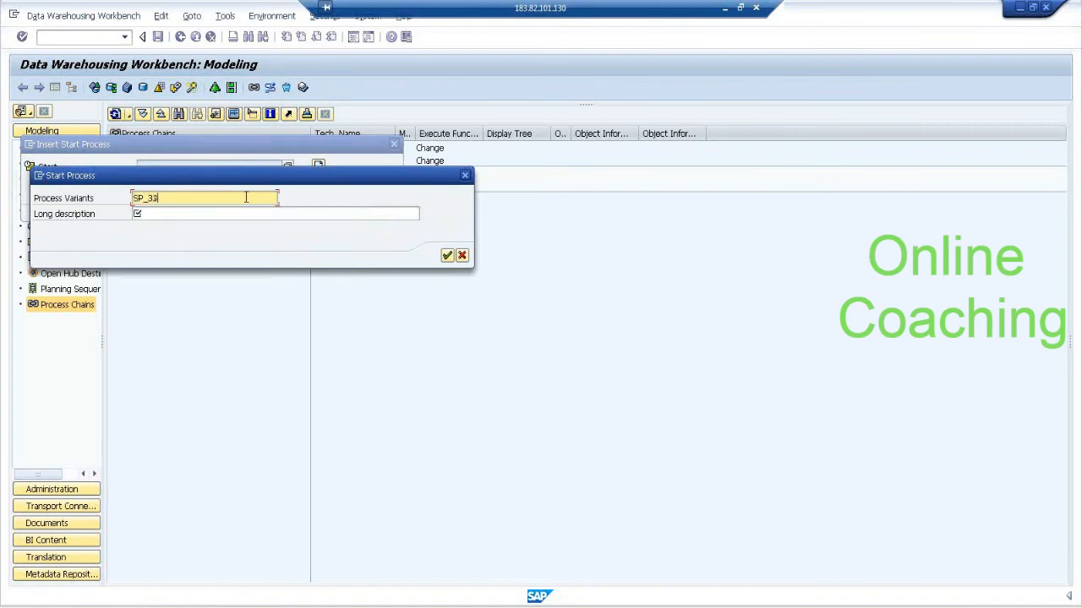
pyautogui.write('1')
pyautogui.press('Tab')
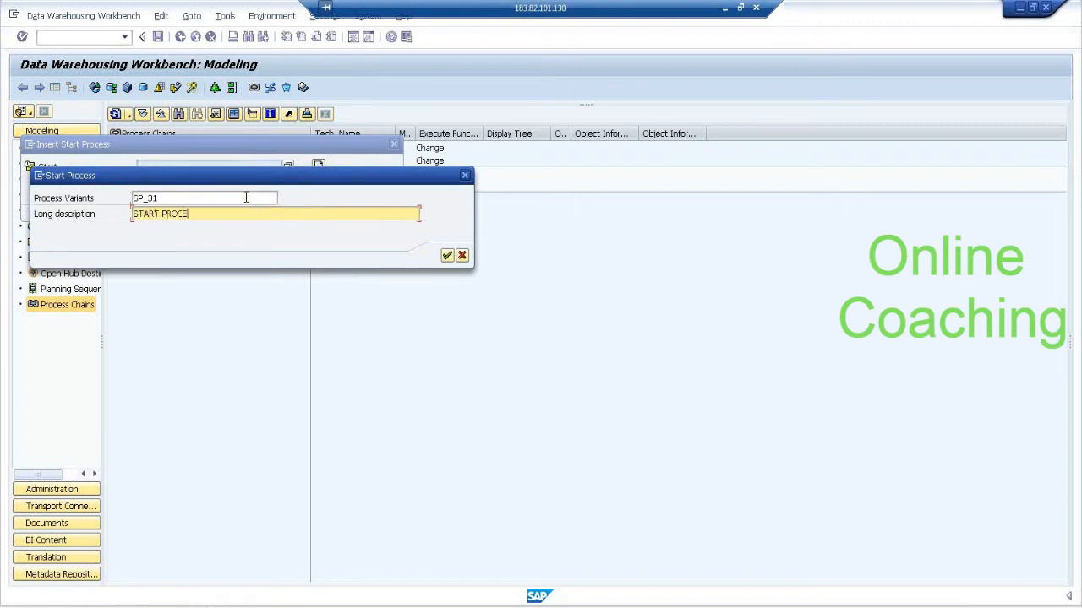
pyautogui.press('Return')
# Set the start process to direct scheduling with immediate start, save the variant and insert it into the process chain.
pyautogui.click(244, 180)
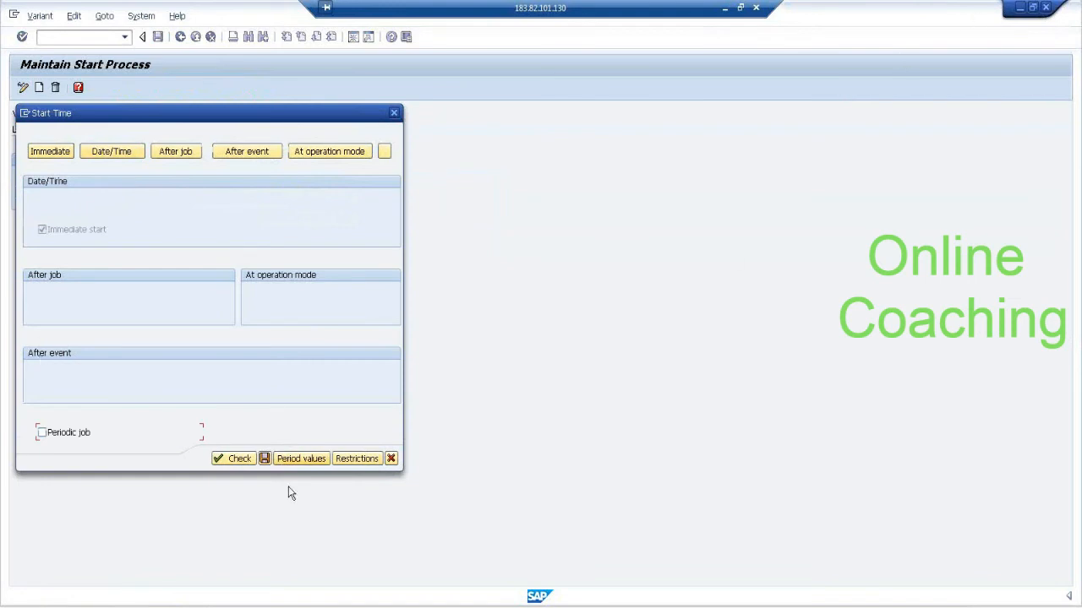
pyautogui.click(267, 460)
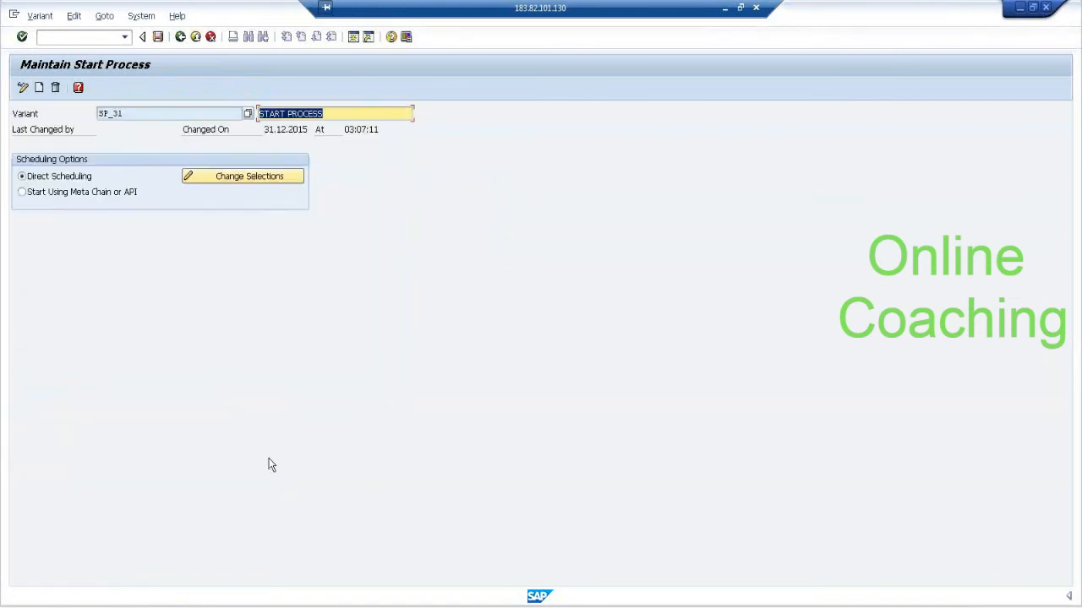
pyautogui.click(157, 38)
pyautogui.click(181, 37)
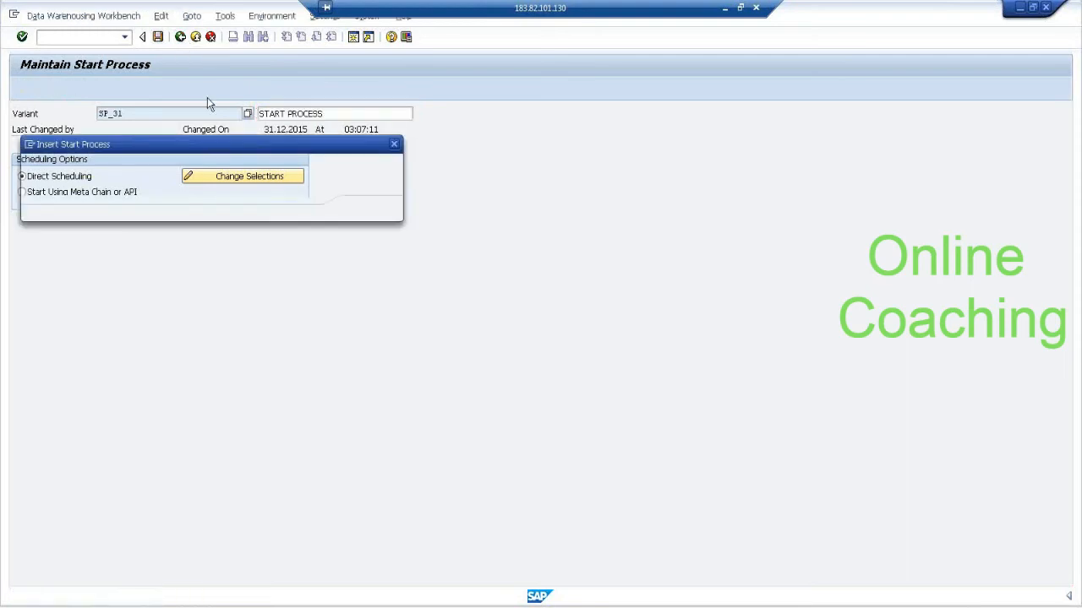
pyautogui.click(362, 211)
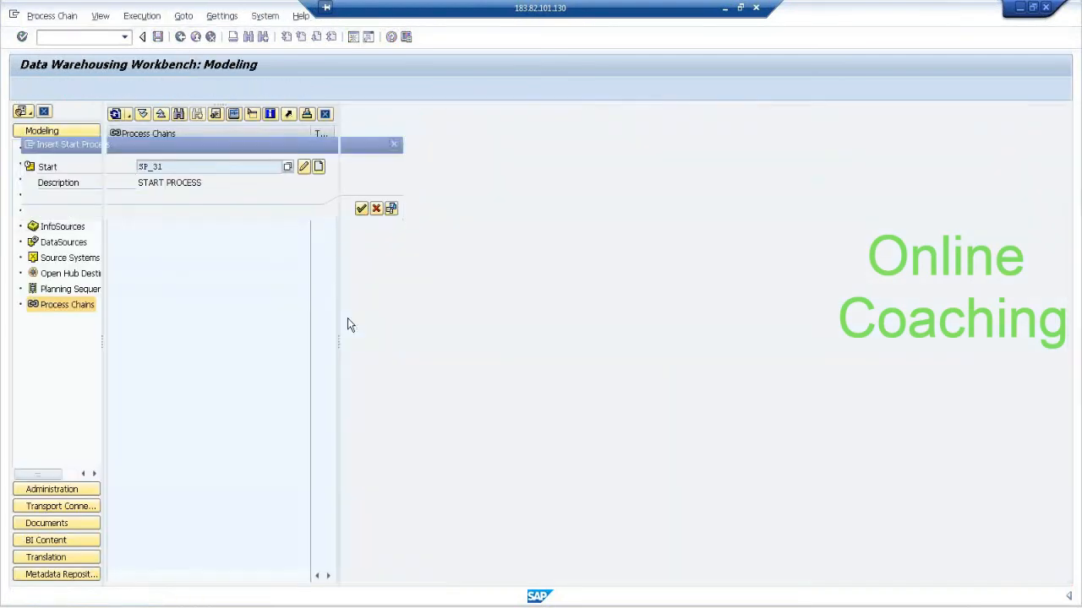
# Add an Execute InfoPackage process to the chain, using the technical name copied from INFOPAK FOR DELTA under DataSource DS_DEC31.
pyautogui.click(46, 112)
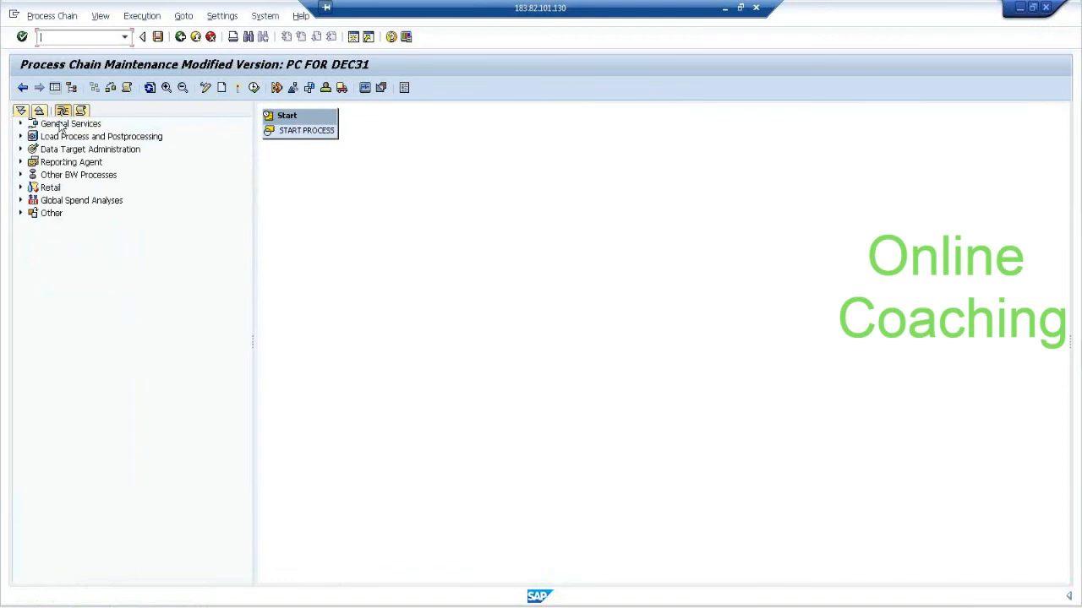
pyautogui.click(21, 136)
pyautogui.click(85, 150)
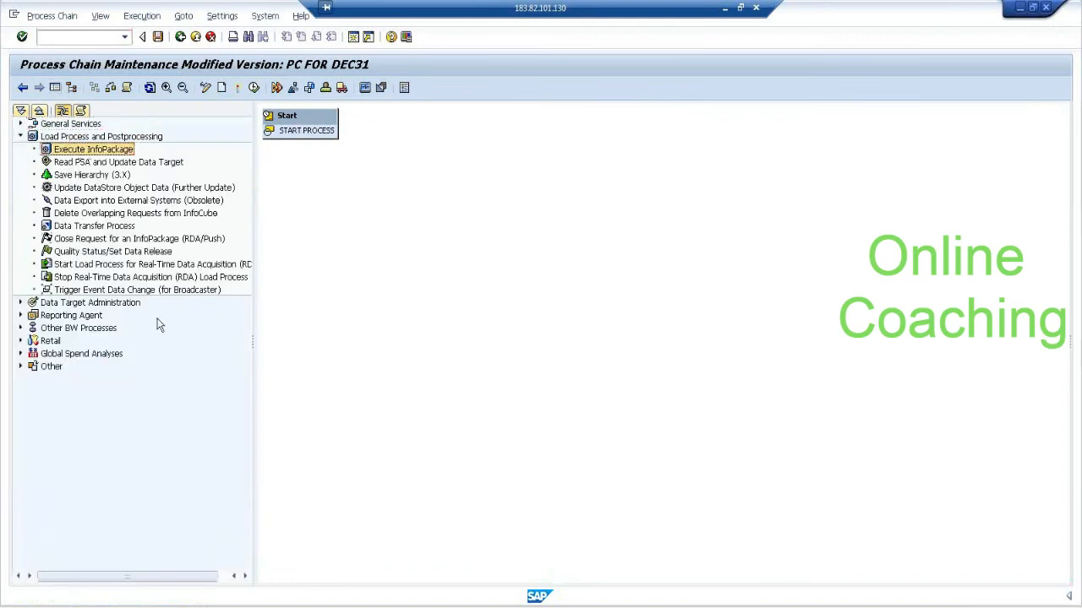
pyautogui.click(190, 606)
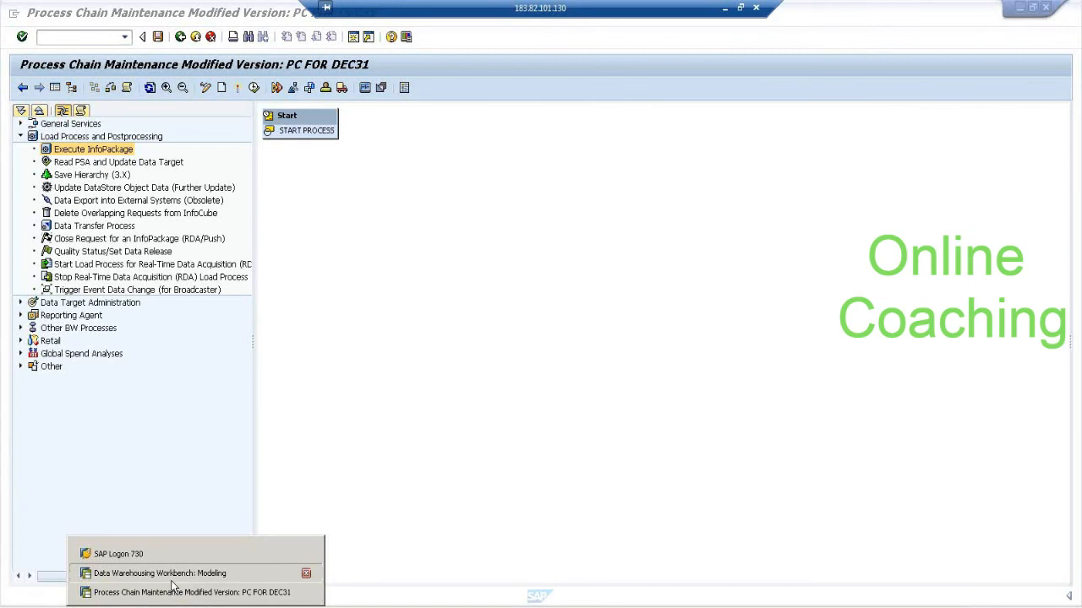
pyautogui.click(171, 580)
pyautogui.click(353, 328)
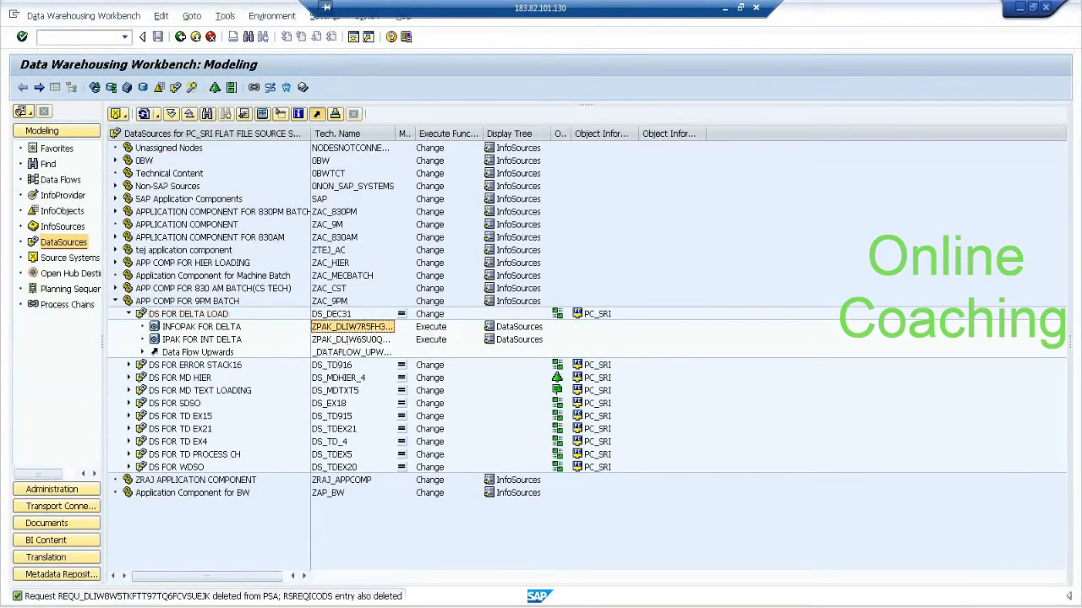
pyautogui.click(169, 591)
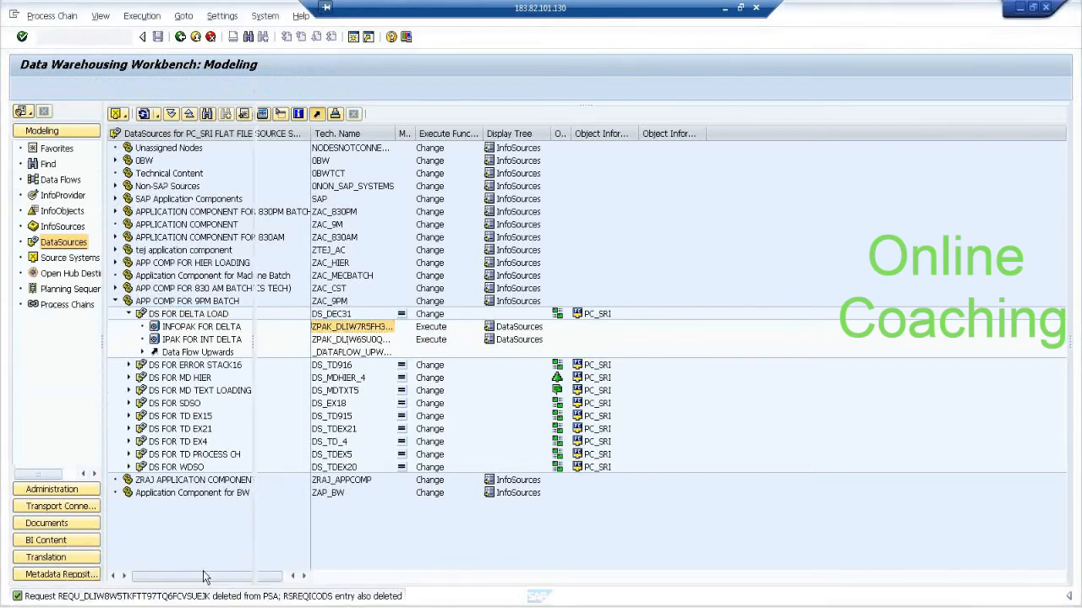
pyautogui.moveTo(121, 151); pyautogui.dragTo(337, 192)
pyautogui.write('ZPAK_DLIW7R5FH3Y9O3C35SGX72WPS')
pyautogui.click(361, 208)
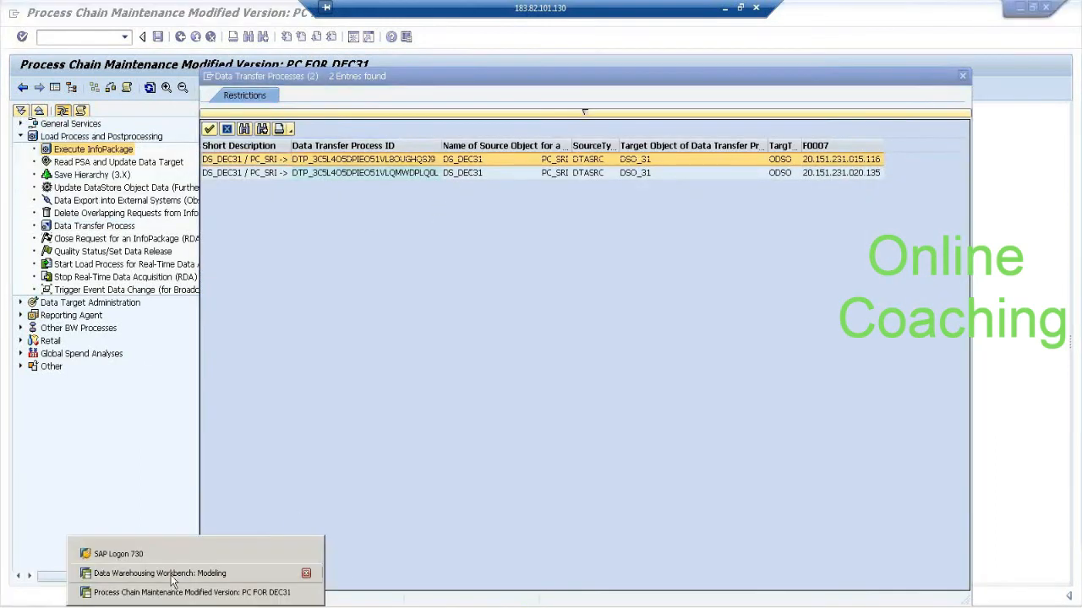
# Check the extraction mode of both data transfer processes from DS_DEC31 to DSO_31 in the modeling session.
pyautogui.click(171, 578)
pyautogui.click(142, 352)
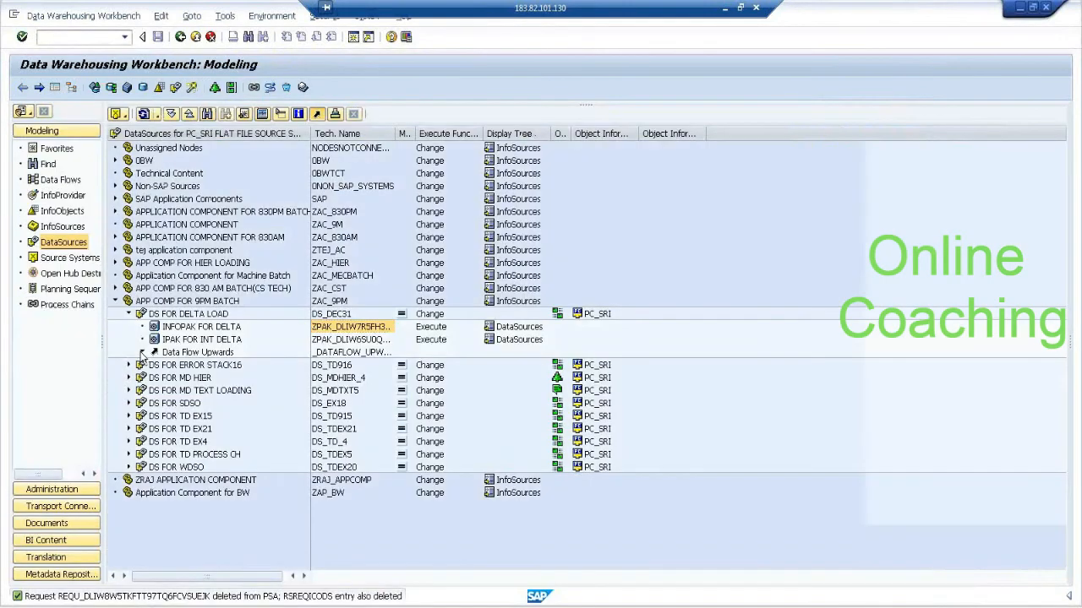
pyautogui.click(230, 366)
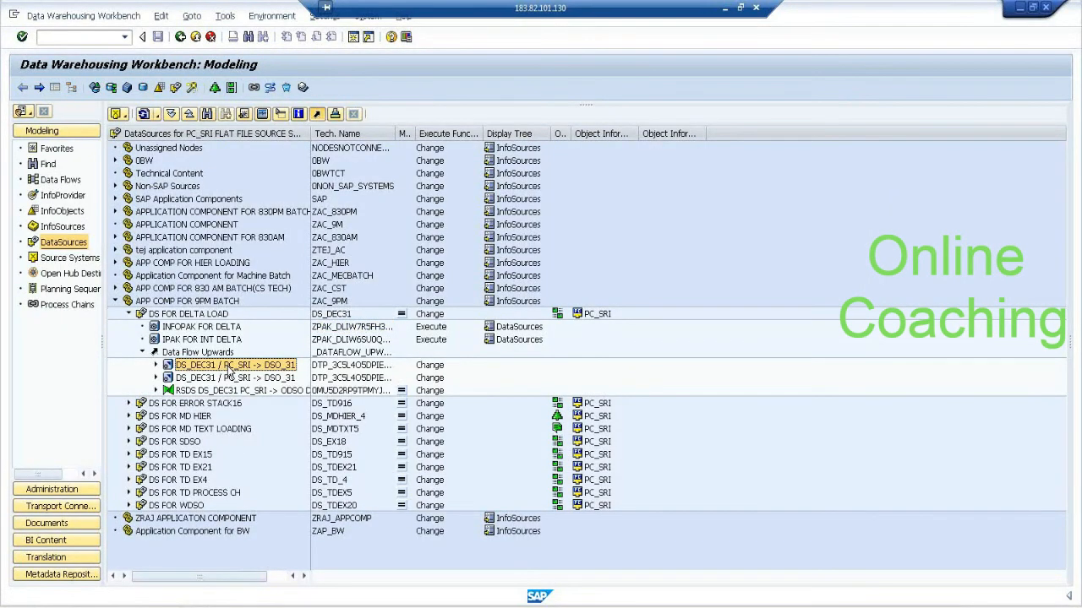
pyautogui.doubleClick(228, 370)
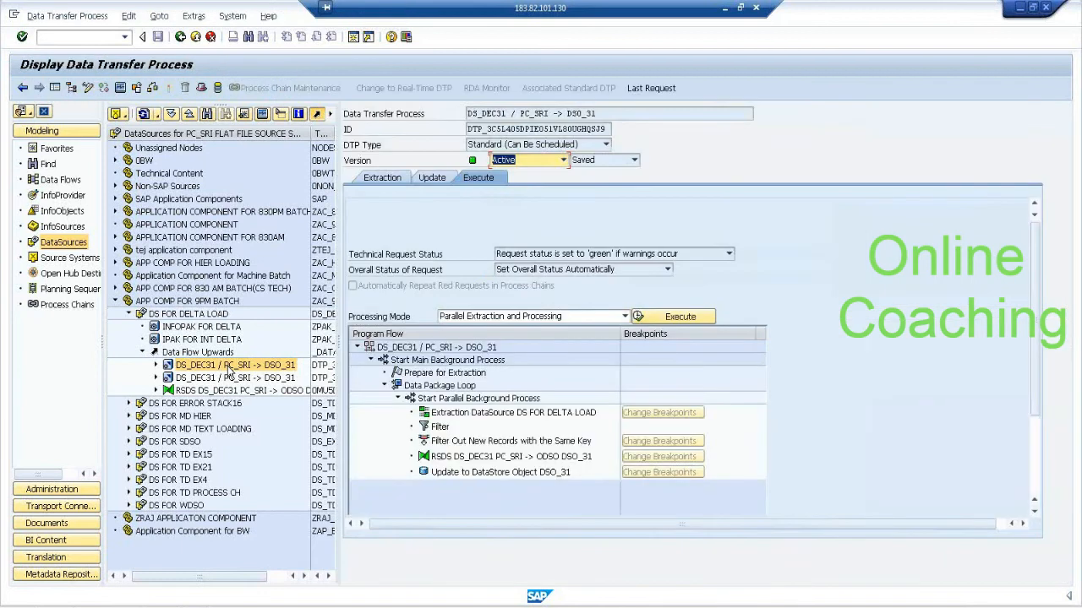
pyautogui.click(380, 178)
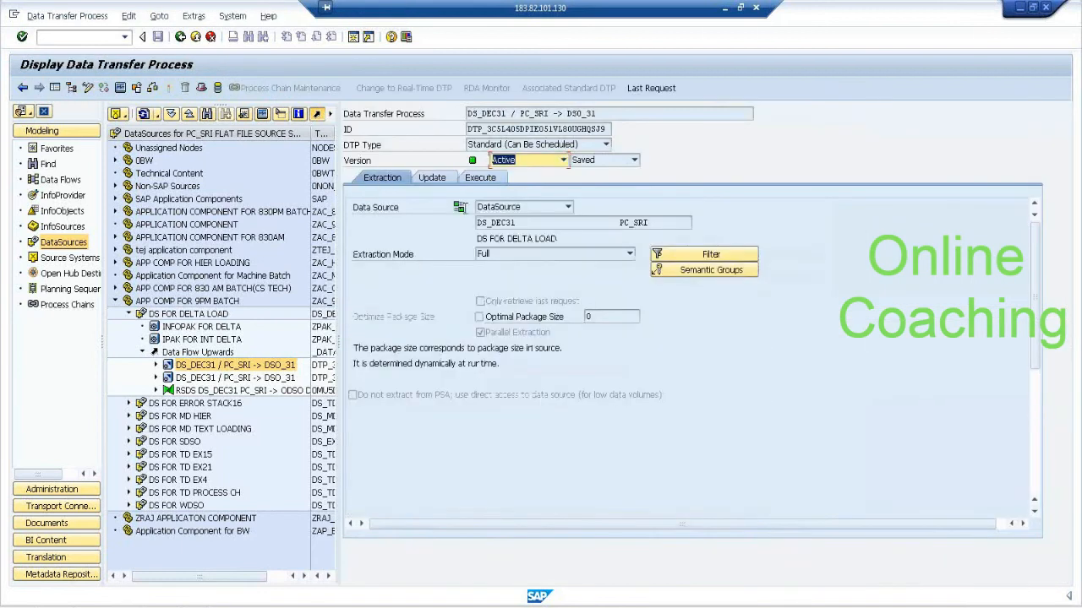
pyautogui.click(180, 36)
pyautogui.doubleClick(275, 379)
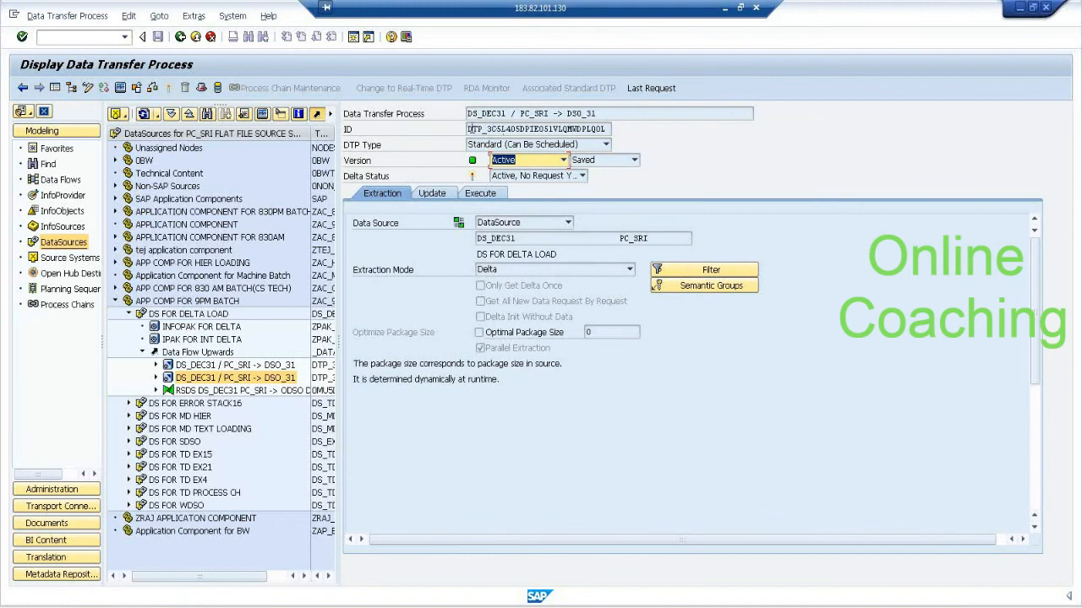
# Copy the delta DTP's ID into Notepad for comparison and choose the matching DTP_3C5L4O5DPIEO51VLQMWDPLQ0L for the process chain.
pyautogui.moveTo(469, 128); pyautogui.dragTo(637, 129)
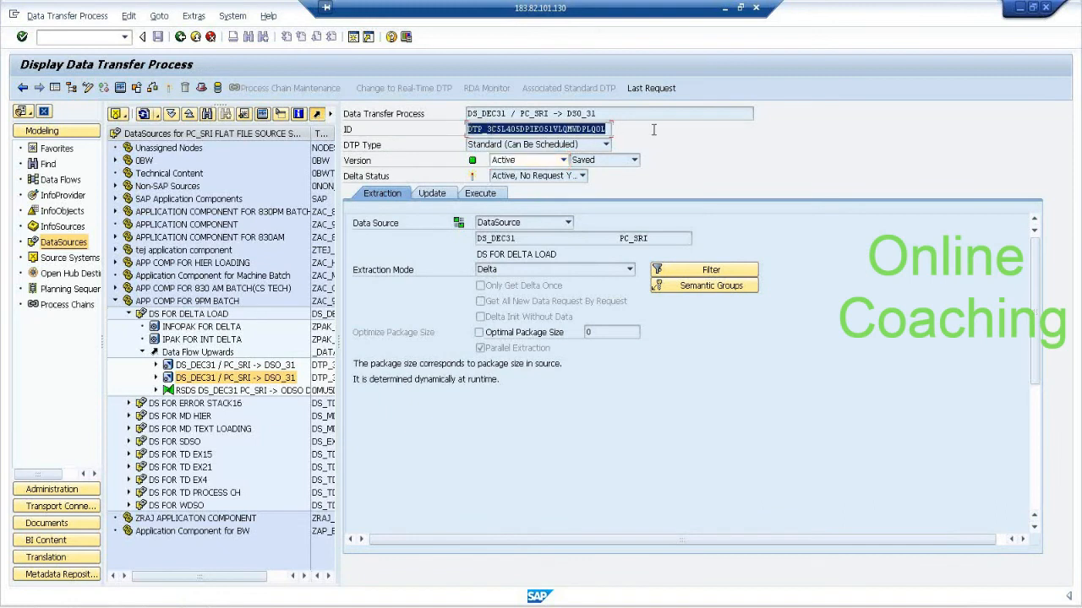
pyautogui.click(652, 129)
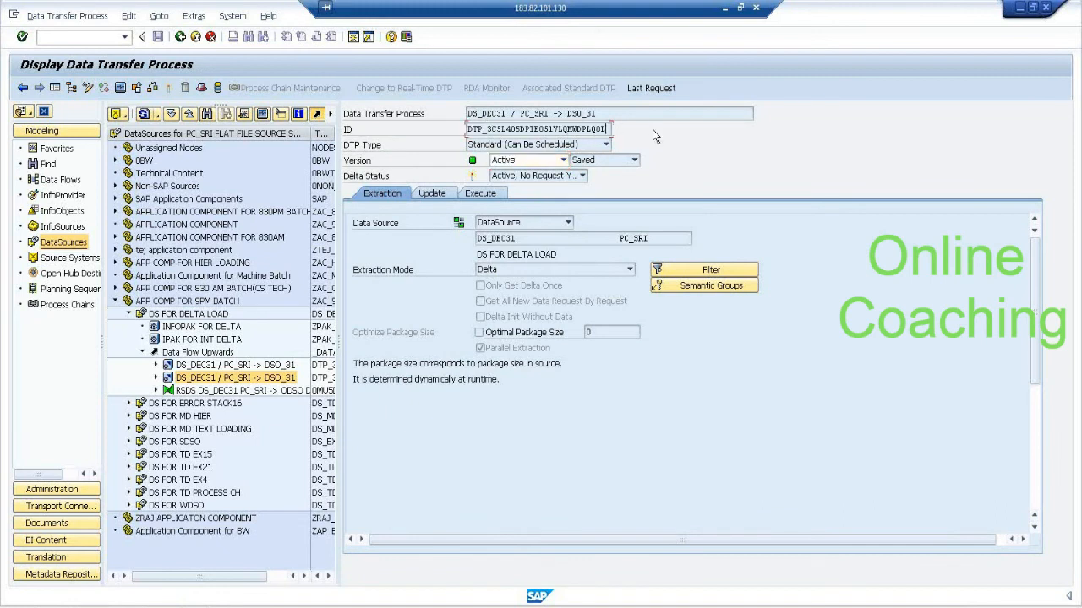
pyautogui.click(180, 37)
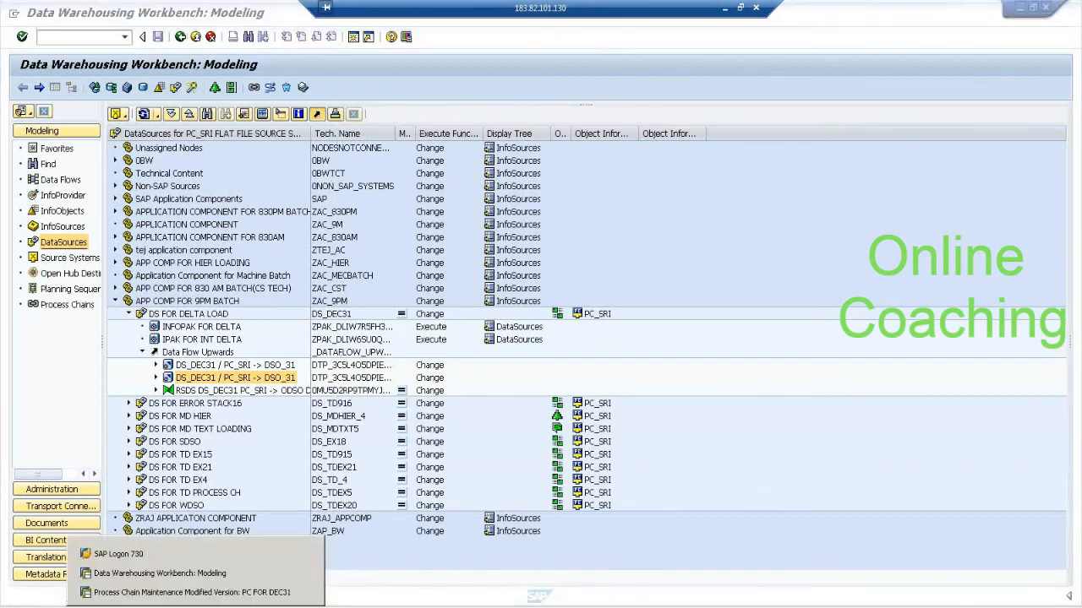
pyautogui.click(190, 593)
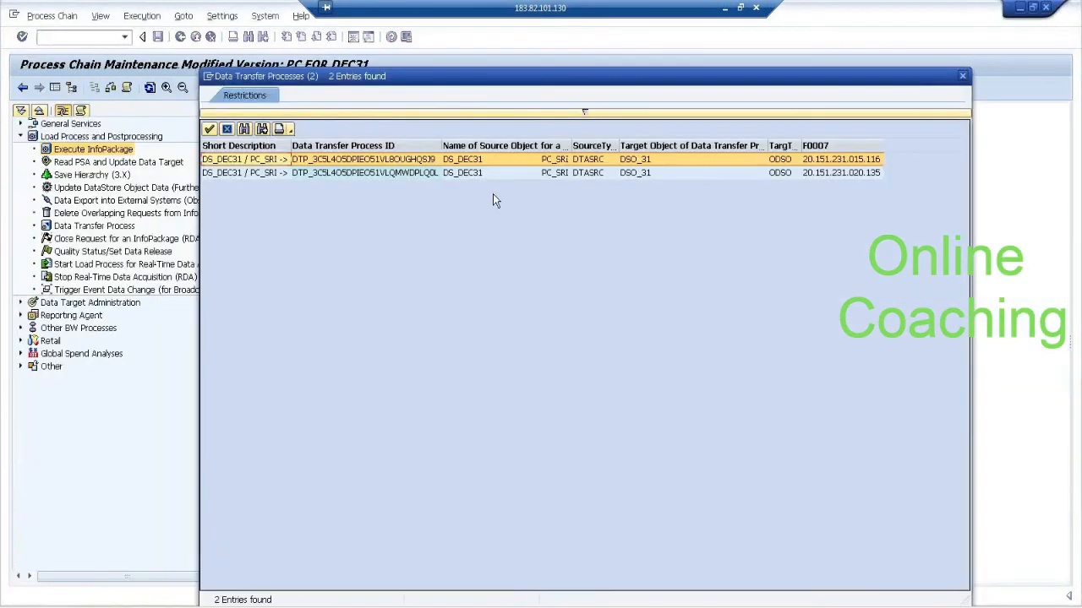
pyautogui.click(13, 602)
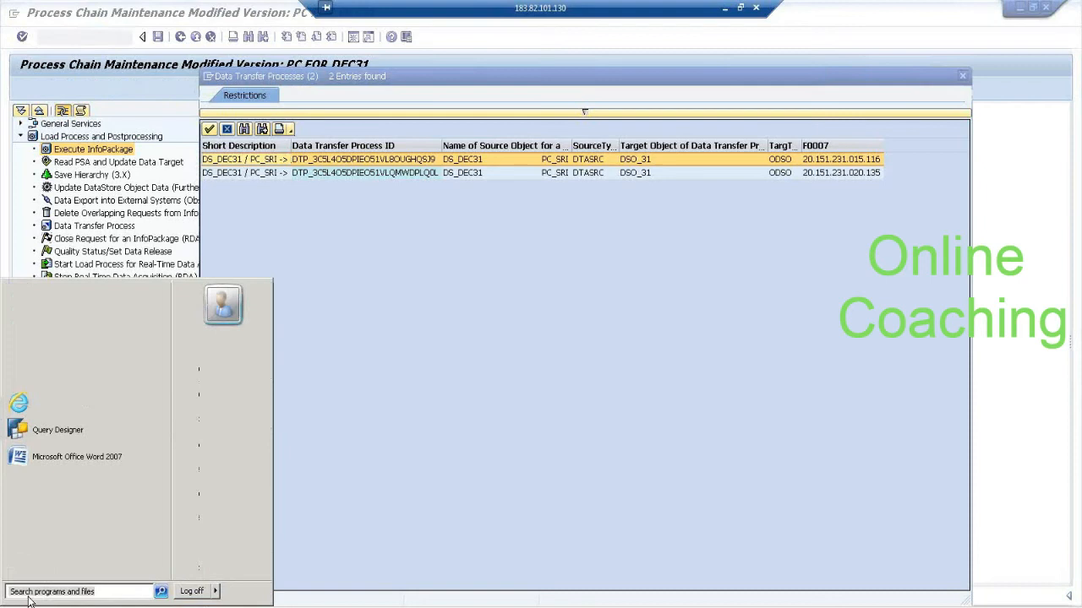
pyautogui.click(61, 360)
pyautogui.write('DTP_3C5L4O5DPIEO51VLQMWDPLQ0L')
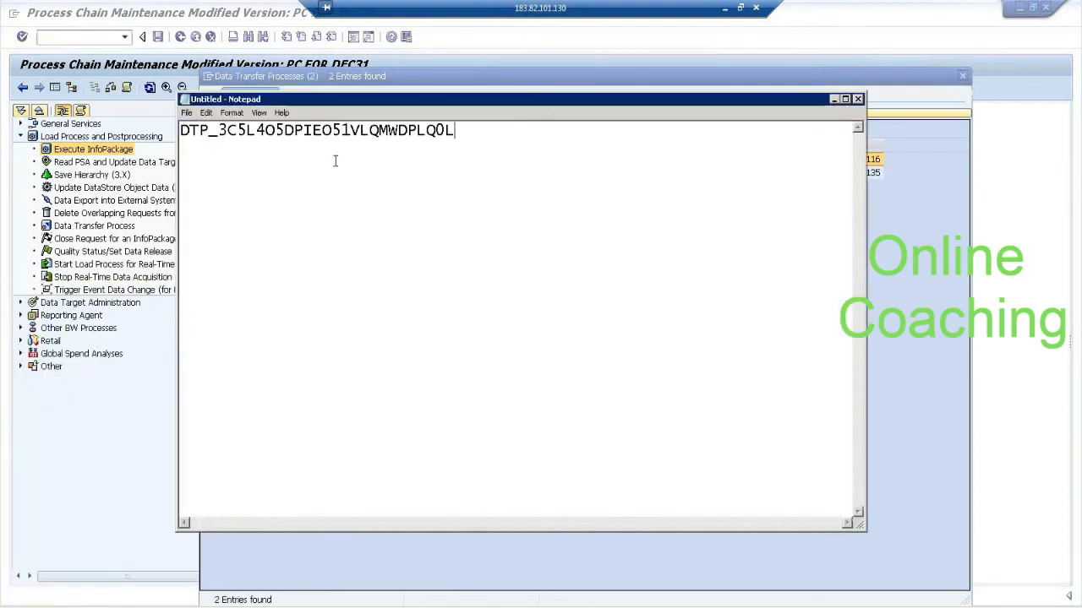
pyautogui.moveTo(351, 102); pyautogui.dragTo(404, 314)
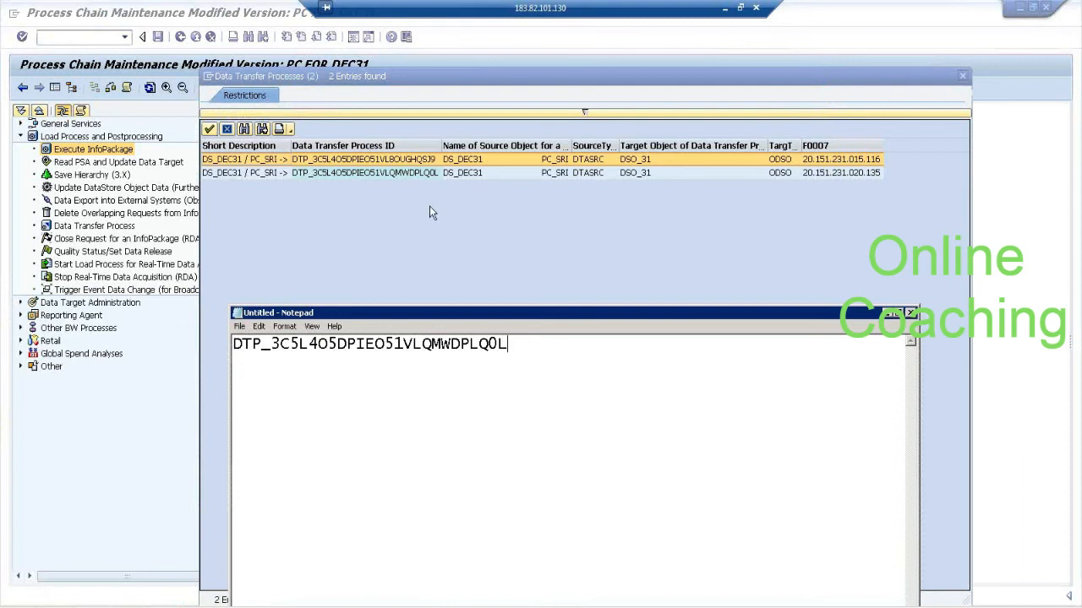
pyautogui.doubleClick(422, 174)
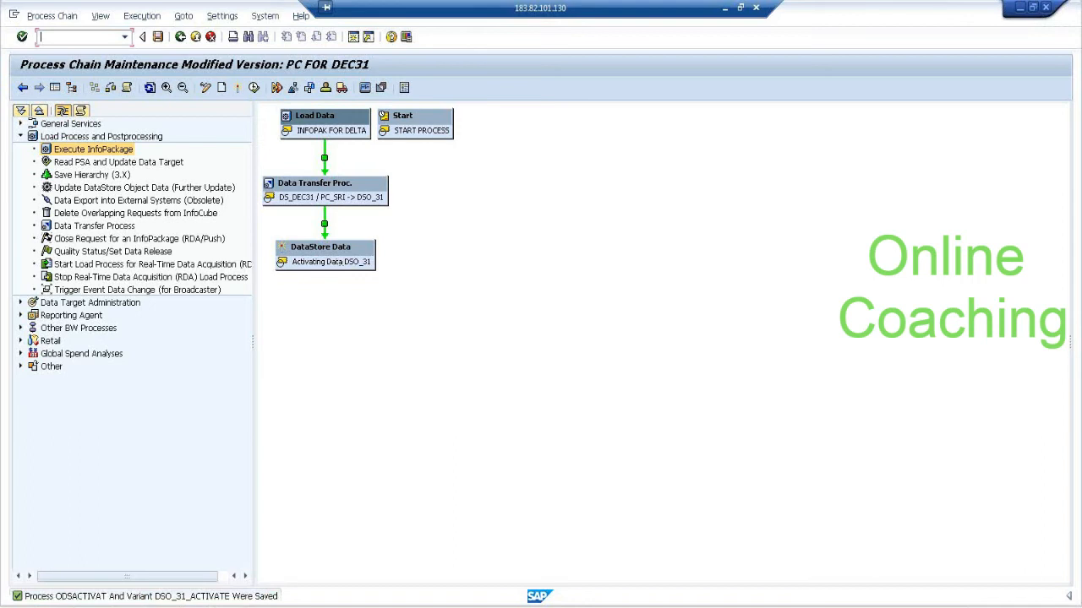
# Copy the technical name of the data transfer process DSO_31 -> SIC_31 under InfoCube SIC_31 in the modeling session.
pyautogui.click(196, 607)
pyautogui.click(186, 595)
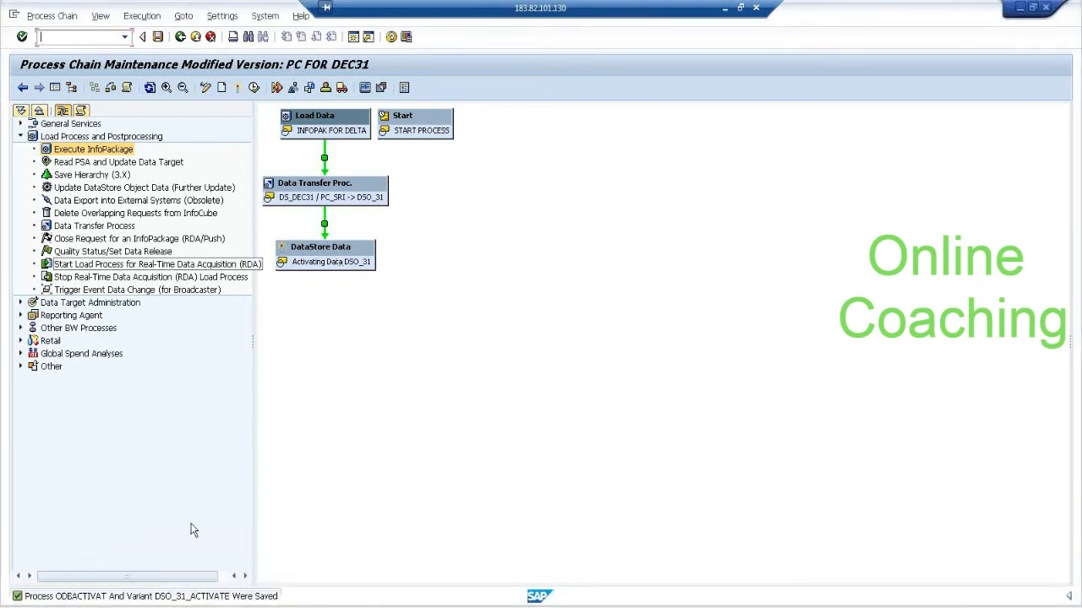
pyautogui.click(196, 607)
pyautogui.click(198, 575)
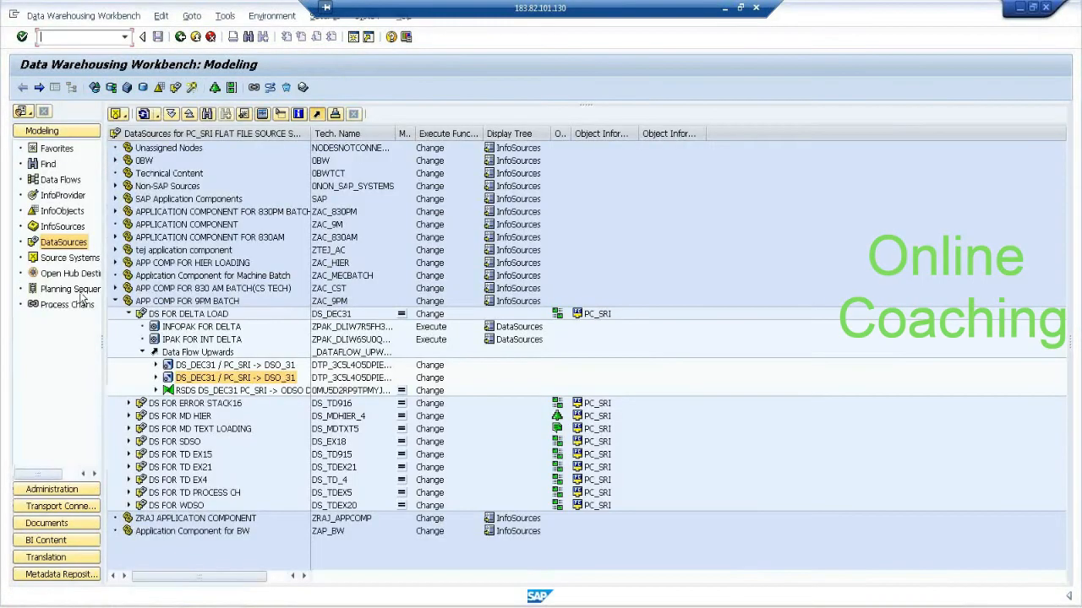
pyautogui.click(63, 196)
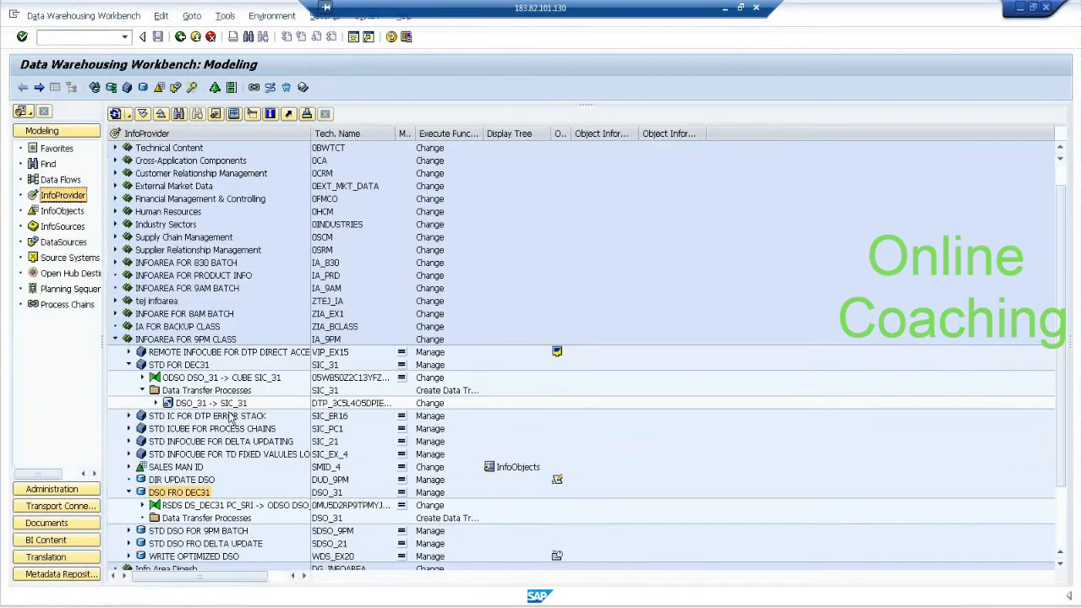
pyautogui.click(240, 405)
pyautogui.click(318, 405)
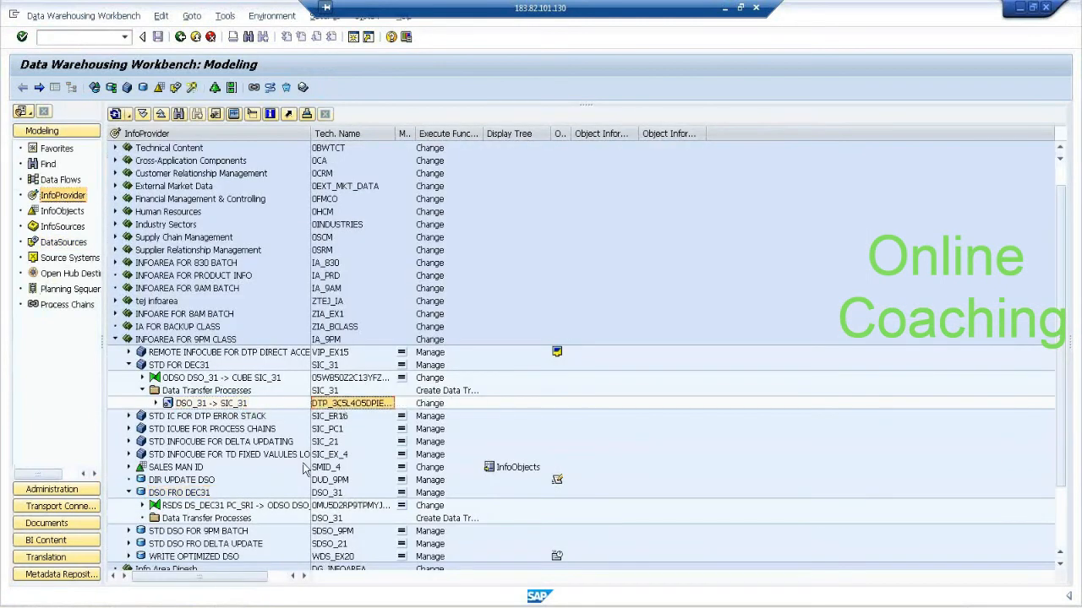
# Insert a Data Transfer Process with the copied DTP ID into process chain PC FOR DEC31 and place it below the DSO_31 activation.
pyautogui.click(195, 607)
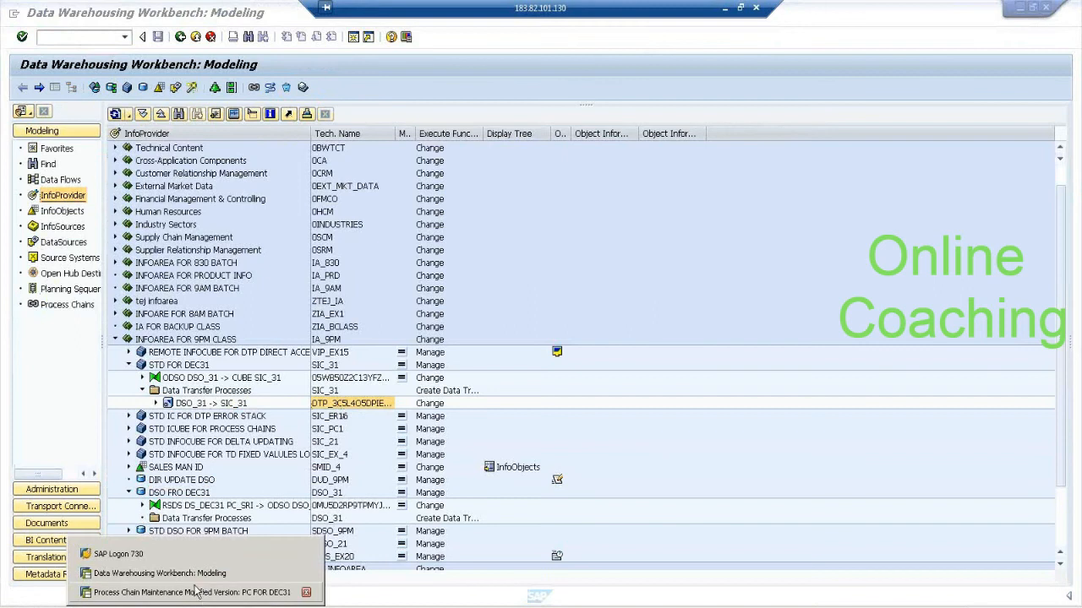
pyautogui.click(195, 594)
pyautogui.doubleClick(84, 226)
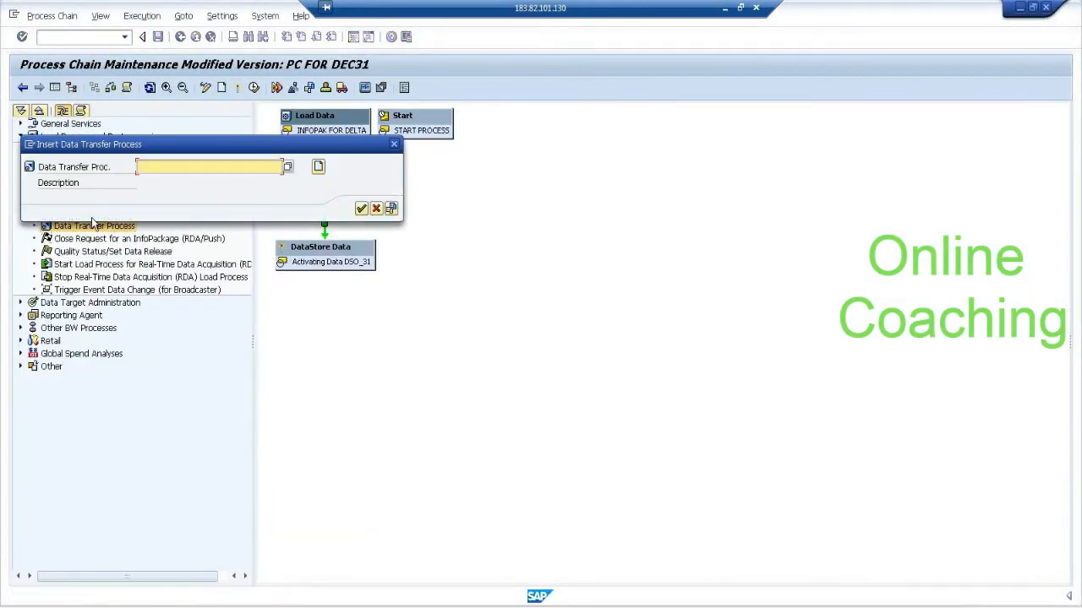
pyautogui.write('DTP_3C5L405DPIE051VLBZI2Y9H')
pyautogui.click(362, 209)
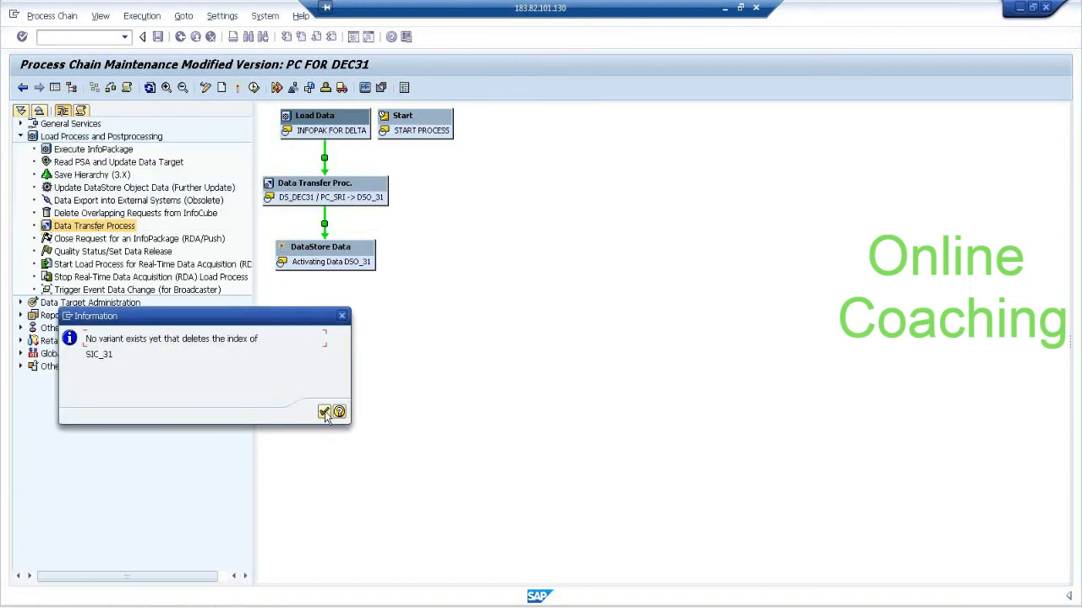
pyautogui.click(323, 412)
pyautogui.moveTo(400, 376); pyautogui.dragTo(405, 327)
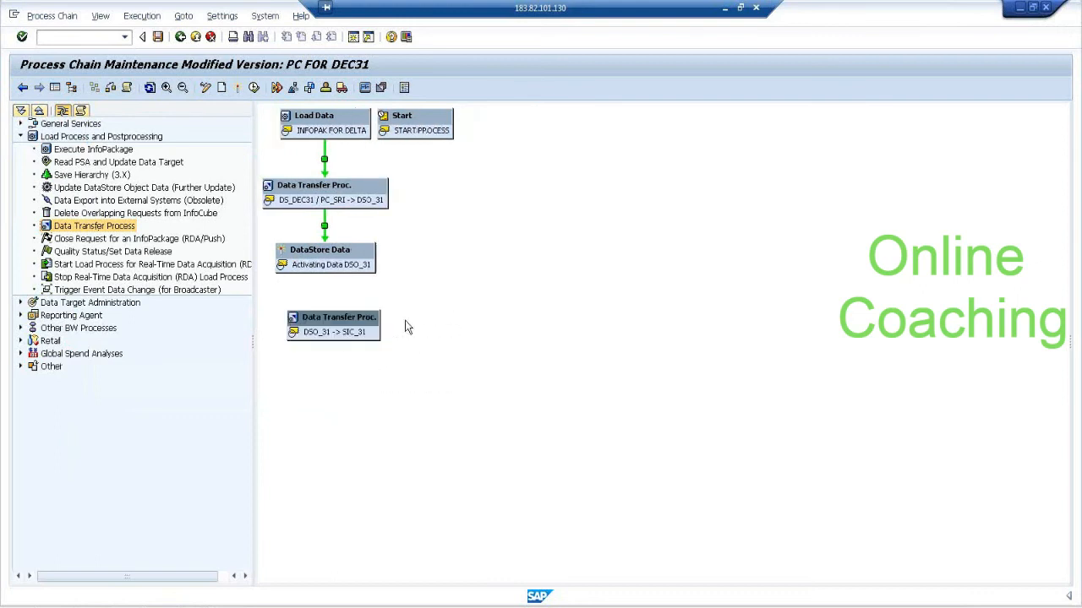
# Add an Update DataStore Object Data process with variant PV_UDSO without displaying other chains, and remove the accompanying Activating Data SDSO_21 process.
pyautogui.click(172, 189)
pyautogui.doubleClick(173, 189)
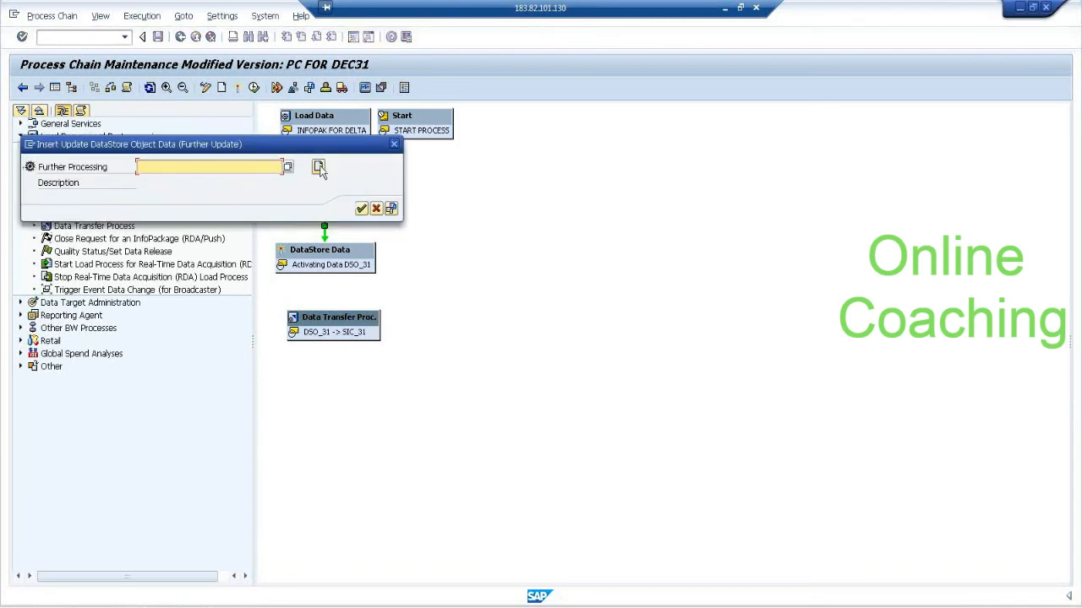
pyautogui.click(287, 167)
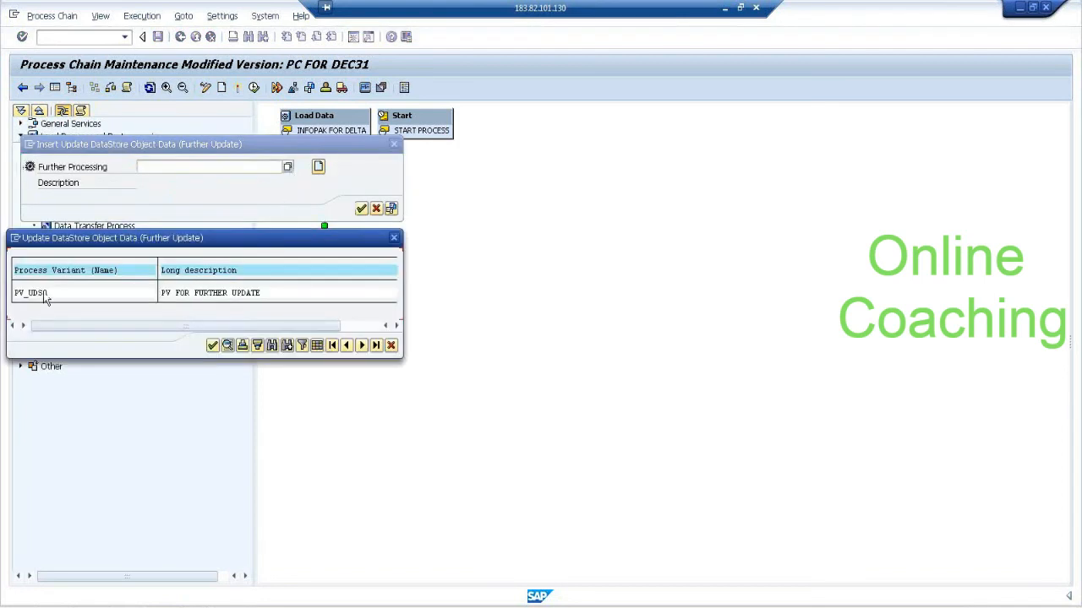
pyautogui.doubleClick(45, 293)
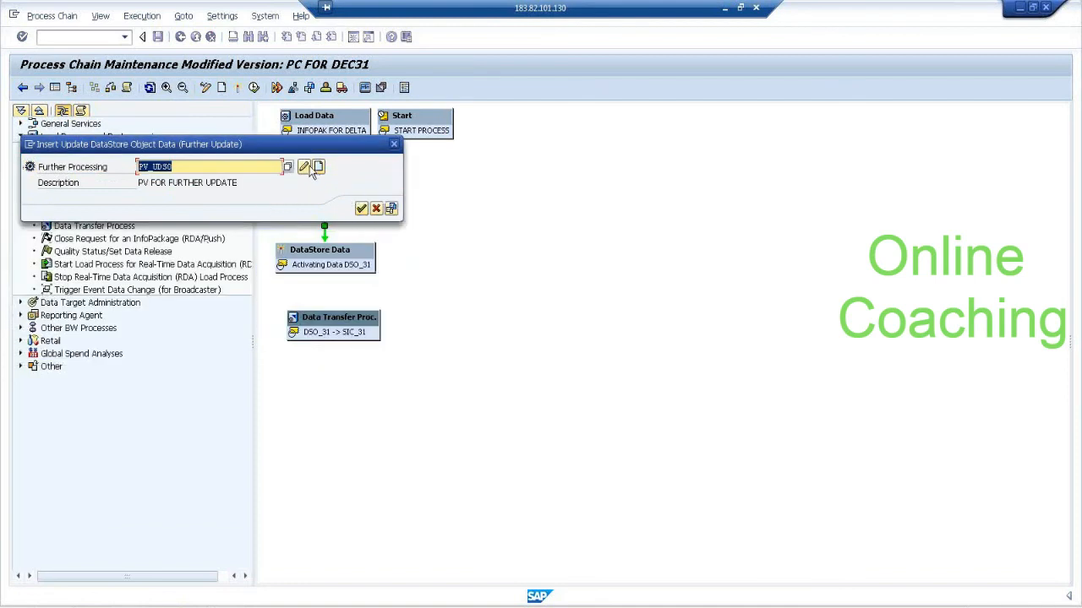
pyautogui.click(361, 208)
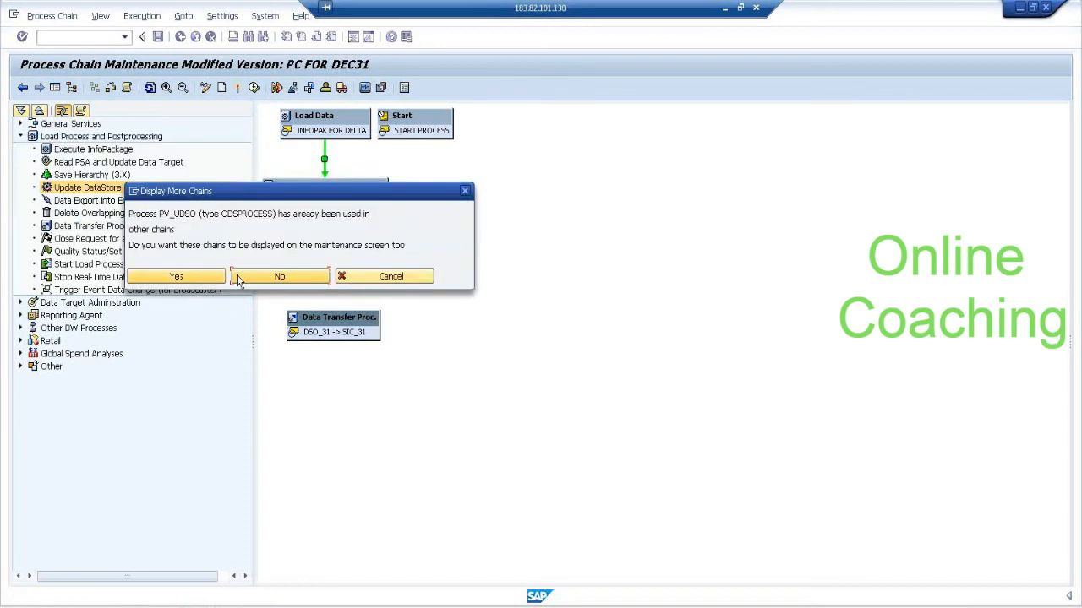
pyautogui.click(280, 279)
pyautogui.click(282, 279)
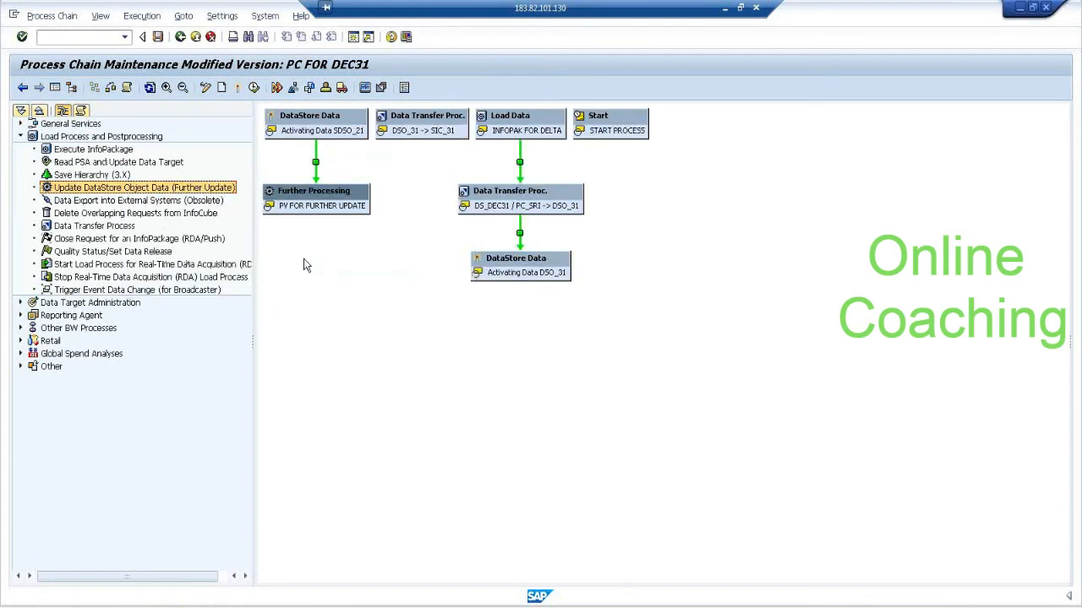
pyautogui.rightClick(329, 133)
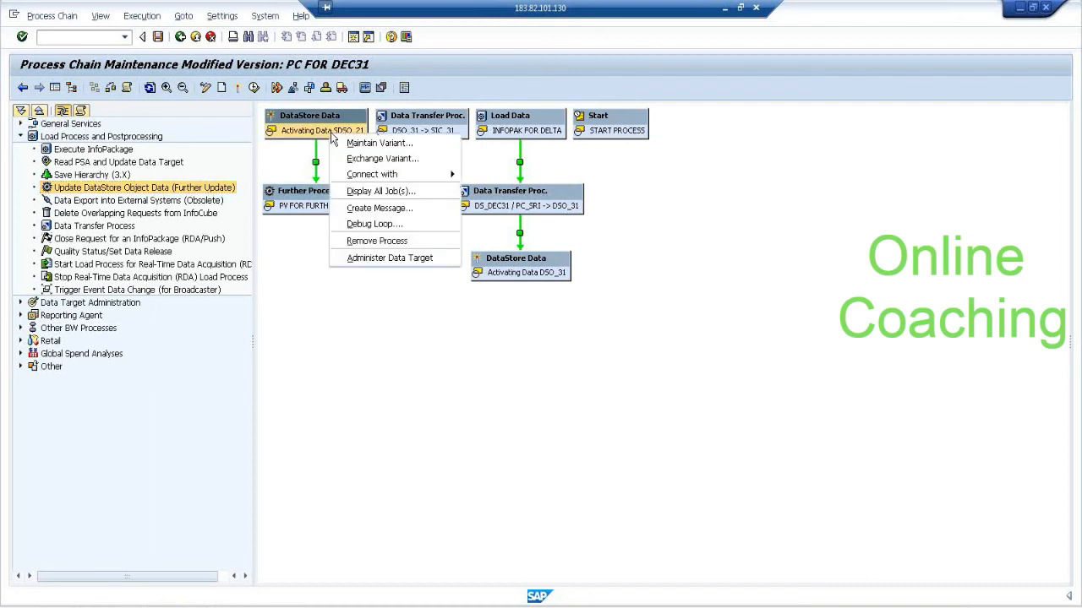
pyautogui.click(384, 242)
# Link Activating Data DSO_31 to Further Processing and that to the DSO_31 -> SIC_31 transfer process, each on successful completion.
pyautogui.moveTo(343, 194); pyautogui.dragTo(558, 341)
pyautogui.moveTo(537, 275); pyautogui.dragTo(548, 338)
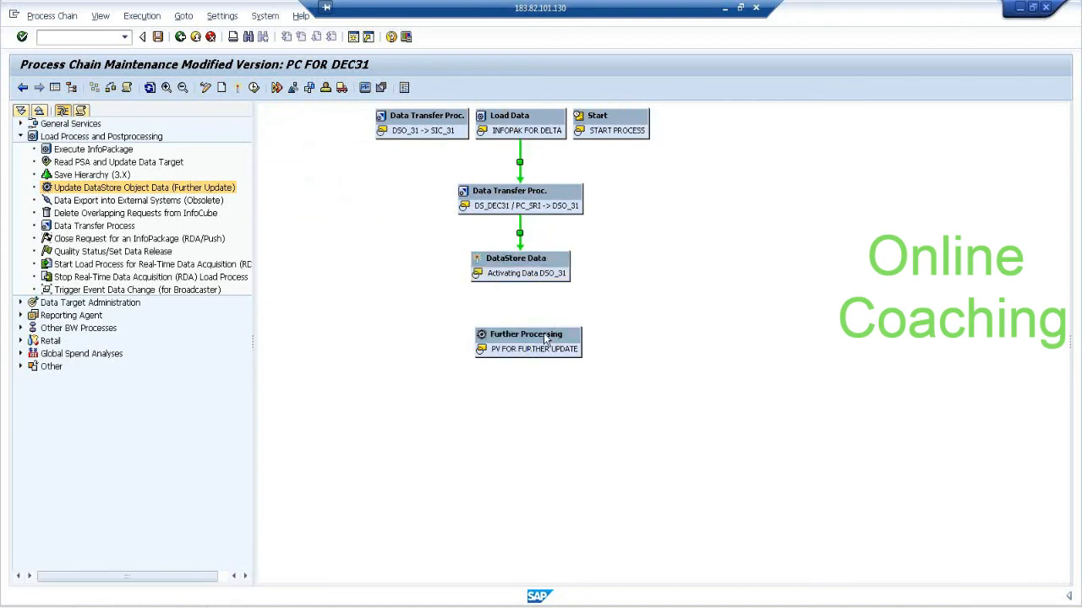
pyautogui.click(285, 224)
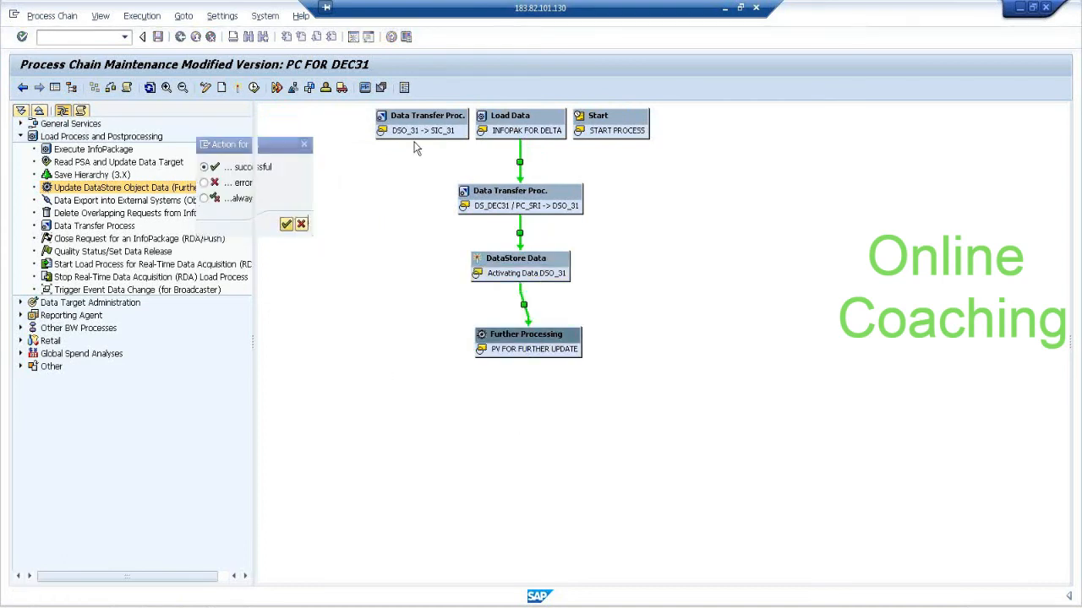
pyautogui.moveTo(530, 448); pyautogui.dragTo(541, 418)
pyautogui.moveTo(529, 345); pyautogui.dragTo(554, 414)
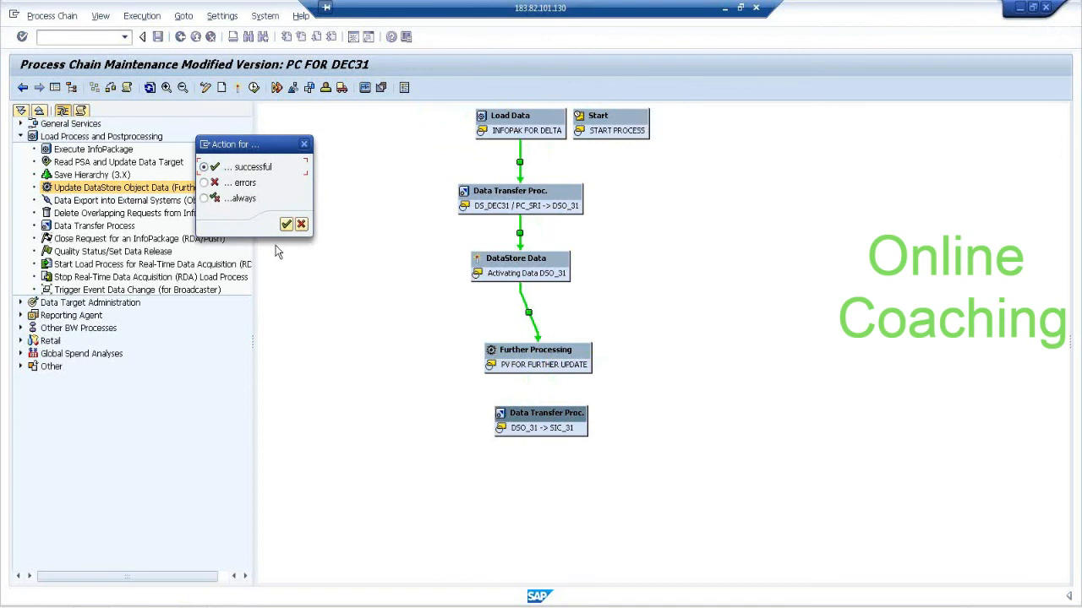
pyautogui.click(286, 226)
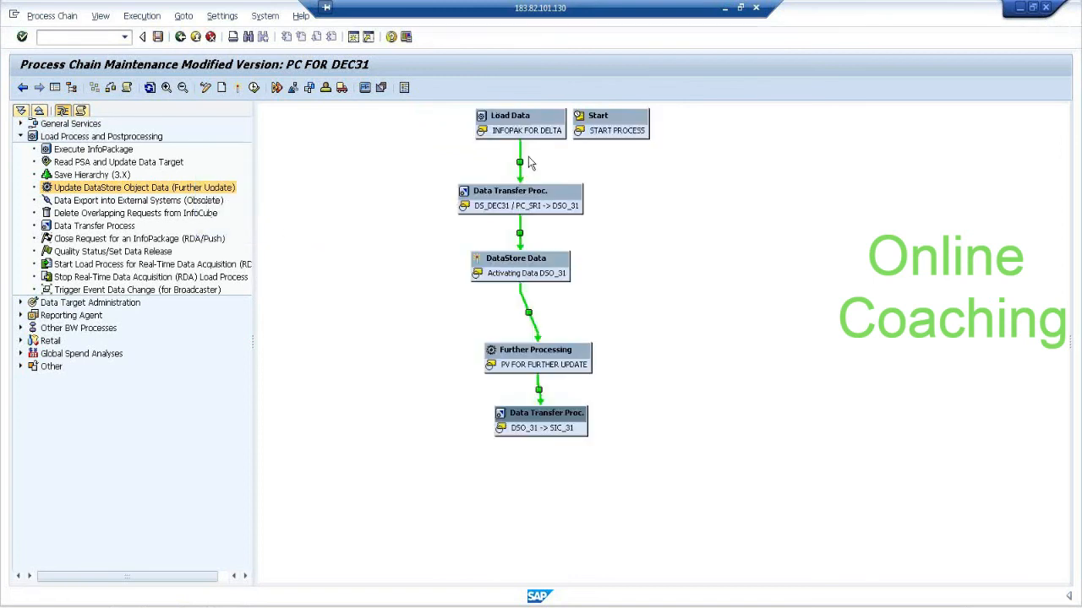
# Connect the Start process to Load Data and align all processes of the chain in one vertical sequence.
pyautogui.moveTo(531, 412); pyautogui.dragTo(534, 443)
pyautogui.moveTo(539, 348); pyautogui.dragTo(545, 379)
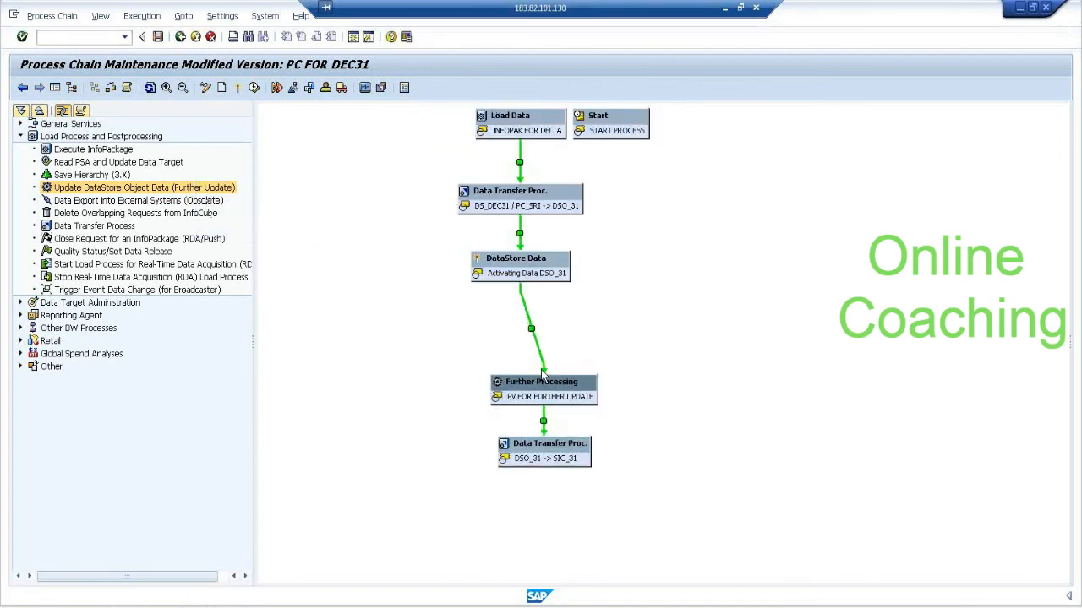
pyautogui.moveTo(533, 267); pyautogui.dragTo(544, 304)
pyautogui.moveTo(543, 201); pyautogui.dragTo(544, 253)
pyautogui.moveTo(534, 127); pyautogui.dragTo(541, 181)
pyautogui.moveTo(596, 127); pyautogui.dragTo(552, 188)
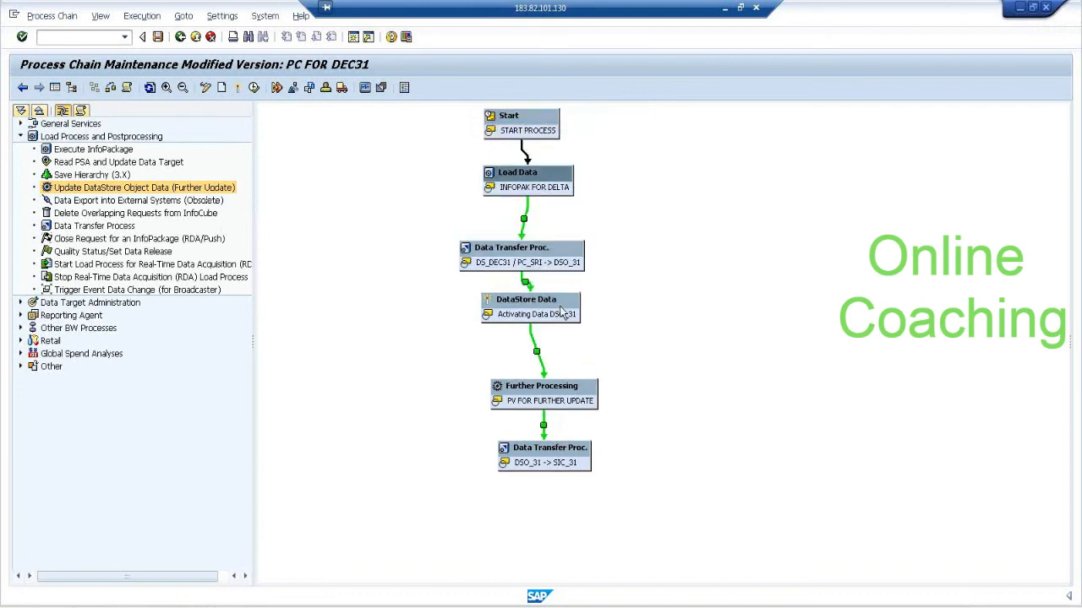
pyautogui.click(152, 88)
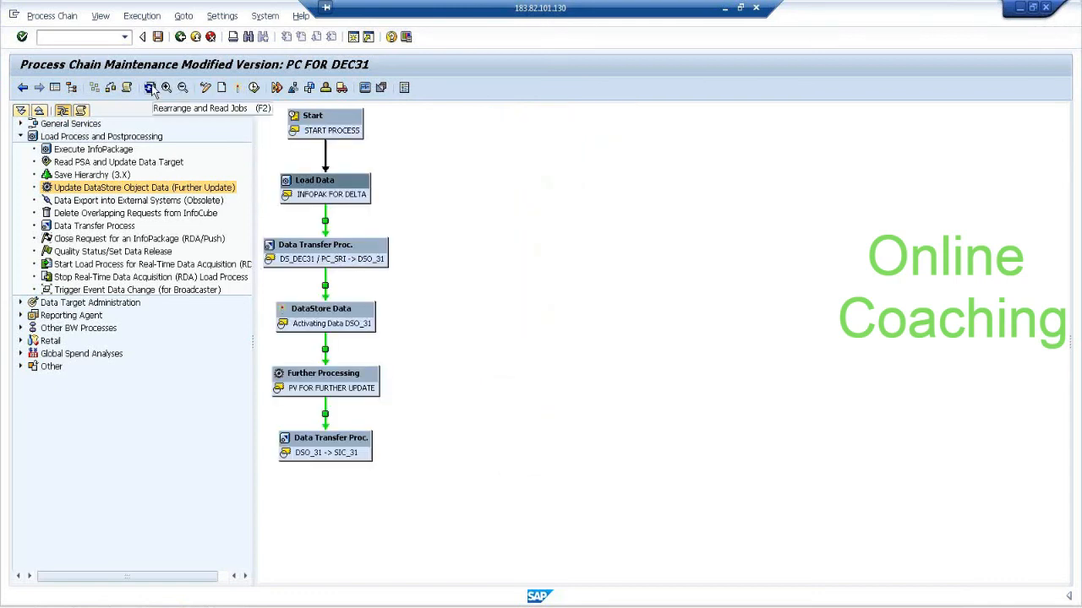
# Activate the process chain and schedule it with Standard Priority C.
pyautogui.click(240, 89)
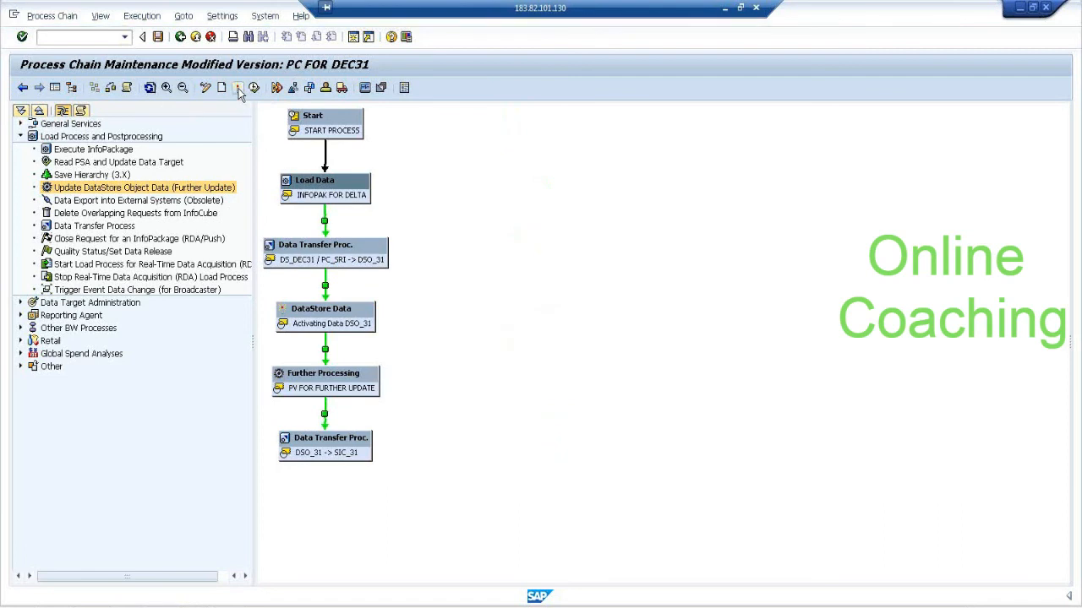
pyautogui.click(254, 88)
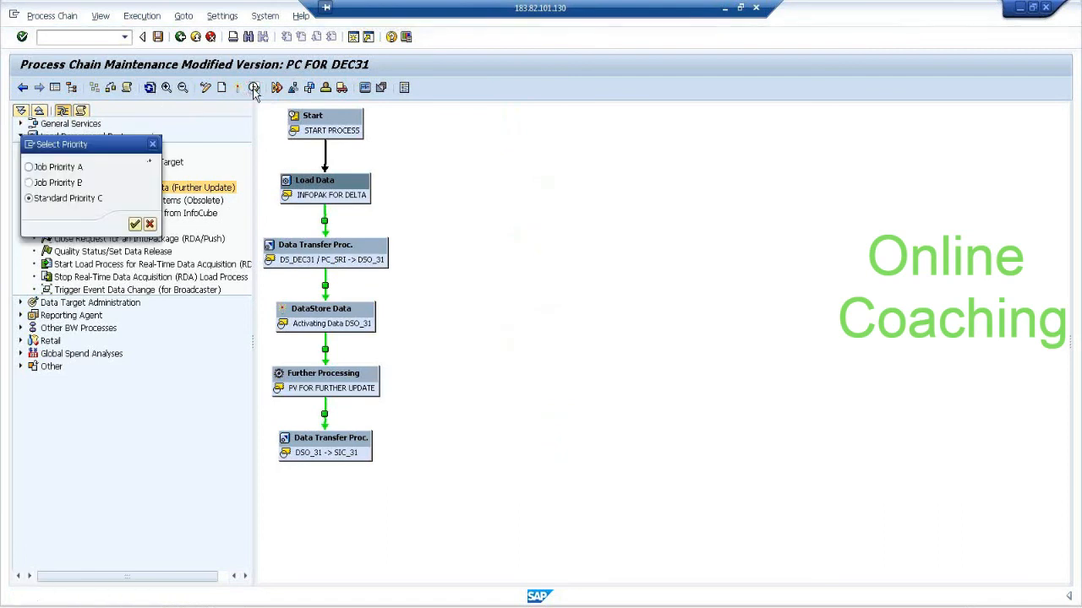
pyautogui.click(137, 224)
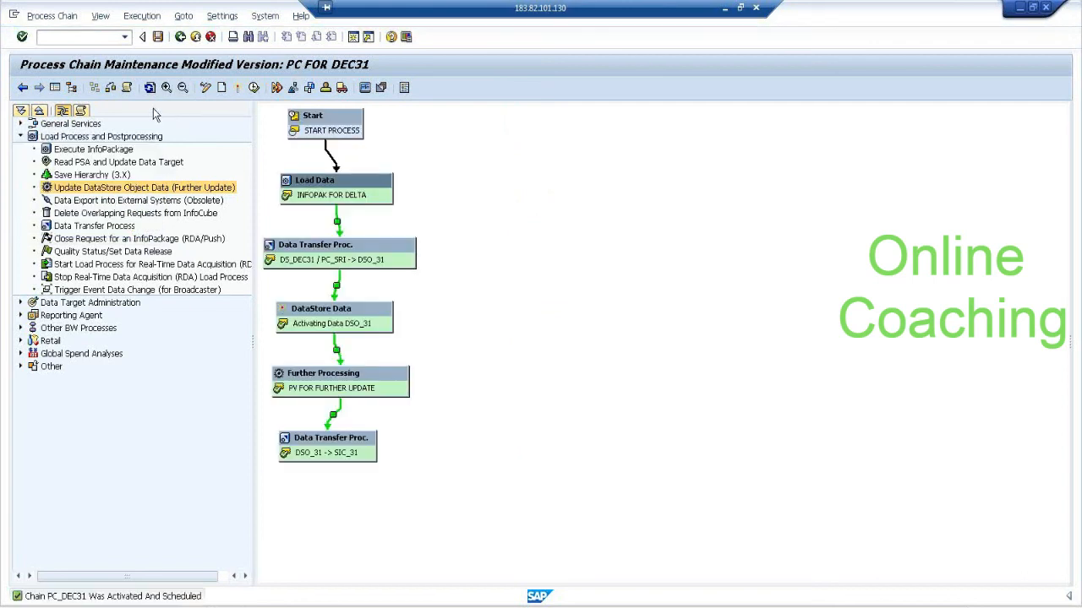
# Open the log view of the process chain and refresh it repeatedly to follow the run through Further Processing.
pyautogui.click(151, 90)
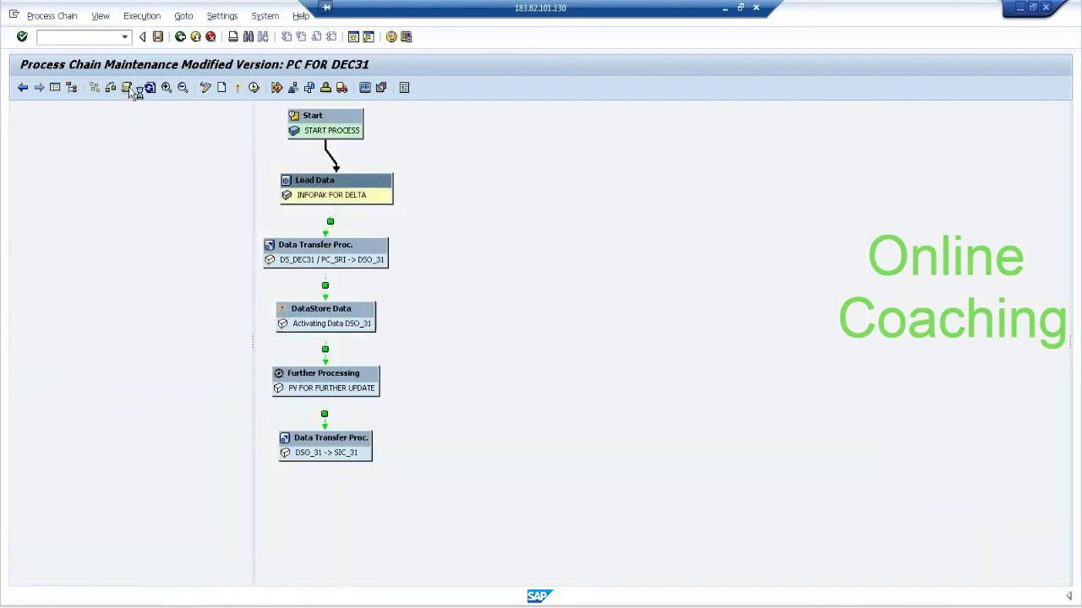
pyautogui.click(150, 90)
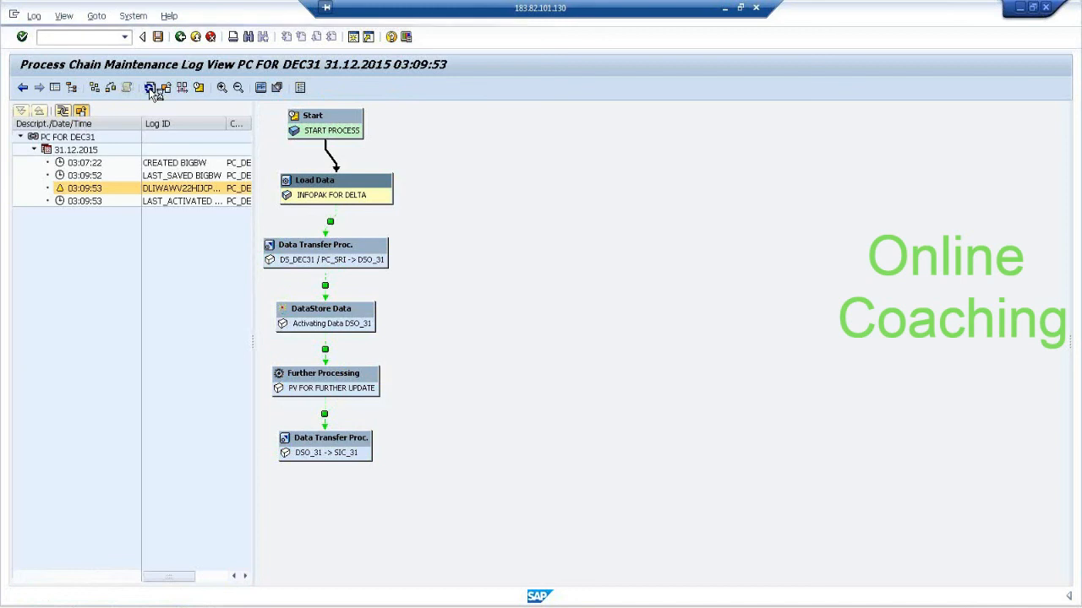
pyautogui.click(150, 89)
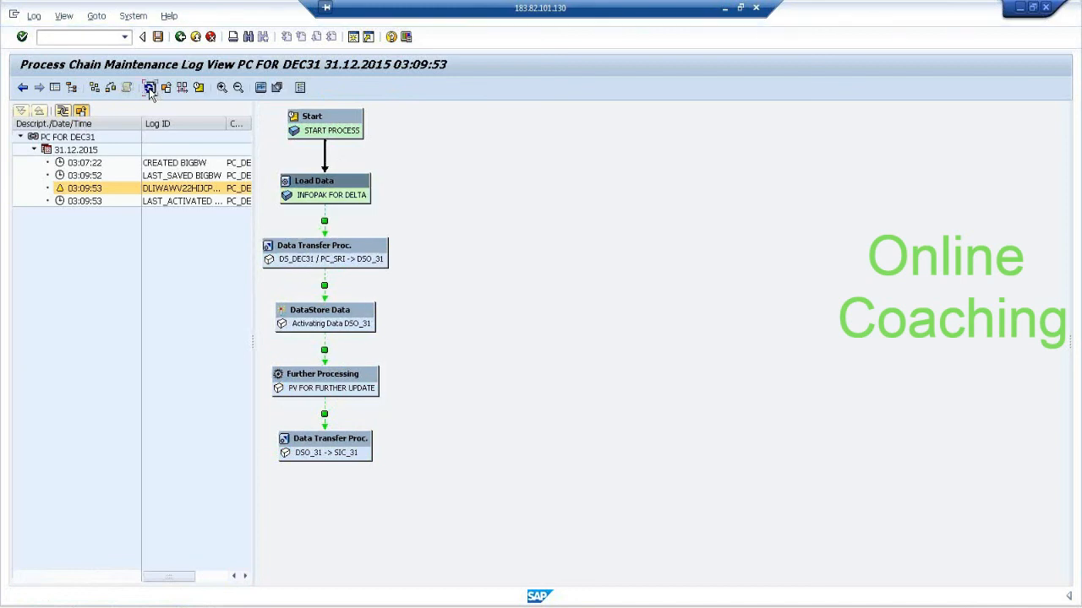
pyautogui.click(150, 90)
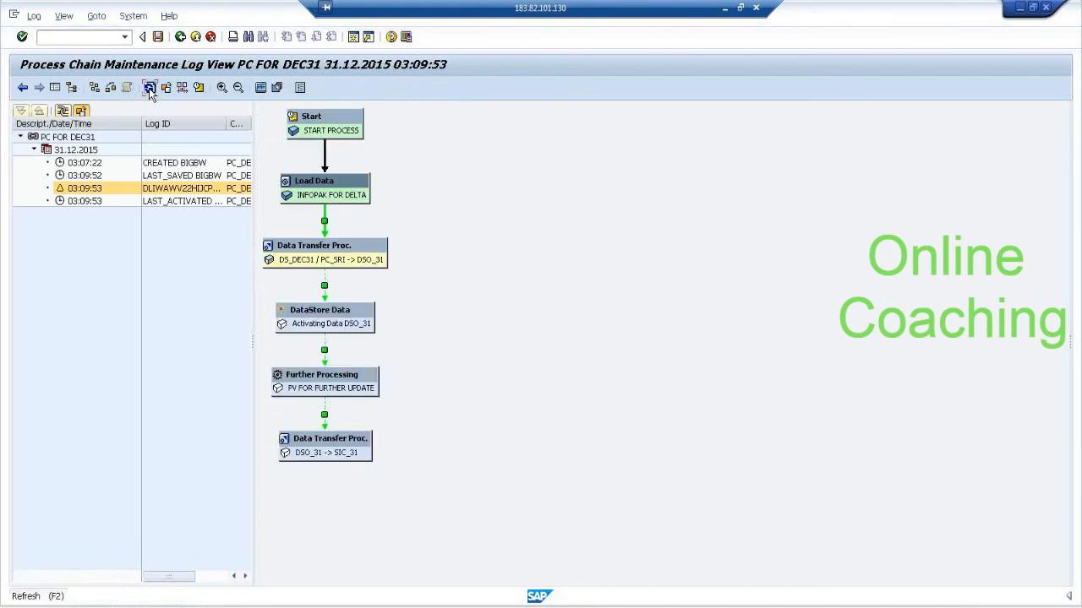
pyautogui.click(150, 90)
pyautogui.click(149, 90)
pyautogui.click(150, 90)
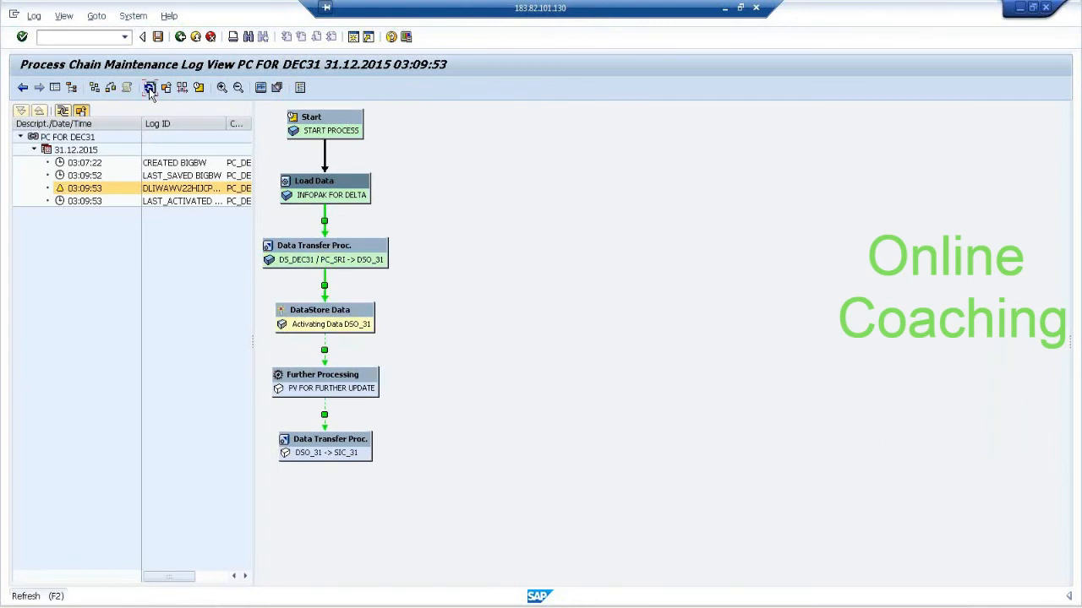
pyautogui.click(149, 89)
pyautogui.click(150, 90)
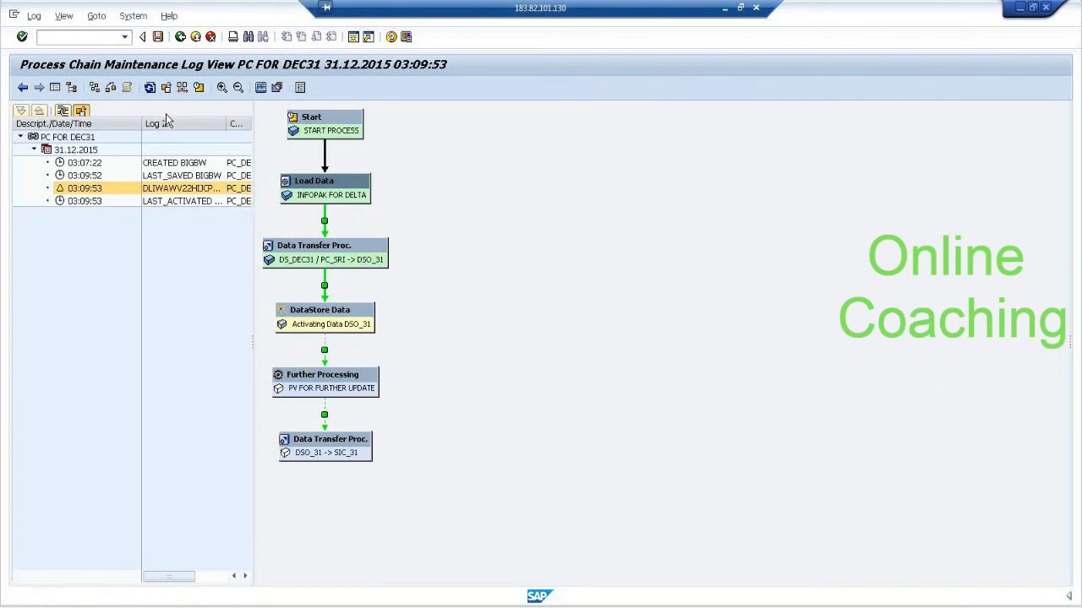
pyautogui.click(149, 88)
pyautogui.click(149, 88)
pyautogui.click(149, 87)
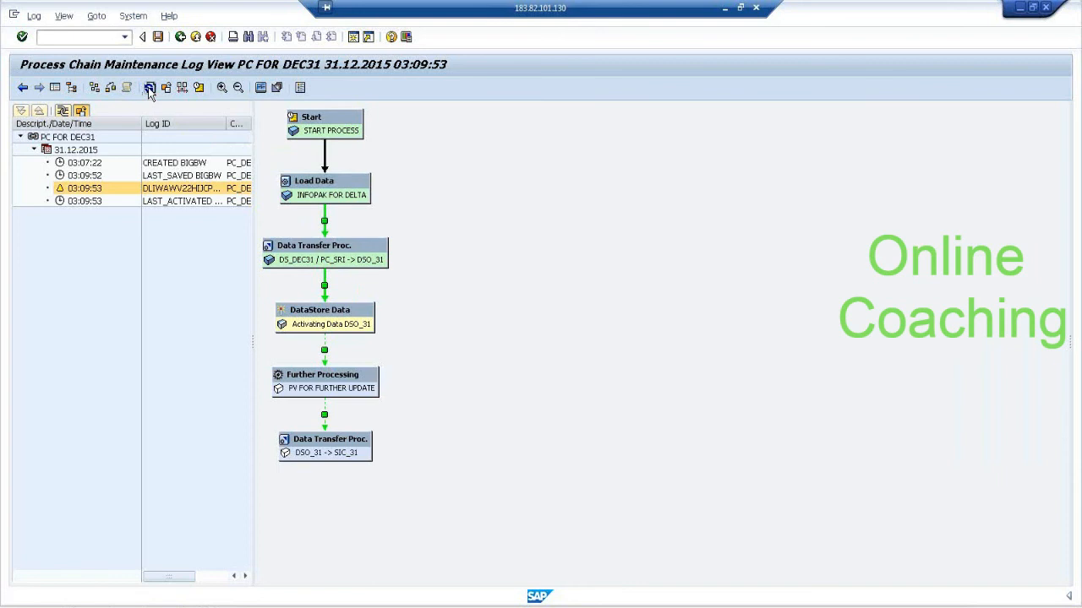
pyautogui.click(149, 88)
pyautogui.click(149, 88)
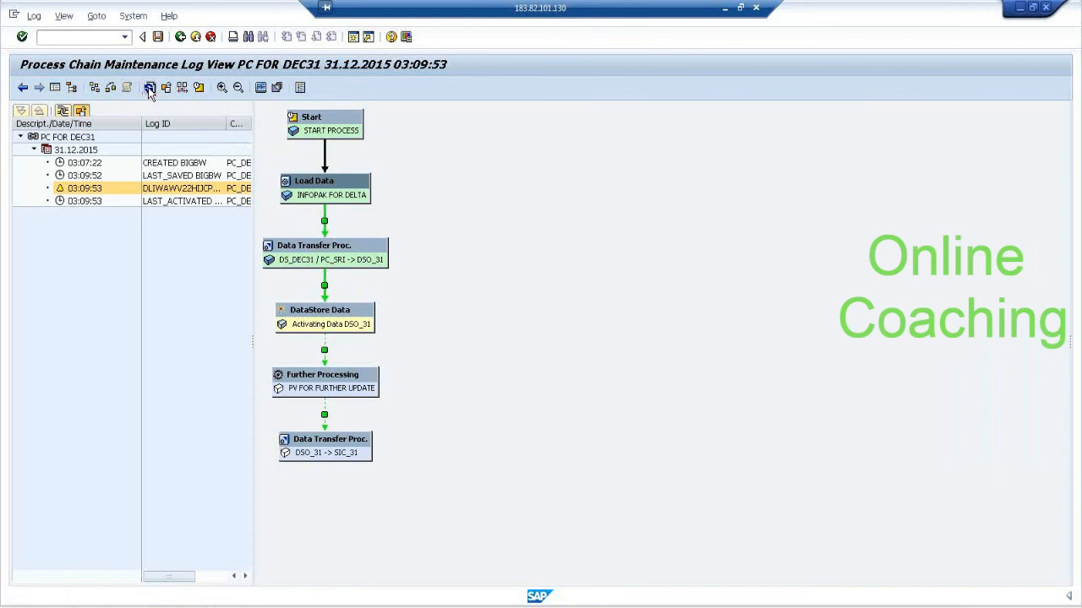
pyautogui.click(148, 88)
pyautogui.click(149, 88)
pyautogui.click(149, 88)
pyautogui.click(149, 88)
pyautogui.click(148, 88)
pyautogui.click(148, 88)
pyautogui.click(148, 88)
pyautogui.click(148, 88)
pyautogui.click(148, 88)
pyautogui.click(149, 88)
pyautogui.click(149, 88)
pyautogui.click(149, 88)
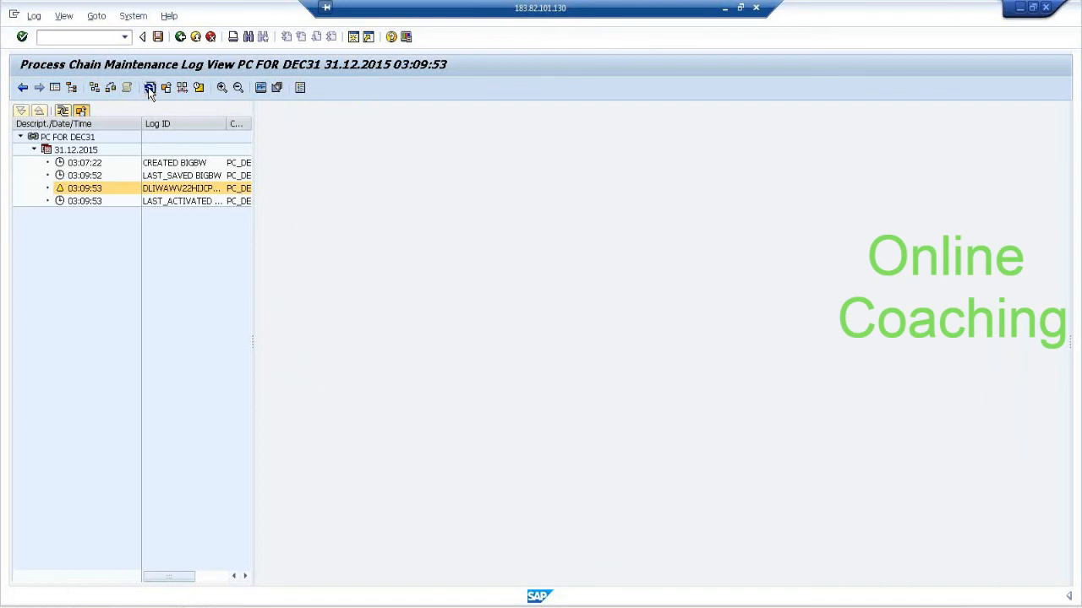
pyautogui.click(148, 88)
pyautogui.click(149, 88)
pyautogui.click(148, 88)
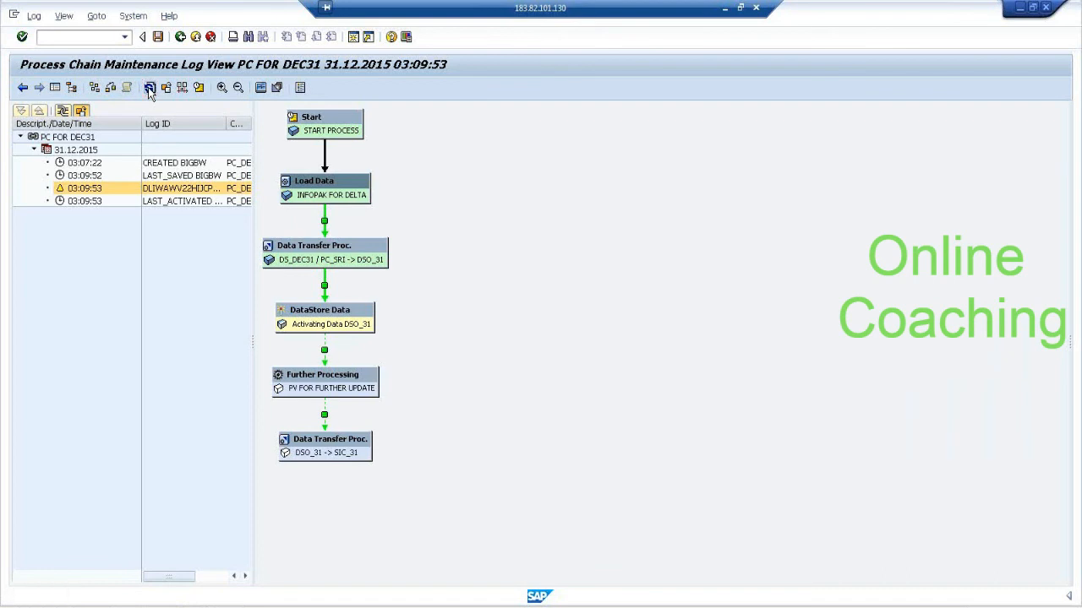
pyautogui.click(149, 88)
pyautogui.click(149, 88)
pyautogui.click(149, 87)
pyautogui.click(149, 88)
pyautogui.click(149, 88)
pyautogui.click(148, 87)
pyautogui.click(150, 91)
pyautogui.click(150, 91)
pyautogui.click(149, 88)
pyautogui.click(150, 89)
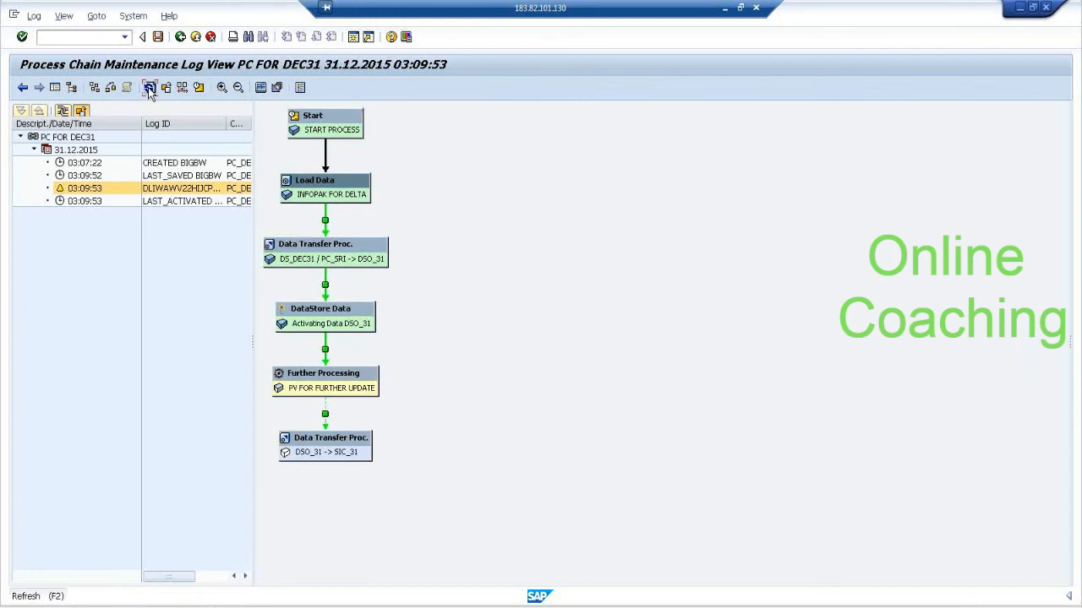
pyautogui.click(150, 91)
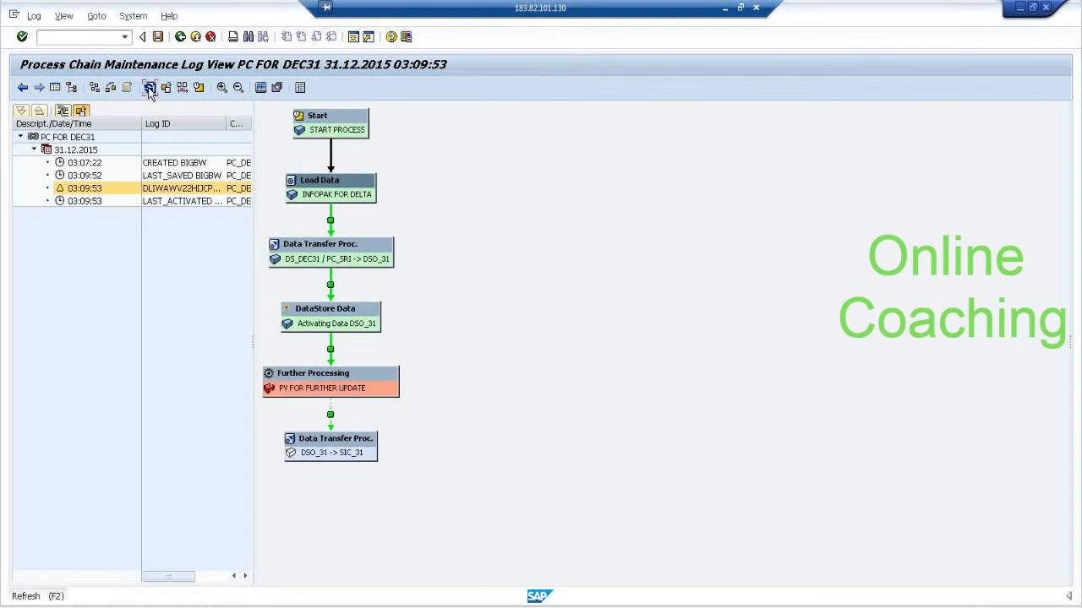
# Read the log messages of the Further Processing step, try its process monitor, and close the logs.
pyautogui.rightClick(366, 387)
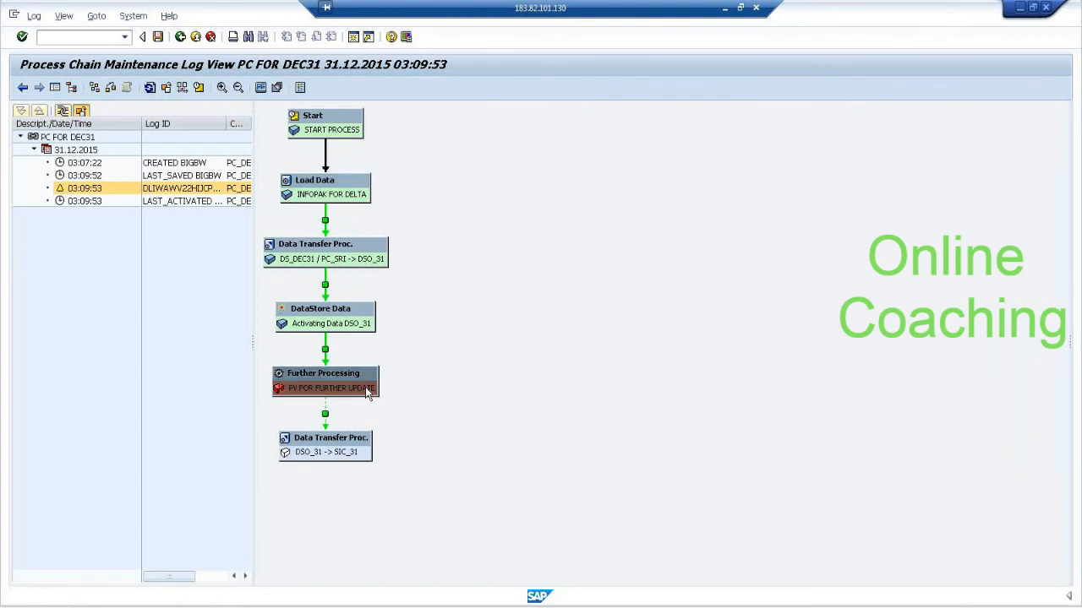
pyautogui.click(431, 417)
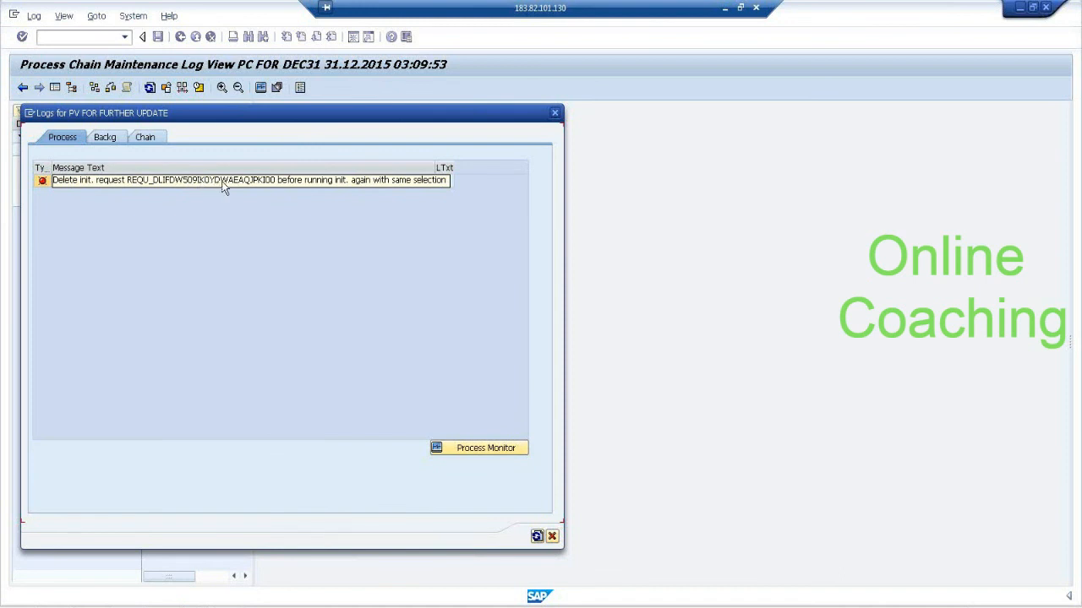
pyautogui.click(389, 186)
pyautogui.click(448, 448)
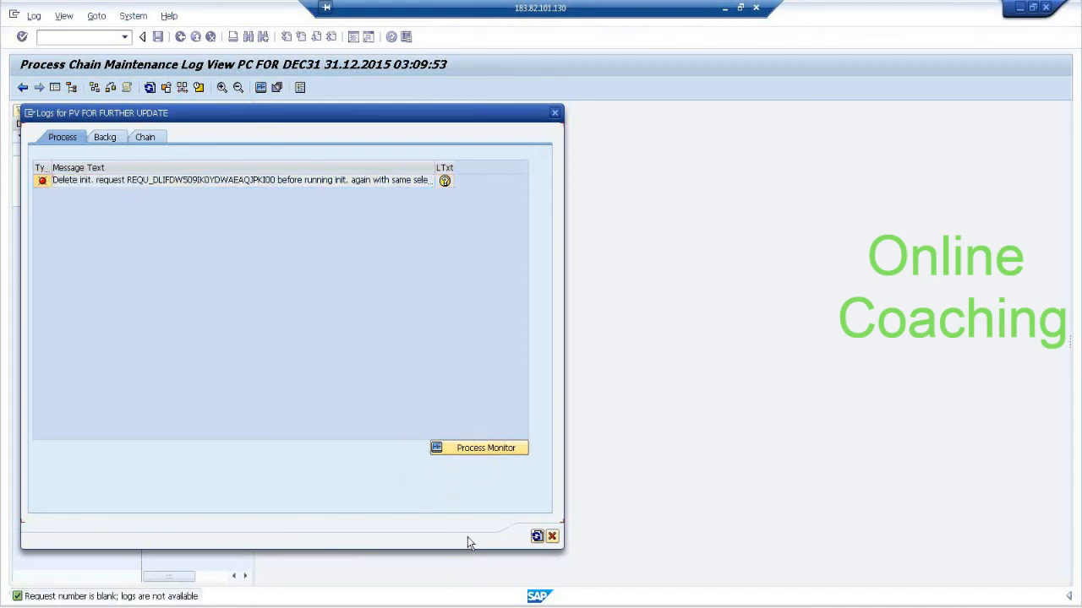
pyautogui.click(551, 535)
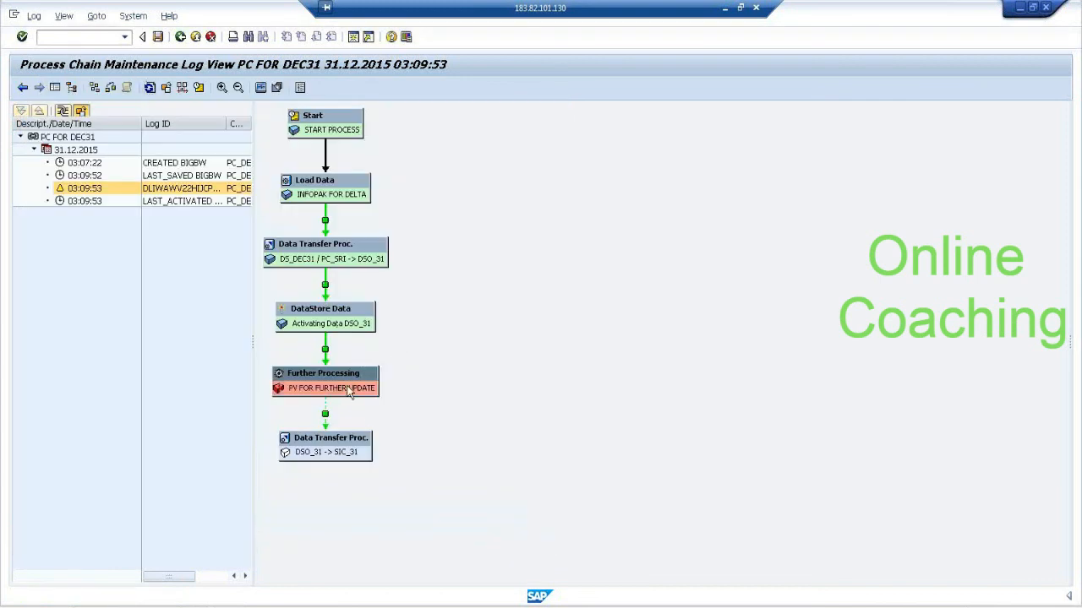
# Skip the failed Further Processing step, confirm it, and refresh the log until the SIC_31 transfer has run.
pyautogui.rightClick(349, 390)
pyautogui.click(417, 458)
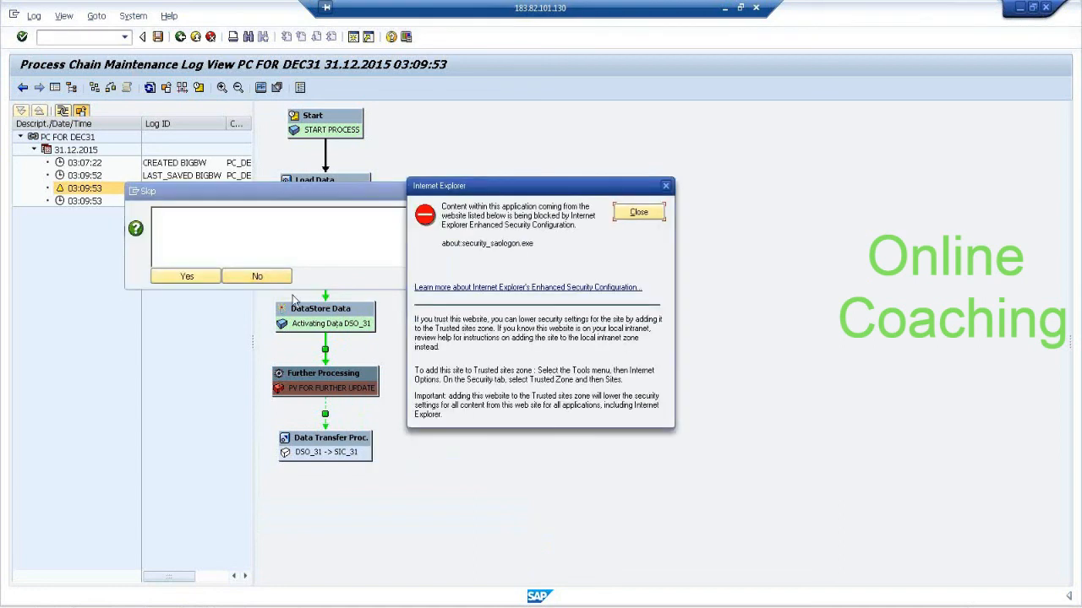
pyautogui.click(636, 212)
pyautogui.click(187, 276)
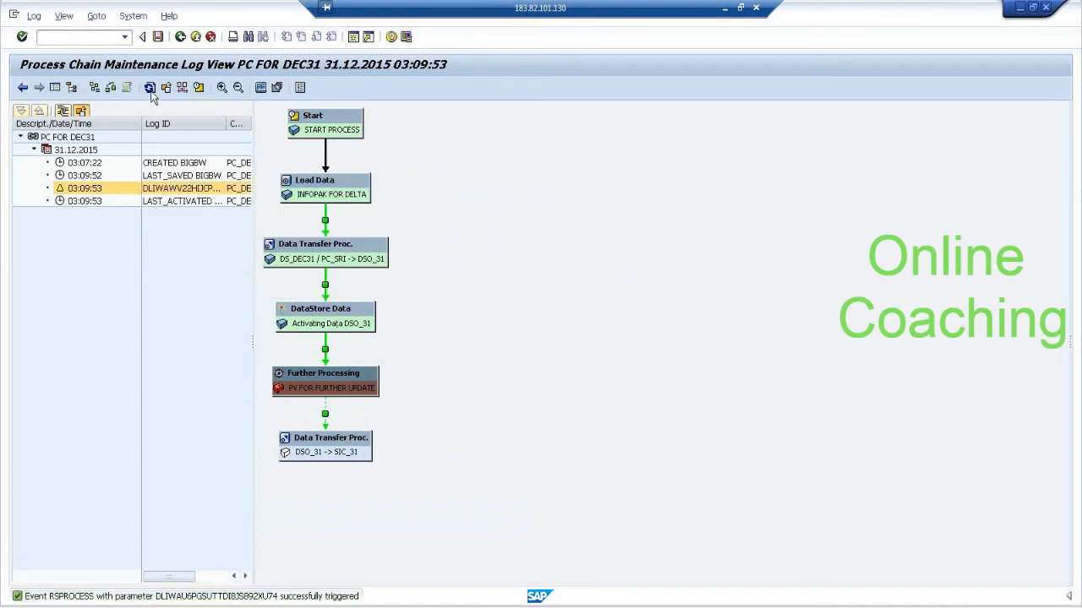
pyautogui.click(149, 89)
pyautogui.click(151, 90)
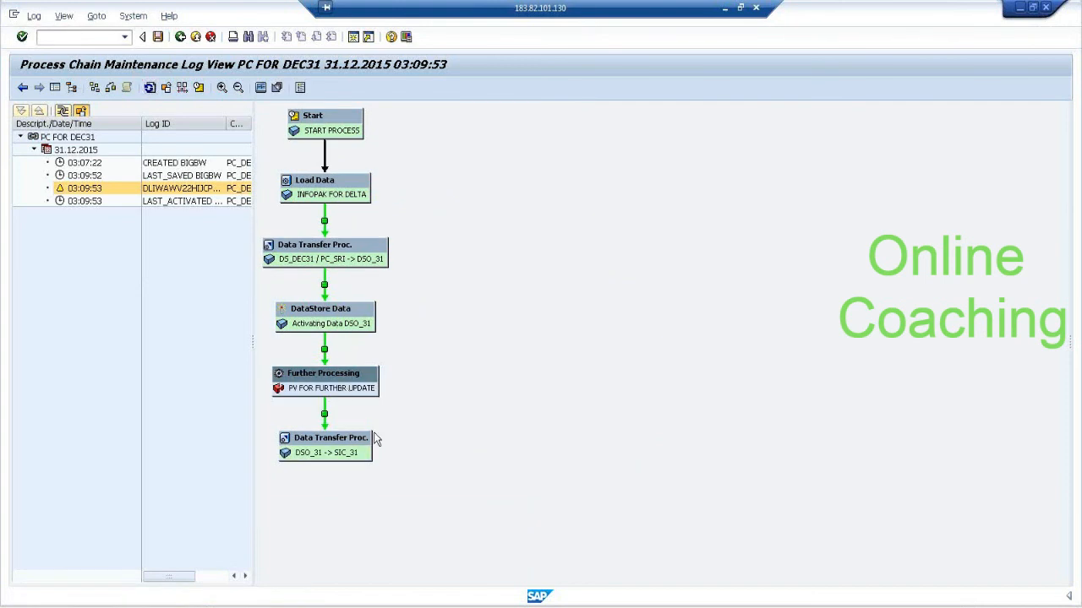
# Open the target administration of the DSO_31 -> SIC_31 transfer process and check the newest request's added records.
pyautogui.rightClick(365, 457)
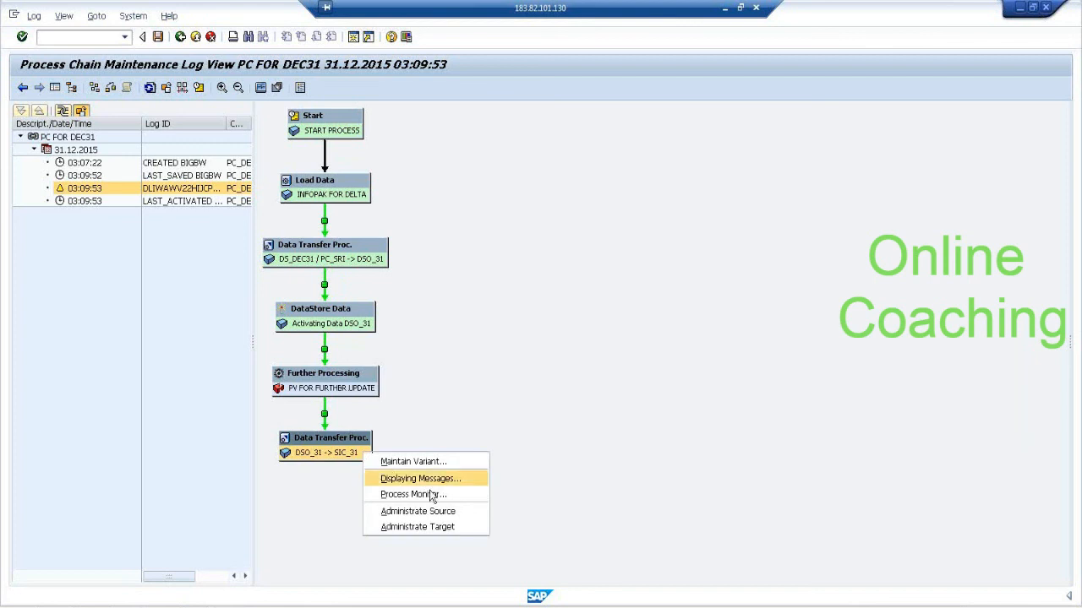
pyautogui.click(466, 525)
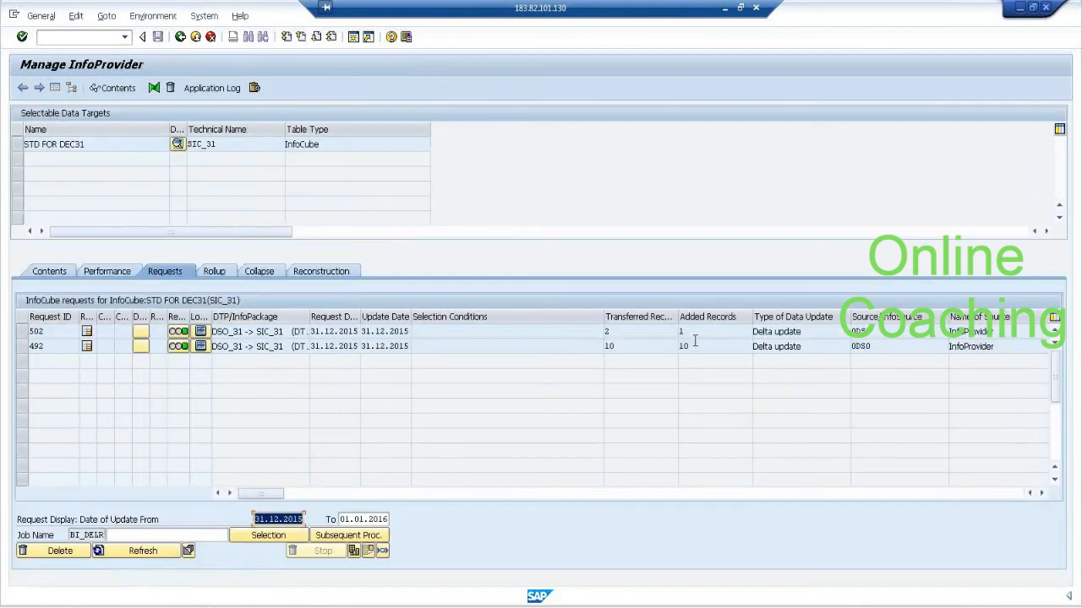
pyautogui.click(703, 332)
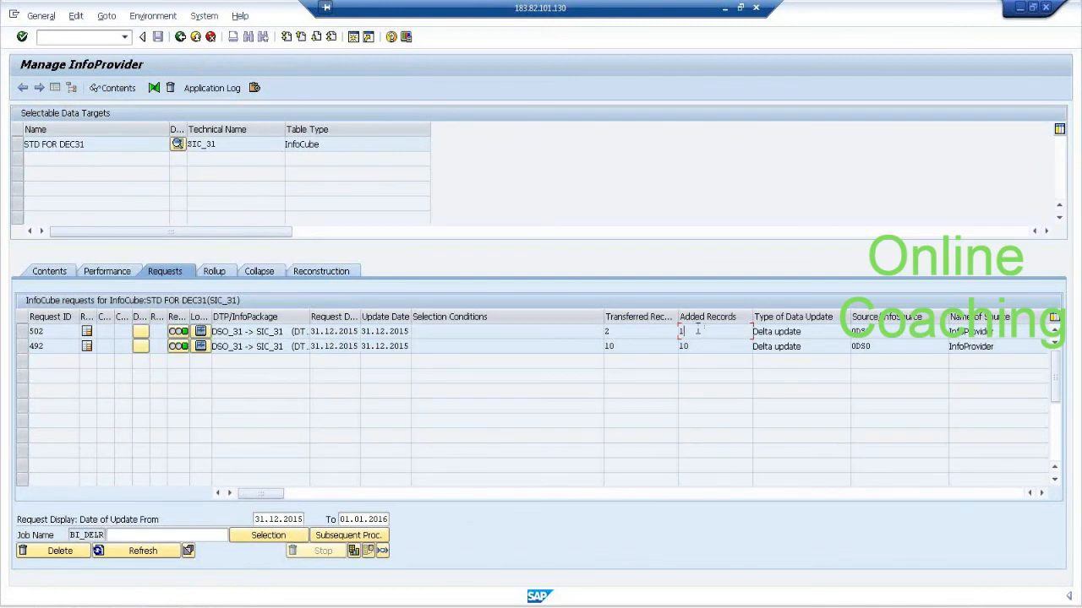
# Display the SIC_31 contents with SALES MAN ID and PRODUCT ID, examine the delta record, and return to the chain log.
pyautogui.click(21, 144)
pyautogui.click(102, 88)
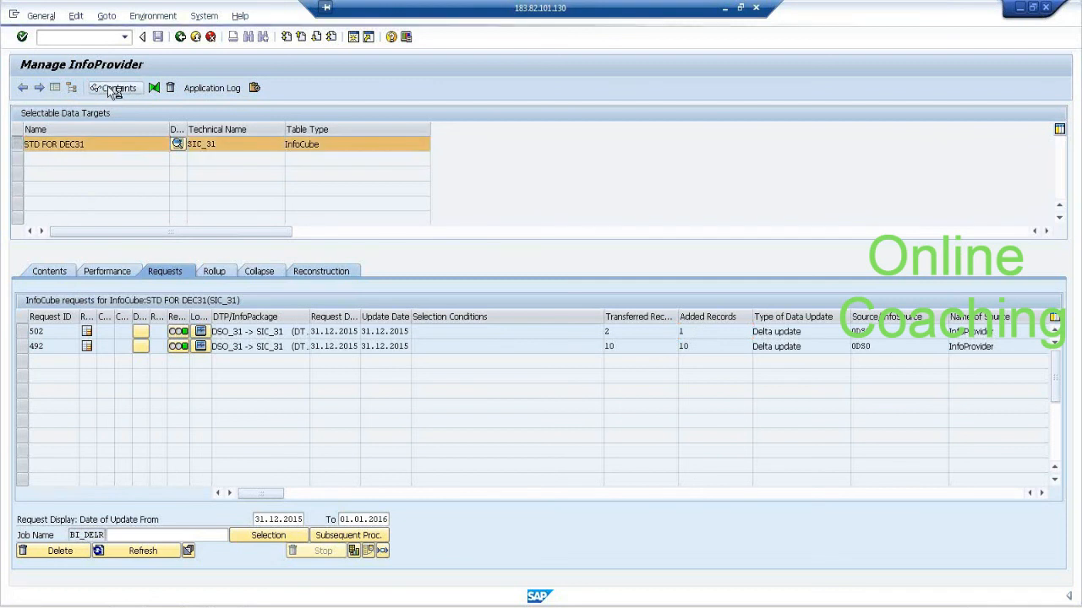
pyautogui.click(60, 93)
pyautogui.click(60, 131)
pyautogui.click(69, 194)
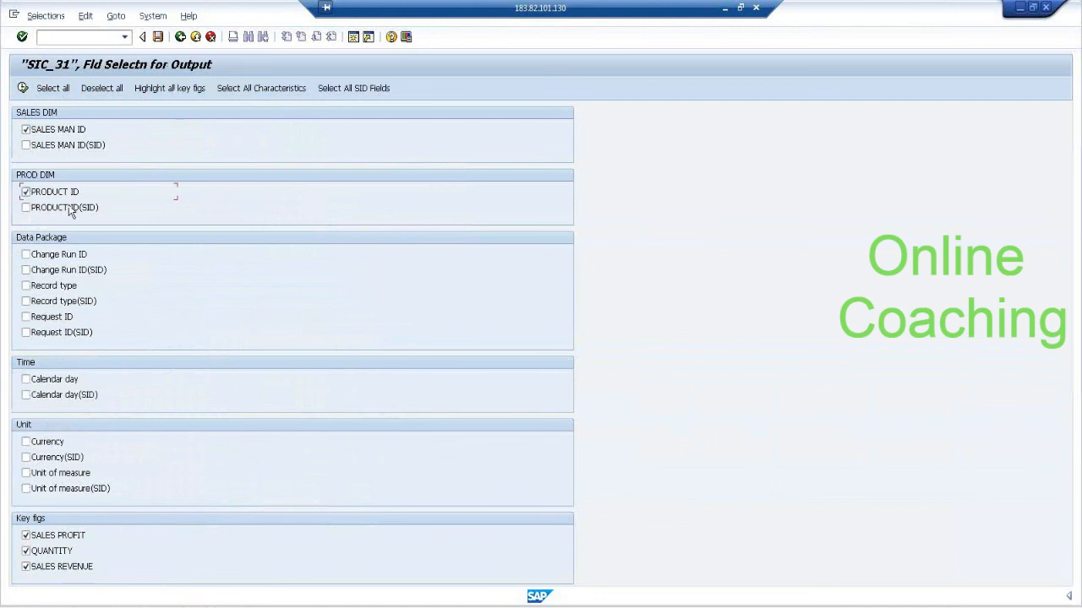
pyautogui.click(24, 89)
pyautogui.click(23, 89)
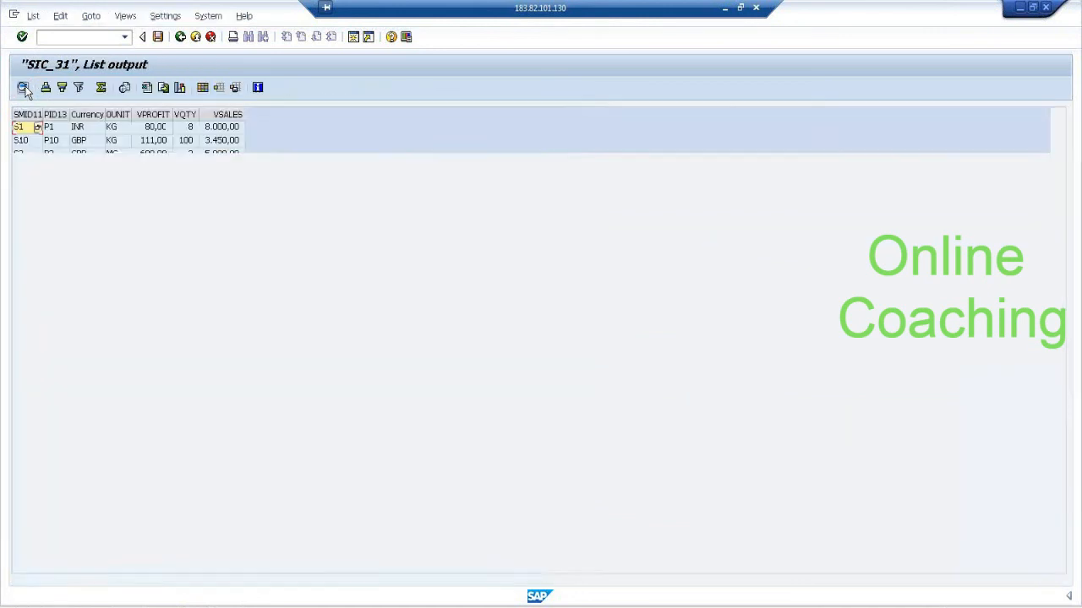
pyautogui.click(229, 262)
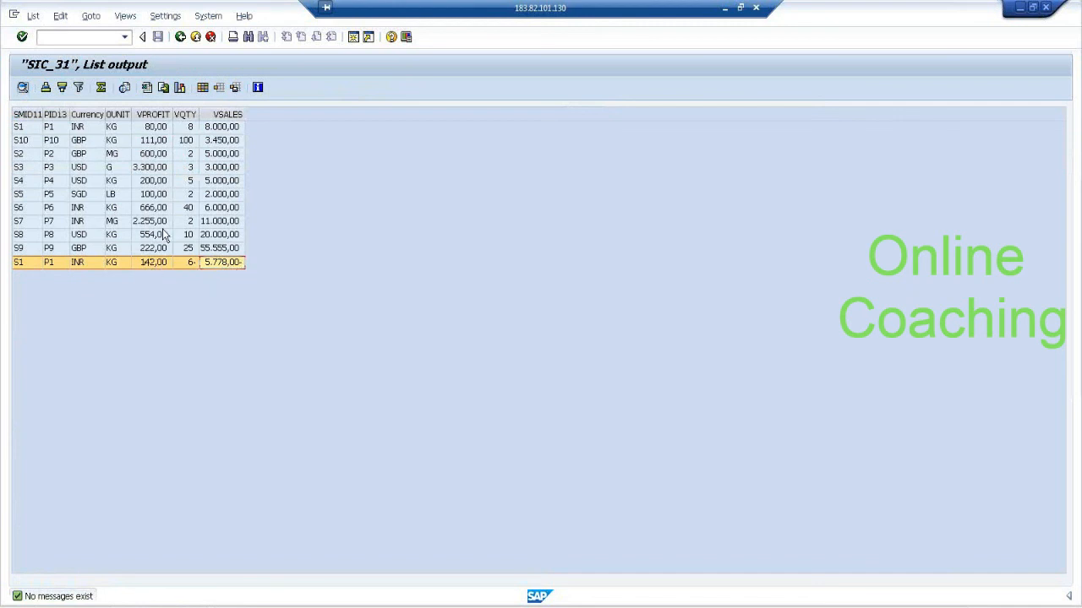
pyautogui.click(181, 39)
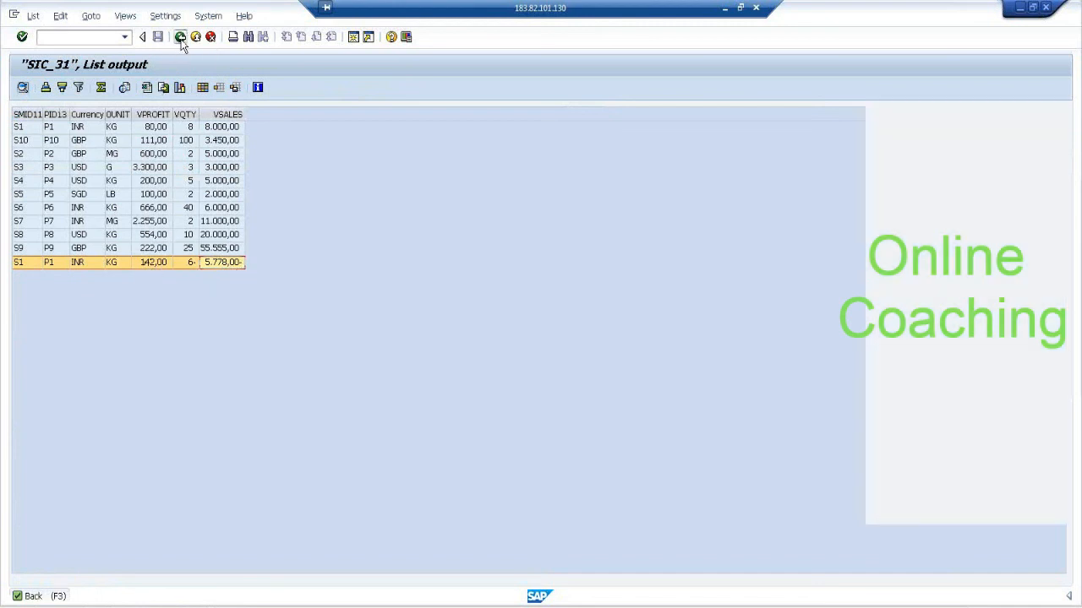
pyautogui.click(181, 39)
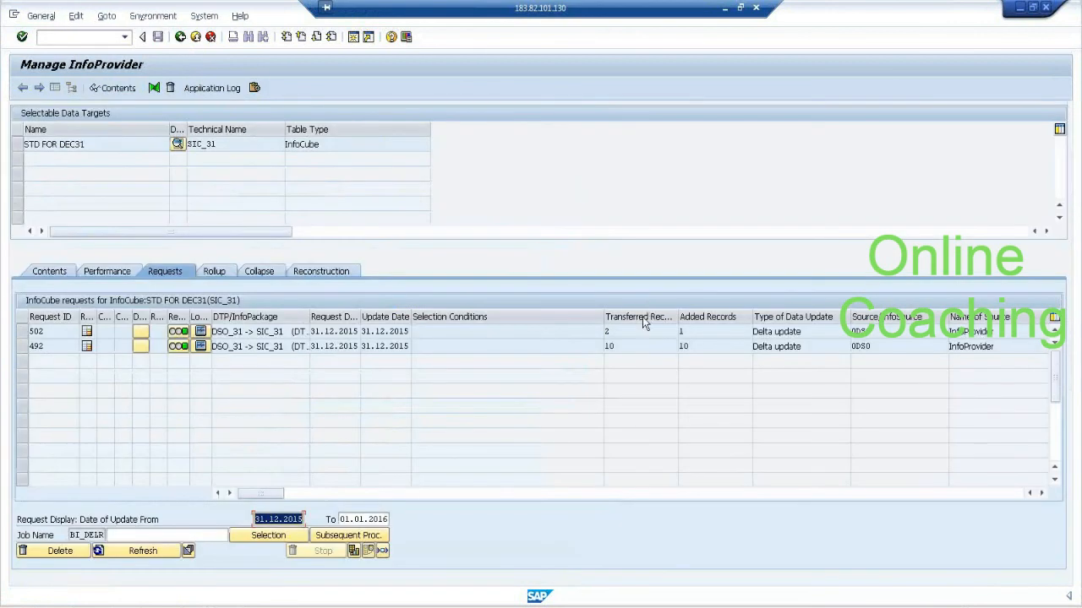
pyautogui.click(700, 335)
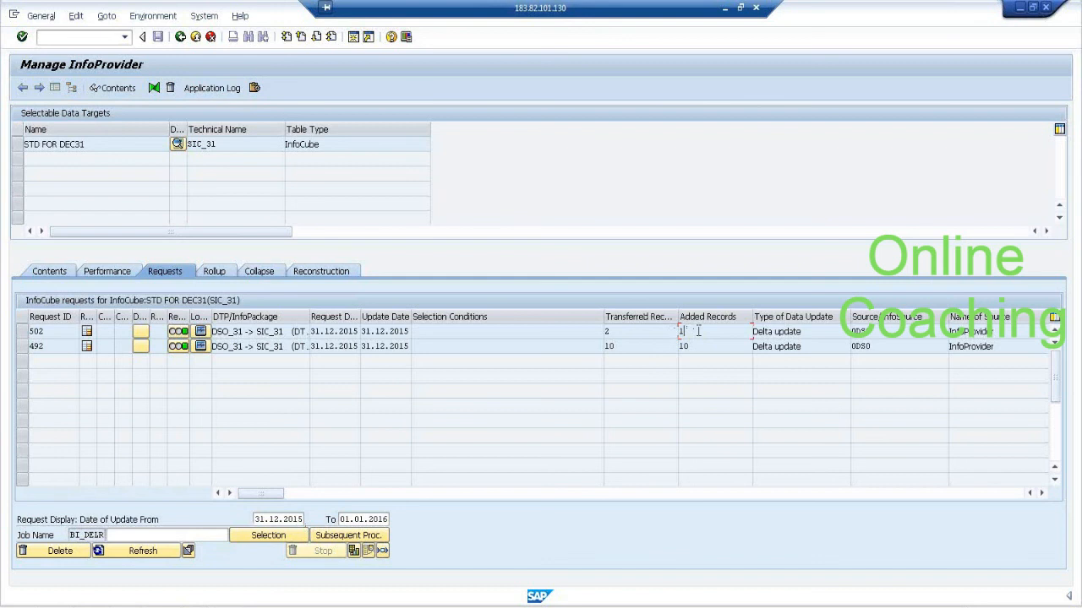
pyautogui.click(181, 38)
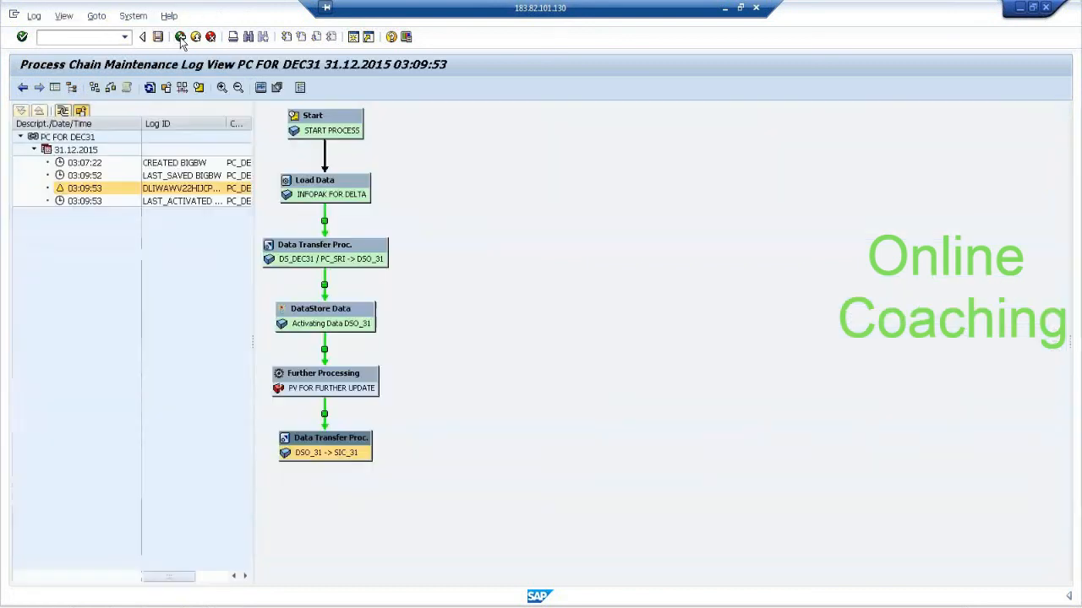
# Open the data target administration of the Activating Data DSO_31 process and show the DataStore object's contents overview.
pyautogui.click(383, 260)
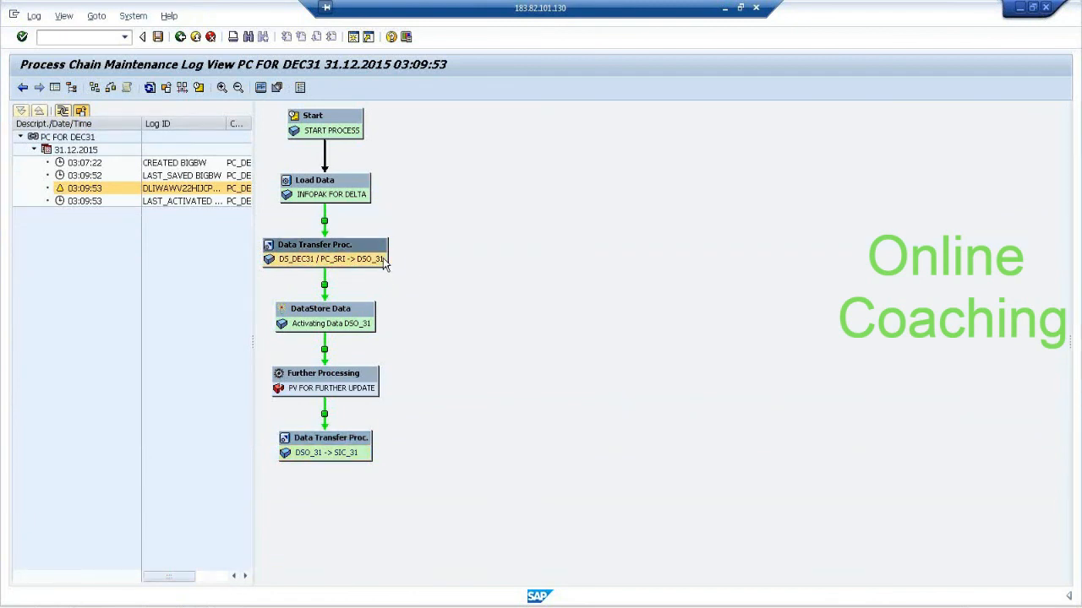
pyautogui.rightClick(384, 264)
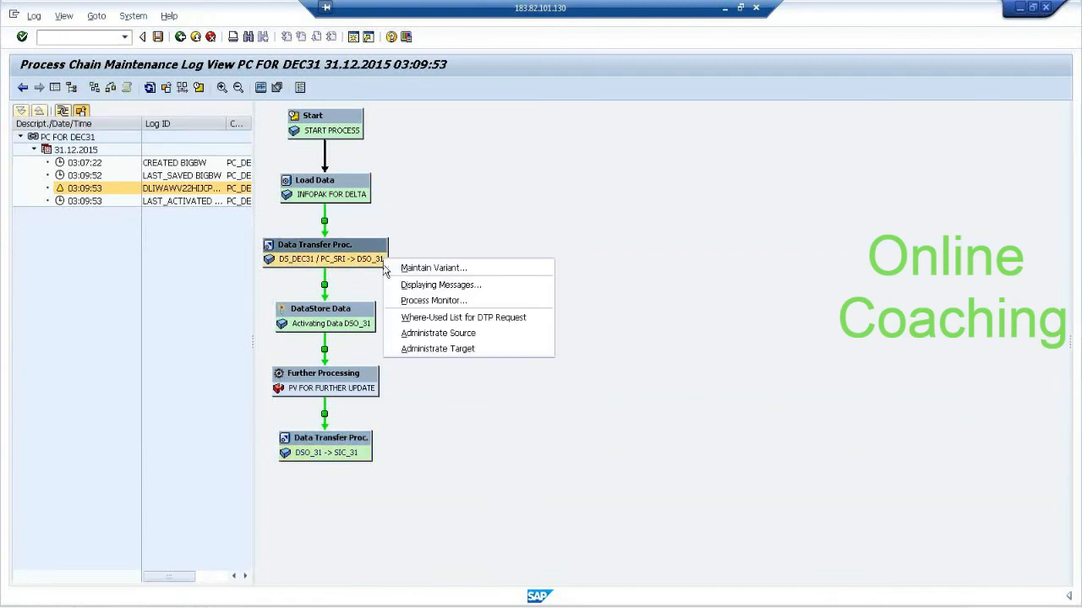
pyautogui.rightClick(369, 326)
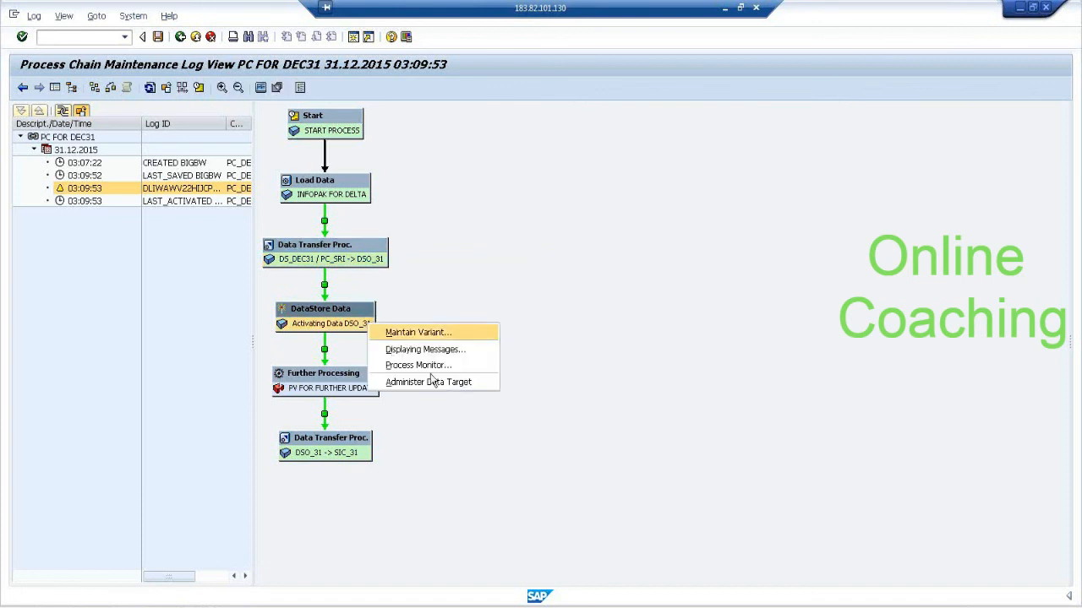
pyautogui.click(463, 383)
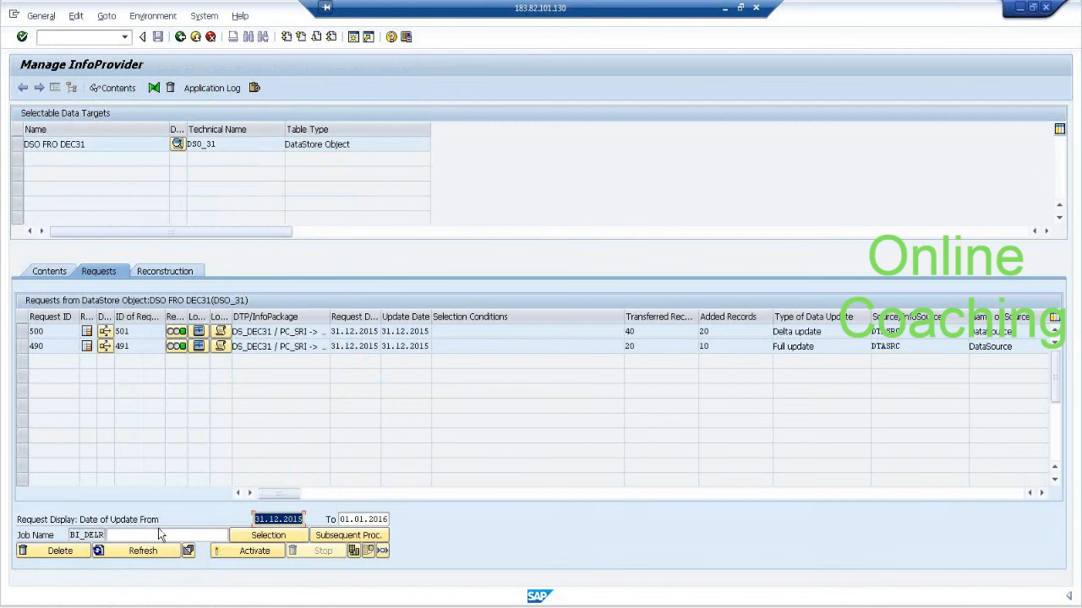
pyautogui.click(49, 272)
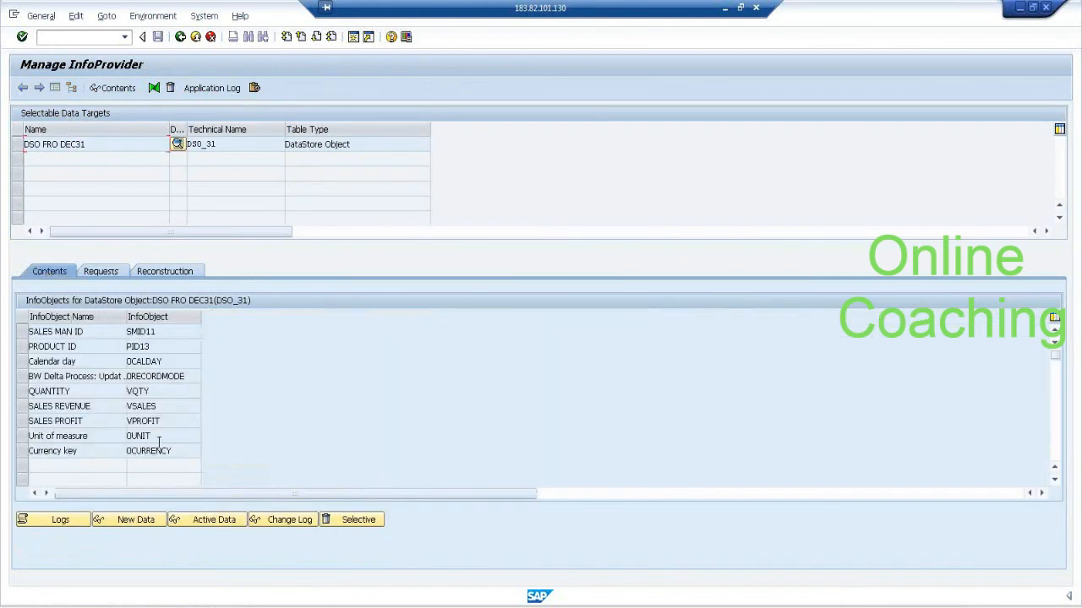
# Display all active data of DSO_31, check the sales, quantity and profit of the S1/P1 record, and return to the contents overview.
pyautogui.click(214, 520)
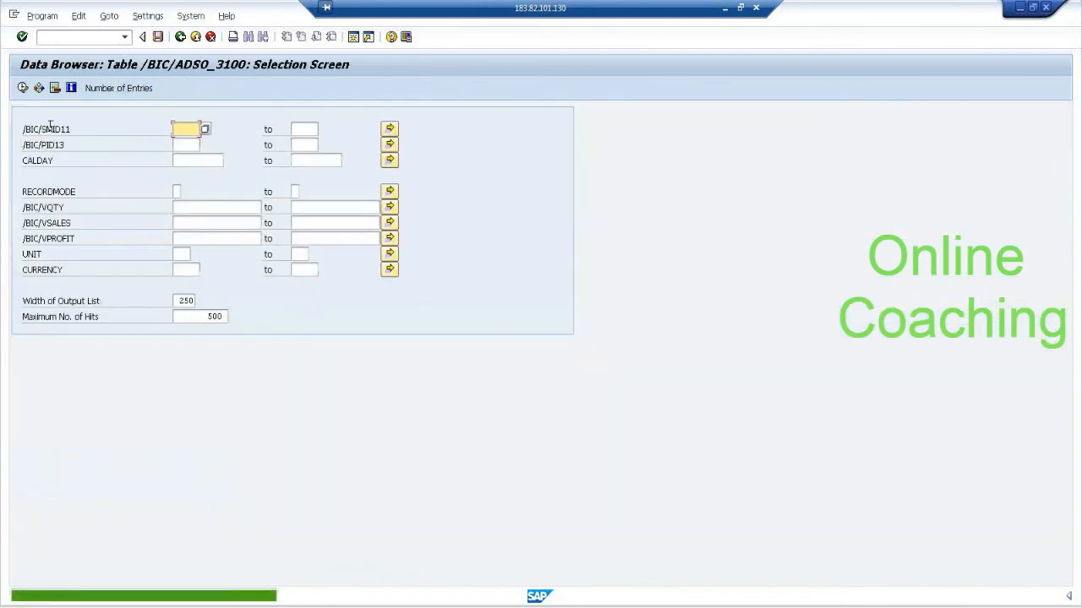
pyautogui.click(23, 88)
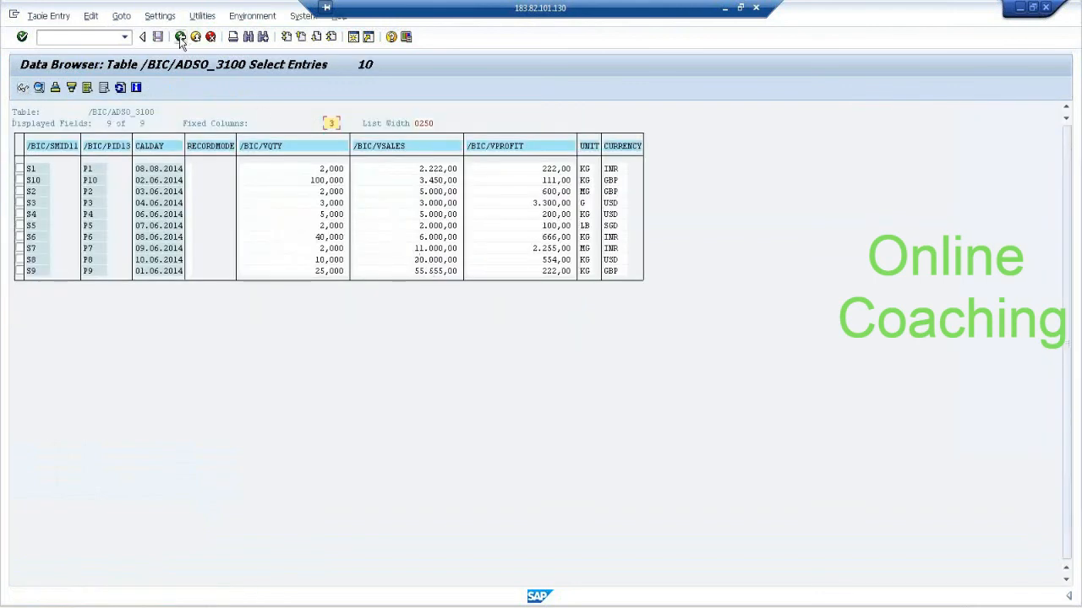
pyautogui.click(430, 170)
pyautogui.click(338, 170)
pyautogui.click(550, 170)
pyautogui.click(180, 38)
pyautogui.click(180, 38)
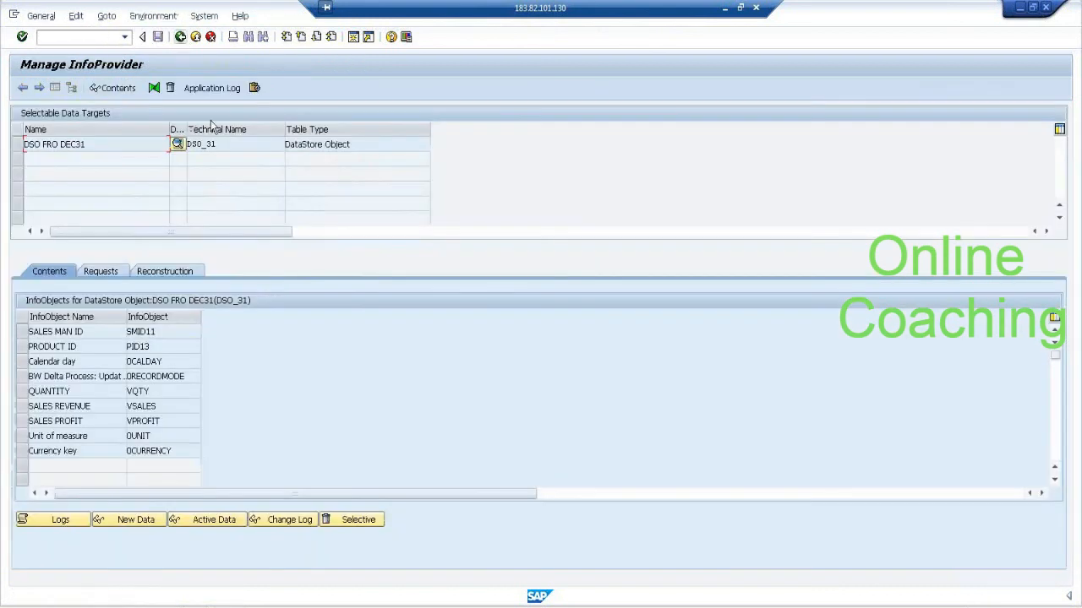
# Display the full DSO_31 change log, compare the record modes and key figures of the S1/P1 delta records, and return to the chain log.
pyautogui.click(303, 522)
pyautogui.click(22, 88)
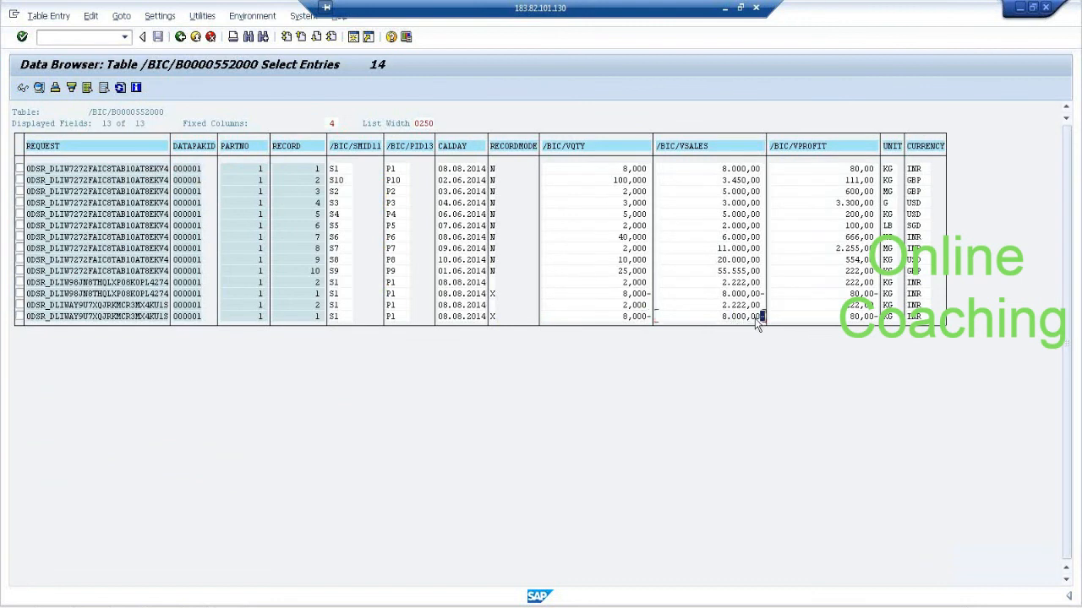
pyautogui.click(495, 294)
pyautogui.click(640, 296)
pyautogui.click(496, 293)
pyautogui.click(633, 295)
pyautogui.click(732, 316)
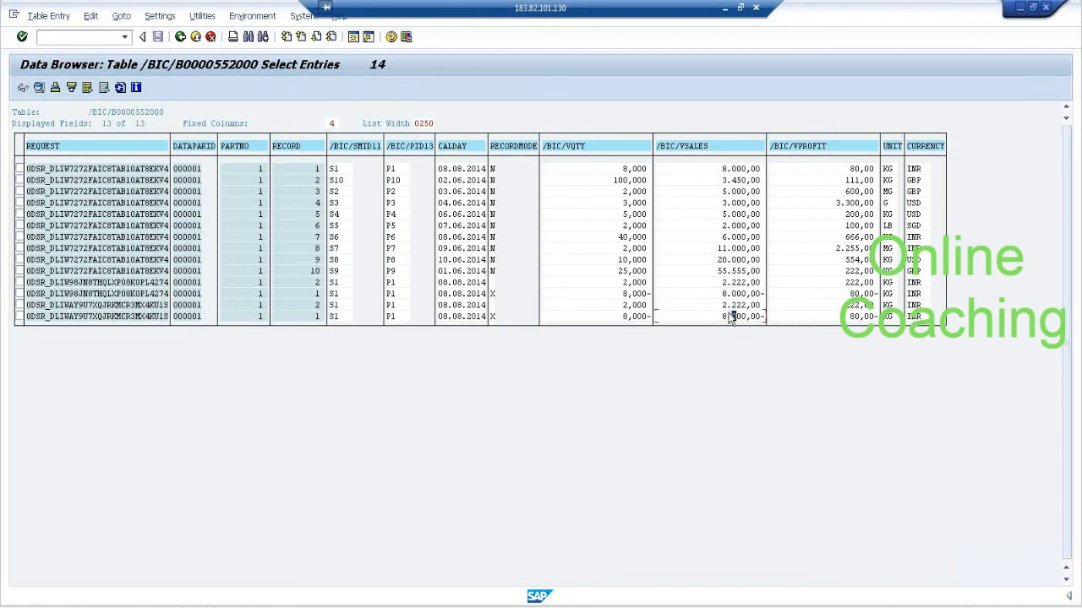
pyautogui.click(183, 39)
pyautogui.click(183, 39)
pyautogui.click(183, 39)
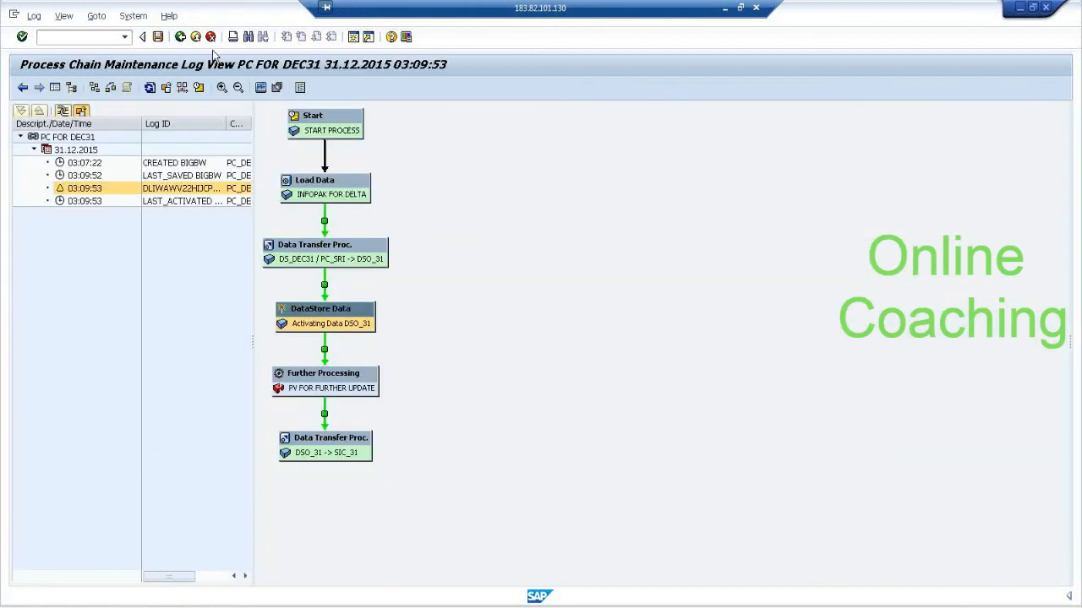